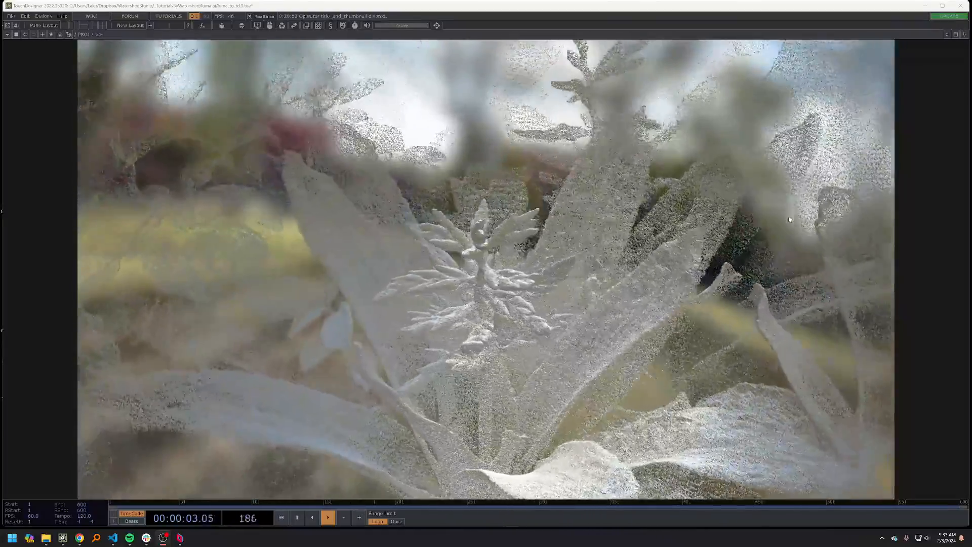
- Turn off the background display of the null1 operator in the PBR Render Point Cloud group
key("h")
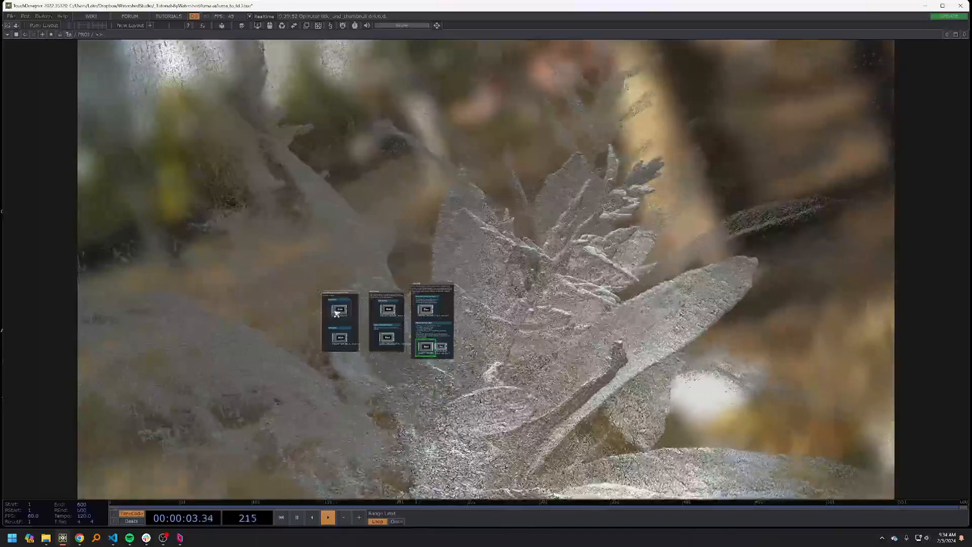
scroll(454, 305, "up", 5)
left_click_drag(454, 305, 448, 286)
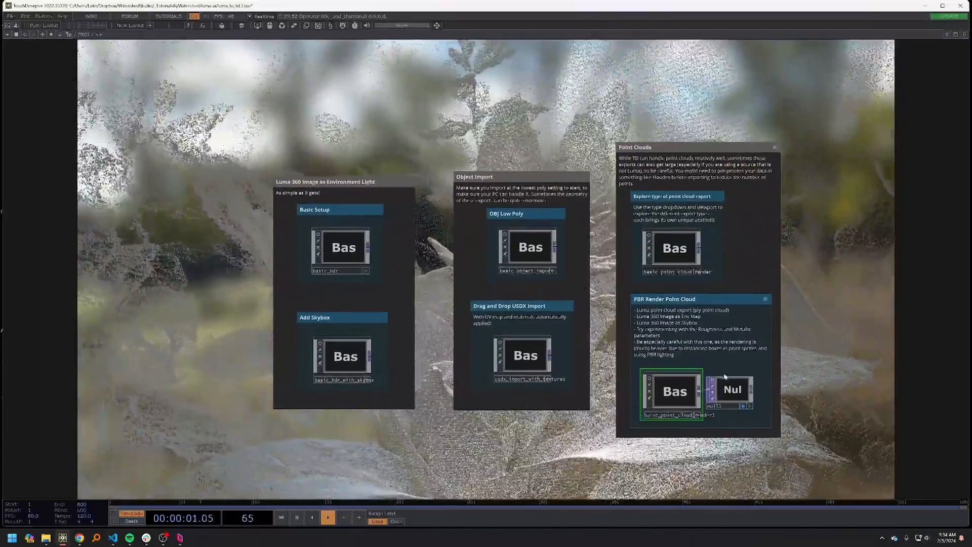
left_click(744, 406)
left_click_drag(490, 295, 528, 317)
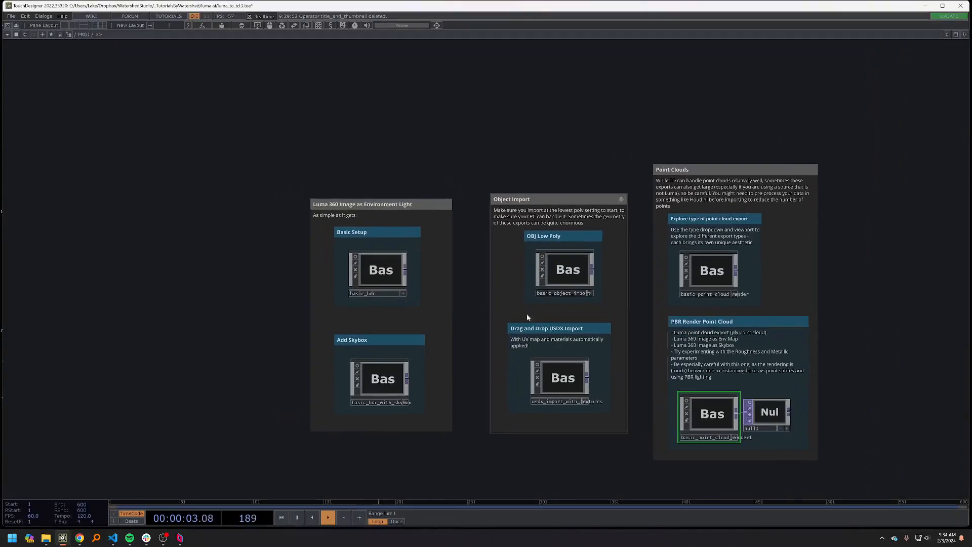
- Activate the viewer of the basic_hdr component in the Basic Setup group and inspect its rendered output
left_click(357, 259)
scroll(350, 268, "up", 10)
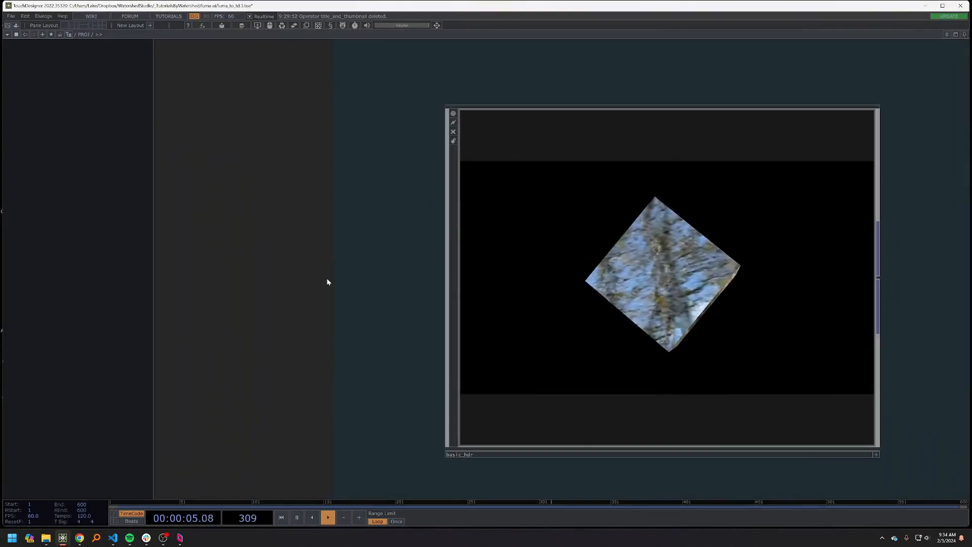
scroll(748, 201, "down", 6)
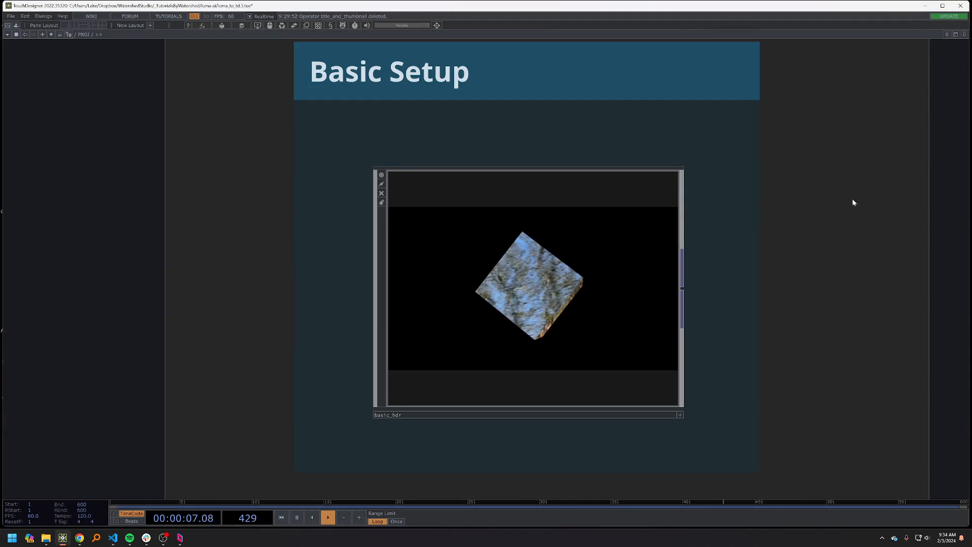
scroll(597, 218, "down", 4)
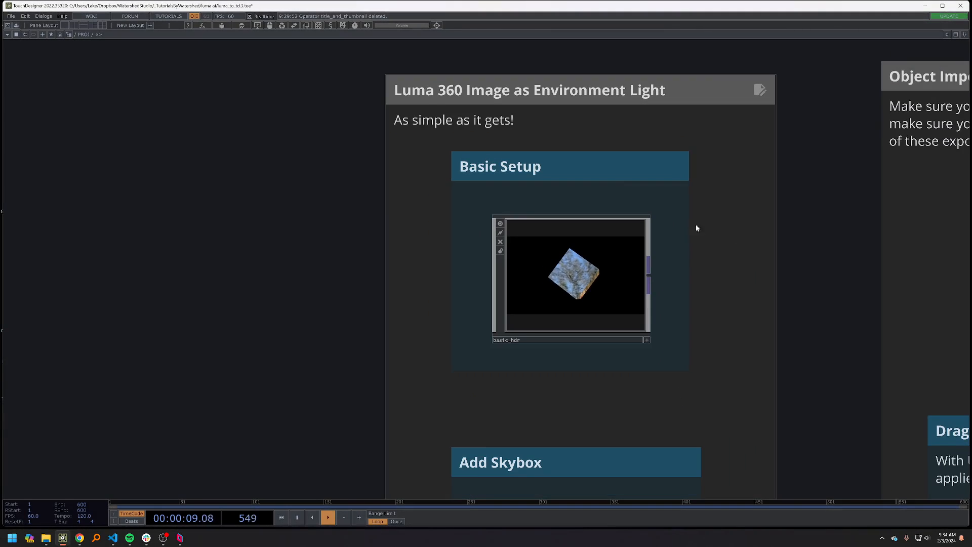
left_click_drag(328, 159, 267, 189)
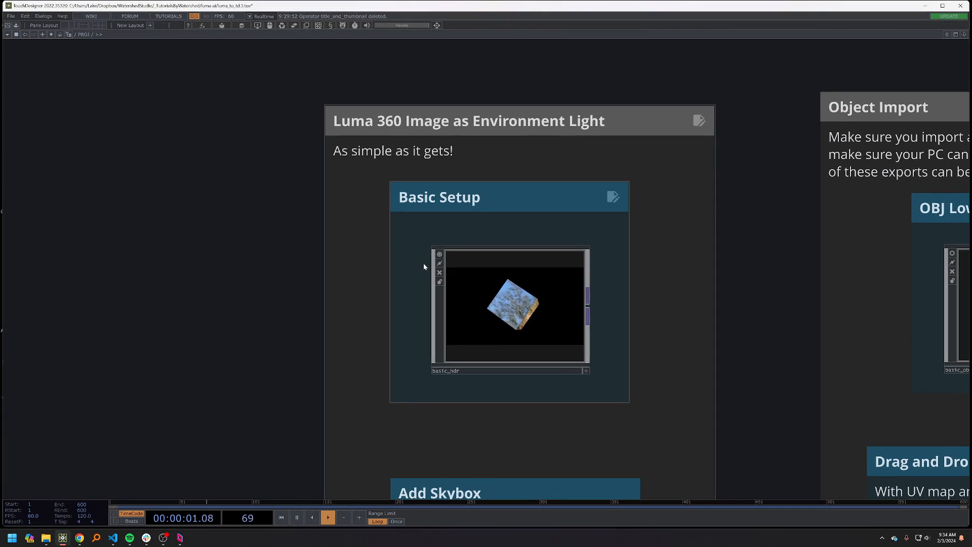
- Enter the basic_hdr component and delete all the operators inside it
key("i")
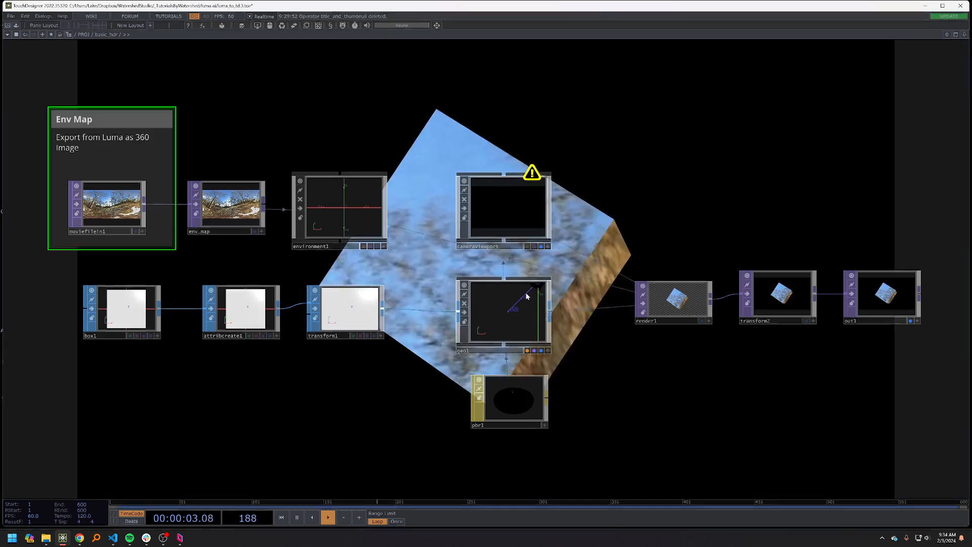
scroll(597, 251, "down", 7)
left_click_drag(629, 217, 595, 252)
scroll(607, 261, "down", 2)
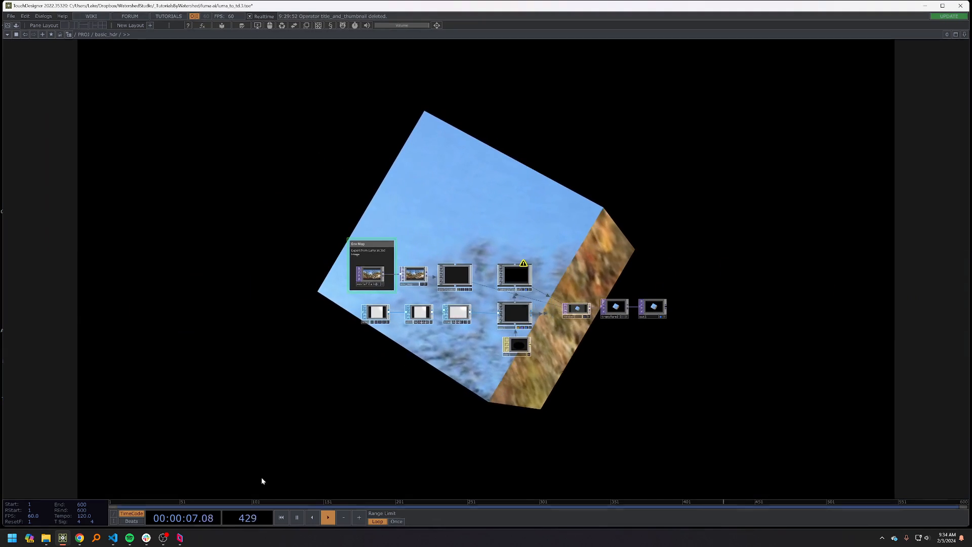
right_click_drag(295, 186, 717, 399)
key("Delete")
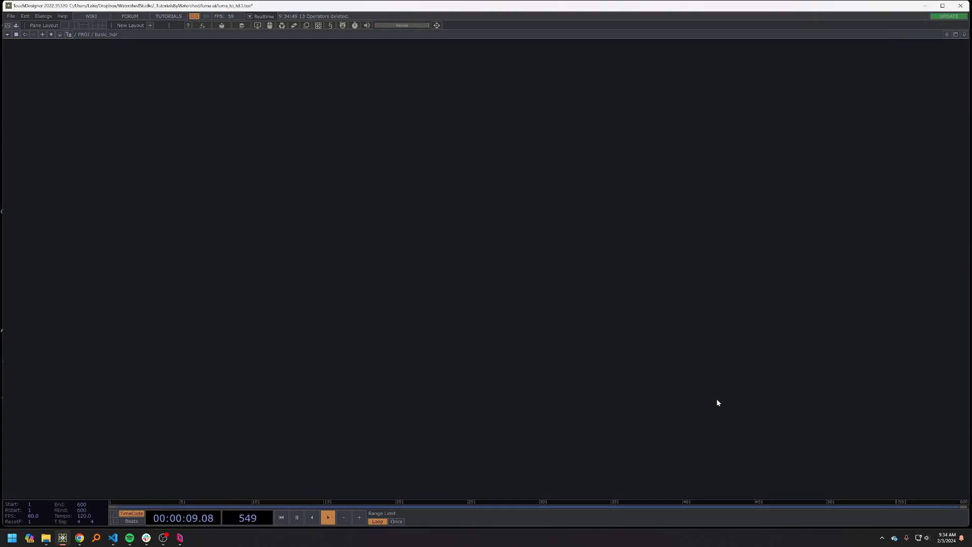
- Switch to the Luma dashboard in Chrome and view the mcgolrick1 capture's download options and its 3D scene
mouse_move(51, 540)
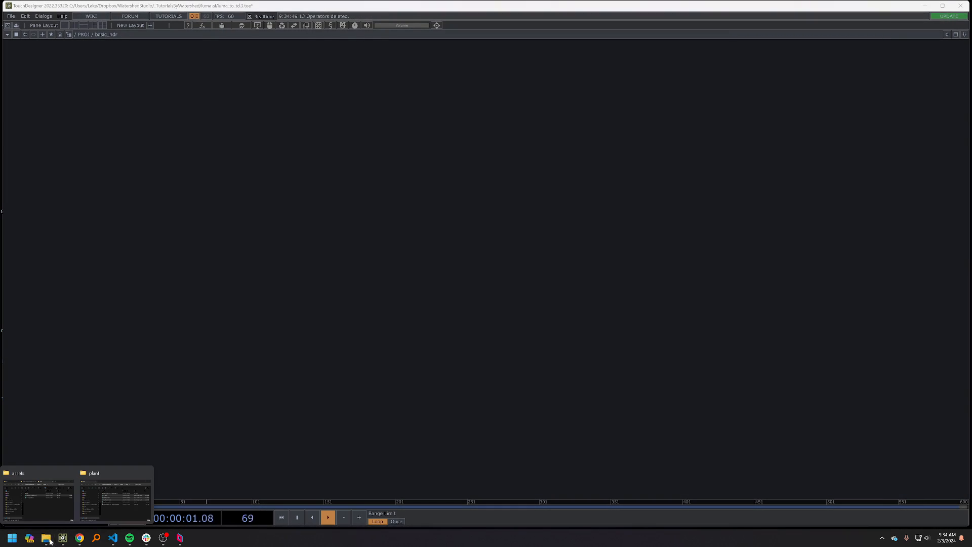
mouse_move(83, 541)
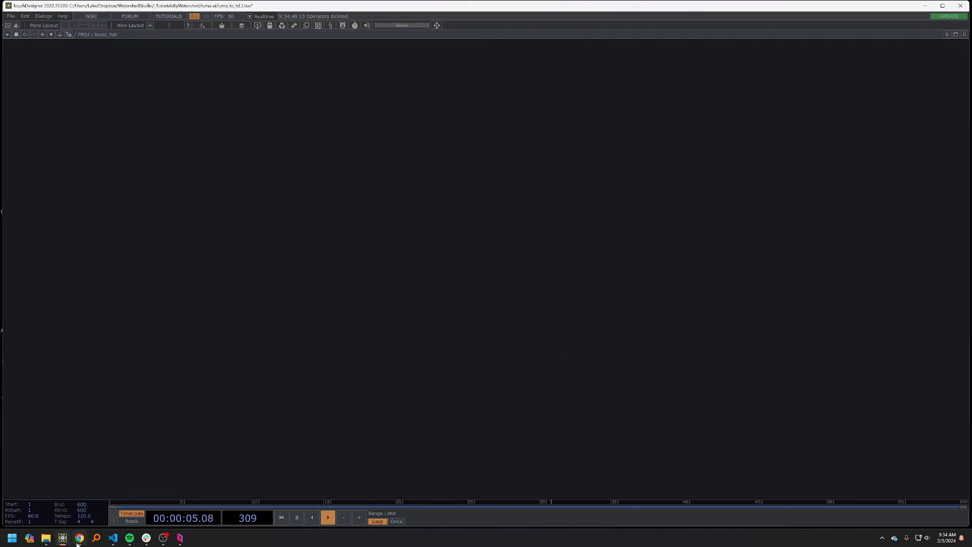
left_click(78, 540)
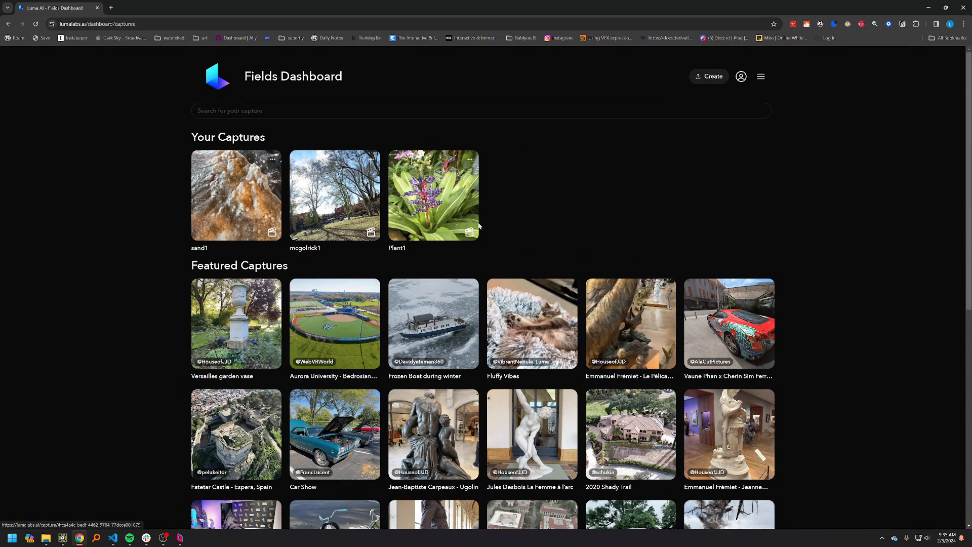
left_click(340, 160)
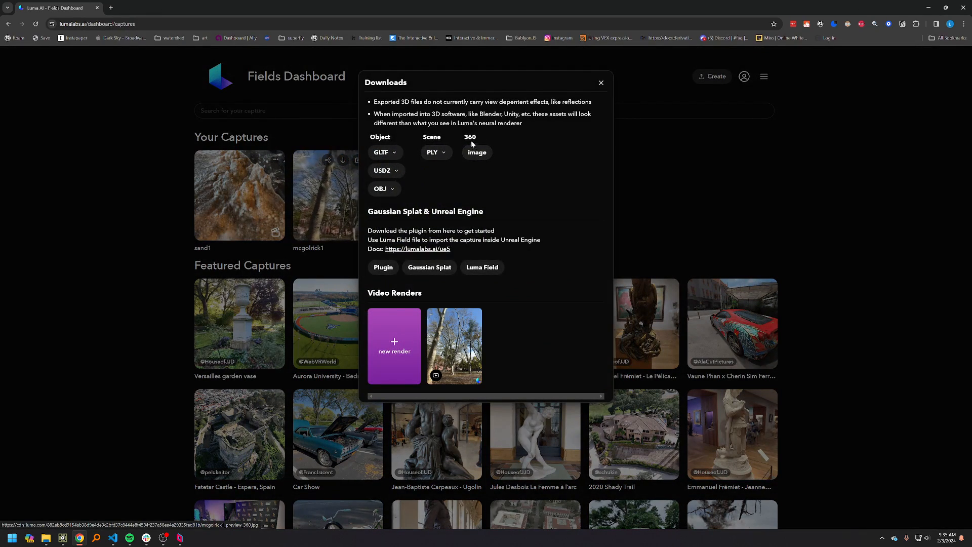
left_click(601, 83)
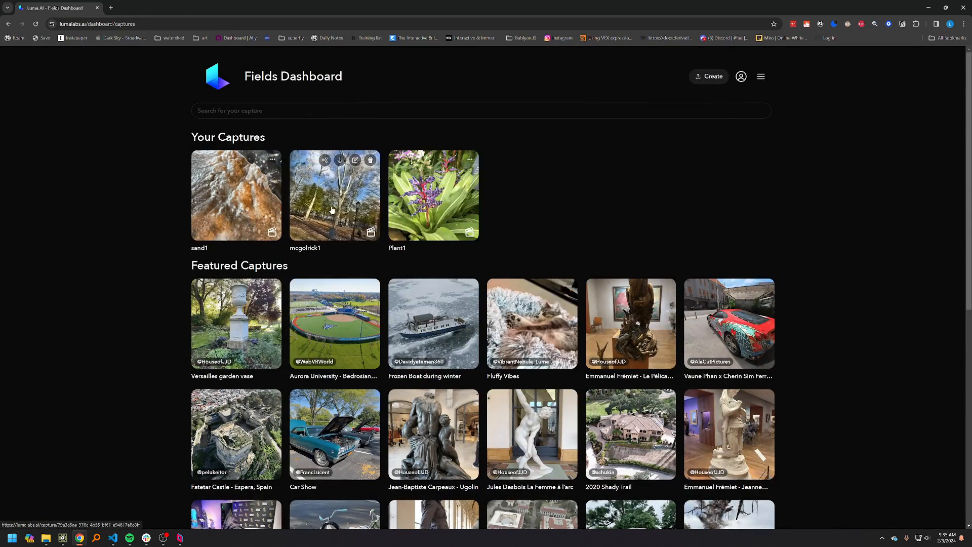
left_click(612, 295)
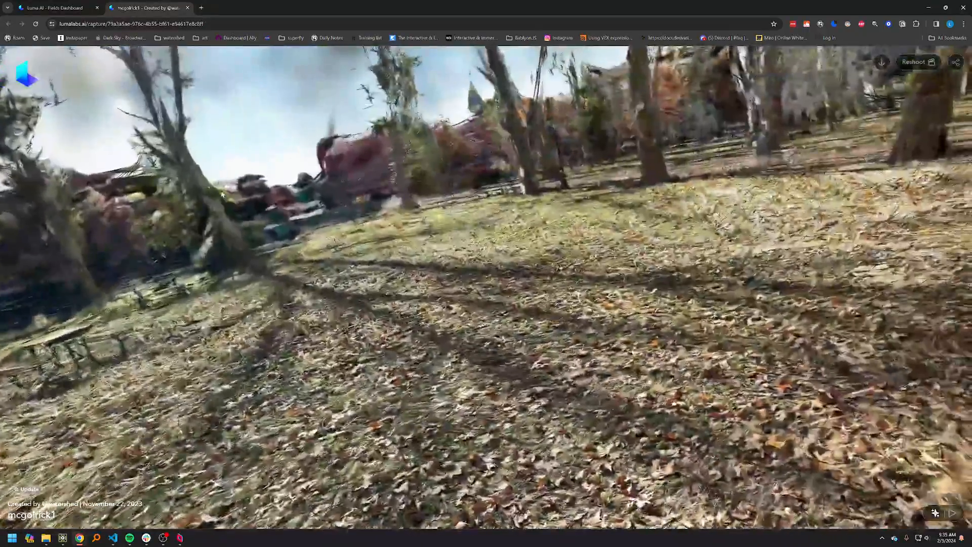
left_click(51, 12)
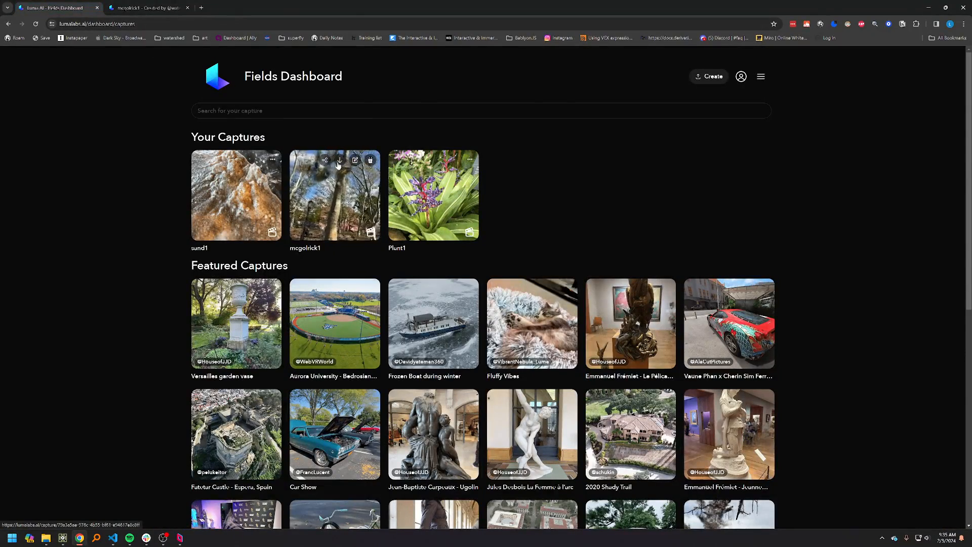
- Download the 360 image of the mcgolrick1 capture and return to TouchDesigner
left_click(339, 162)
left_click(474, 153)
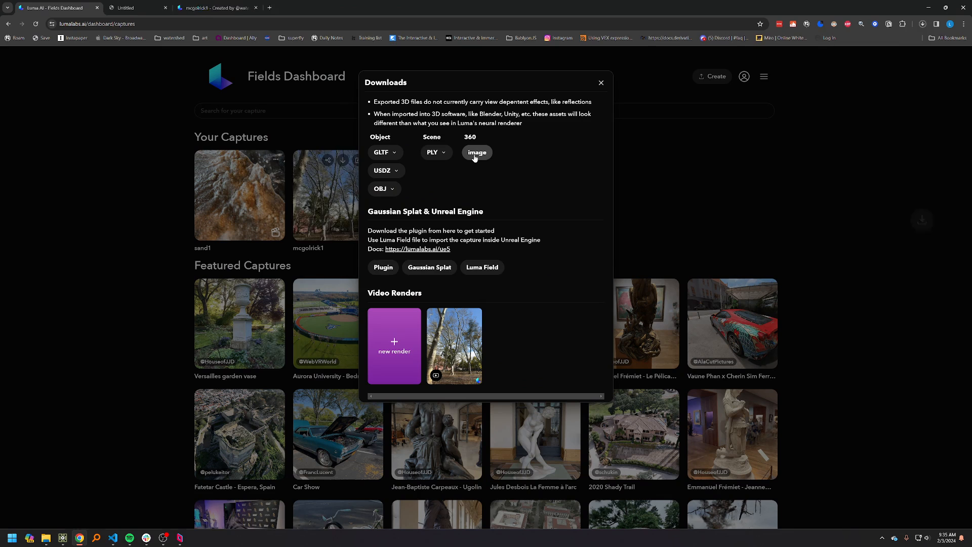
left_click(929, 8)
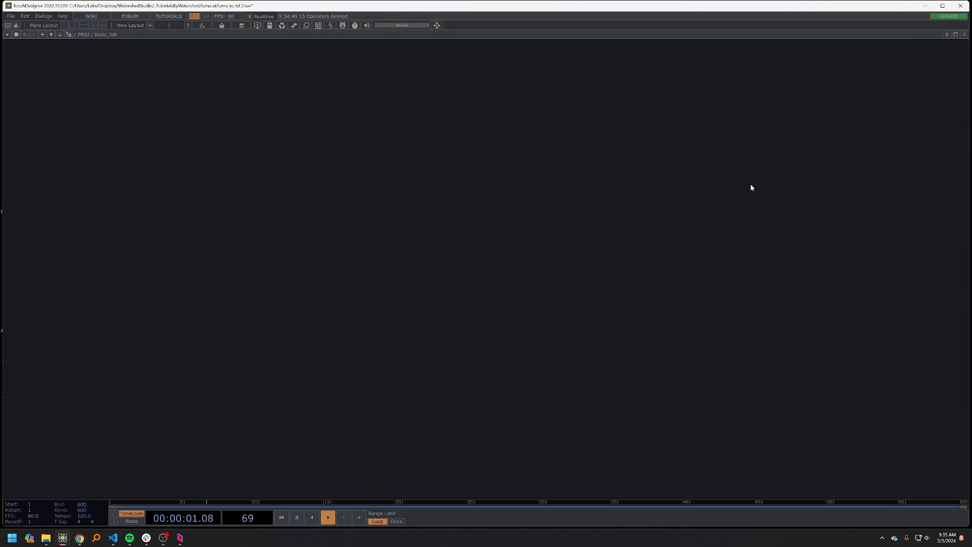
- Add a Movie File In TOP and load mcgolrick1_preview_360 (1) from the assets folder into it
key("Tab")
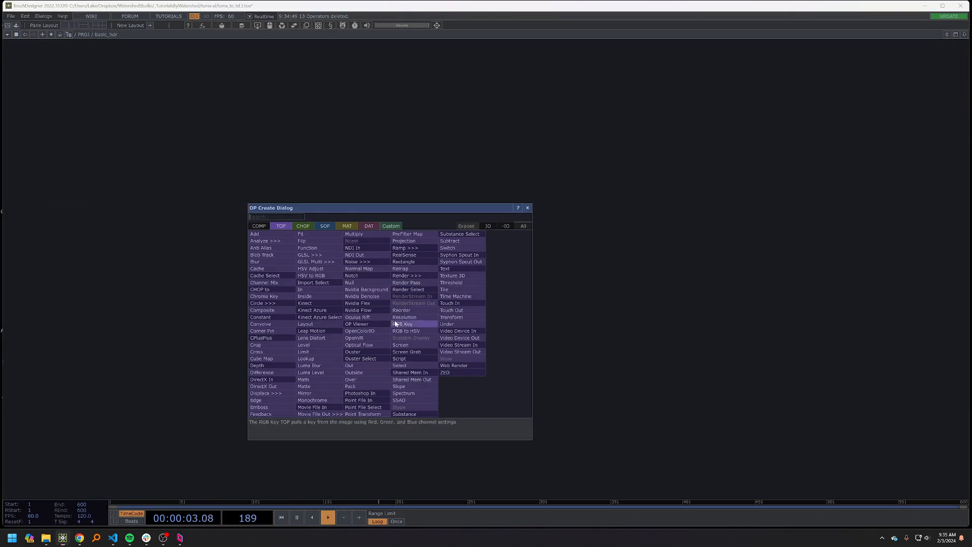
left_click(325, 409)
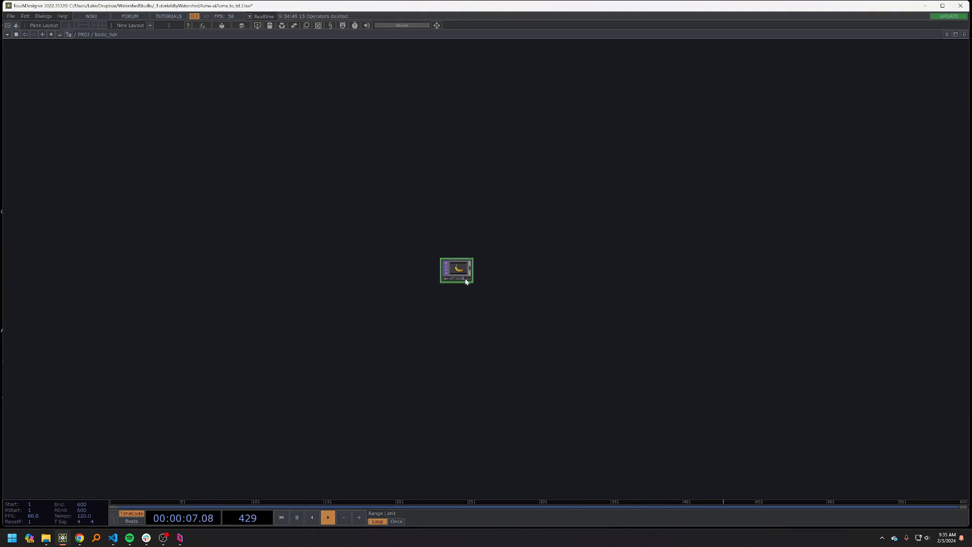
key("p")
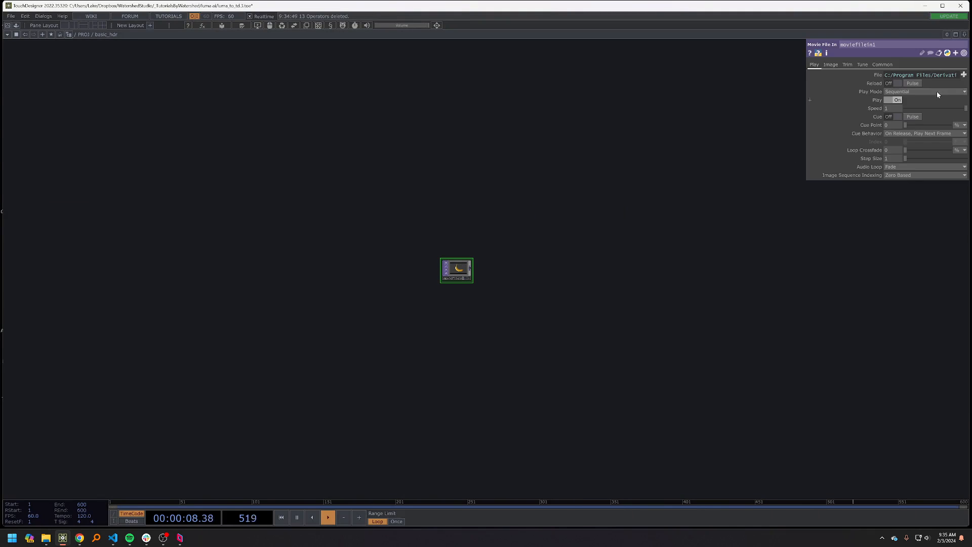
left_click(963, 74)
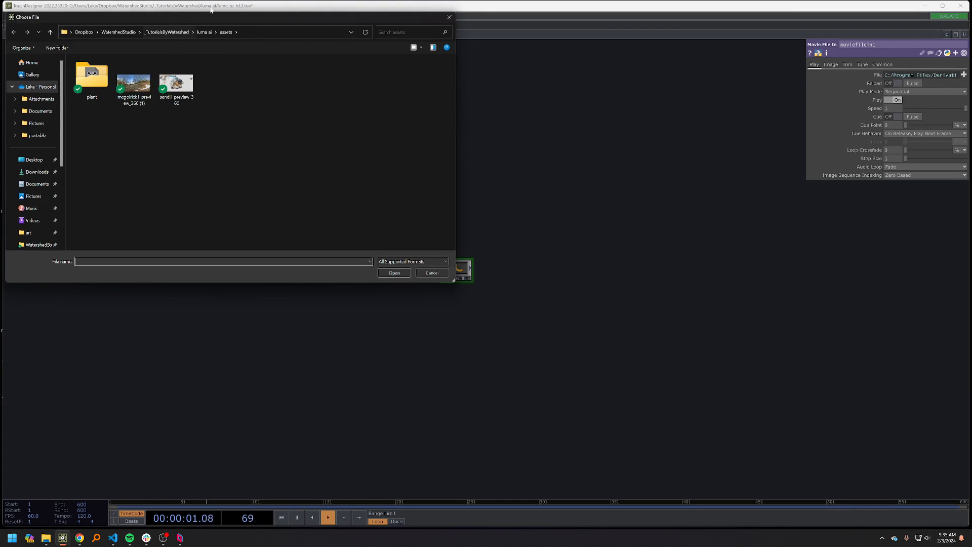
double_click(141, 82)
key("h")
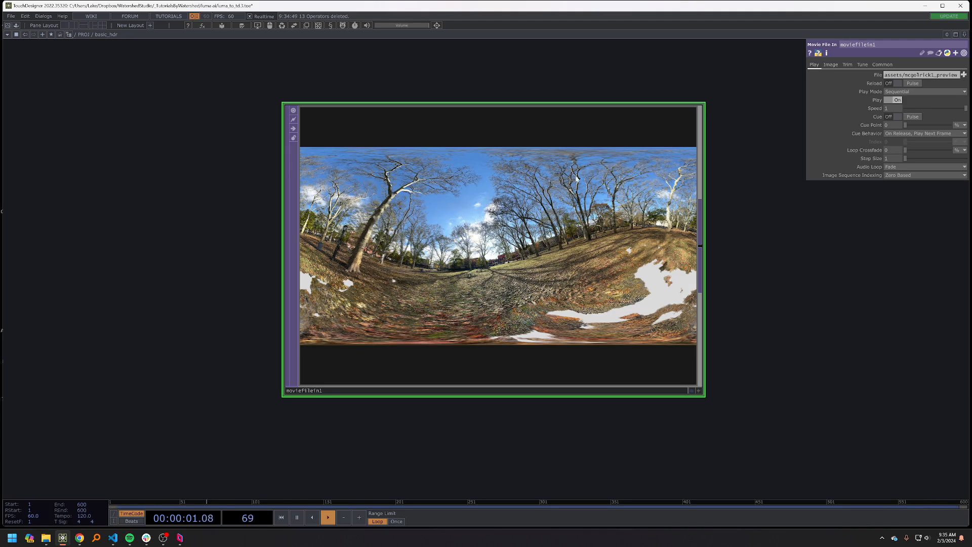
scroll(460, 264, "down", 5)
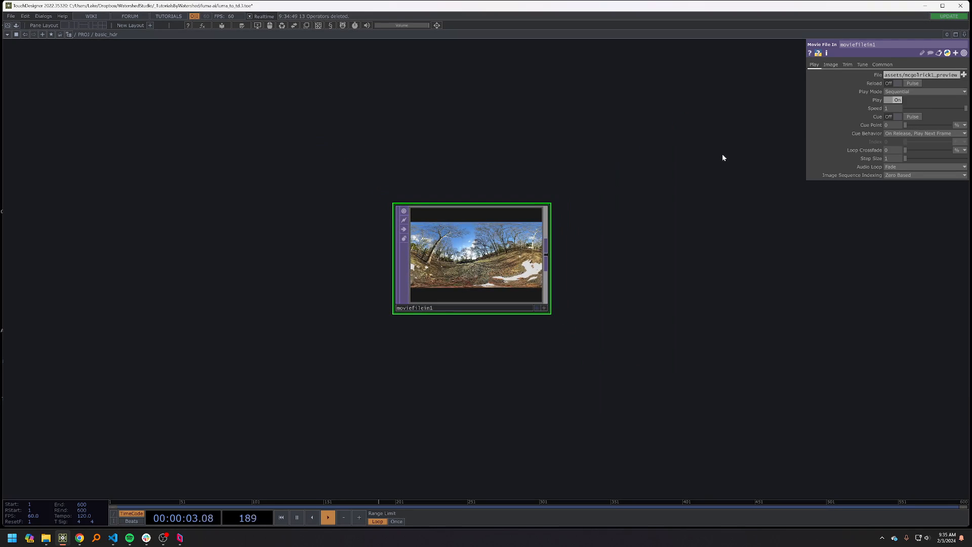
- Load the Plant1_preview_360 image from the plant folder into the Movie File In TOP
left_click(964, 75)
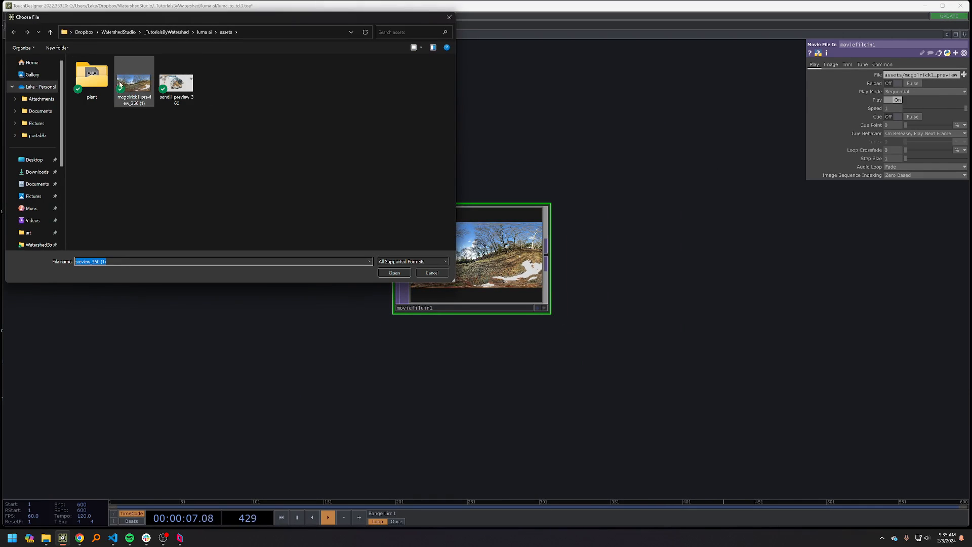
double_click(81, 87)
double_click(133, 83)
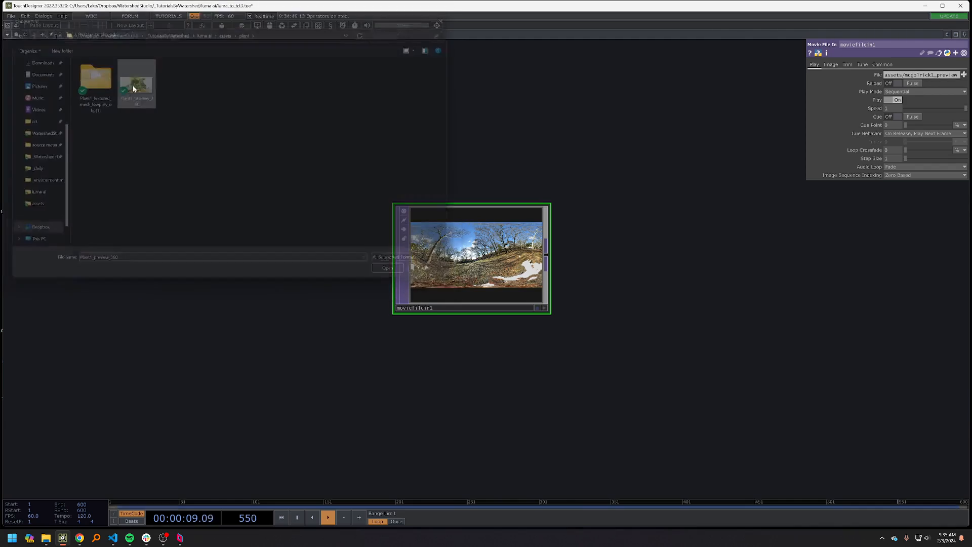
key("h")
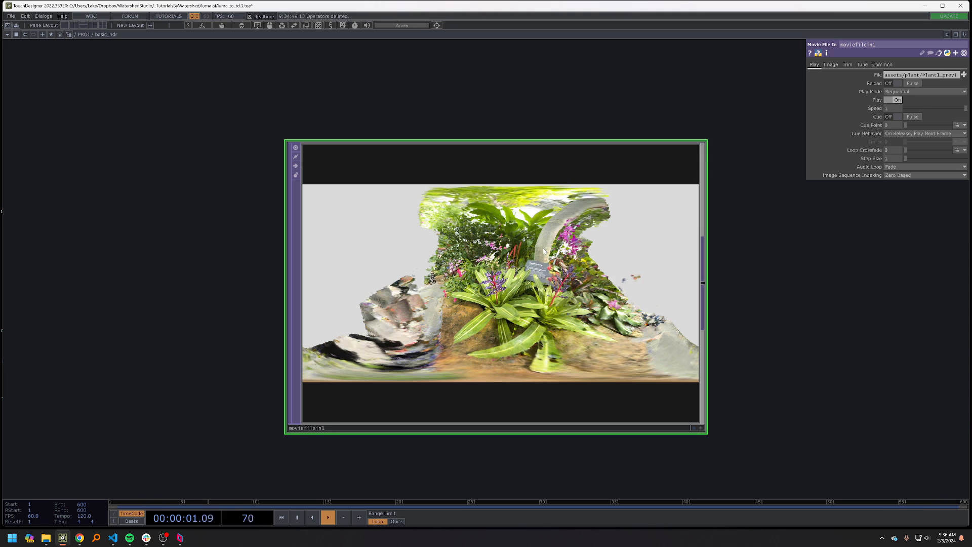
- Switch the Movie File In TOP's source back to mcgolrick1_preview_360 (1) in the assets folder
left_click(963, 75)
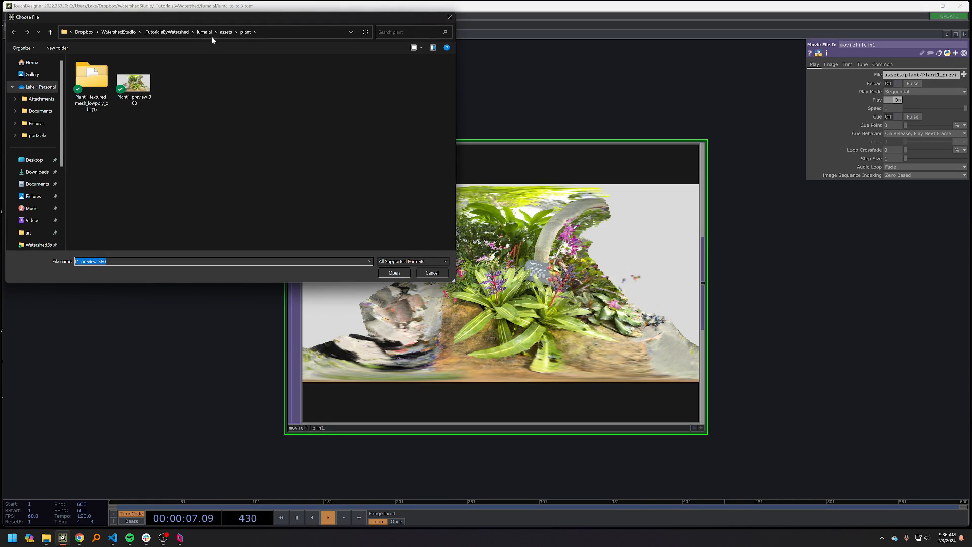
left_click(226, 32)
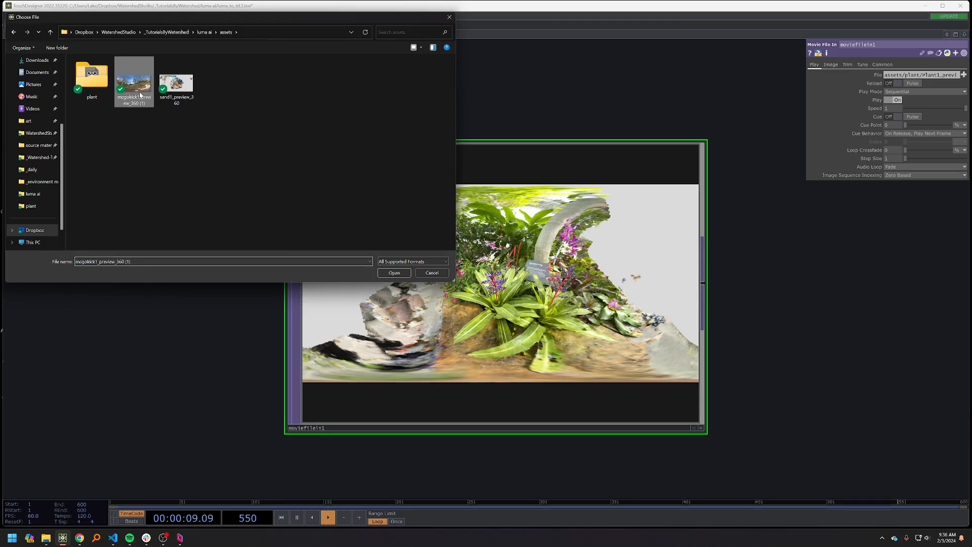
double_click(140, 95)
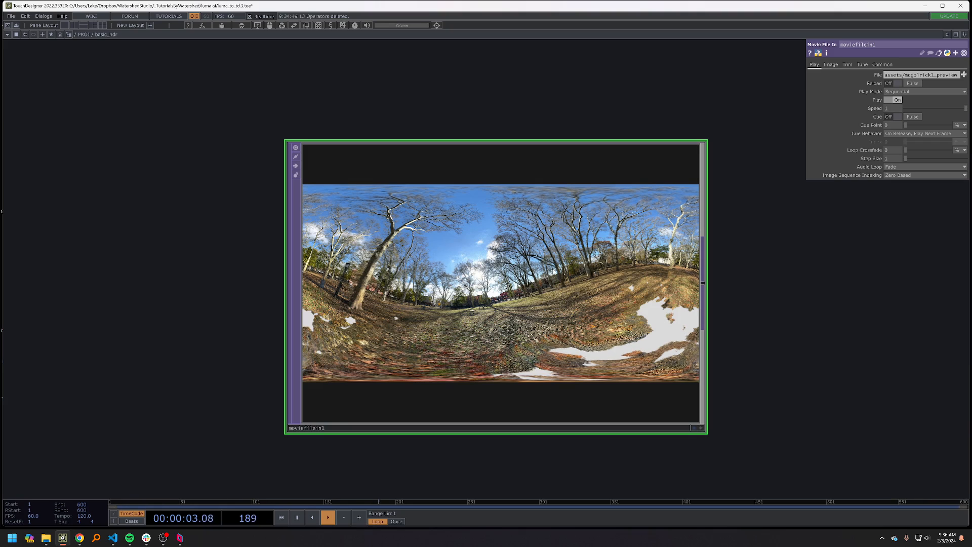
scroll(552, 298, "down", 4)
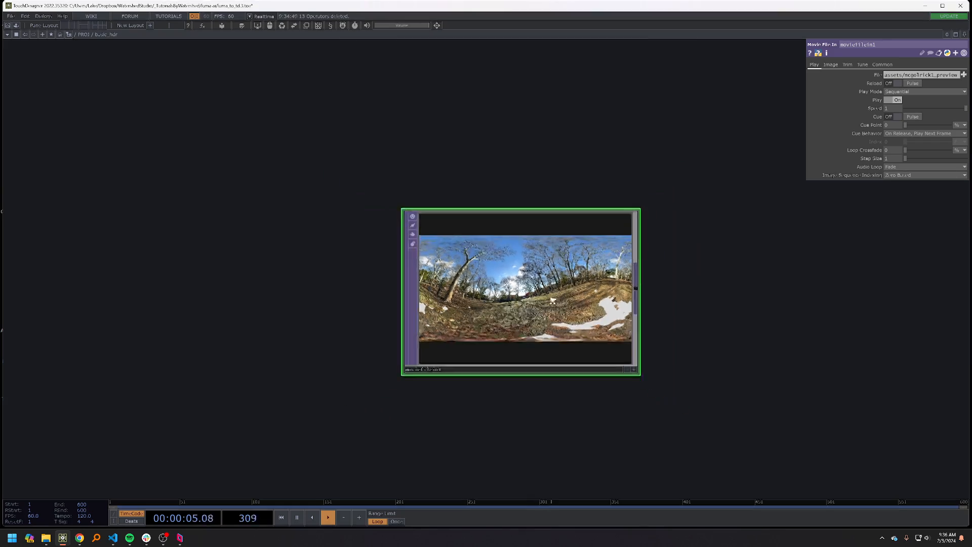
scroll(552, 300, "up", 4)
scroll(542, 299, "down", 1)
scroll(538, 299, "down", 2)
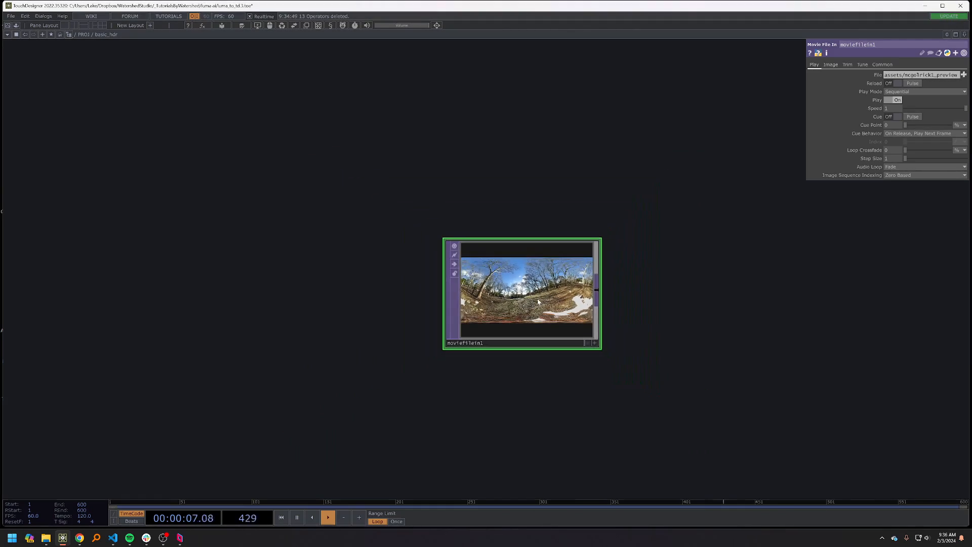
scroll(539, 299, "up", 2)
scroll(645, 352, "down", 4)
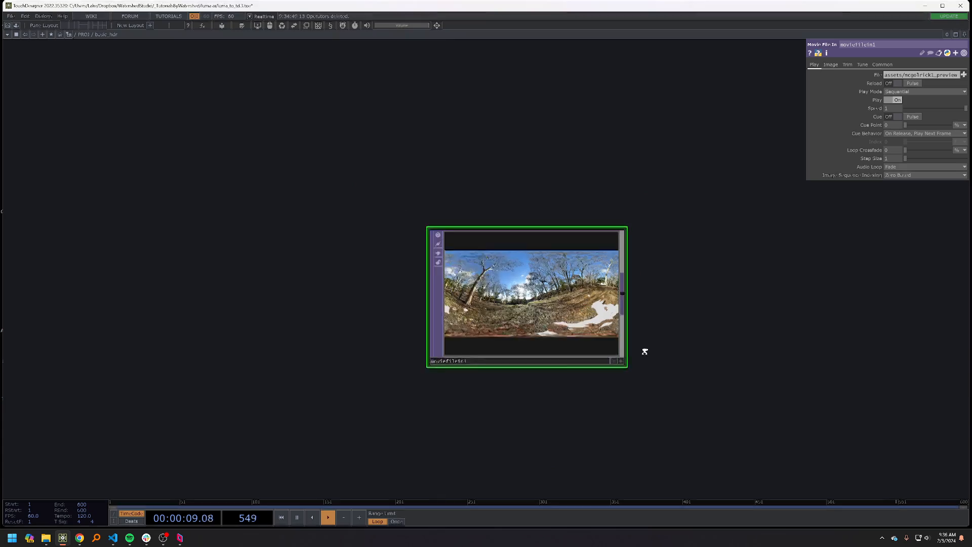
left_click_drag(555, 325, 535, 341)
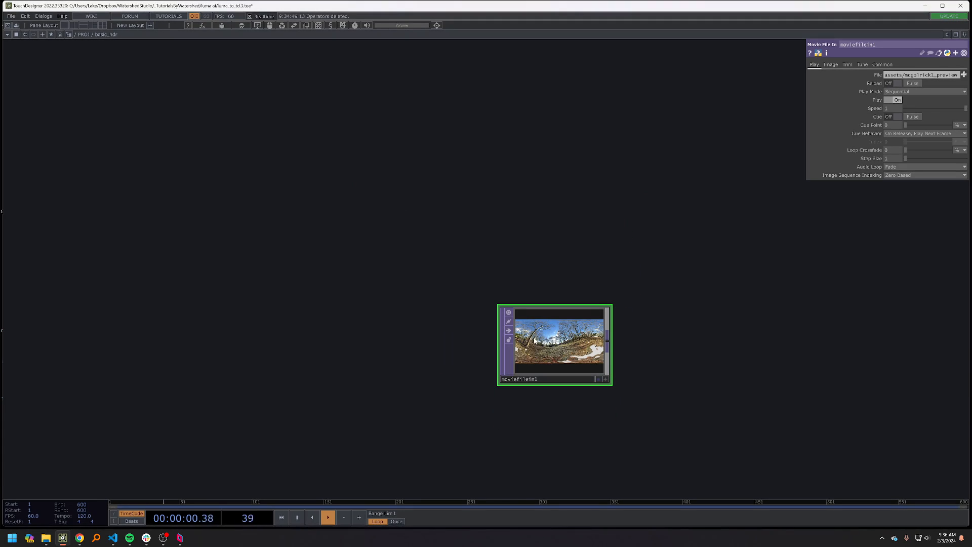
- Append a Null TOP to the Movie File In TOP and rename it env_map
right_click(610, 343)
left_click(587, 306)
left_click(721, 347)
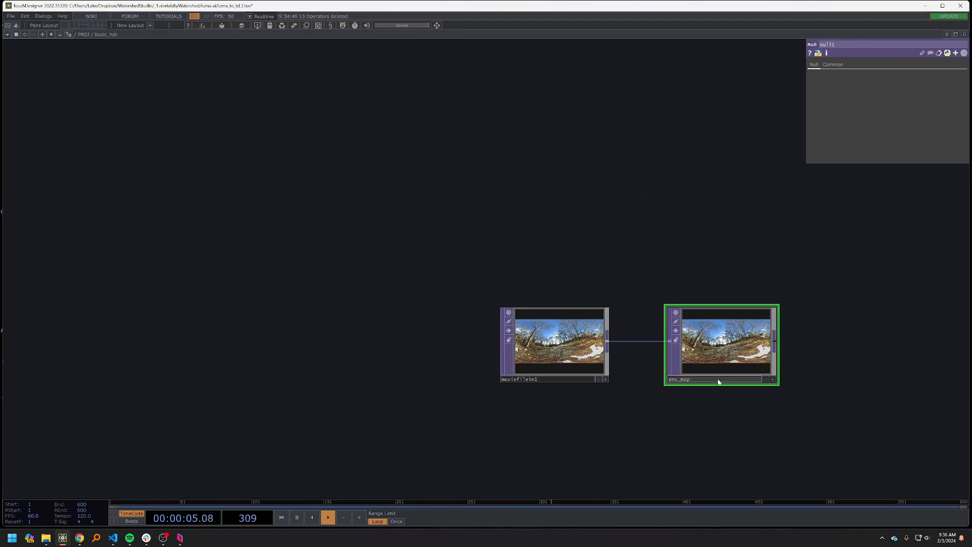
right_click_drag(781, 406, 782, 406)
- Add a Box SOP in the empty space below the Movie File In TOP
left_click_drag(724, 354, 494, 310)
scroll(499, 310, "down", 2)
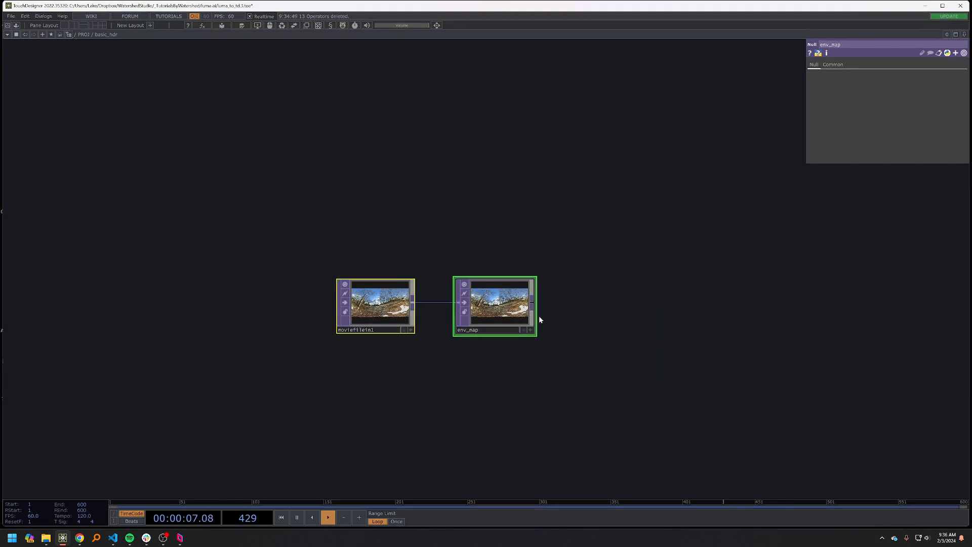
left_click_drag(563, 327, 578, 322)
scroll(579, 323, "up", 2)
scroll(632, 326, "down", 3)
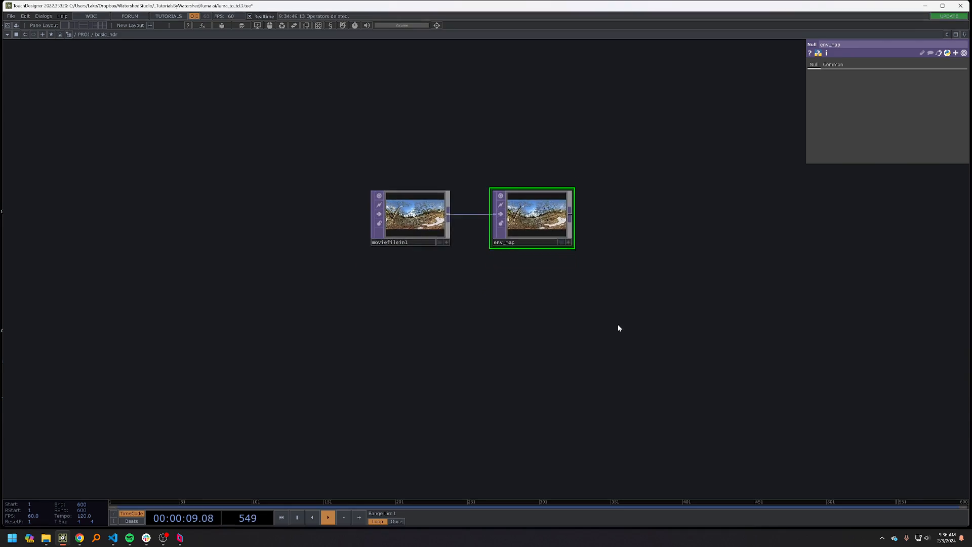
key("Tab")
type("n")
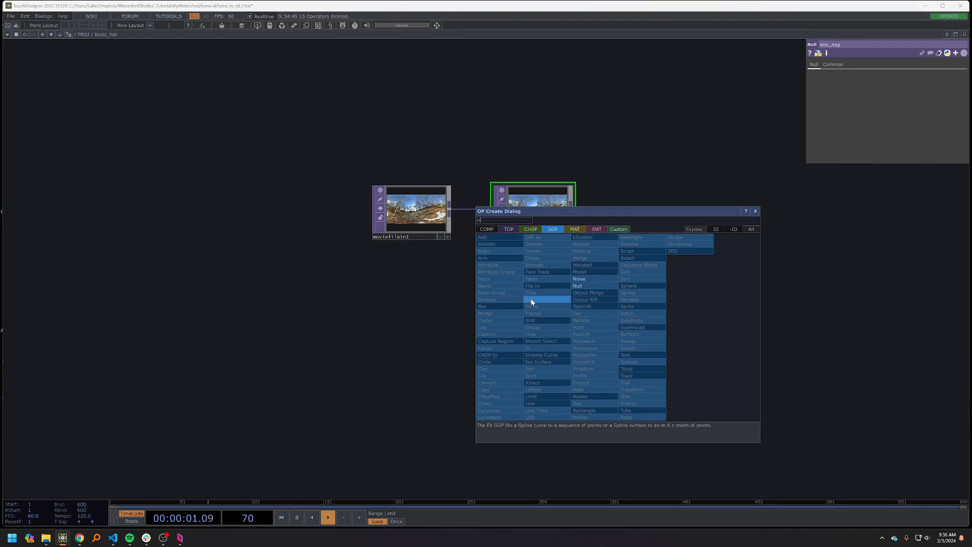
key("BackSpace")
type("bo")
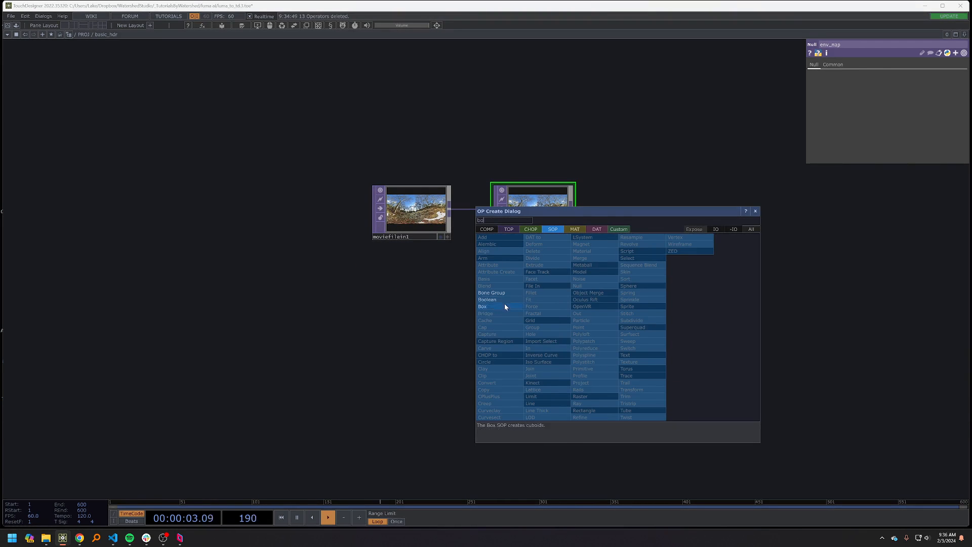
left_click(505, 307)
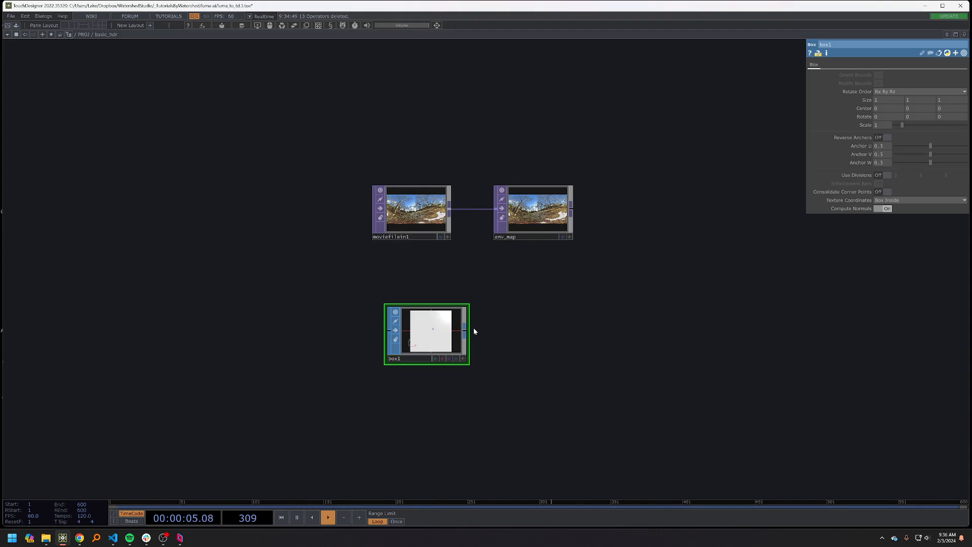
- Connect an Attribute Create SOP after the box and turn on Compute Normals and Compute Tangents
key("Tab")
left_click(365, 278)
left_click(548, 334)
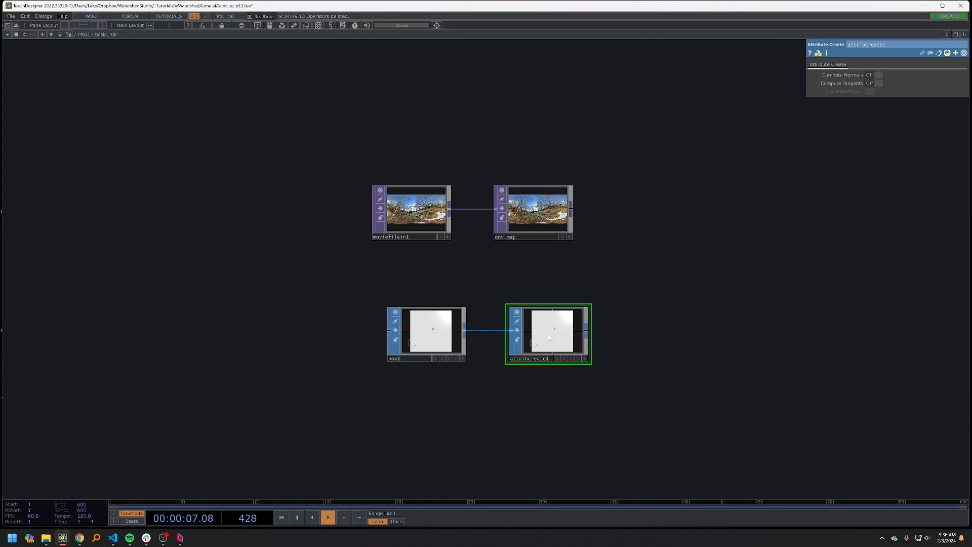
- Add a Geometry COMP fed by the output of the Attribute Create SOP
right_click(591, 328)
left_click(465, 231)
type("geo")
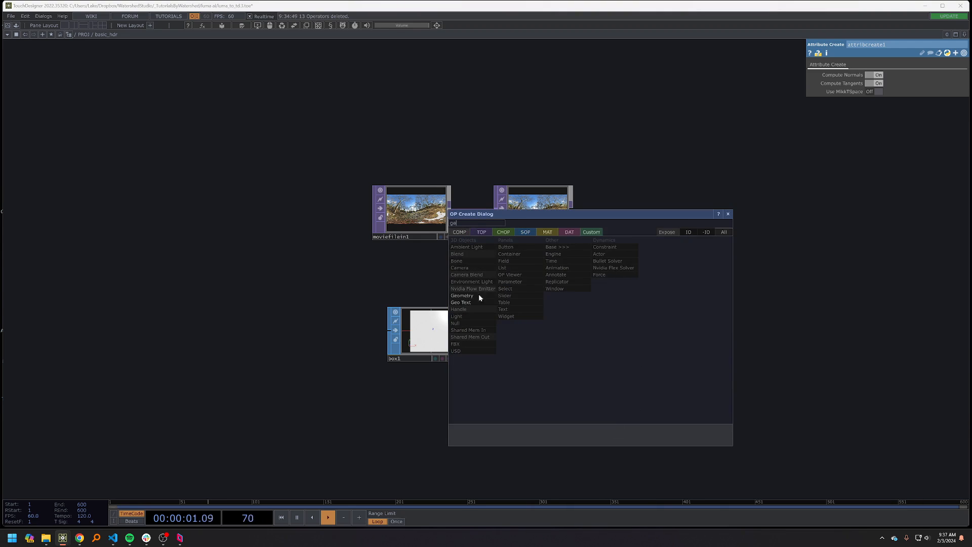
left_click(467, 295)
left_click(667, 331)
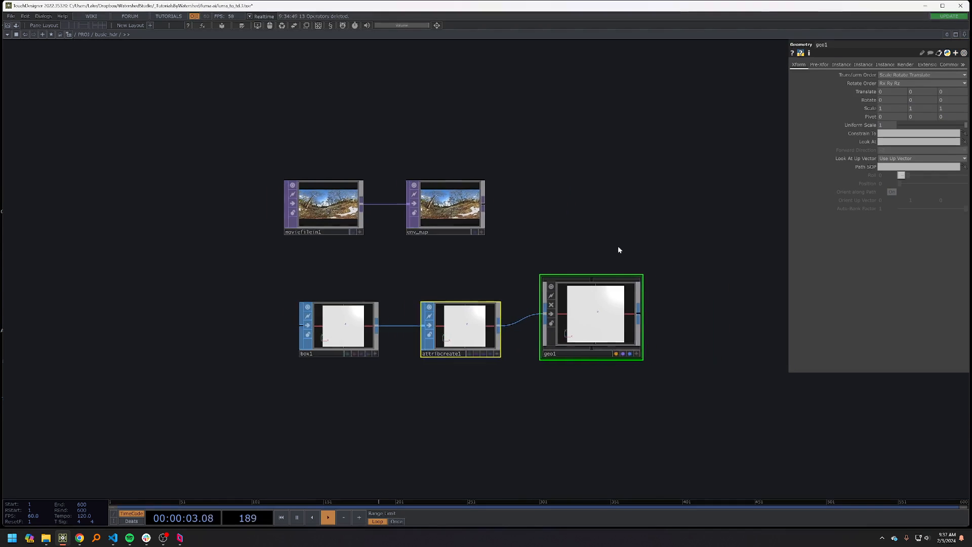
- Add a Render TOP above the Geometry COMP
key("Tab")
left_click(491, 134)
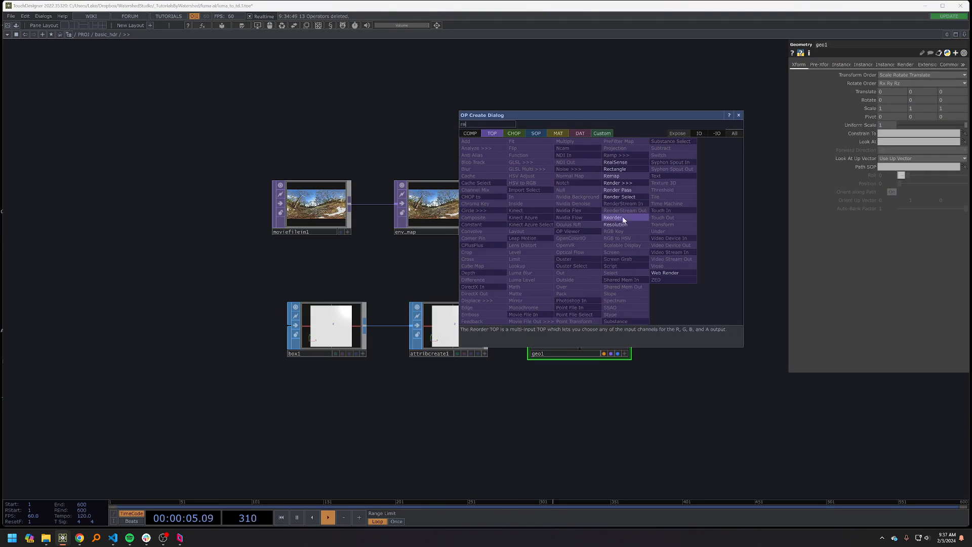
type("re")
left_click(619, 183)
left_click(592, 219)
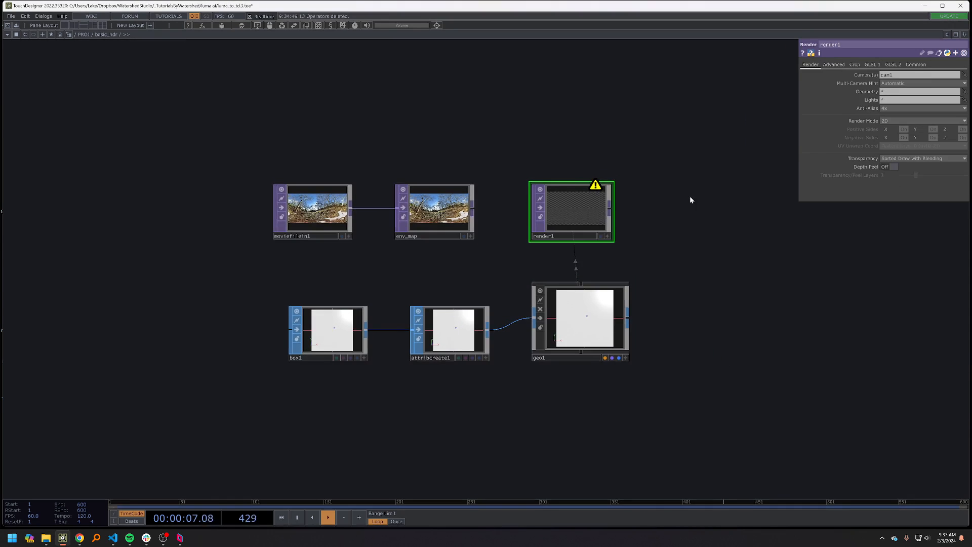
- Add the cameraViewport component from the Palette's Tools above render1 and assign it as render1's camera
key("alt+l")
scroll(43, 197, "up", 3)
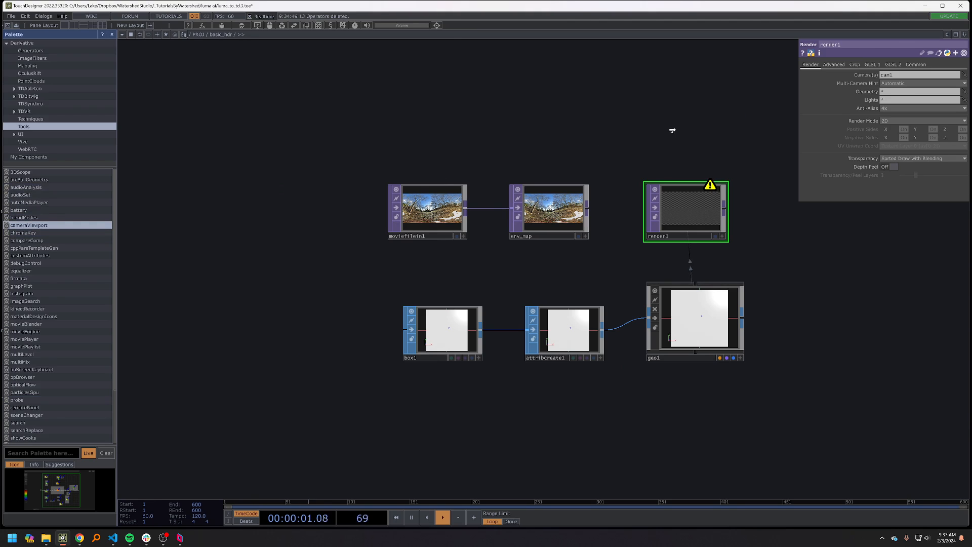
left_click_drag(672, 130, 674, 131)
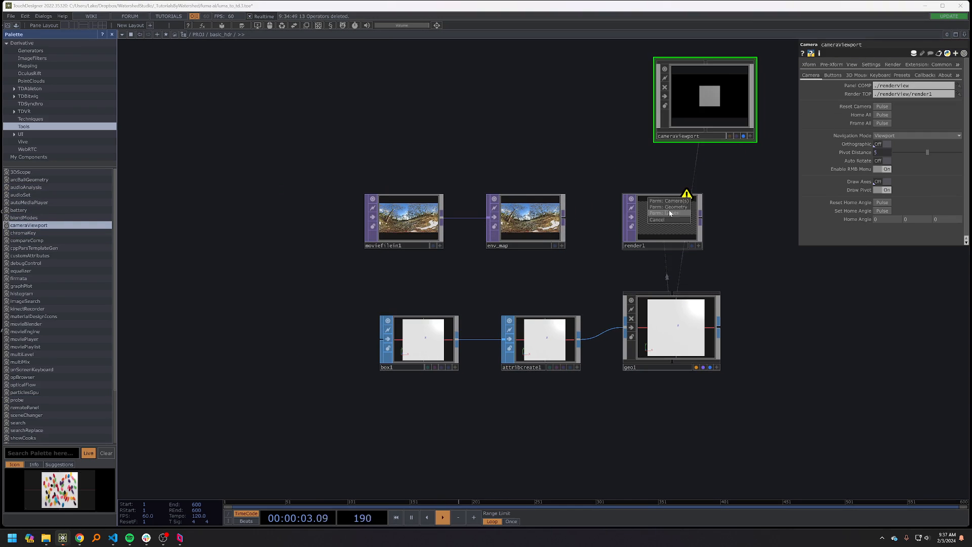
left_click_drag(709, 99, 688, 122)
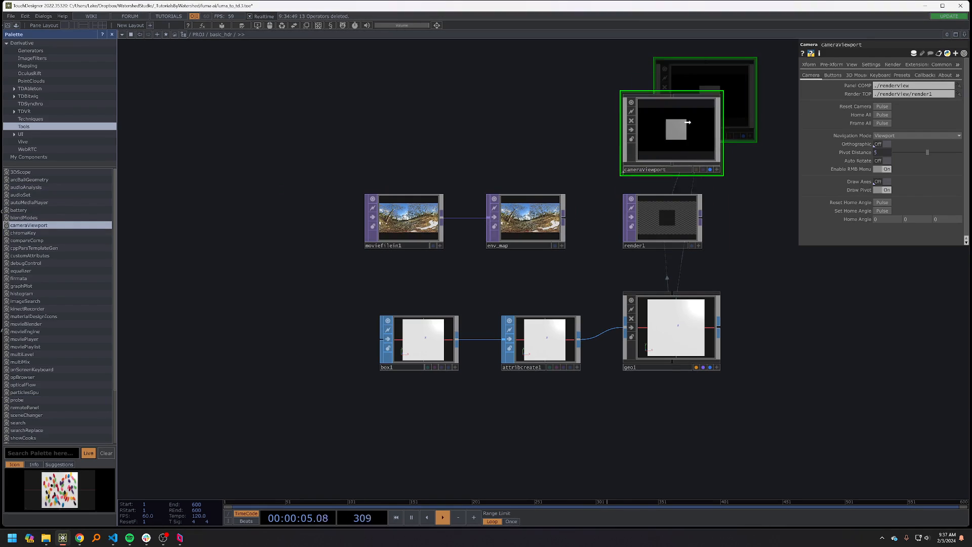
- Place render1 beside geo1 and append a Null TOP that displays the render as the network background
left_click_drag(675, 215, 796, 328)
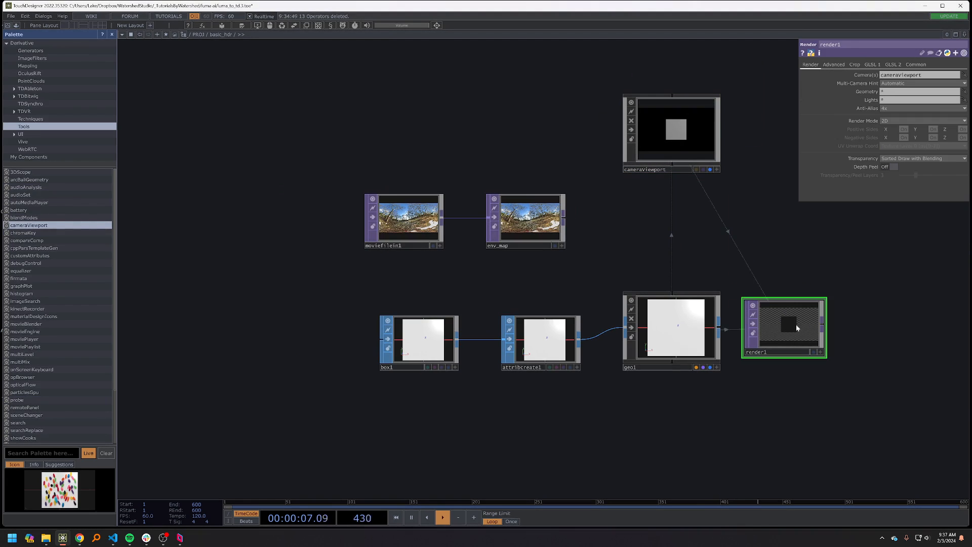
right_click(822, 324)
left_click(916, 334)
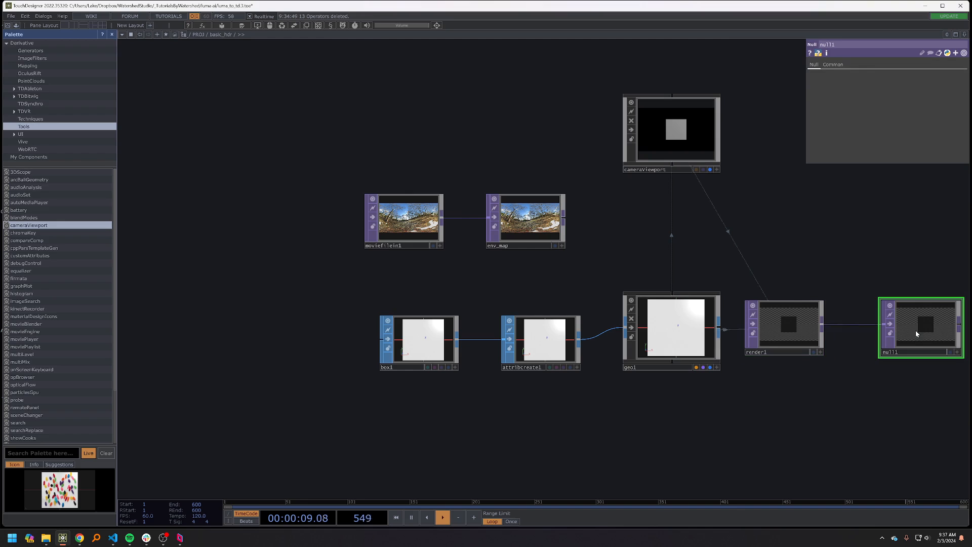
left_click(951, 352)
- Add a PBR material below geo1 and assign it as geo1's material
left_click_drag(864, 240, 674, 190)
key("Tab")
left_click(463, 292)
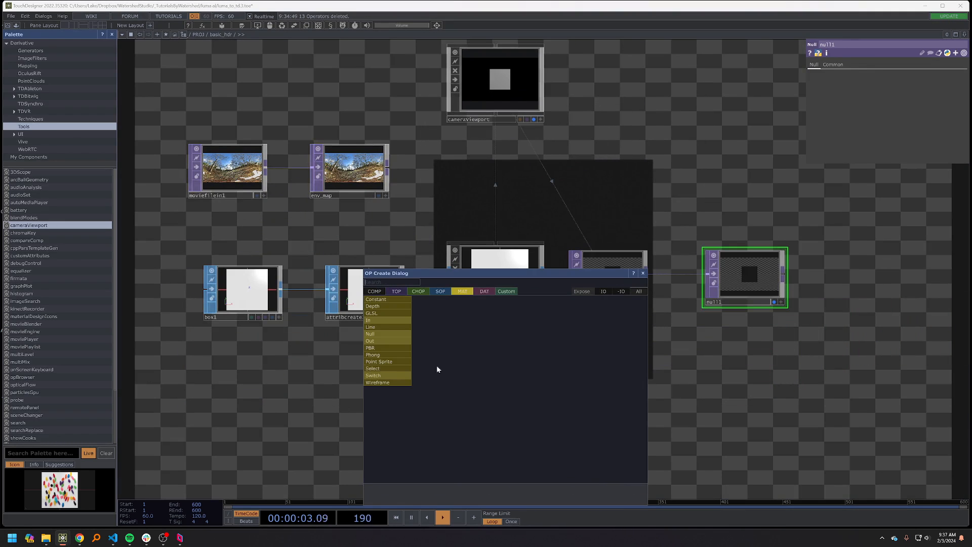
left_click(384, 348)
left_click(507, 384)
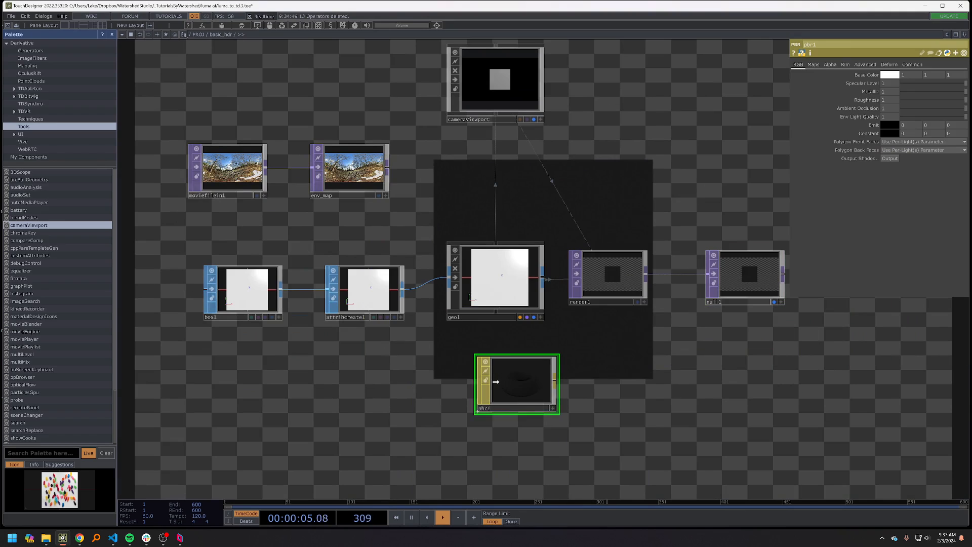
left_click(491, 288)
- Set the PBR material's Roughness to 0
left_click_drag(591, 365, 652, 362)
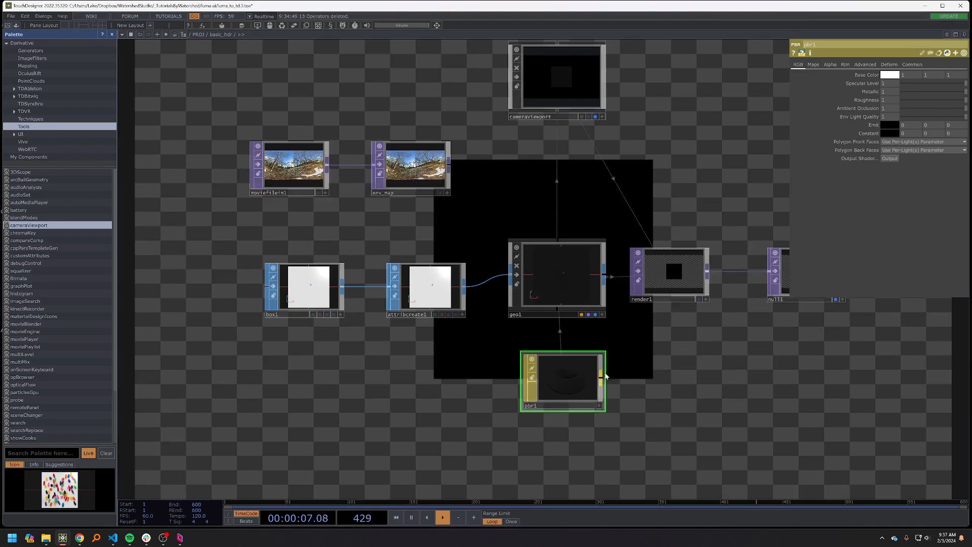
left_click_drag(912, 104, 902, 114)
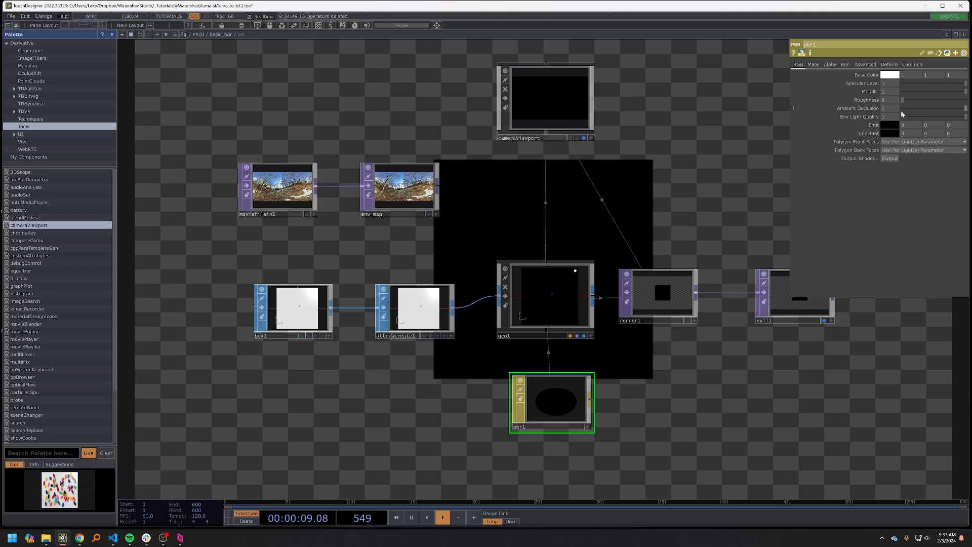
left_click_drag(730, 137, 662, 176)
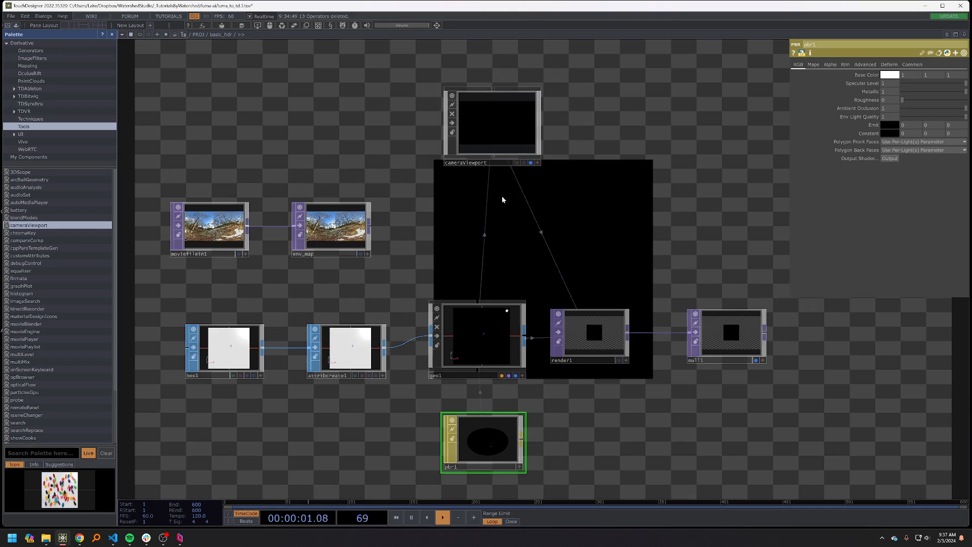
- Make room above geo1 and add an Environment Light COMP between it and cameraViewport
left_click_drag(509, 218, 508, 174)
left_click_drag(499, 96, 484, 95)
left_click_drag(548, 176, 581, 205)
key("Tab")
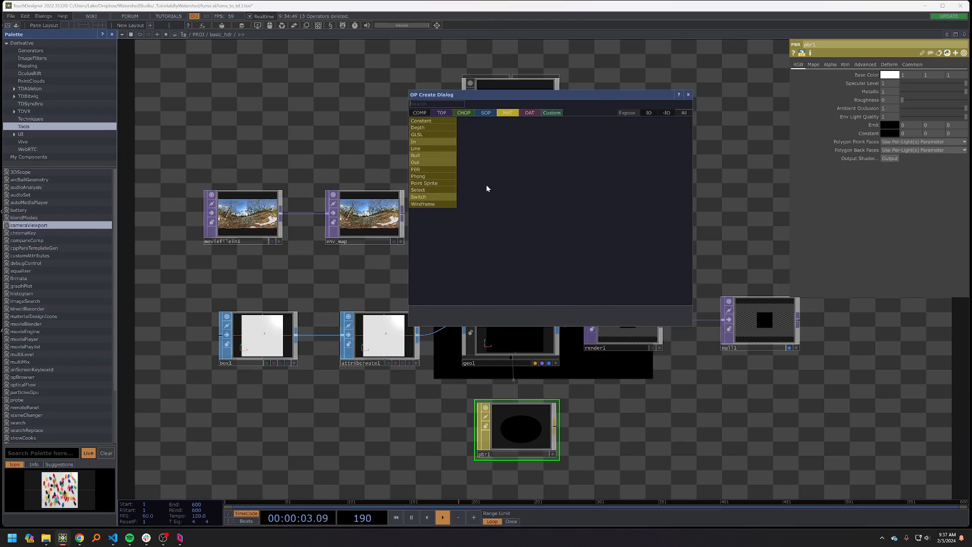
left_click(421, 113)
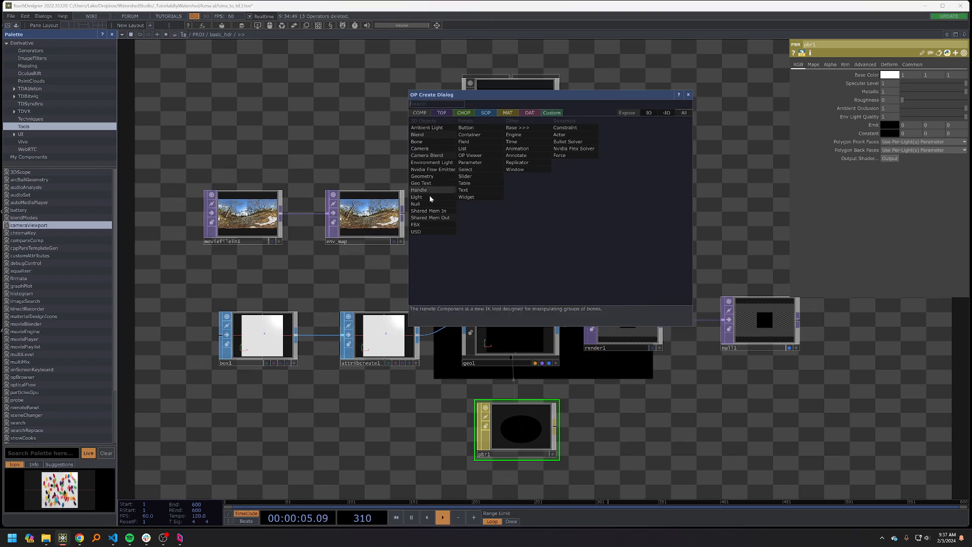
left_click(432, 163)
left_click(510, 218)
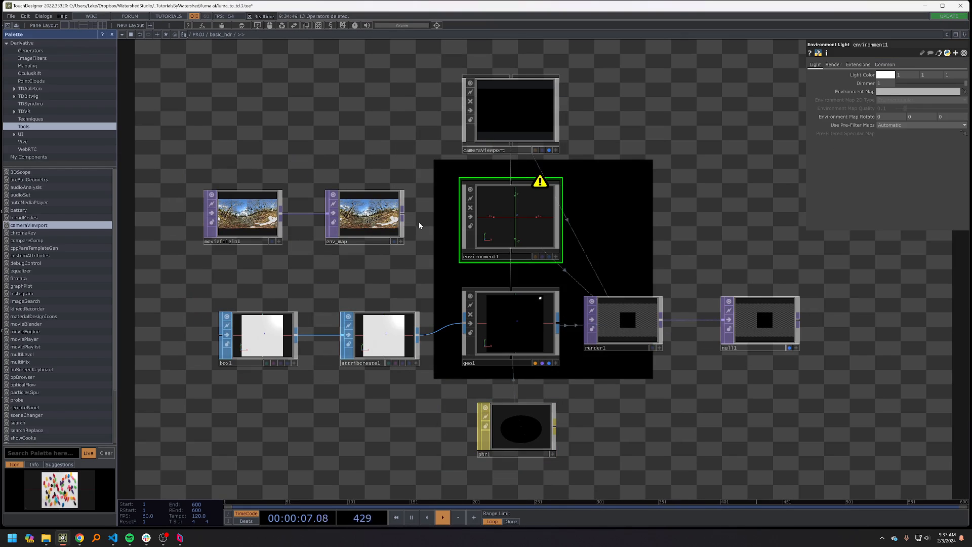
- Assign the env_map Null TOP as the environment light's Environment Map
left_click_drag(520, 219, 522, 219)
left_click(521, 207)
left_click_drag(676, 197, 687, 230)
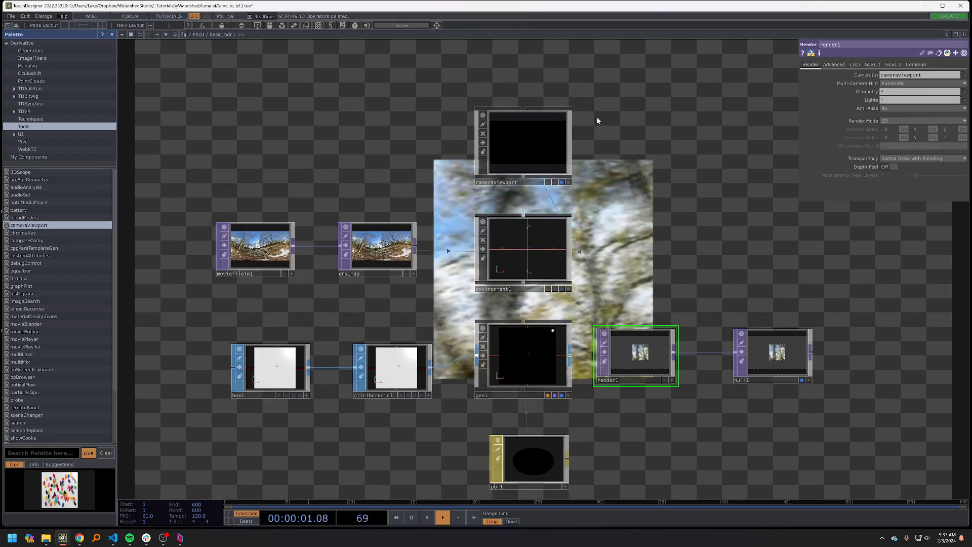
- Set render1's Resolution to 3840 by 2160 from the project container's Output Resolution, and close the container's parameter window
left_click(221, 5)
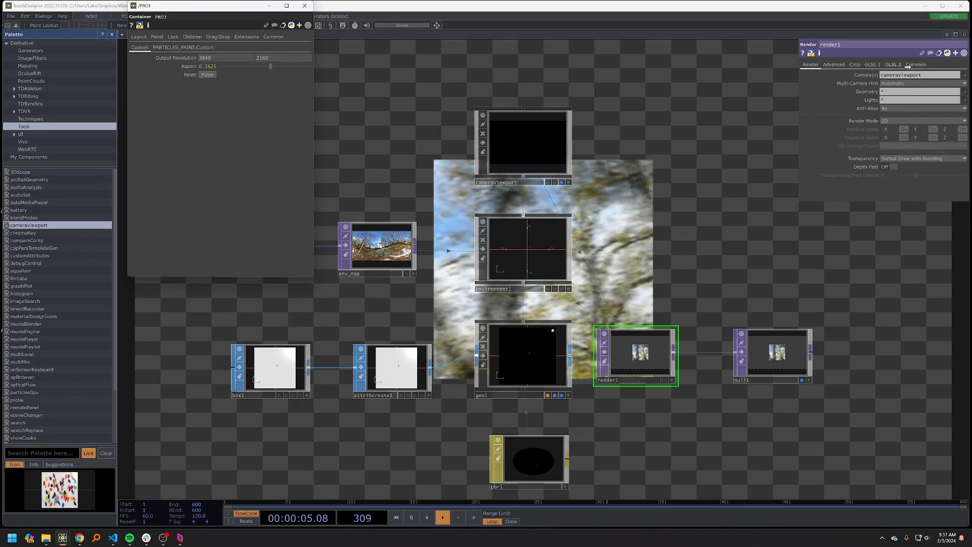
left_click_drag(420, 79, 430, 81)
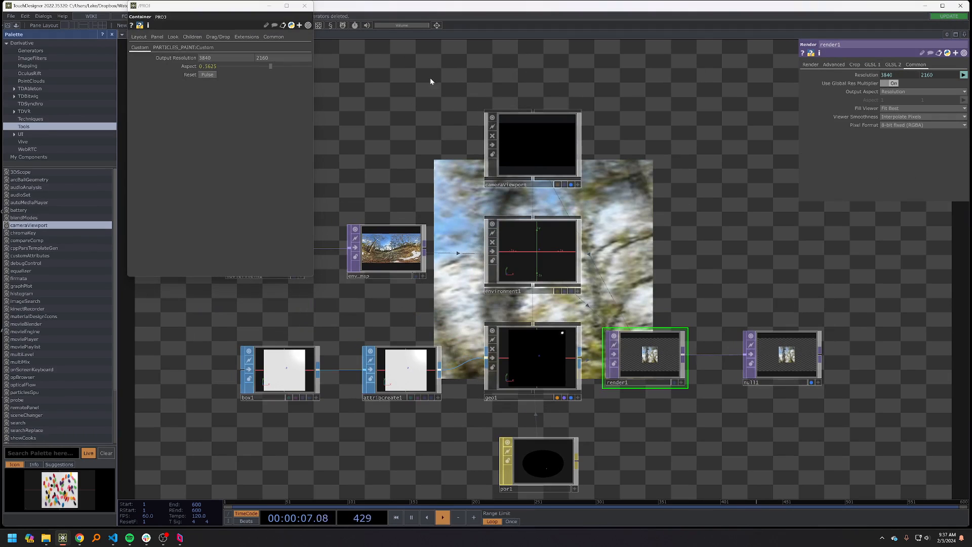
left_click(304, 6)
- Animate geo1's Y and Z rotation with expressions based on absTime.seconds
left_click_drag(697, 164, 665, 164)
left_click(520, 347)
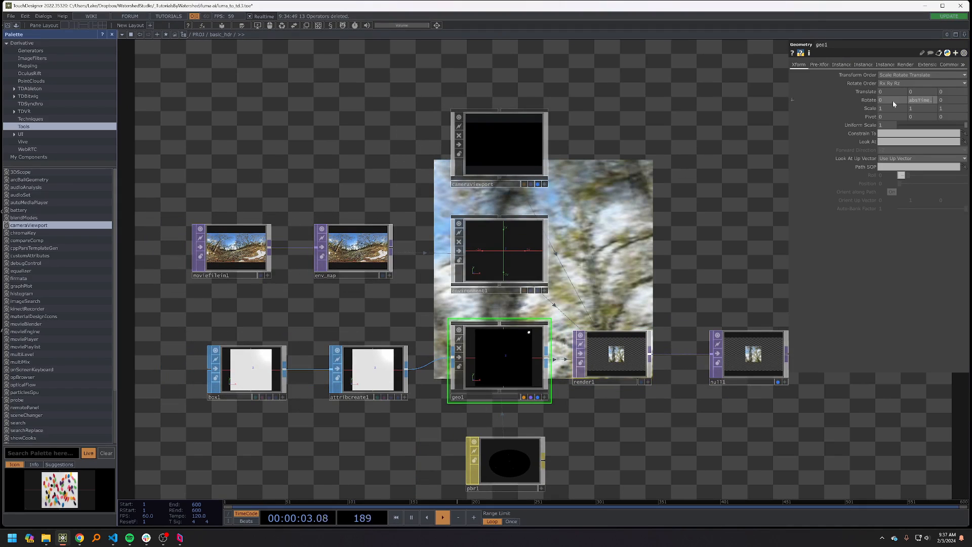
key("Return")
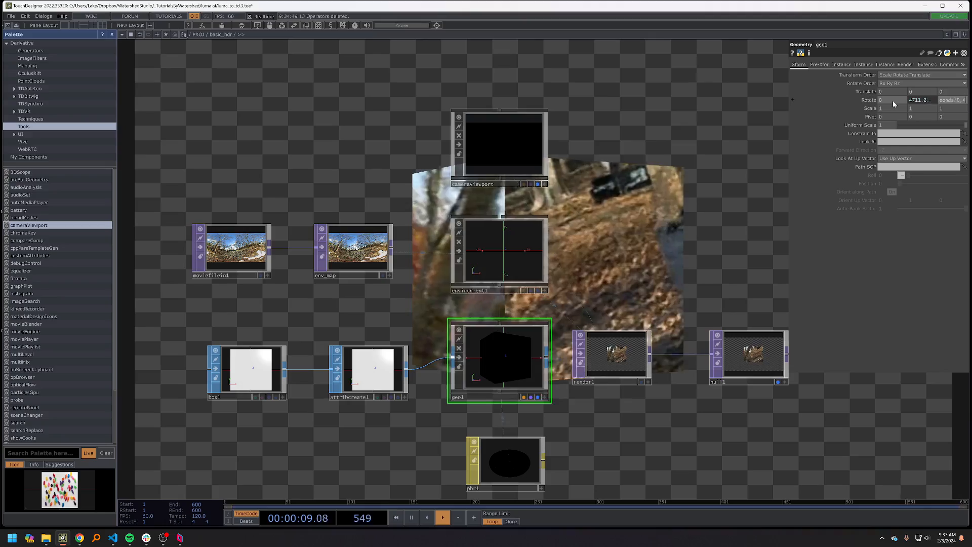
key("Return")
- Close the Palette and recentre the network on the rotating box
left_click_drag(705, 193, 675, 182)
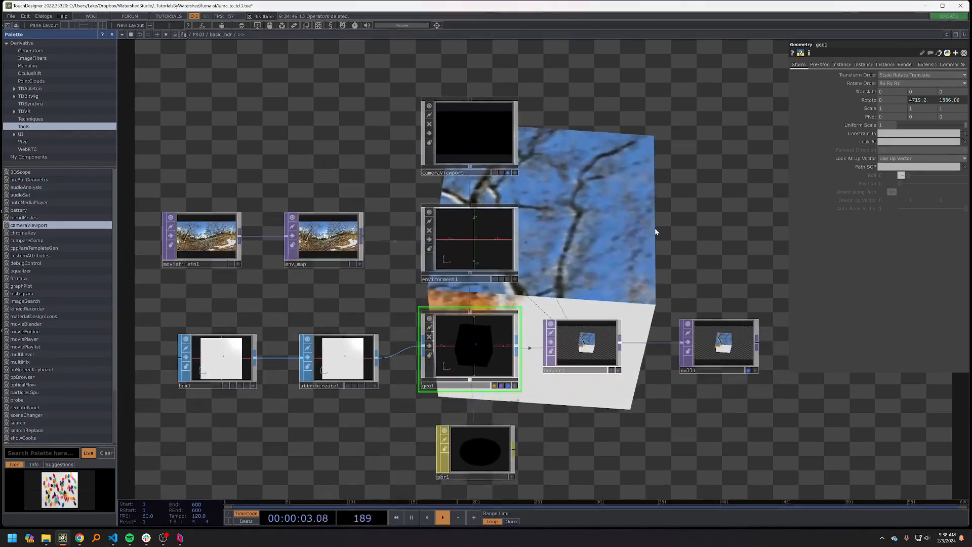
key("p")
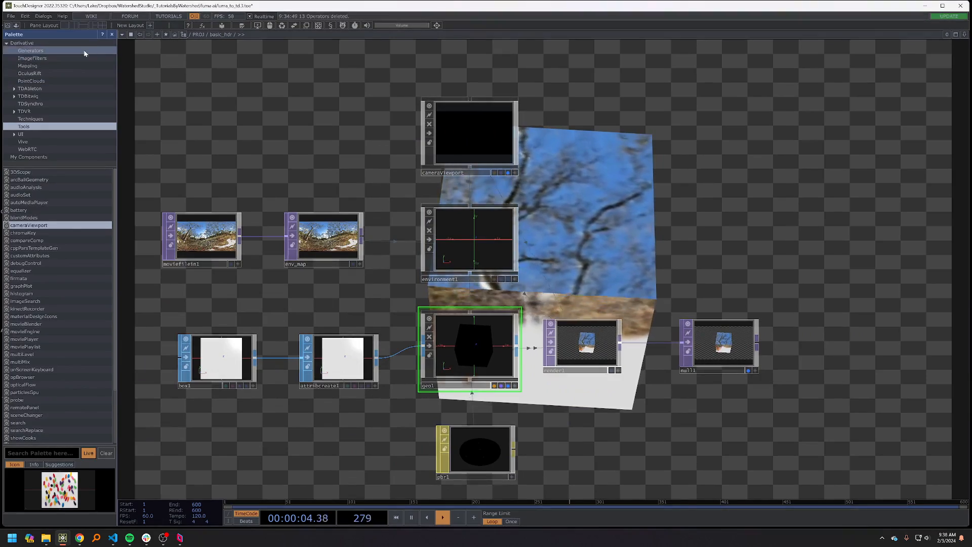
left_click(112, 34)
left_click_drag(638, 247, 597, 238)
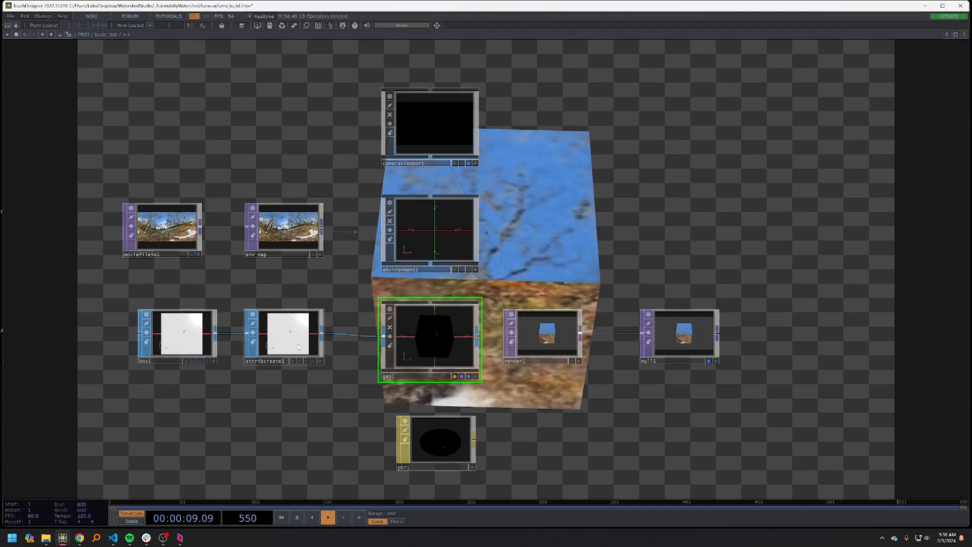
- Go up to the parent network and return into basic_hdr
key("u")
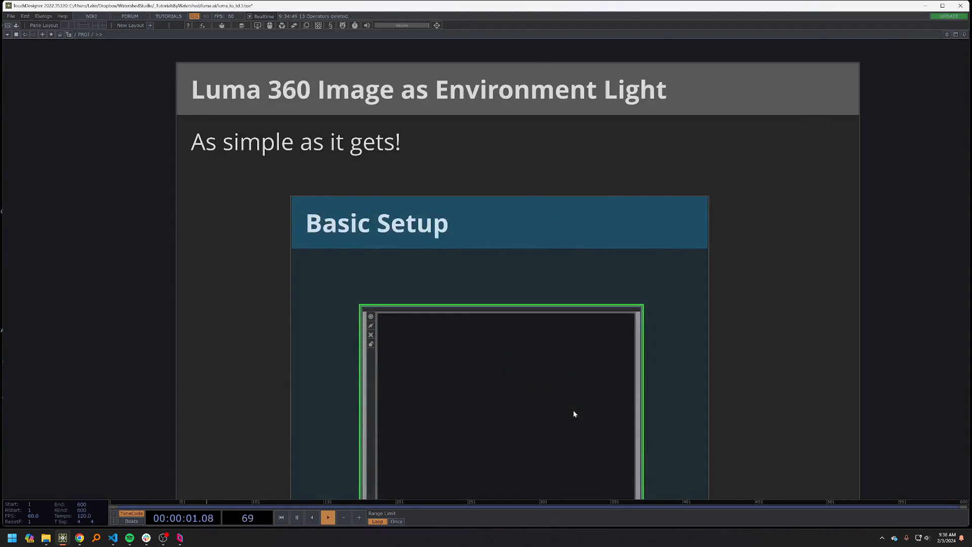
key("i")
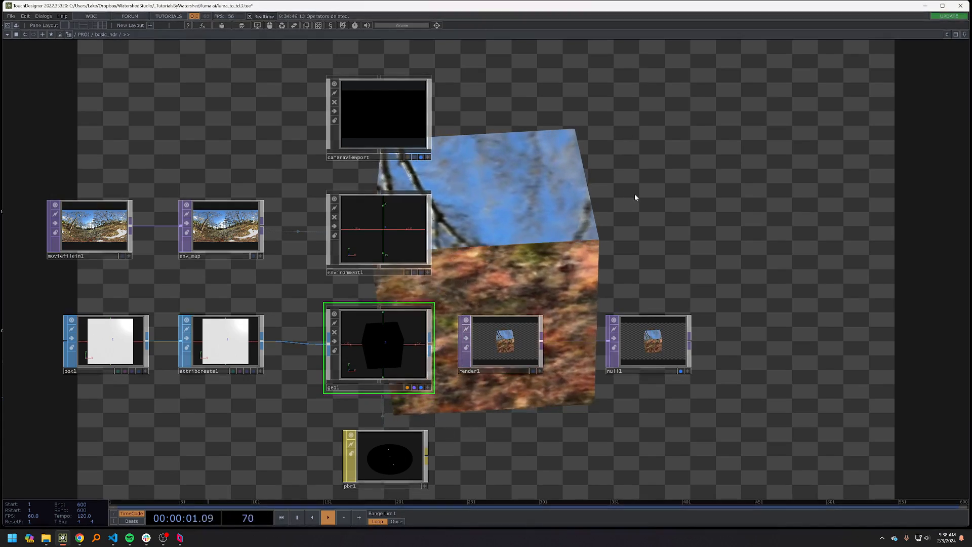
left_click_drag(634, 194, 678, 183)
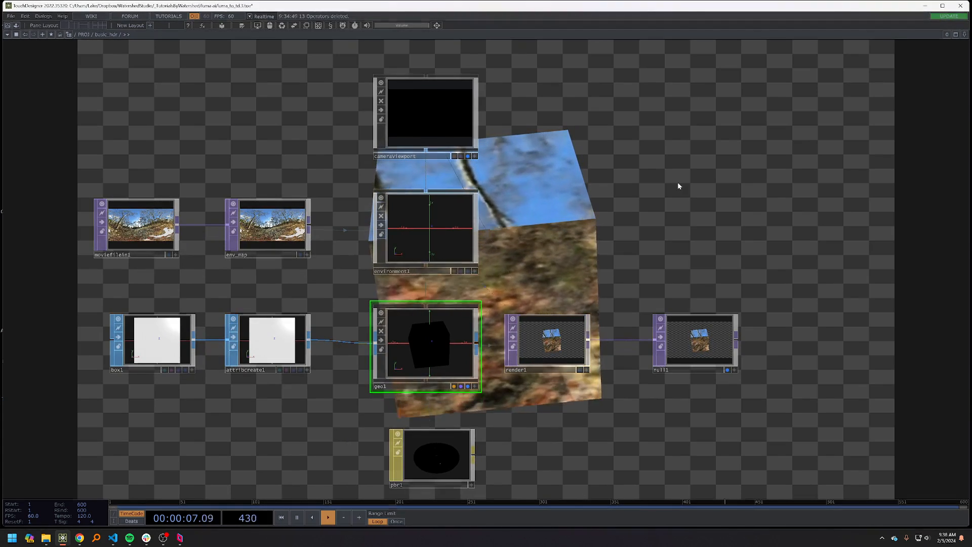
- Move null1 away from render1 and insert a Transform TOP on the wire between them
left_click_drag(677, 185, 654, 185)
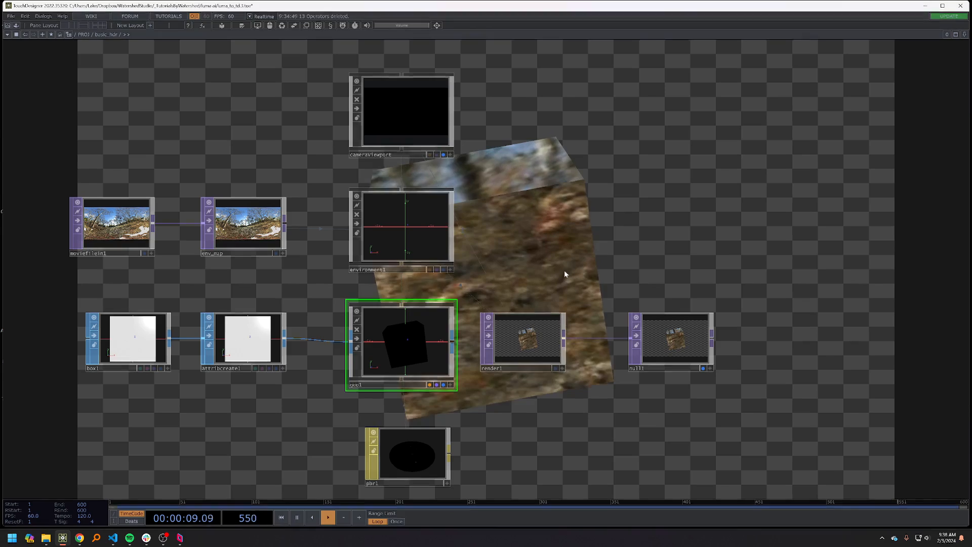
scroll(590, 255, "down", 2)
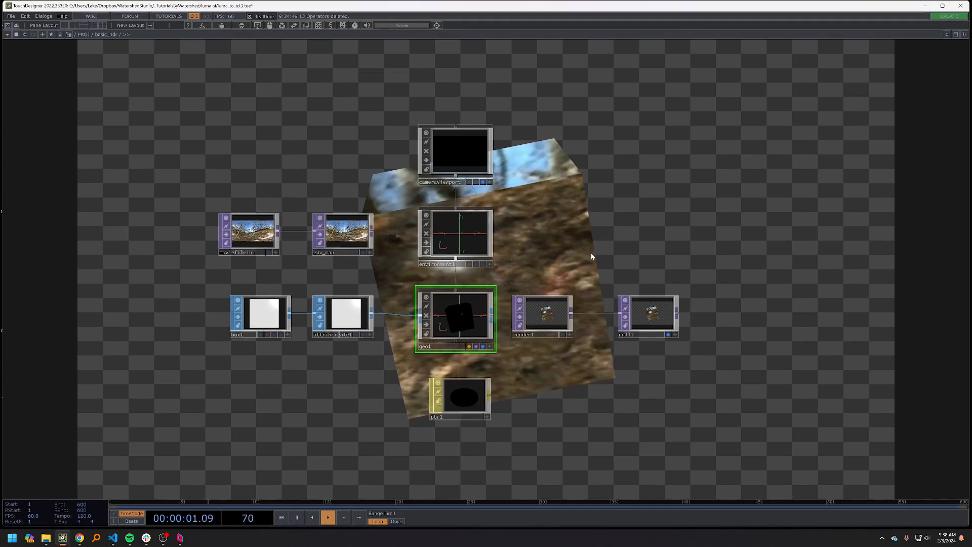
left_click_drag(615, 253, 576, 262)
left_click_drag(615, 335, 697, 336)
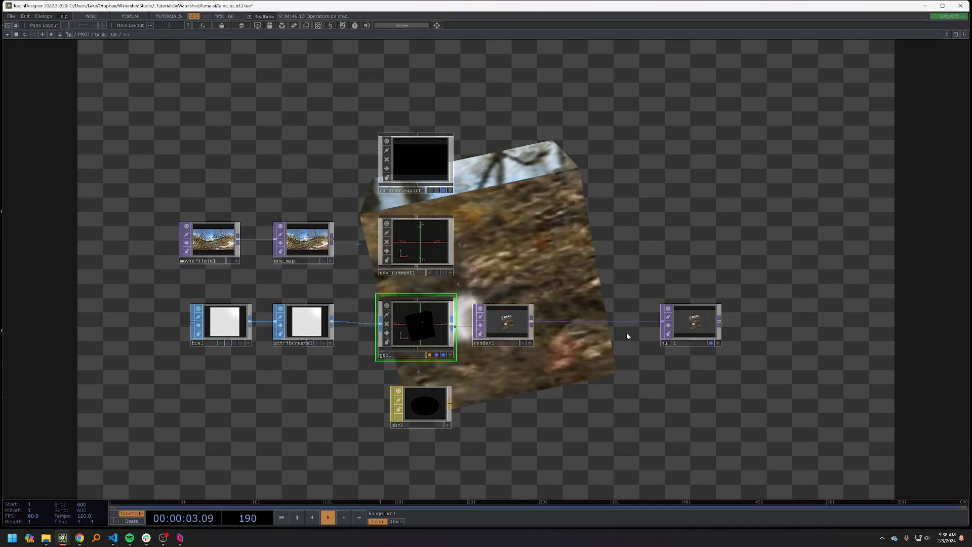
right_click(619, 323)
left_click(649, 307)
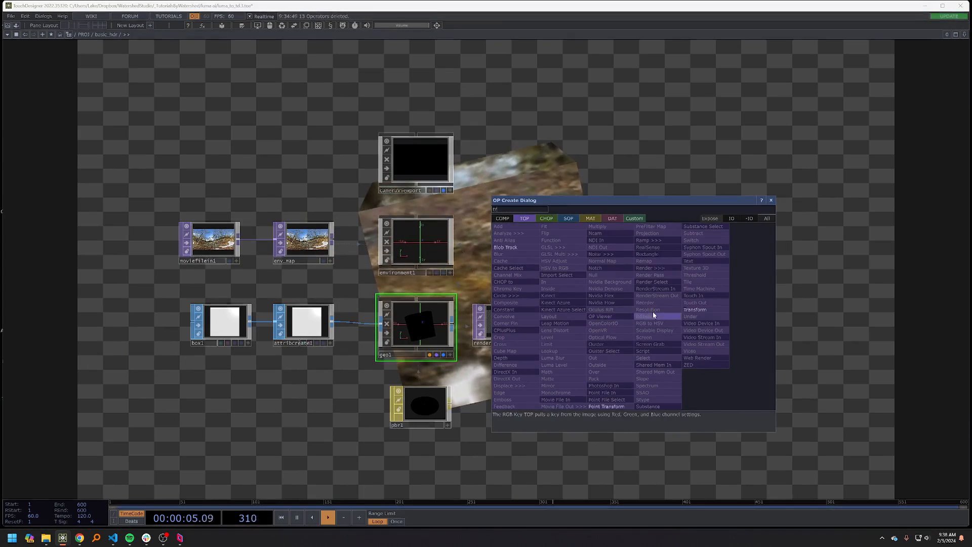
left_click(687, 312)
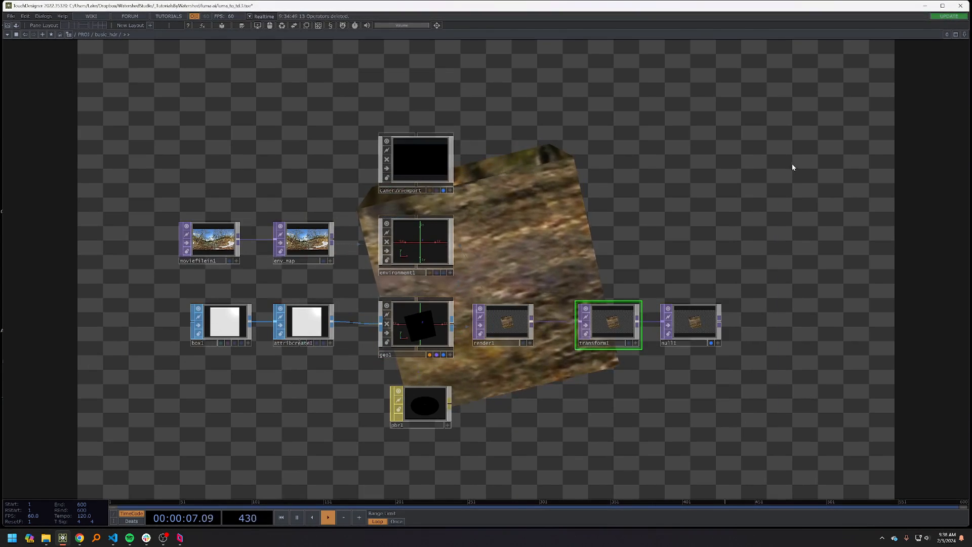
- Turn on Comp Over Background Color for transform1, using a black background with alpha 1
key("p")
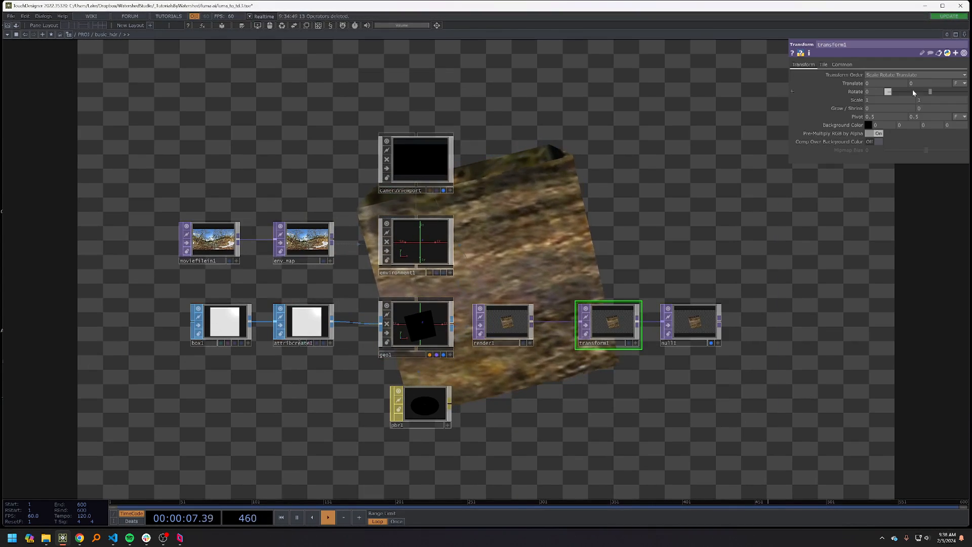
left_click(875, 142)
left_click_drag(617, 172, 588, 196)
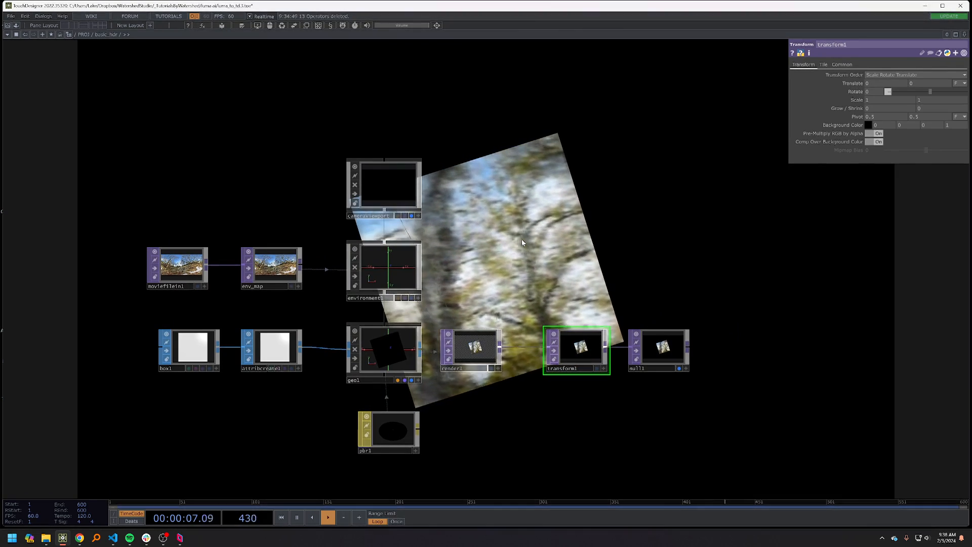
- Check moviefilein1's operator info for the source image's size and format
left_click_drag(314, 313, 336, 309)
middle_click(202, 263)
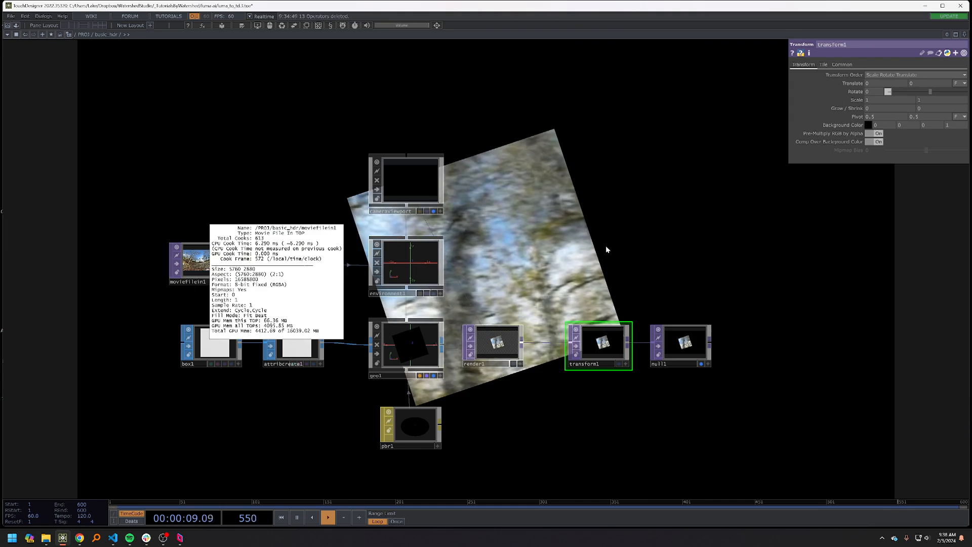
left_click_drag(636, 278, 587, 208)
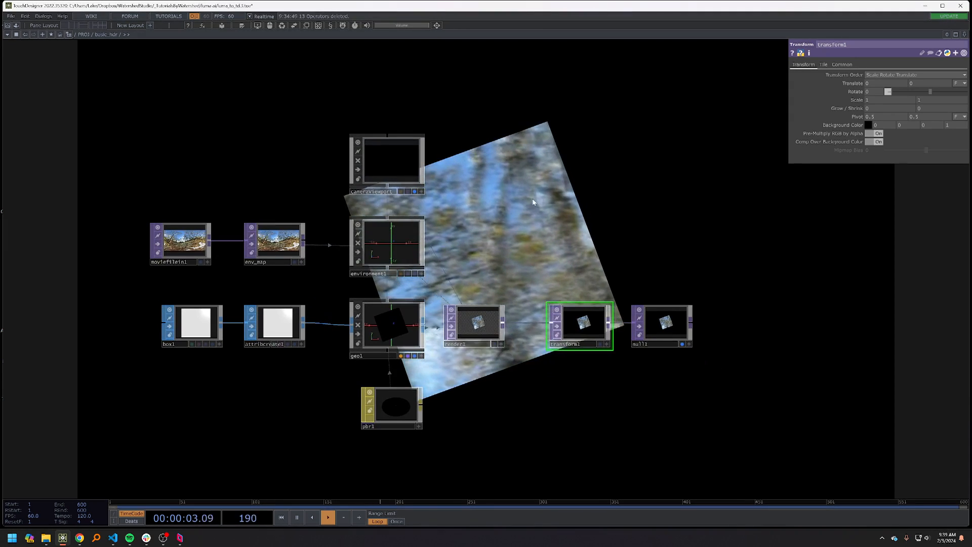
middle_click(200, 233)
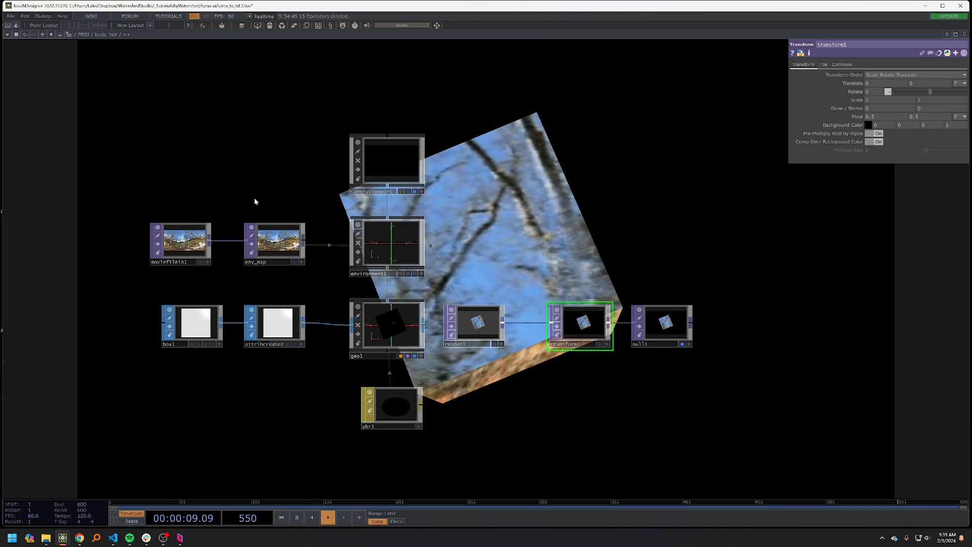
left_click_drag(255, 201, 273, 221)
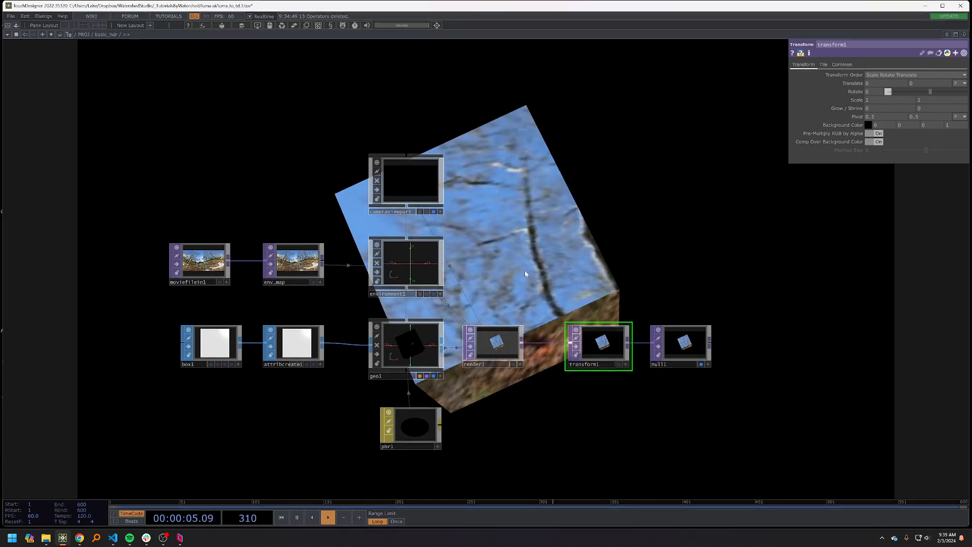
scroll(525, 274, "down", 2)
scroll(524, 273, "up", 2)
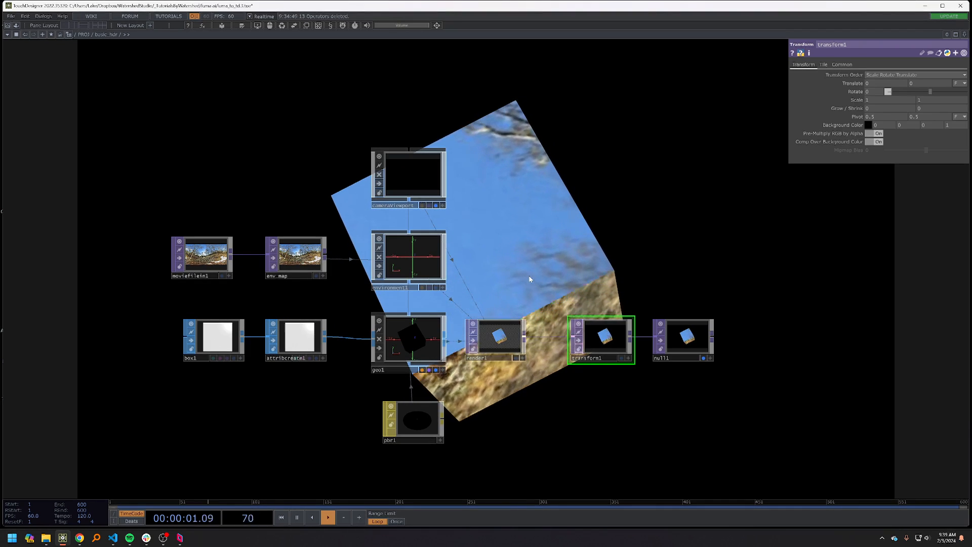
left_click_drag(549, 275, 521, 285)
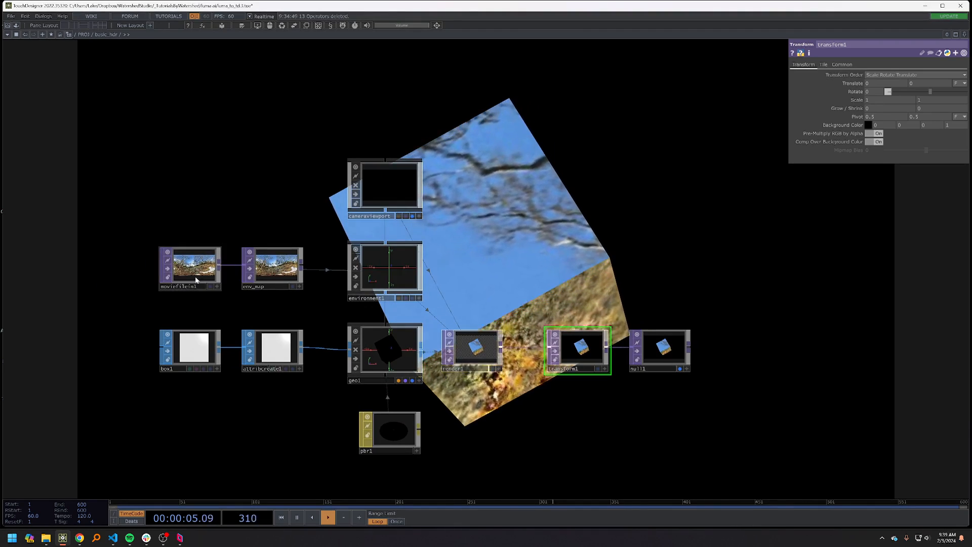
- Go up to the project overview and enter the basic_hdr_with_skybox network under Add Skybox
key("u")
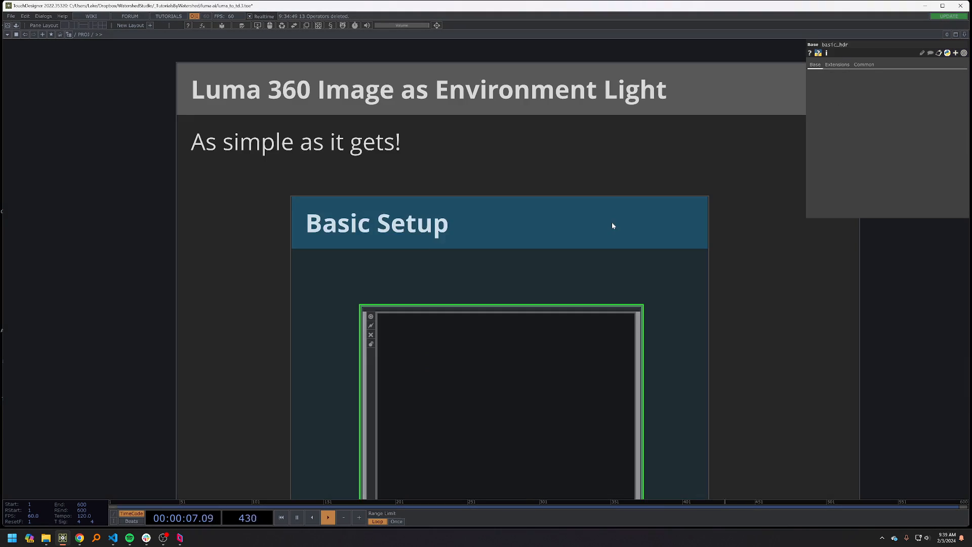
scroll(612, 223, "down", 8)
left_click_drag(554, 146, 339, 158)
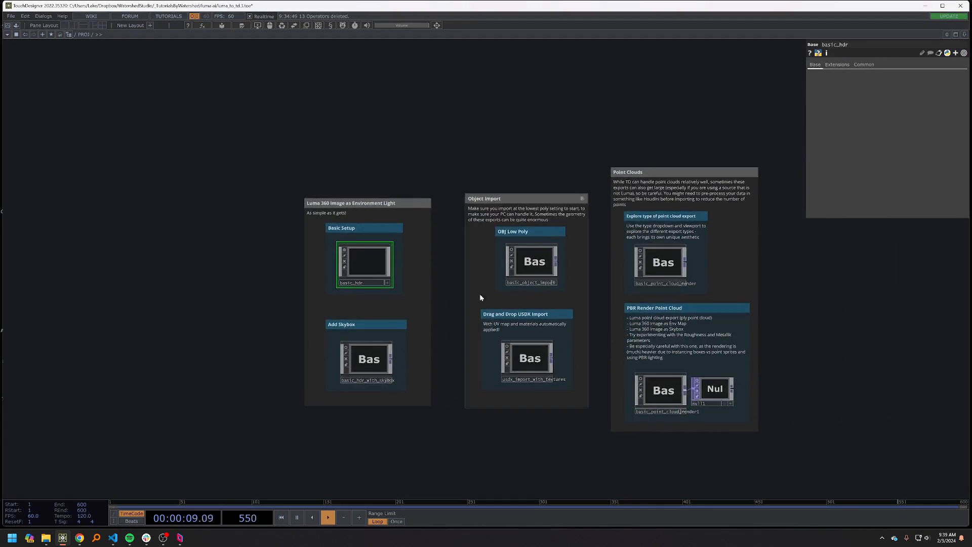
scroll(481, 297, "up", 4)
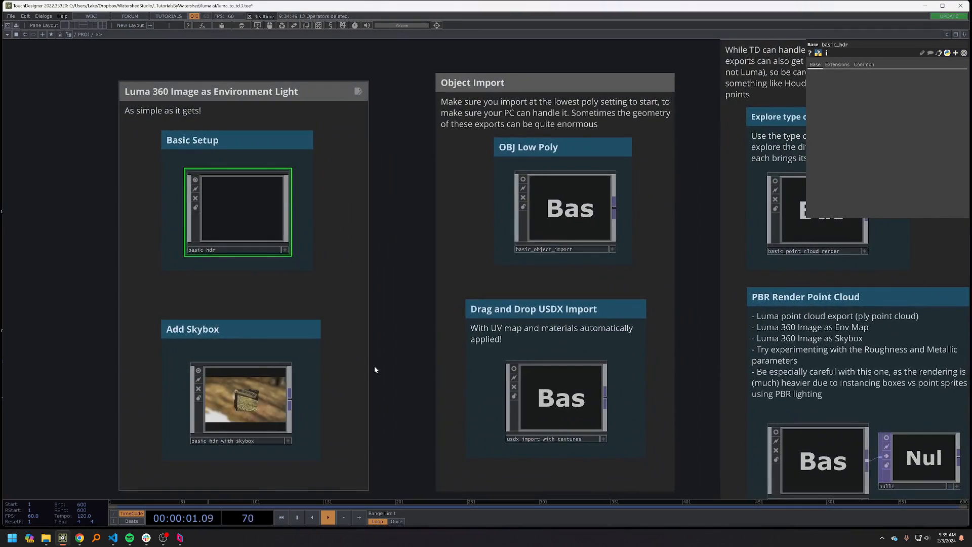
scroll(334, 341, "up", 8)
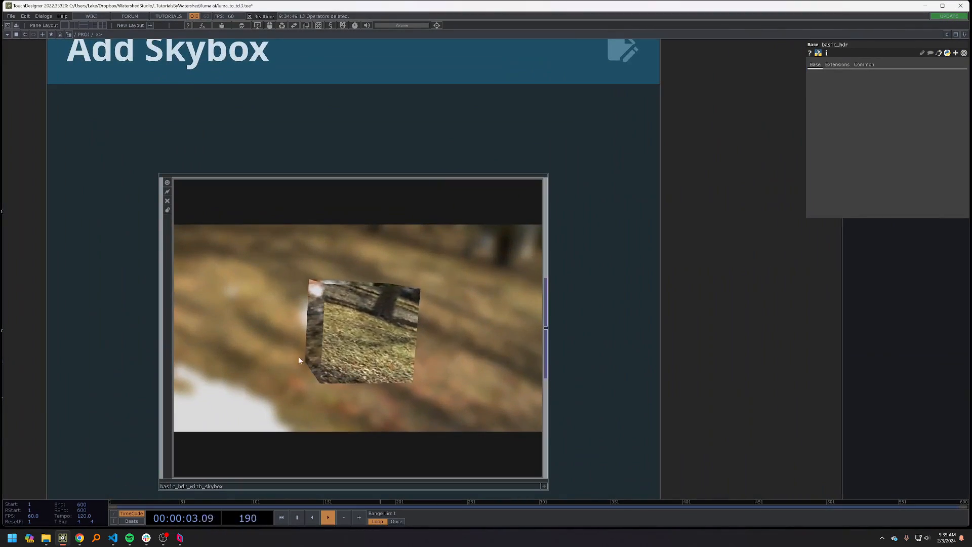
left_click_drag(569, 322, 585, 275)
scroll(350, 301, "up", 3)
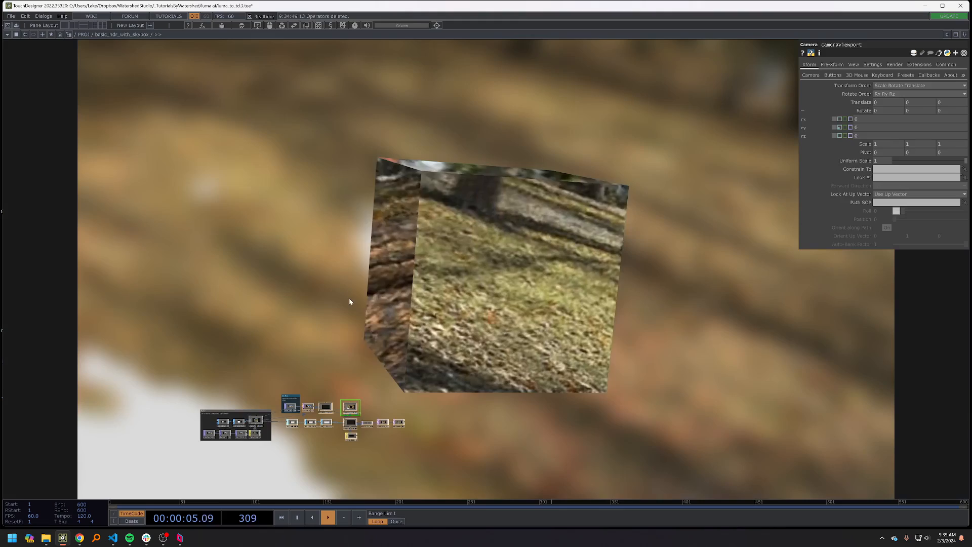
- Examine the basic_hdr_with_skybox network layout and the material parameters of pbr1
scroll(485, 265, "up", 5)
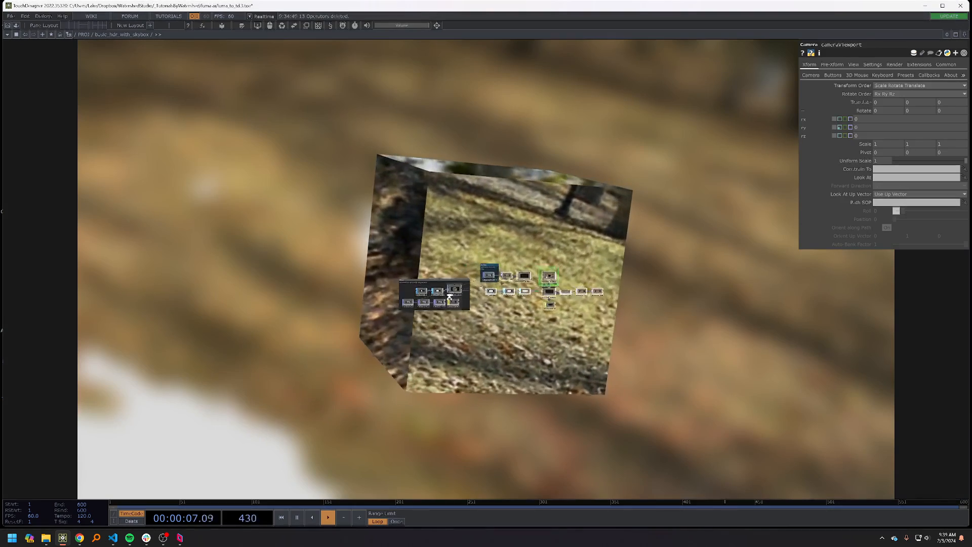
left_click_drag(406, 243, 357, 245)
scroll(405, 251, "up", 2)
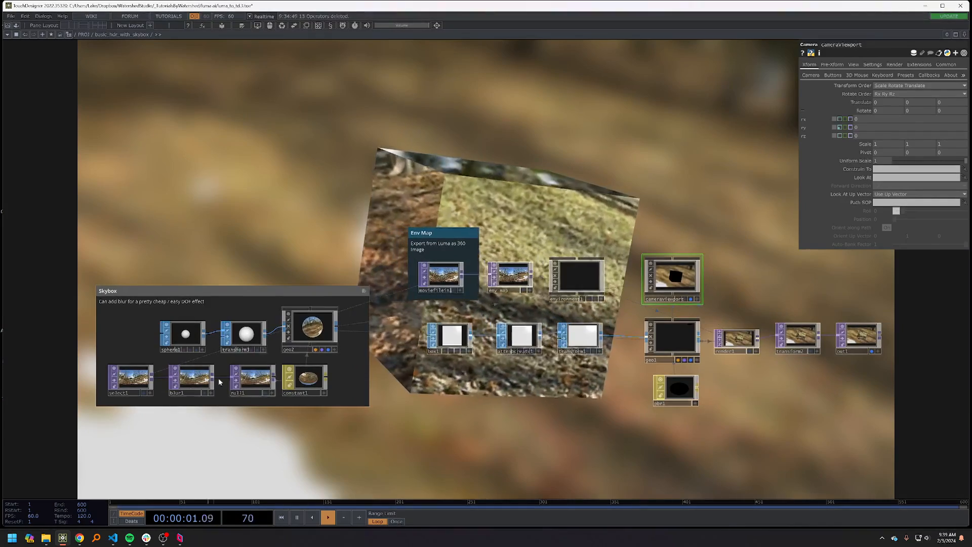
scroll(279, 306, "down", 3)
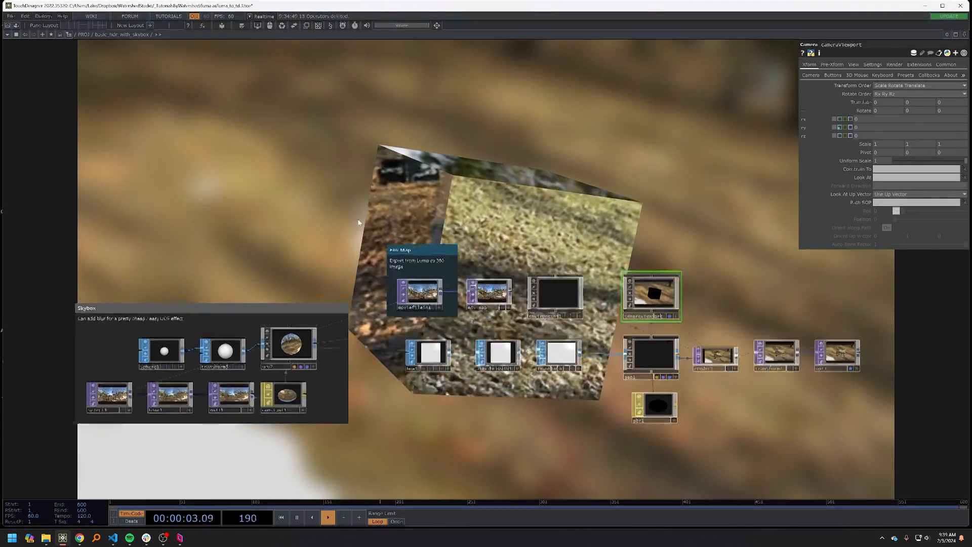
left_click_drag(334, 228, 338, 232)
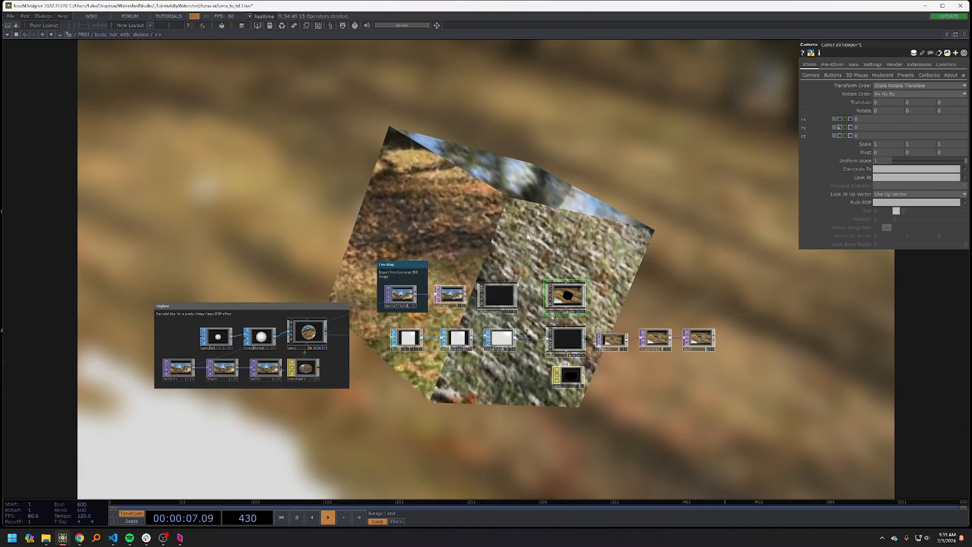
left_click(571, 377)
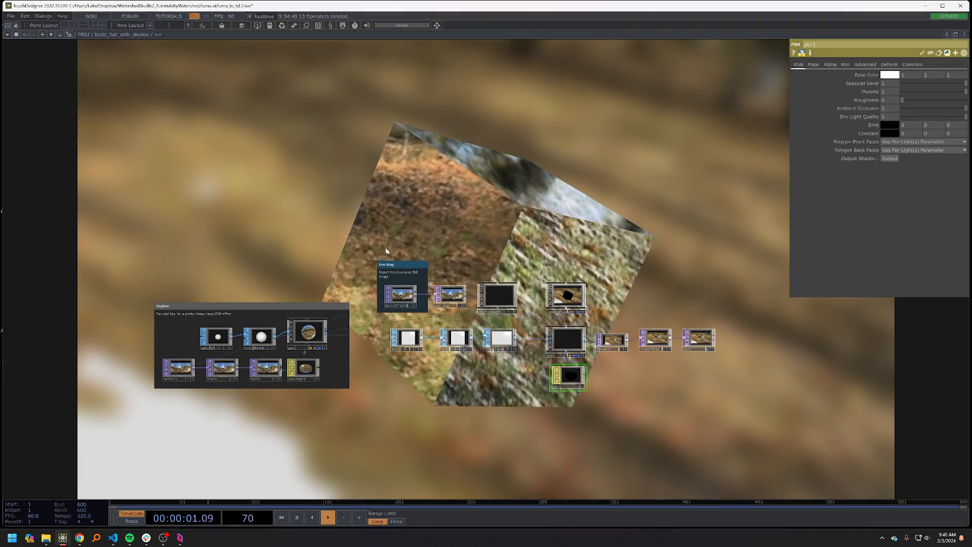
right_click_drag(380, 244, 737, 420)
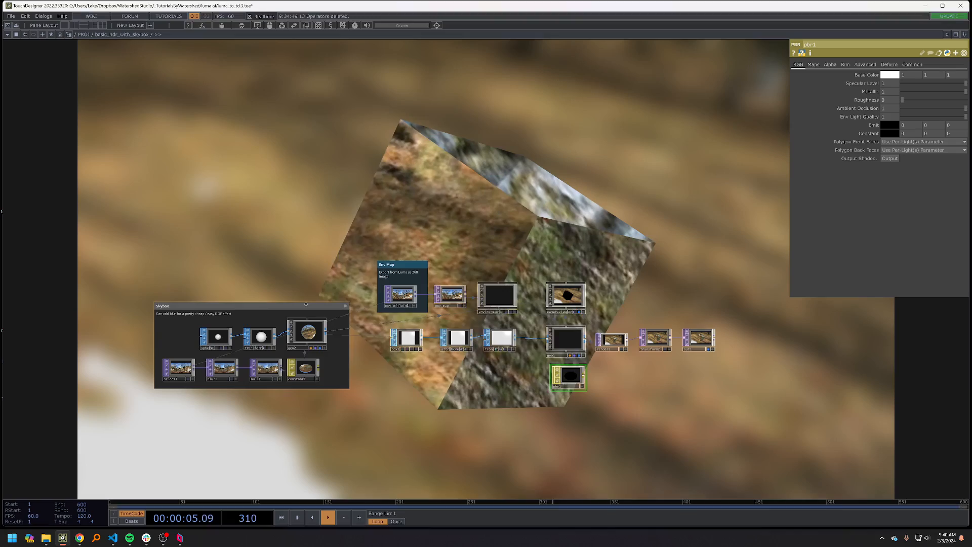
- Select the Skybox annotation with all the operators inside it and delete them
left_click_drag(311, 307, 304, 300)
left_click_drag(199, 350, 315, 338)
scroll(315, 338, "up", 3)
scroll(317, 339, "up", 4)
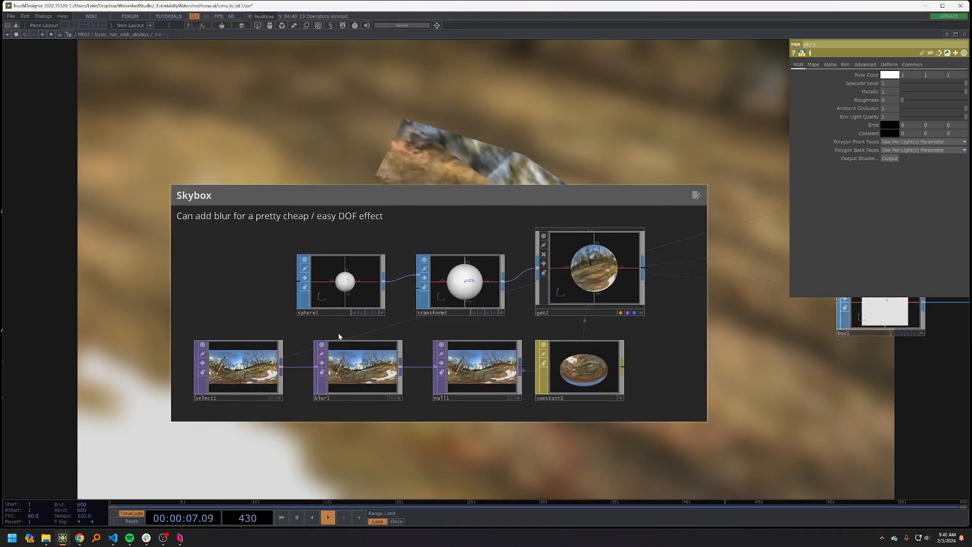
scroll(206, 266, "down", 3)
scroll(268, 287, "up", 3)
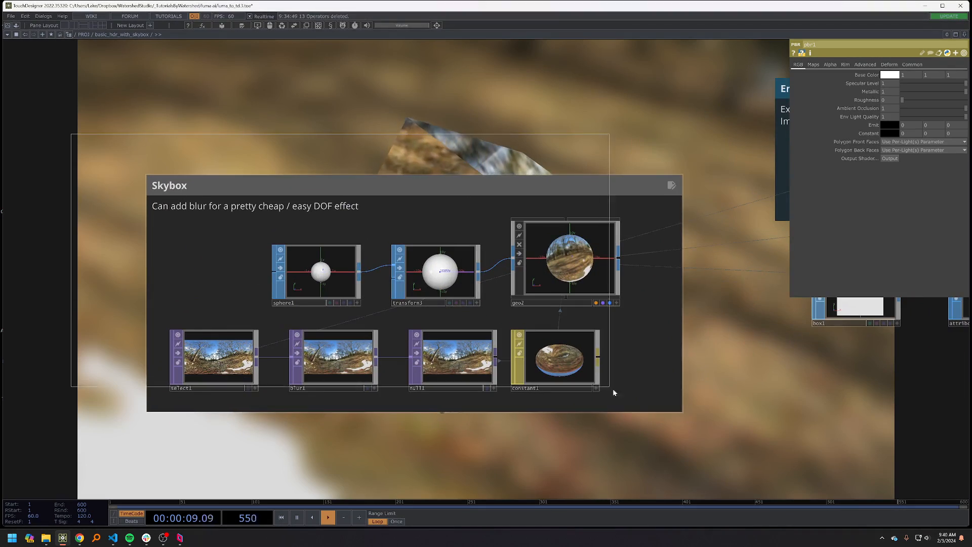
left_click_drag(704, 444, 705, 444)
scroll(705, 444, "down", 4)
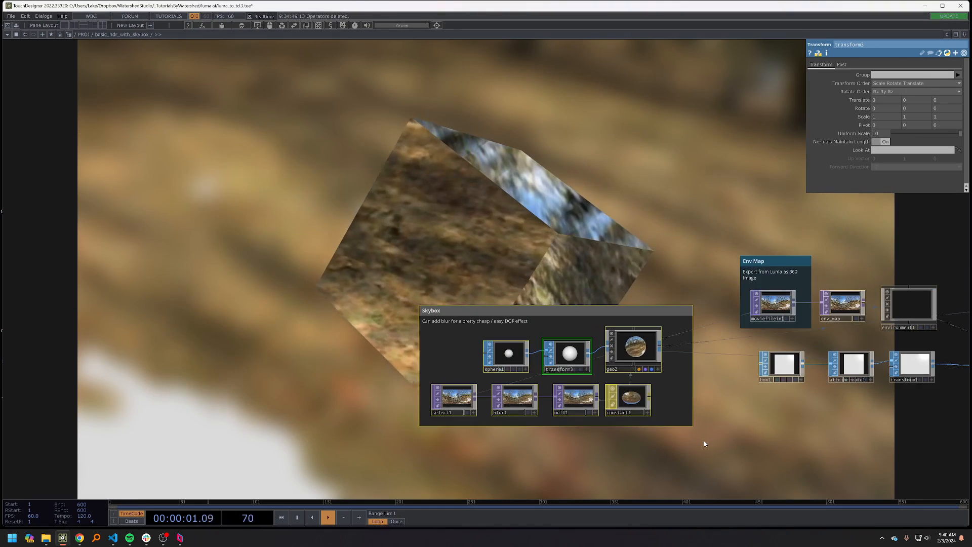
key("Delete")
- Create a Sphere SOP in the empty area beside the Env Map group
key("Tab")
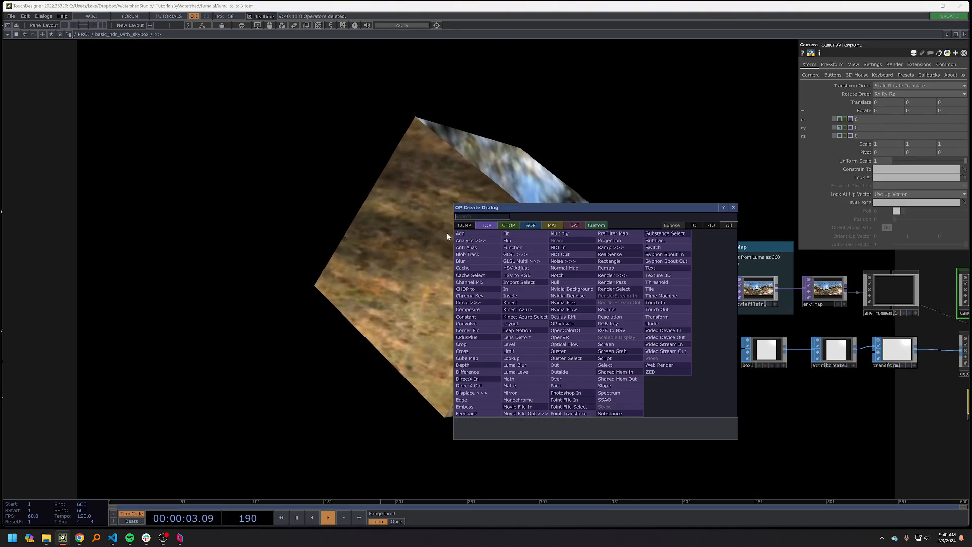
left_click(532, 227)
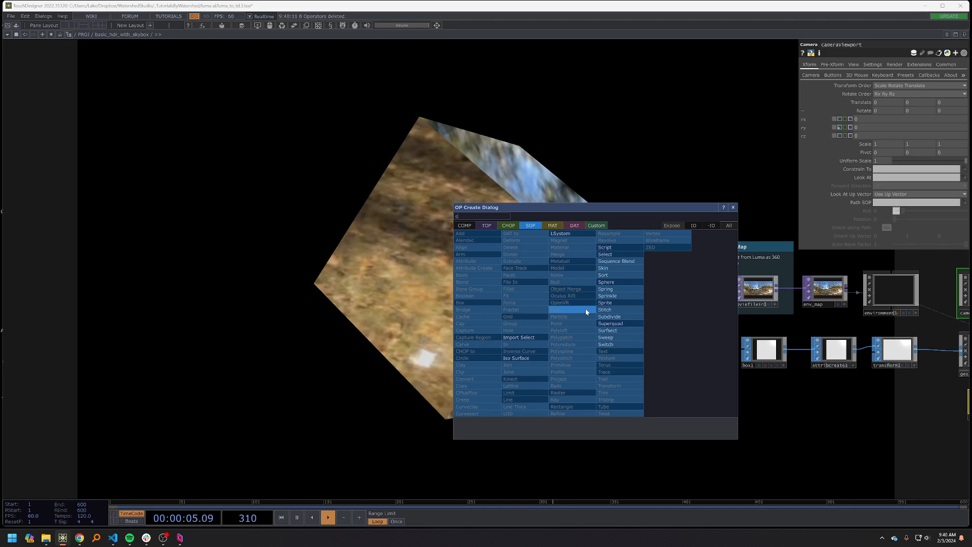
left_click(617, 287)
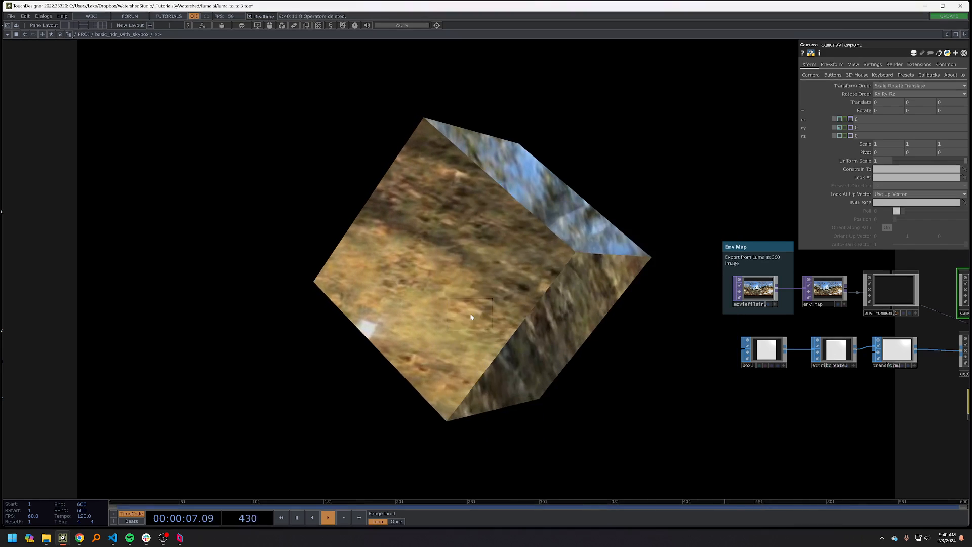
left_click(434, 313)
- Append a Null SOP to sphere1 and feed it into a new Geometry COMP
key("Tab")
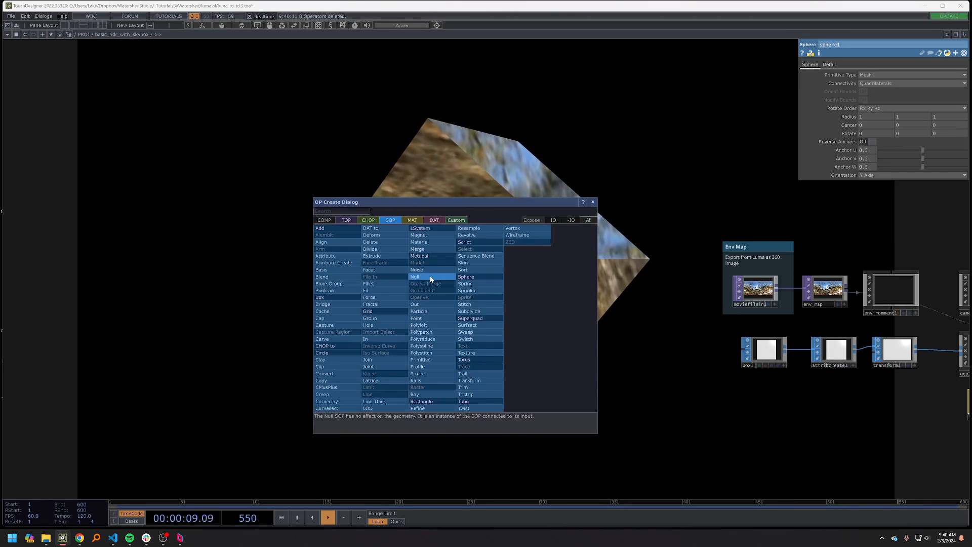
left_click(431, 279)
left_click(501, 315)
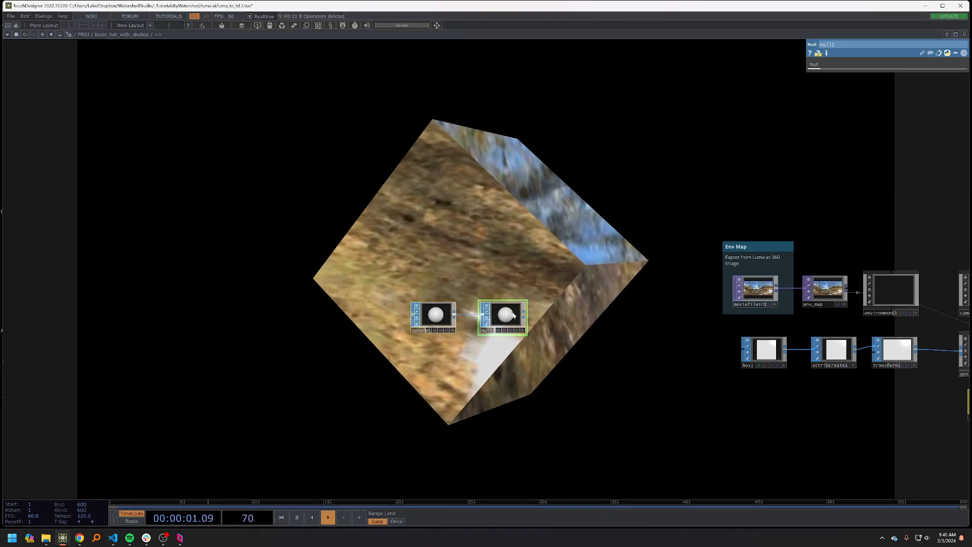
key("Tab")
left_click(394, 219)
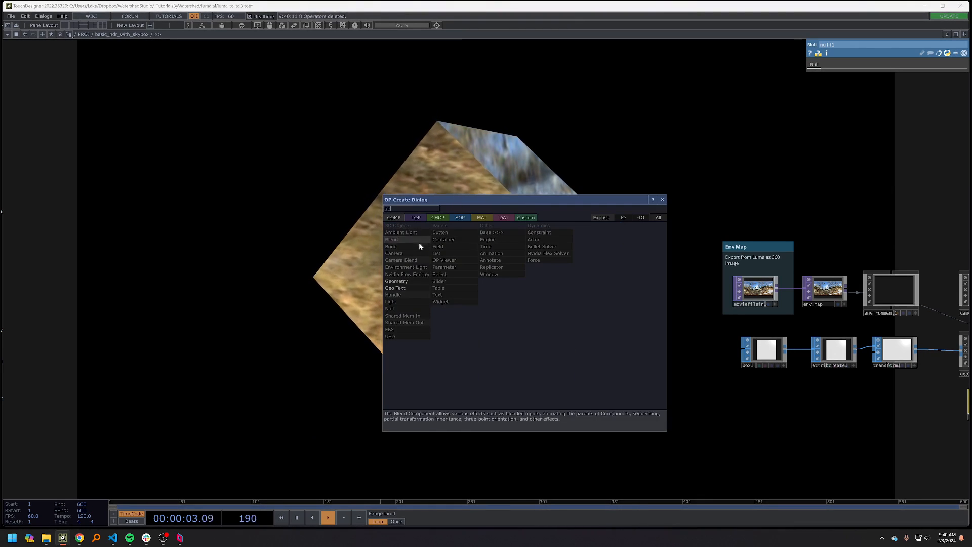
left_click(415, 284)
left_click(566, 319)
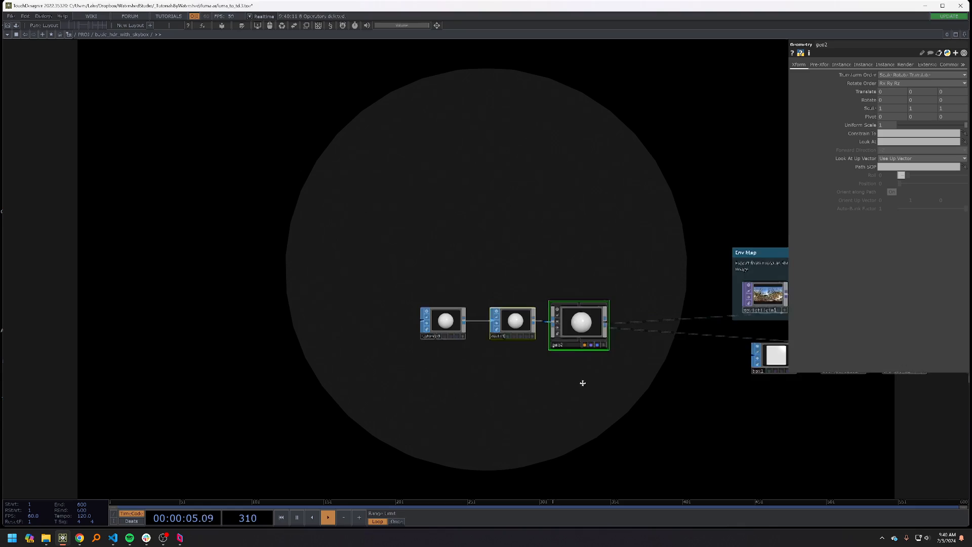
- Insert a Transform SOP between sphere1 and its null and set its Uniform Scale to 10
left_click(476, 319)
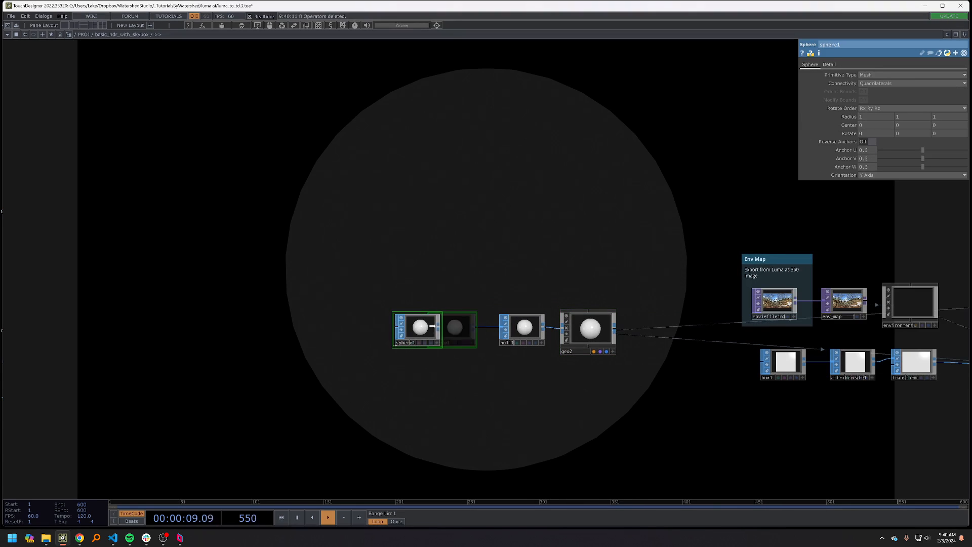
left_click(474, 326)
type("tr")
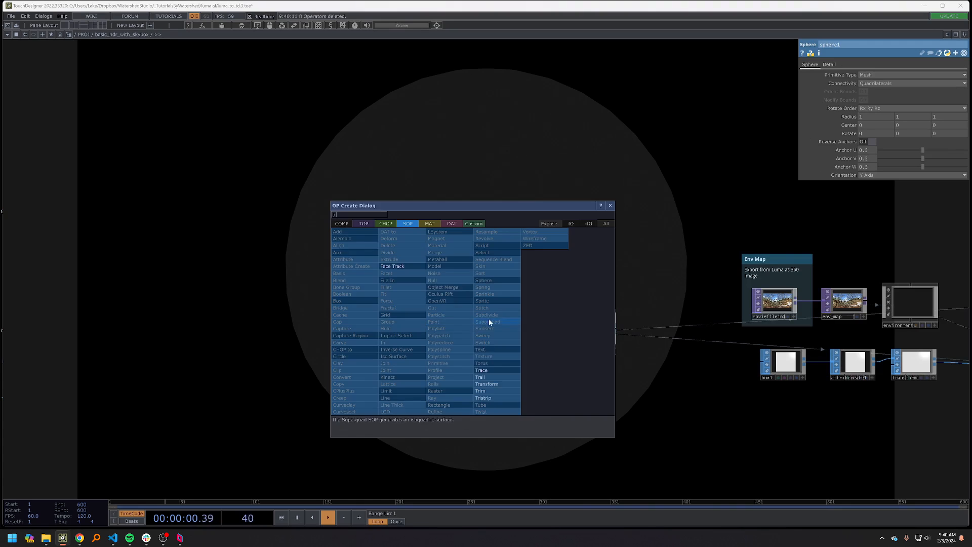
left_click(495, 384)
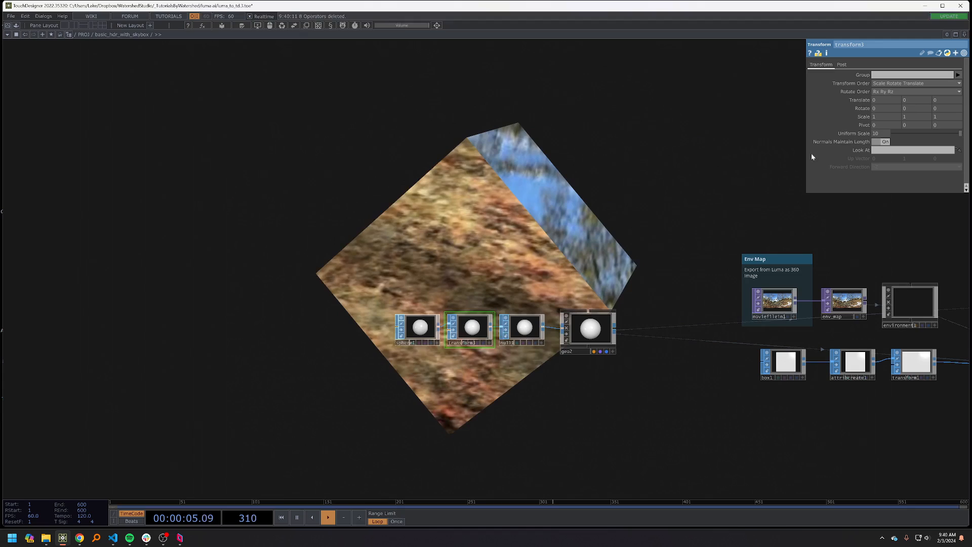
- Create a Constant MAT below geo2 and assign it as the material of geo2
left_click_drag(590, 202, 517, 181)
key("Tab")
left_click(439, 298)
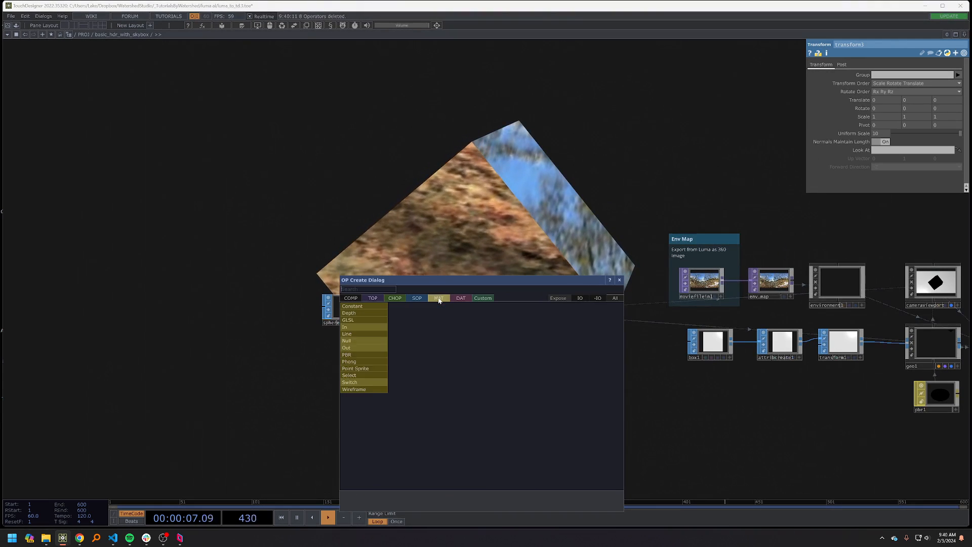
left_click(357, 306)
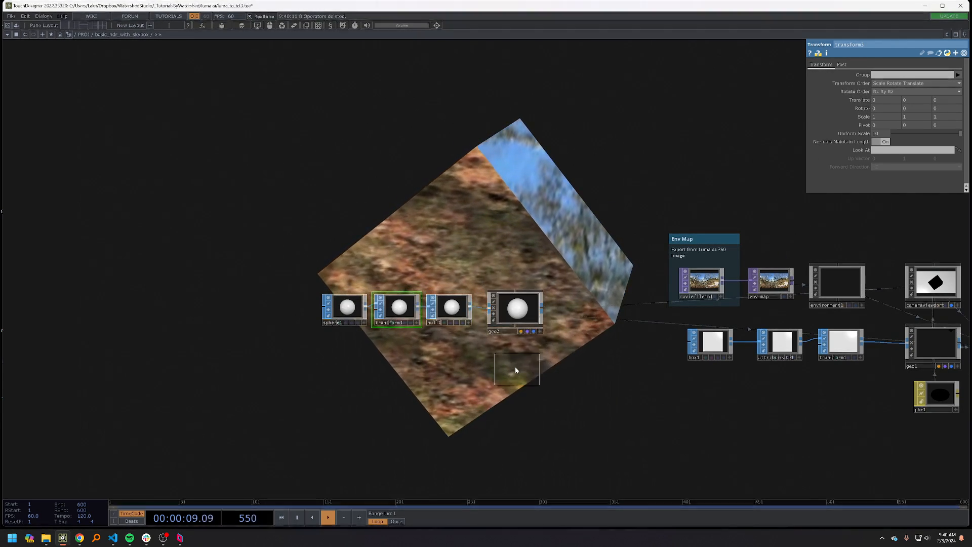
left_click(514, 365)
left_click_drag(514, 361, 523, 294)
left_click(521, 291)
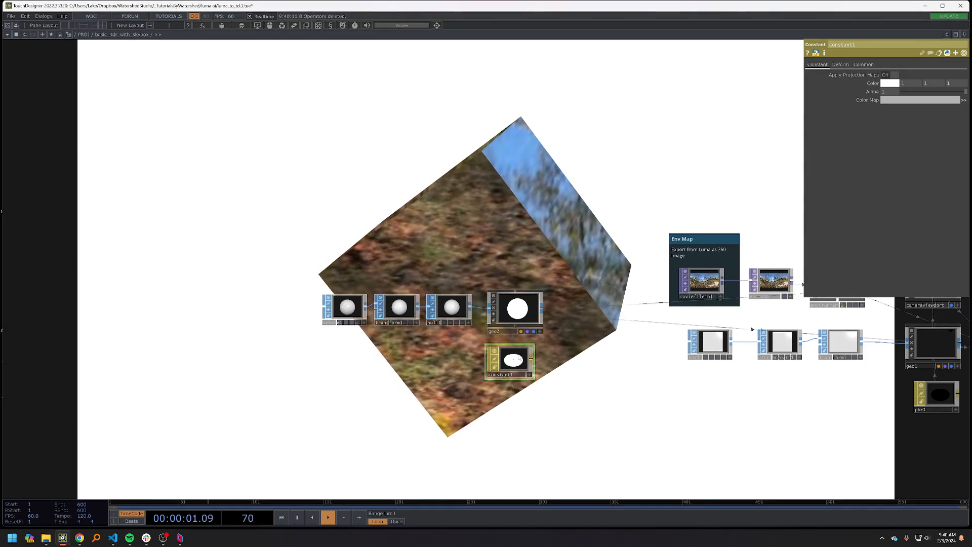
- Add a Select TOP below the sphere chain and set its source TOP to env_map
key("Tab")
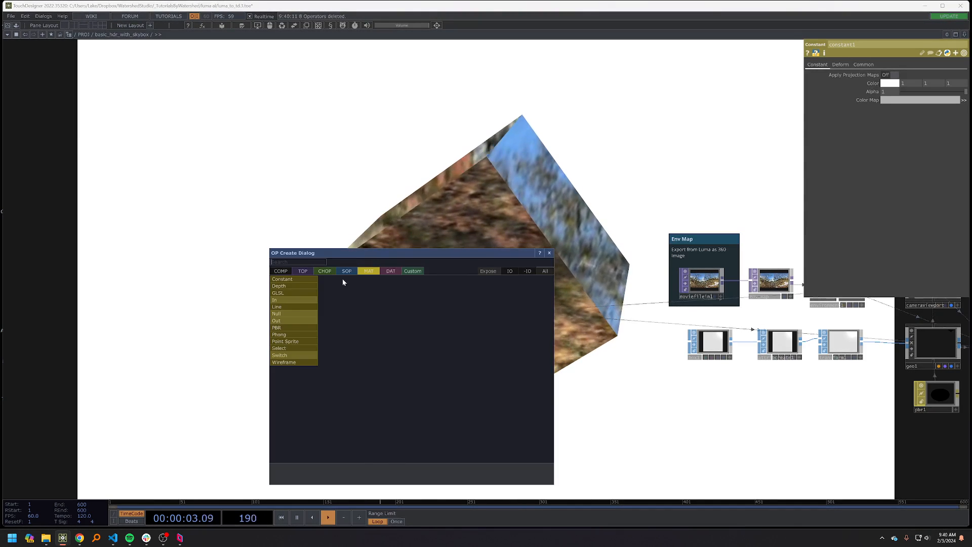
left_click(298, 272)
left_click(429, 410)
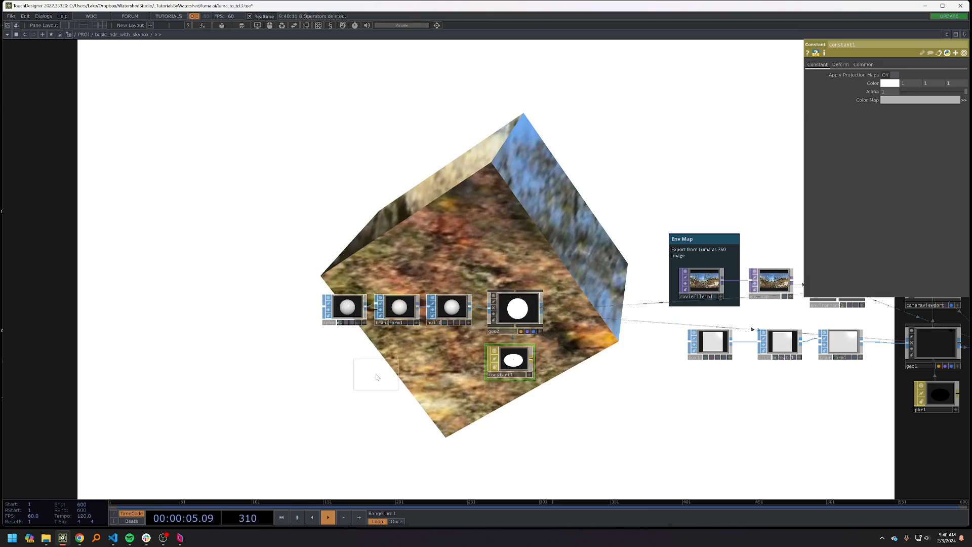
left_click(371, 360)
left_click_drag(771, 288, 914, 74)
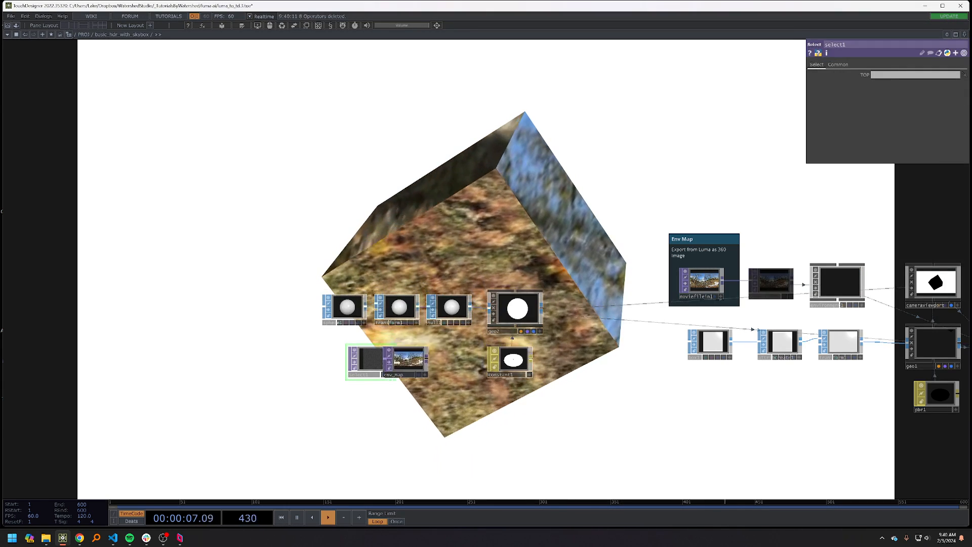
- Append a Null TOP to select1 and use it as the Color Map of the constant1 material
key("Tab")
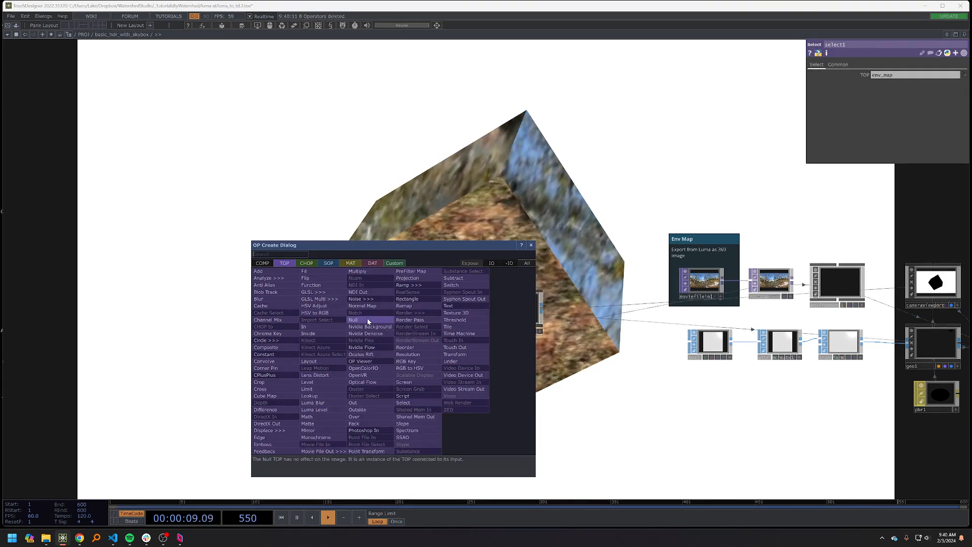
left_click(366, 321)
left_click(449, 361)
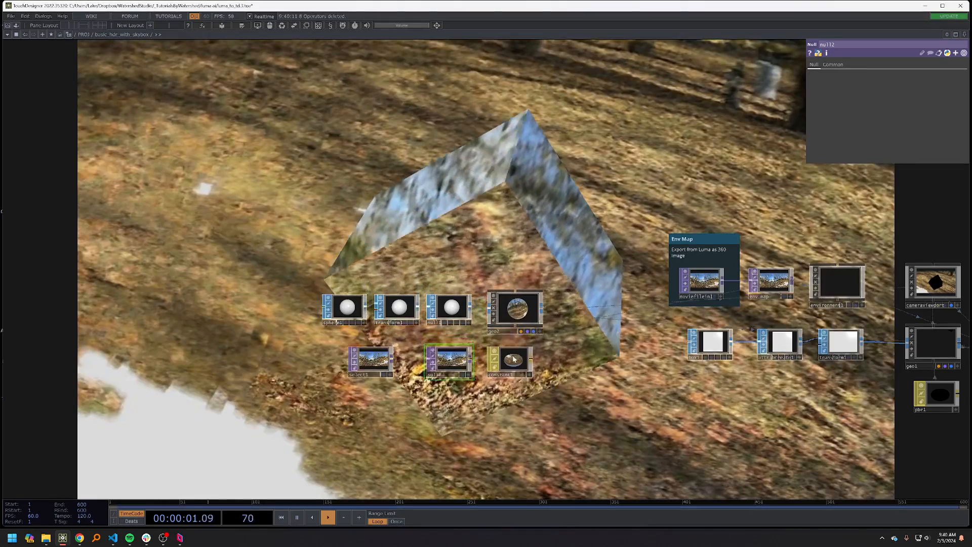
- Activate the cameraviewport viewer and tumble the camera to inspect the skybox around the rotating box
left_click_drag(565, 382, 576, 402)
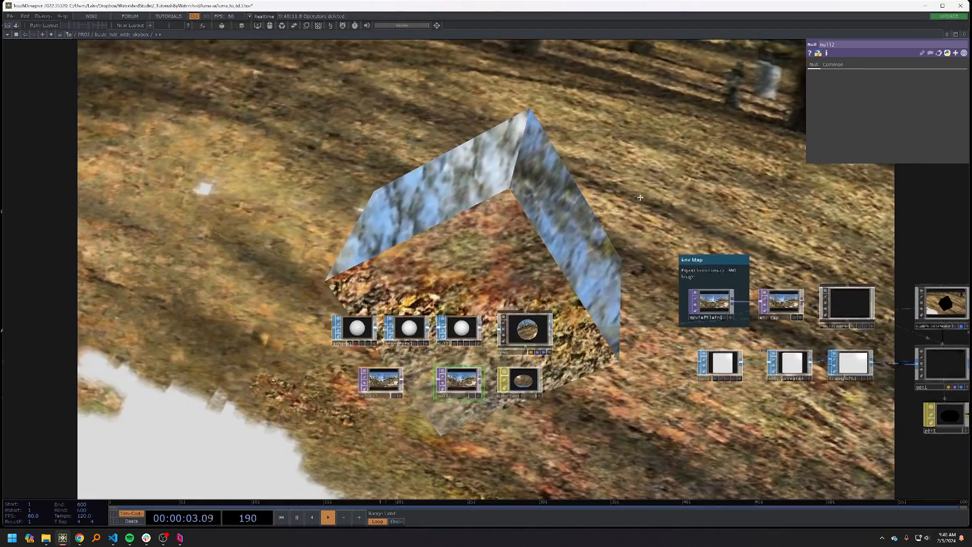
left_click_drag(640, 197, 532, 197)
left_click(858, 325)
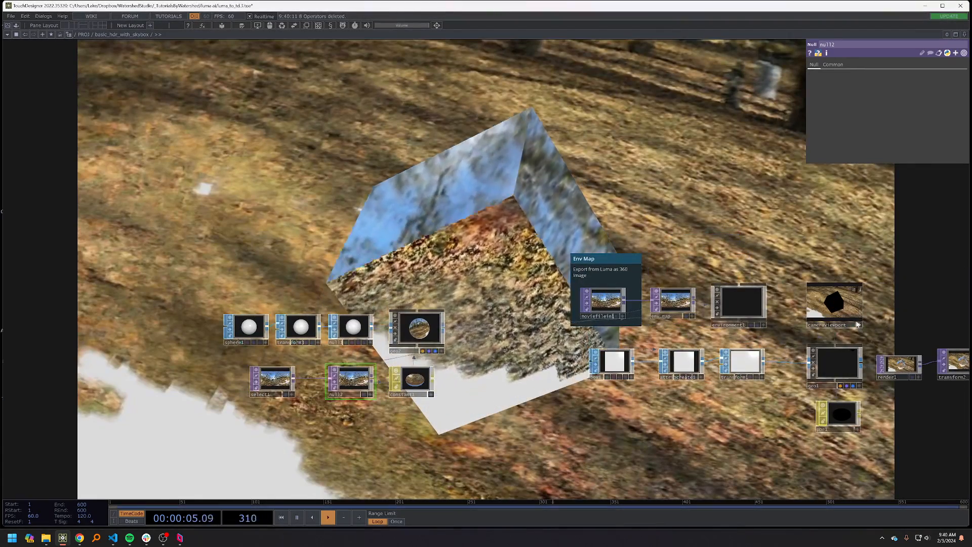
mouse_move(859, 325)
left_mouse_down()
mouse_move(849, 308)
mouse_move(856, 317)
mouse_move(884, 310)
mouse_move(842, 321)
mouse_move(851, 314)
left_mouse_up()
left_click_drag(709, 212, 693, 267)
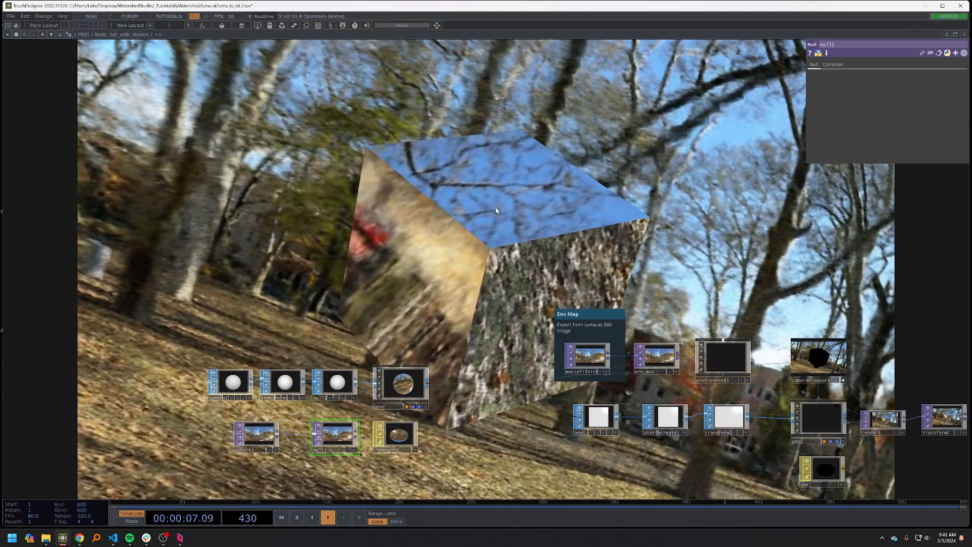
left_click_drag(712, 232, 708, 241)
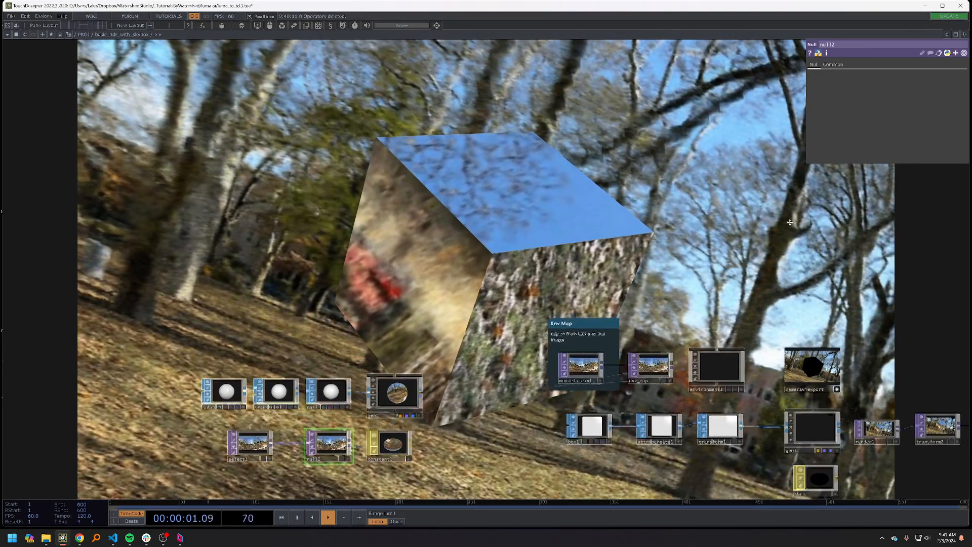
left_click_drag(790, 222, 706, 248)
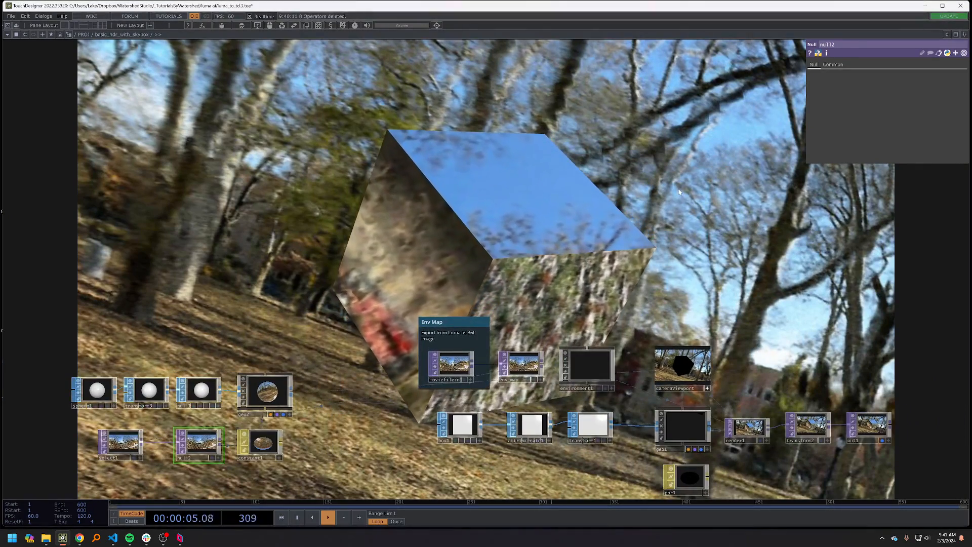
left_click_drag(642, 255, 619, 348)
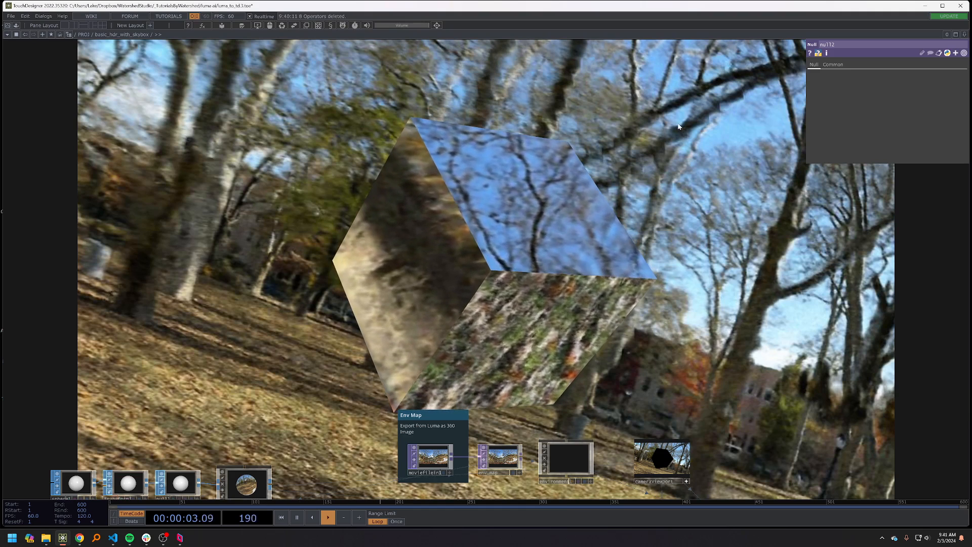
scroll(425, 271, "down", 3)
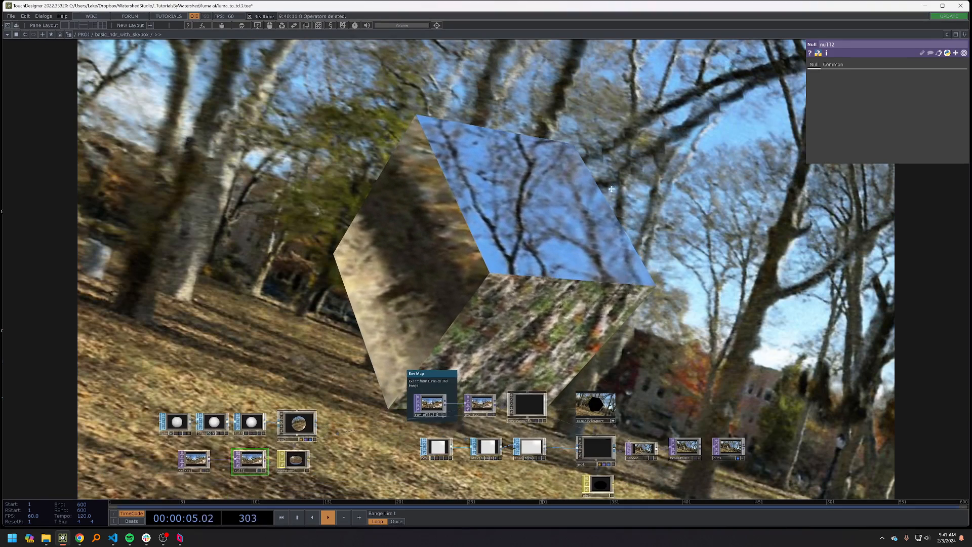
left_click_drag(431, 274, 522, 183)
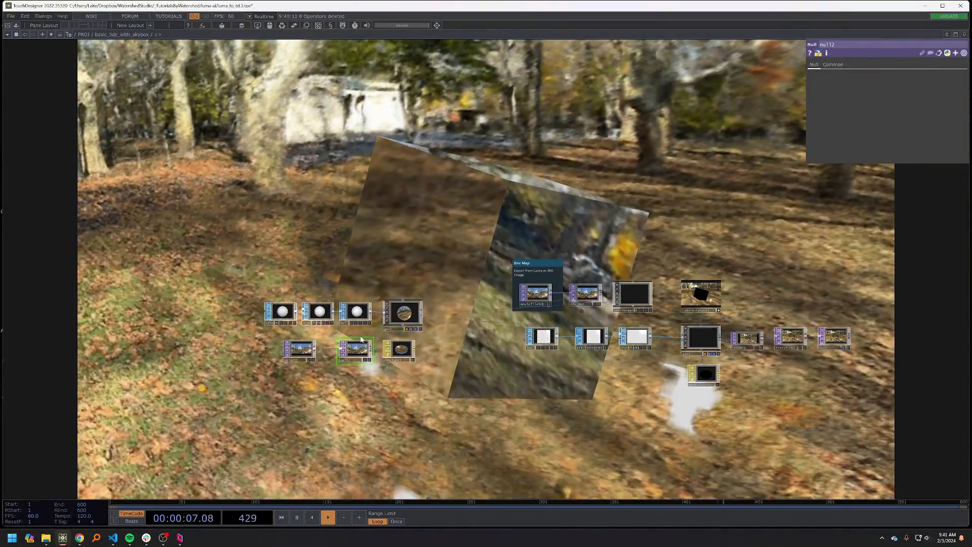
- Examine the 360 environment image in the select1 viewer up close
scroll(292, 361, "up", 10)
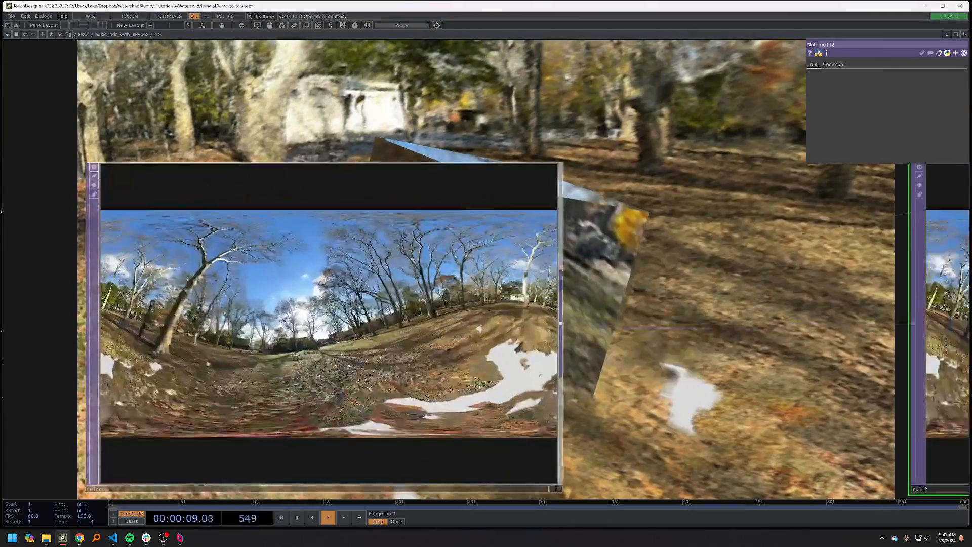
scroll(390, 323, "down", 3)
scroll(338, 337, "up", 3)
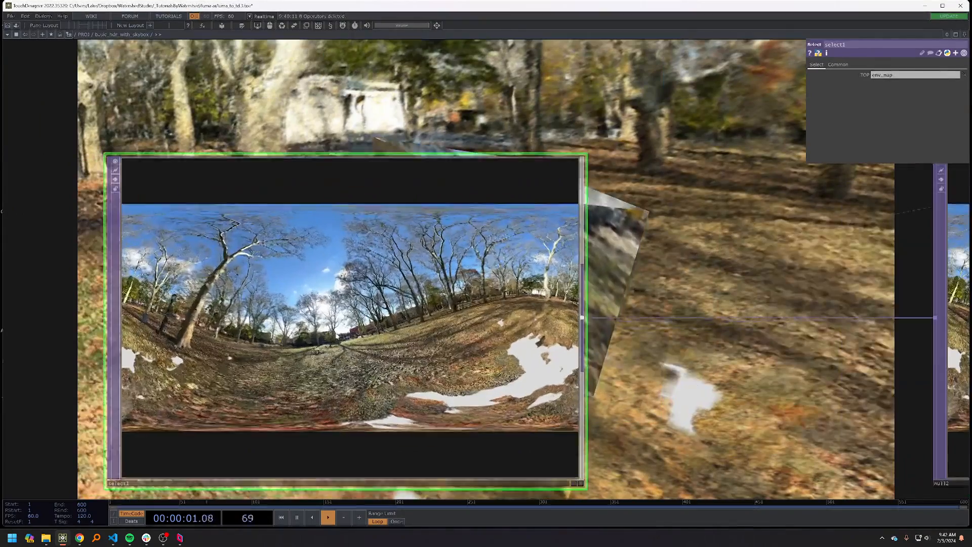
left_click_drag(624, 257, 764, 217)
scroll(376, 281, "up", 3)
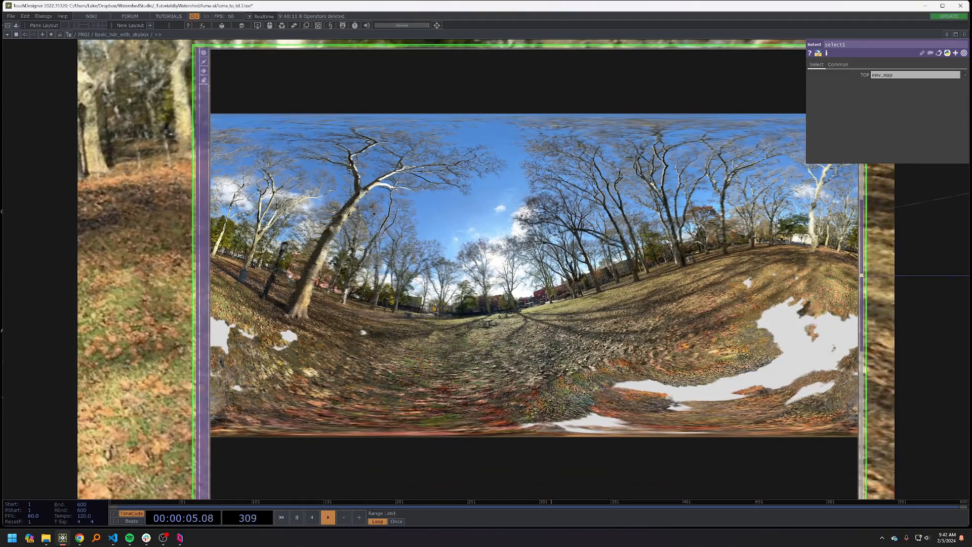
scroll(388, 320, "down", 8)
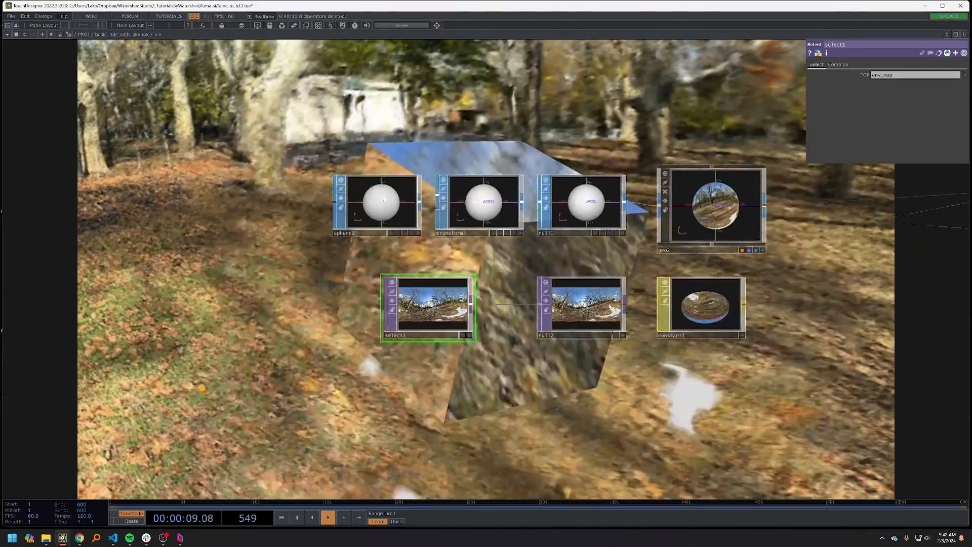
- Examine how the 360 image wraps around the sphere in the geo2 viewer
left_click_drag(506, 293, 458, 295)
scroll(605, 263, "up", 3)
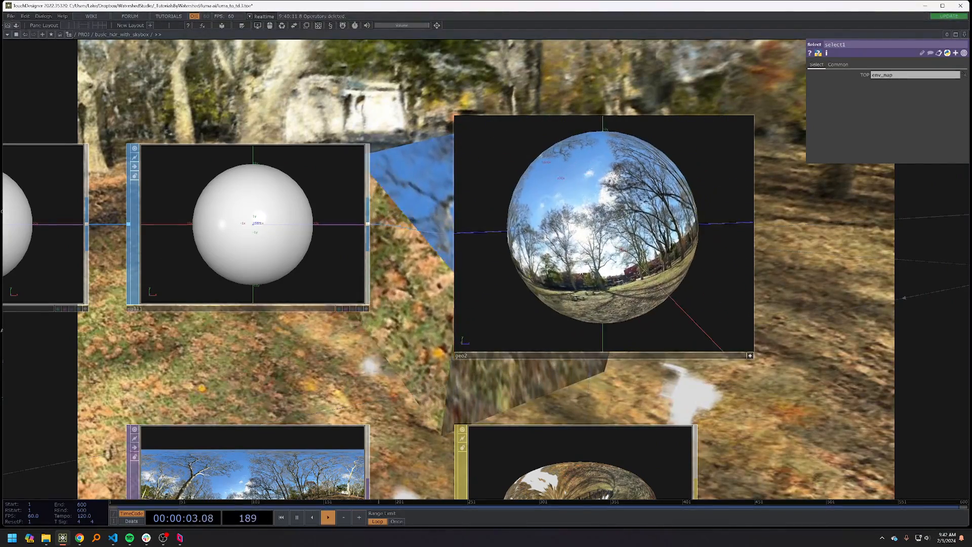
scroll(793, 335, "down", 3)
left_click_drag(793, 325, 621, 318)
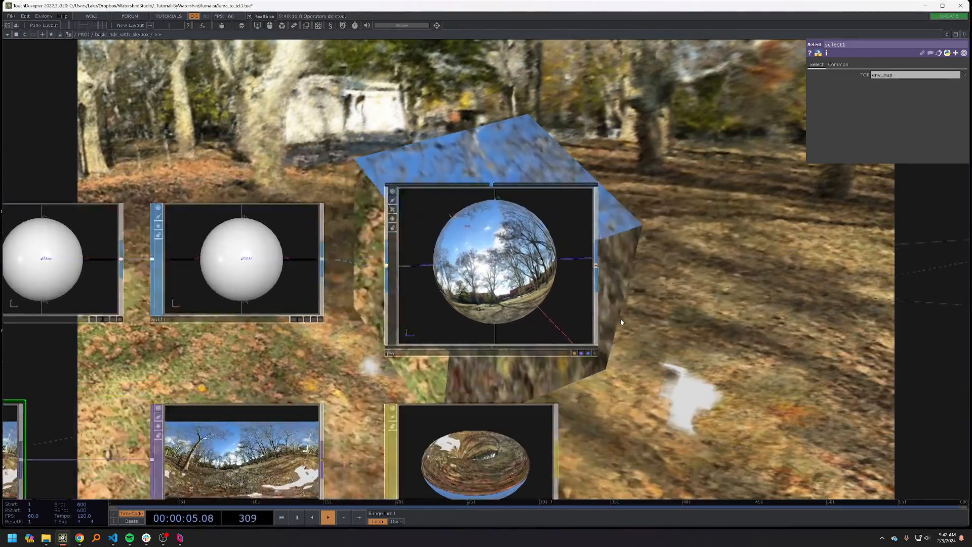
scroll(621, 318, "down", 3)
left_click_drag(682, 271, 545, 338)
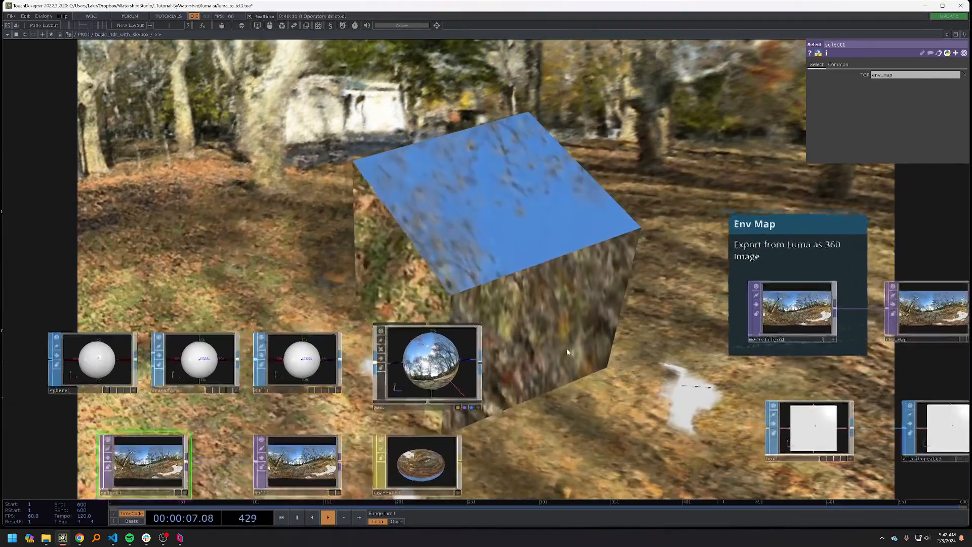
scroll(575, 351, "down", 4)
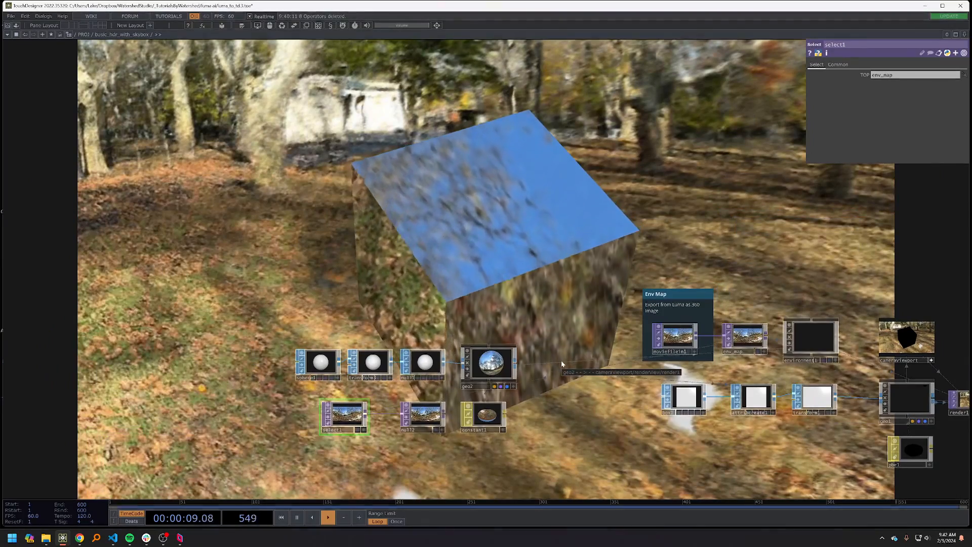
- Insert a Blur TOP between select1 and null2 in the skybox texture chain
left_click_drag(561, 364, 666, 318)
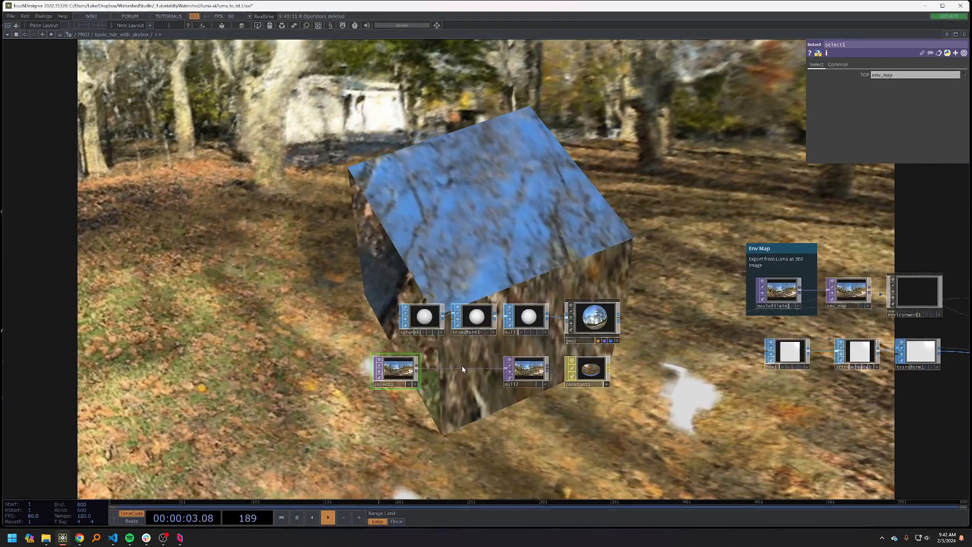
right_click(419, 368)
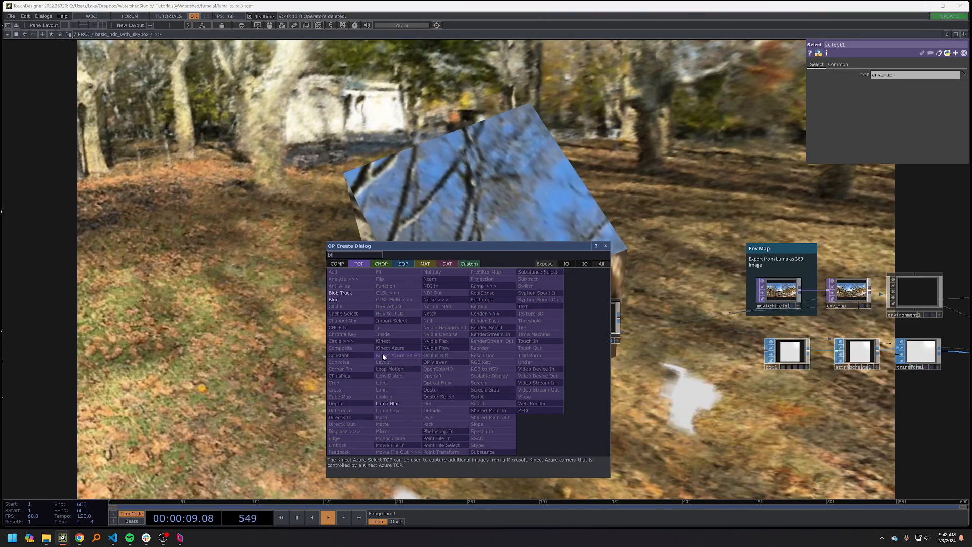
type("blu")
key("Return")
left_click(457, 372)
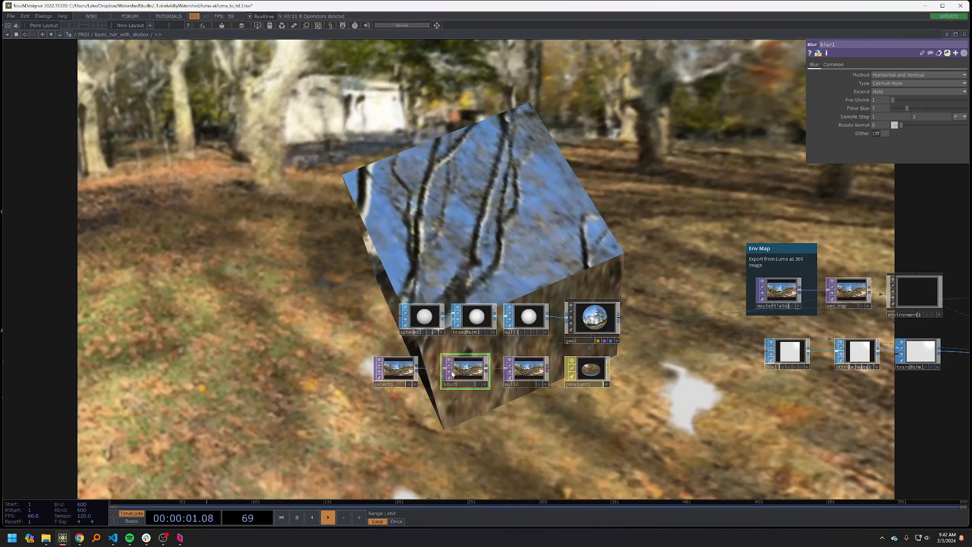
- Set Pre-Shrink to 4 and Filter Size to 12 on blur1
left_click_drag(893, 100, 926, 112)
left_click_drag(688, 170, 648, 176)
left_click_drag(920, 106, 917, 106)
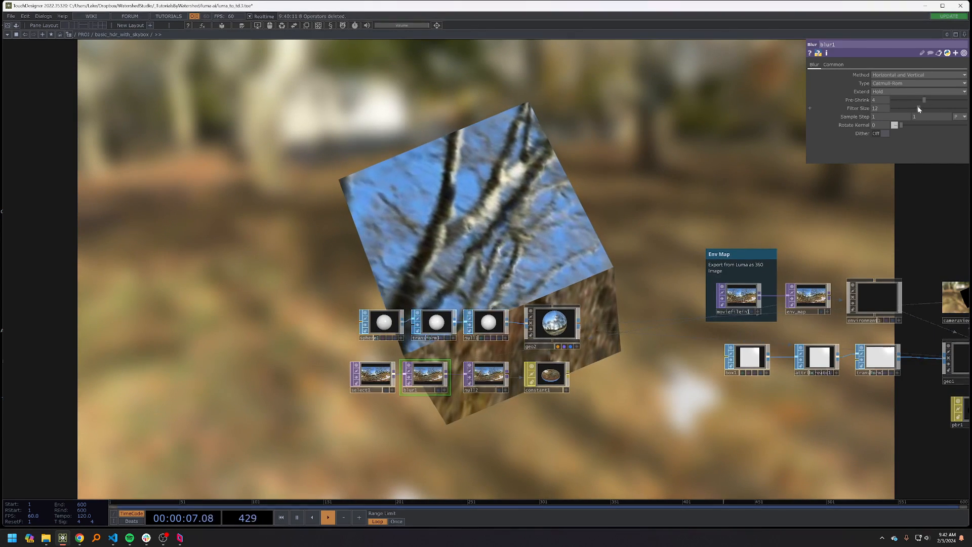
left_click_drag(676, 194, 626, 215)
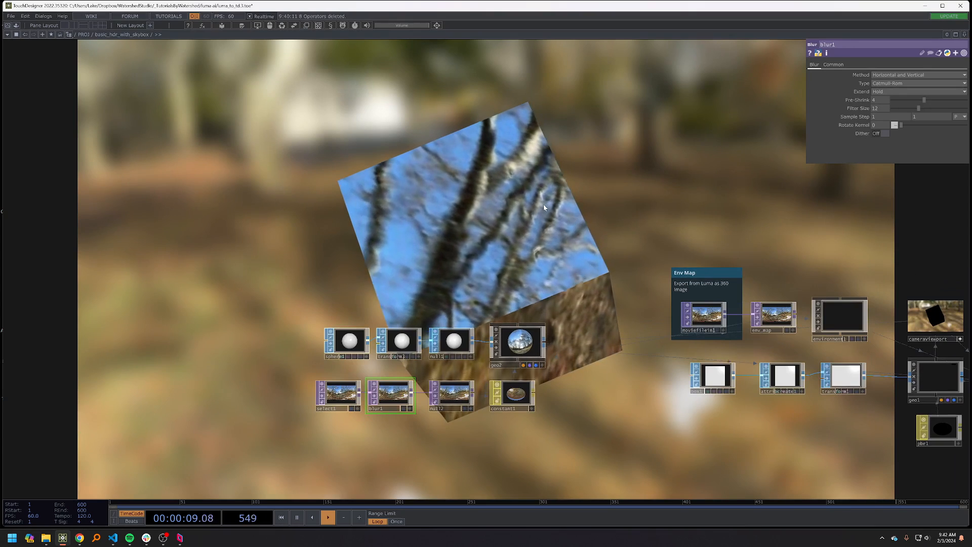
left_click_drag(684, 178, 663, 174)
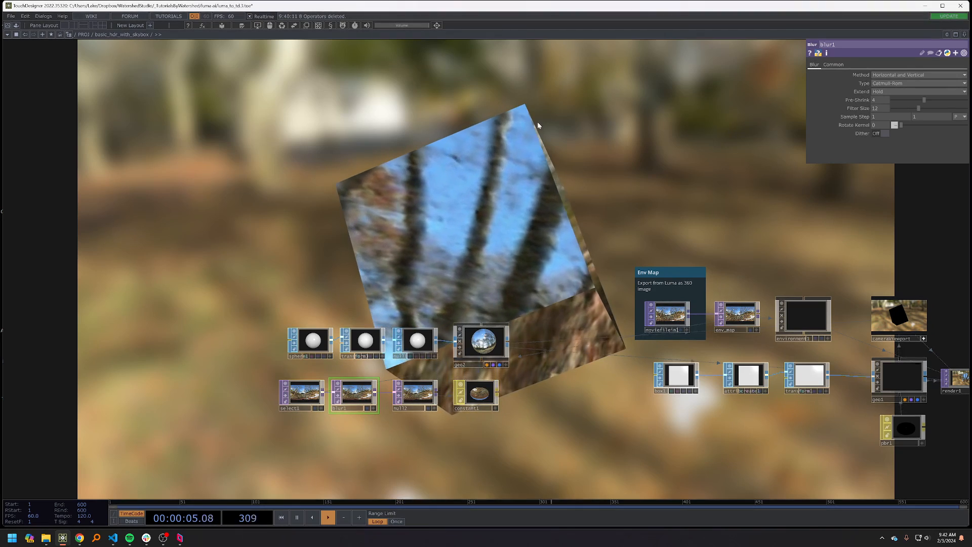
left_click_drag(732, 146, 706, 124)
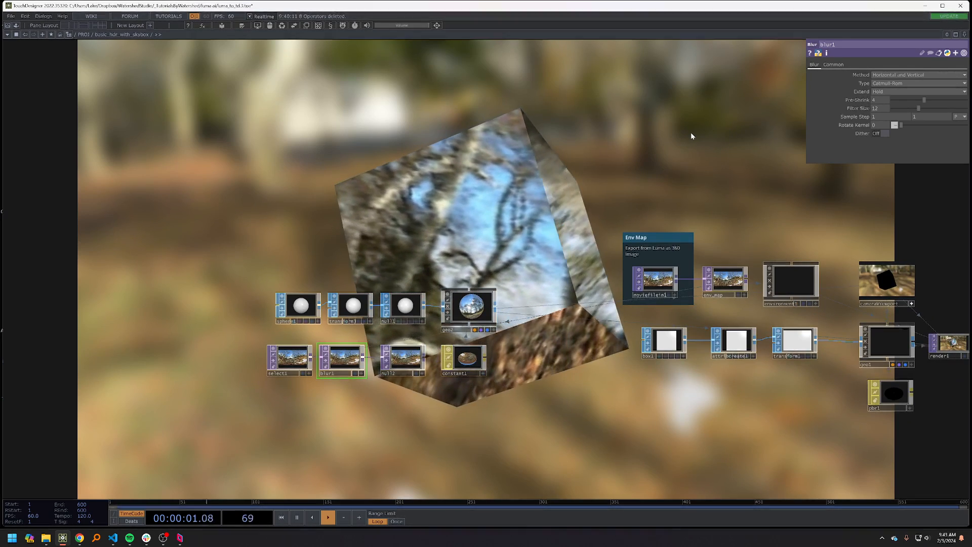
left_click_drag(703, 169, 629, 182)
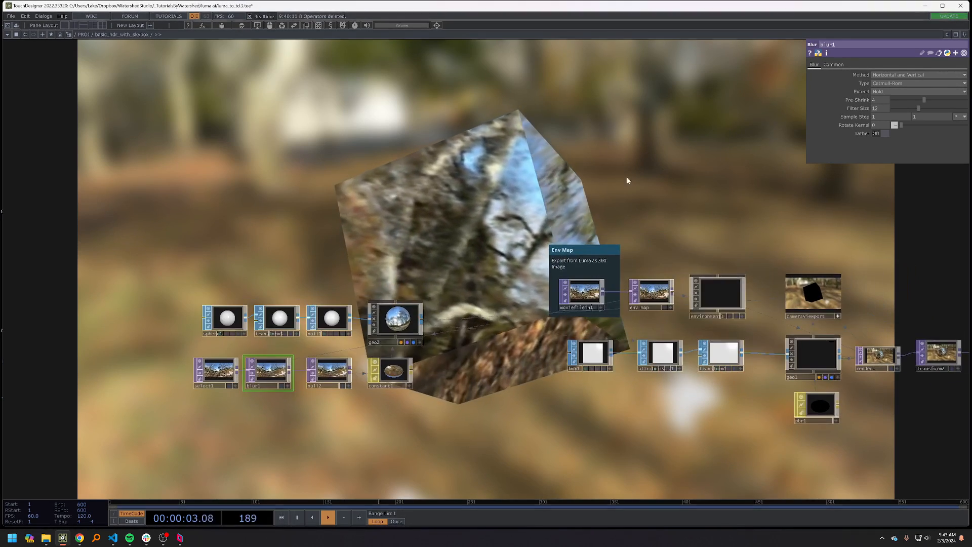
- Frame the skybox operators with an annotation titled "Skybox" and fit its border closely around them
right_click_drag(438, 401, 165, 266)
type("Skybox")
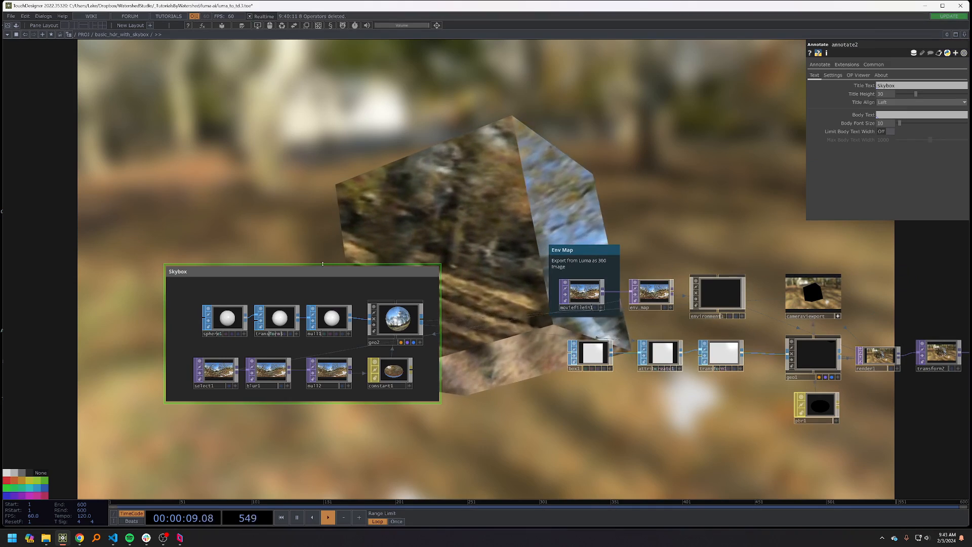
left_click_drag(322, 264, 324, 276)
left_click_drag(377, 235, 270, 249)
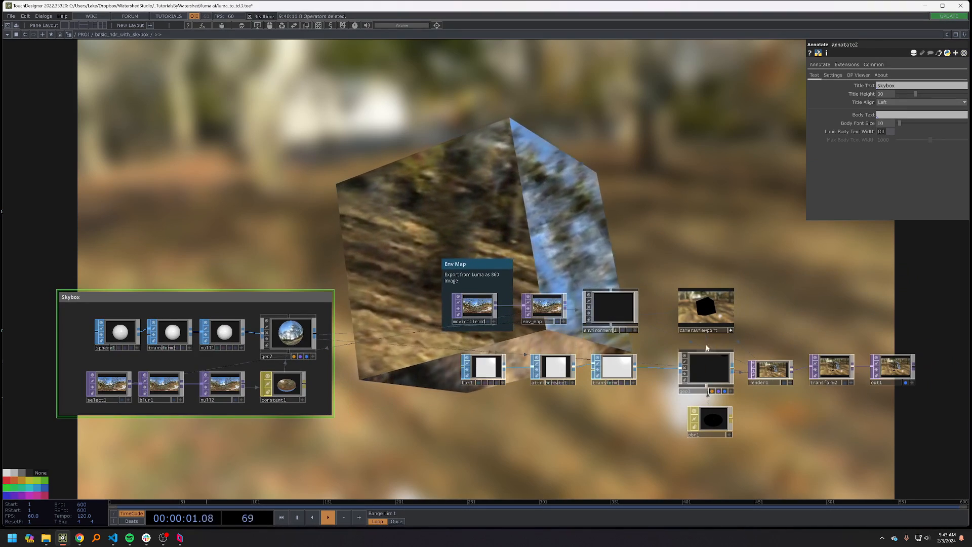
scroll(709, 256, "down", 3)
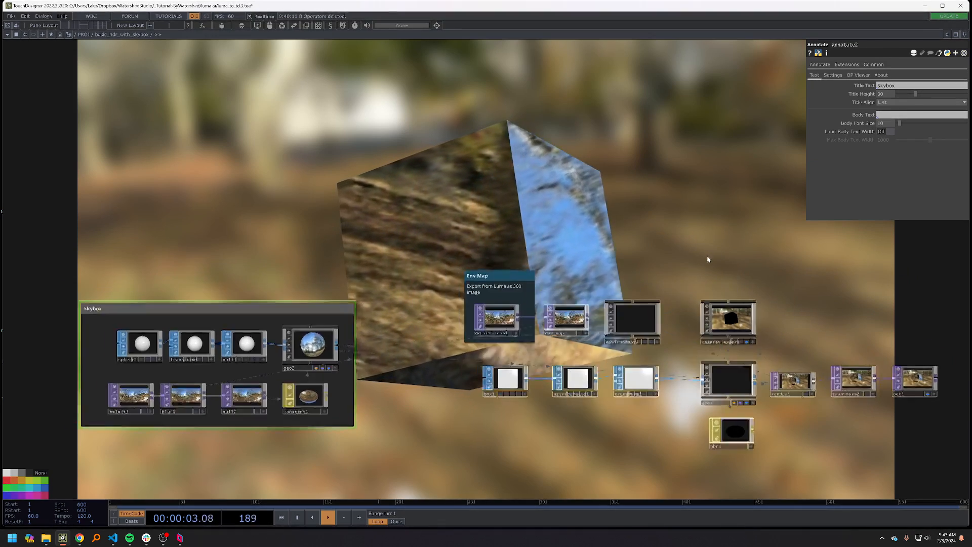
left_click_drag(709, 256, 645, 276)
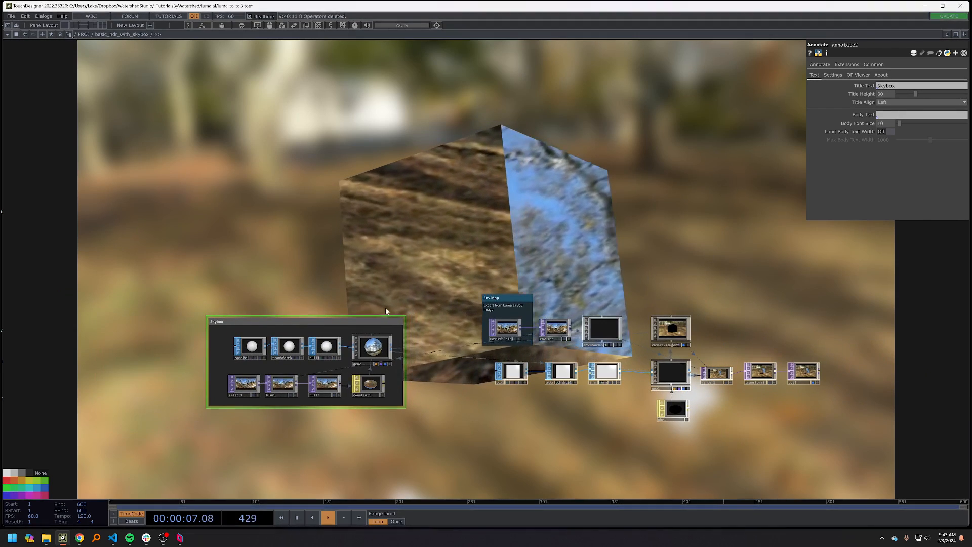
left_click_drag(385, 303, 367, 315)
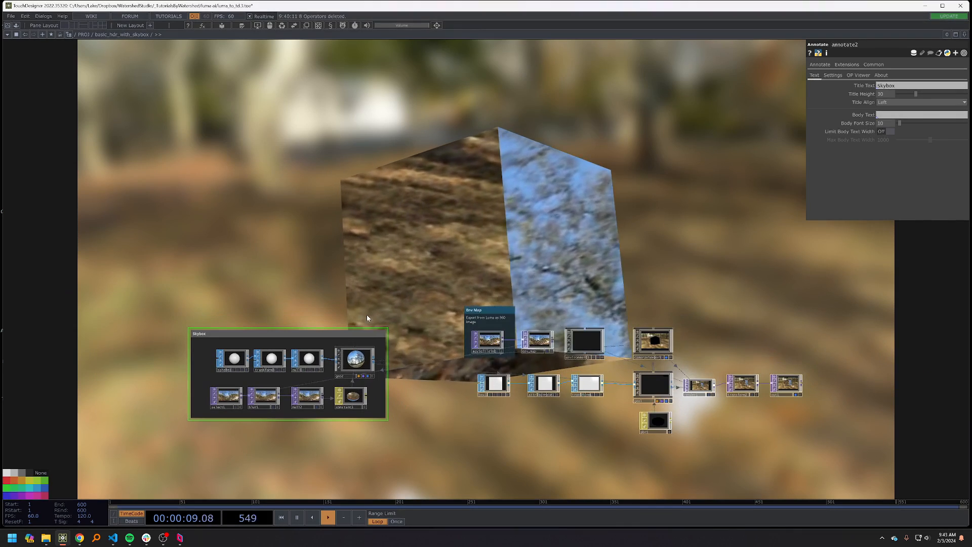
- Set Pre-Shrink to 3 on the blur1 operator in the skybox chain
left_click(488, 311)
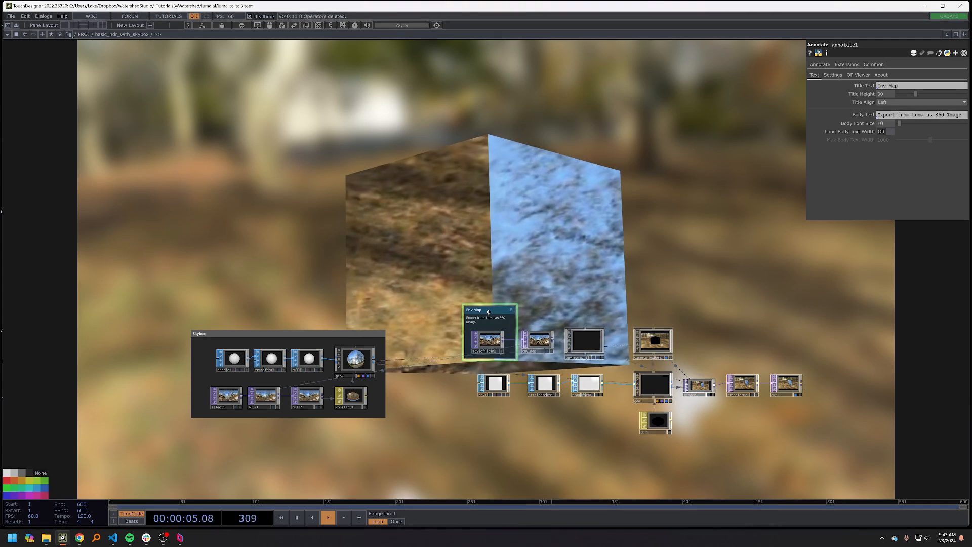
left_click(264, 400)
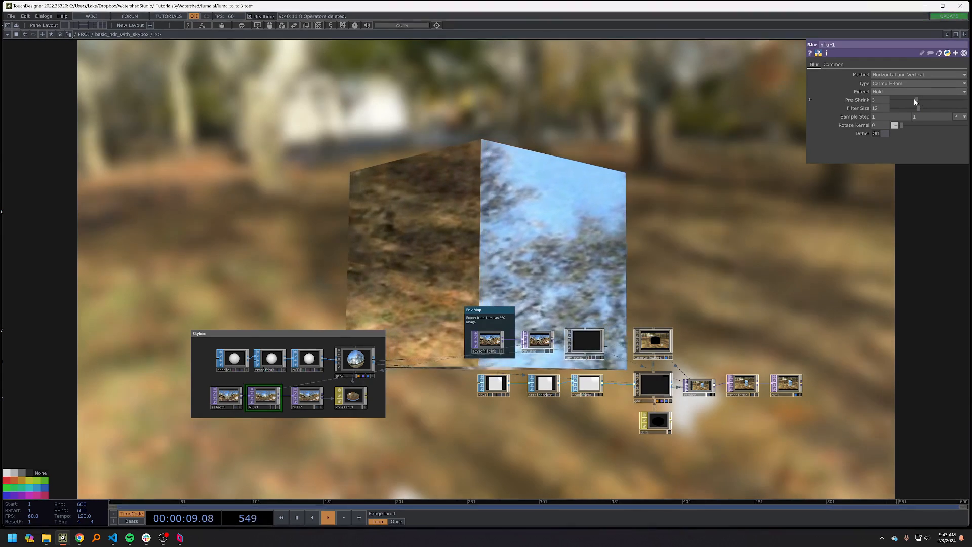
mouse_move(915, 100)
left_mouse_down()
mouse_move(893, 99)
mouse_move(916, 99)
left_mouse_up()
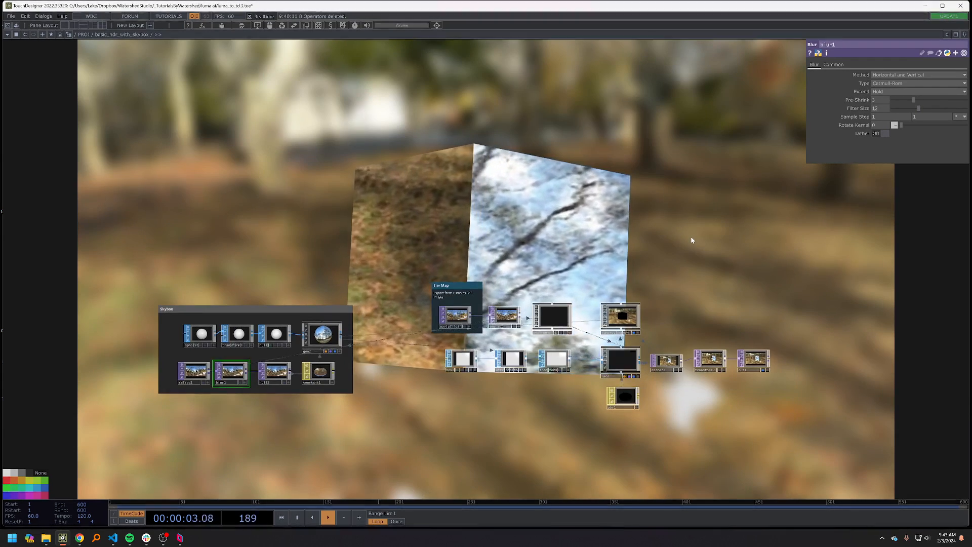
- Go up to the project level, switch to the Luma dashboard in Chrome and view the Plant1 capture
key("u")
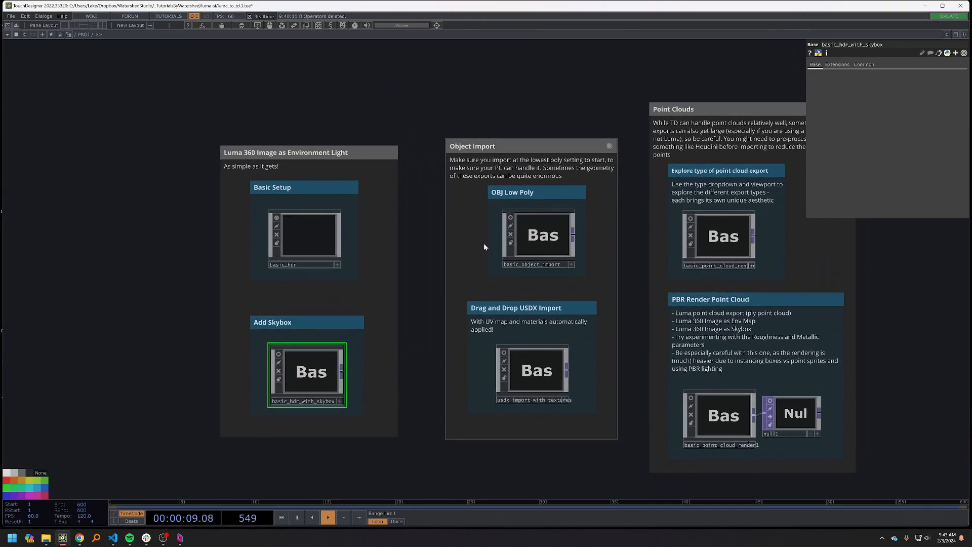
left_click(81, 538)
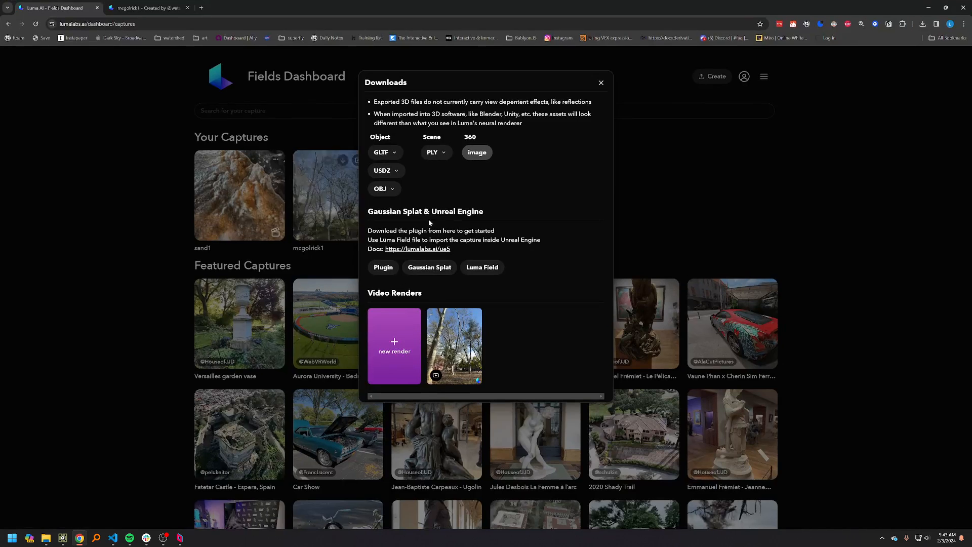
left_click(601, 82)
left_click(434, 189)
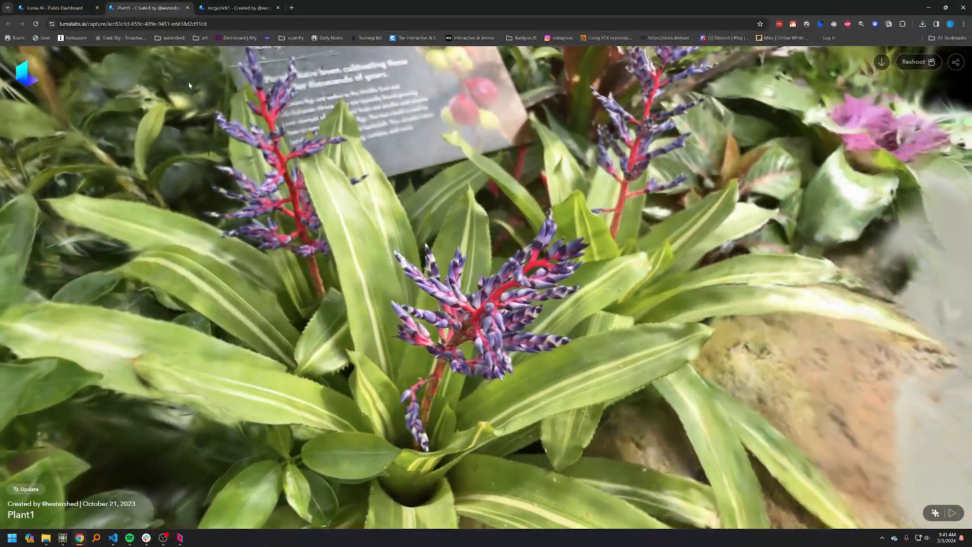
left_click(63, 7)
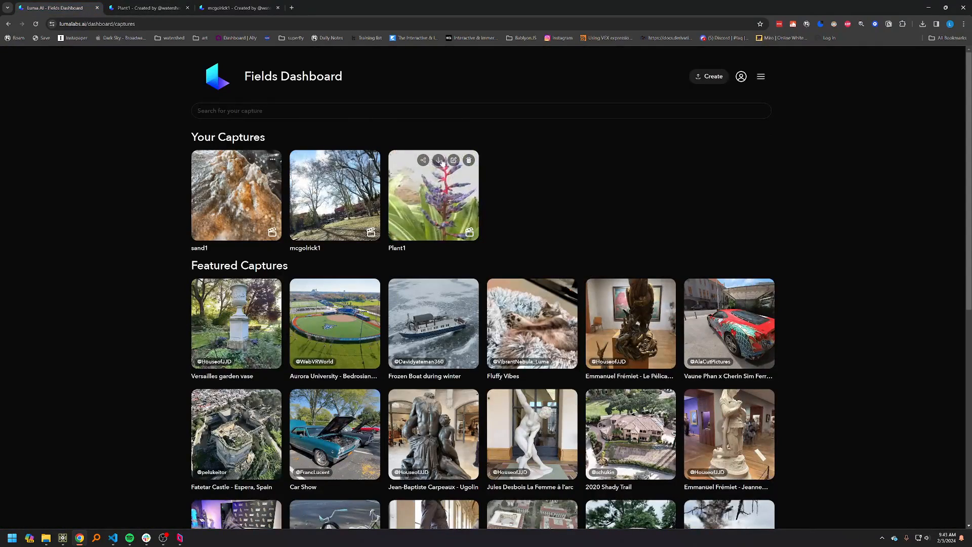
- Download the Plant1 capture as low poly USDZ and low poly OBJ files
left_click(439, 161)
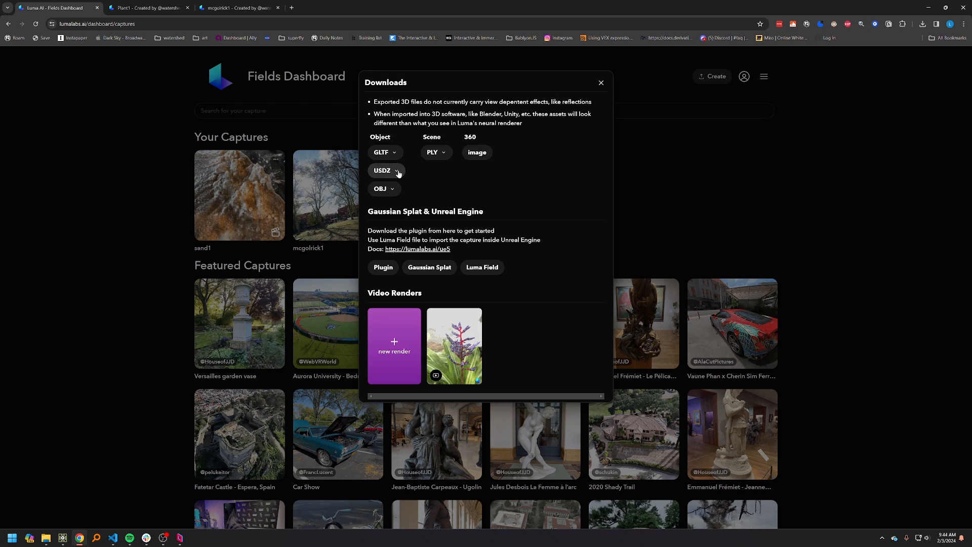
left_click(389, 171)
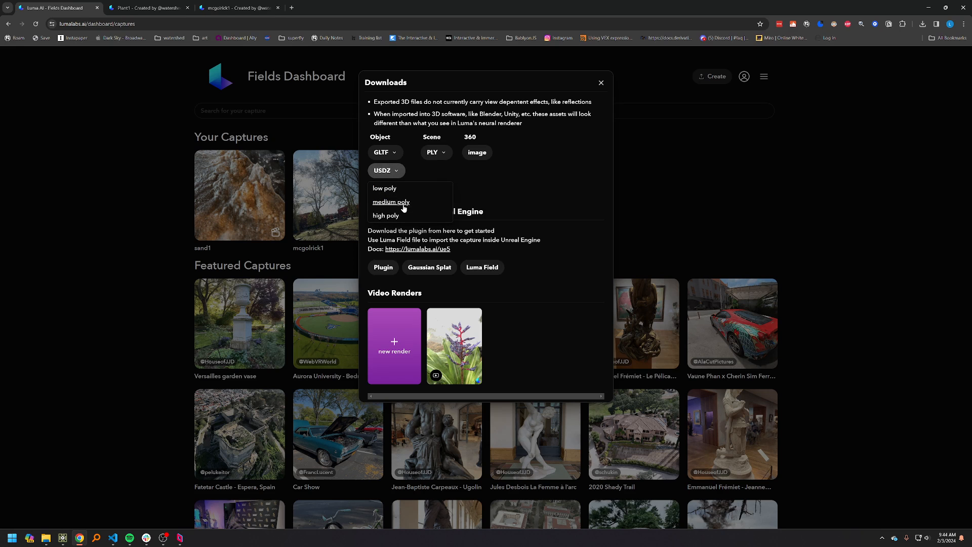
left_click(392, 189)
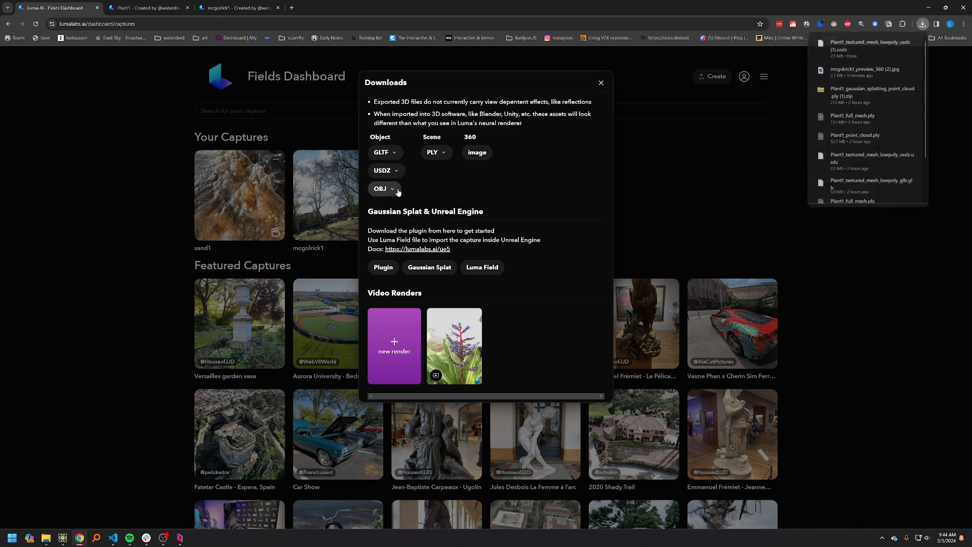
left_click(396, 190)
left_click(398, 208)
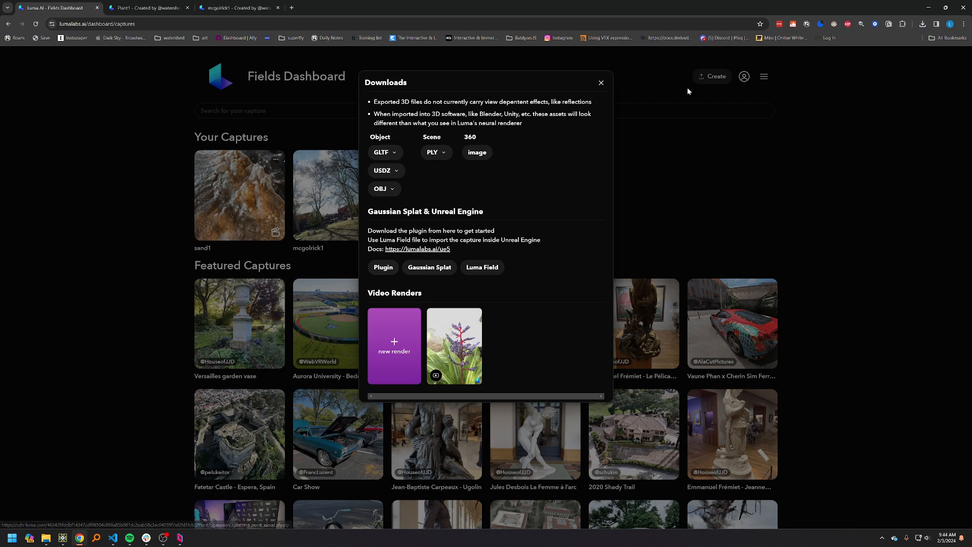
- Return to TouchDesigner, enter basic_object_import and delete every operator in its network
left_click(931, 8)
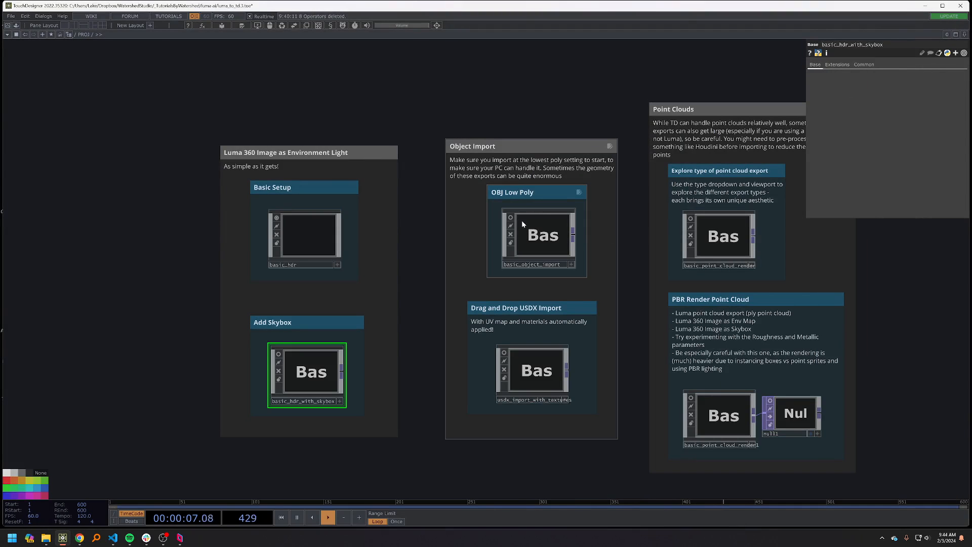
double_click(538, 231)
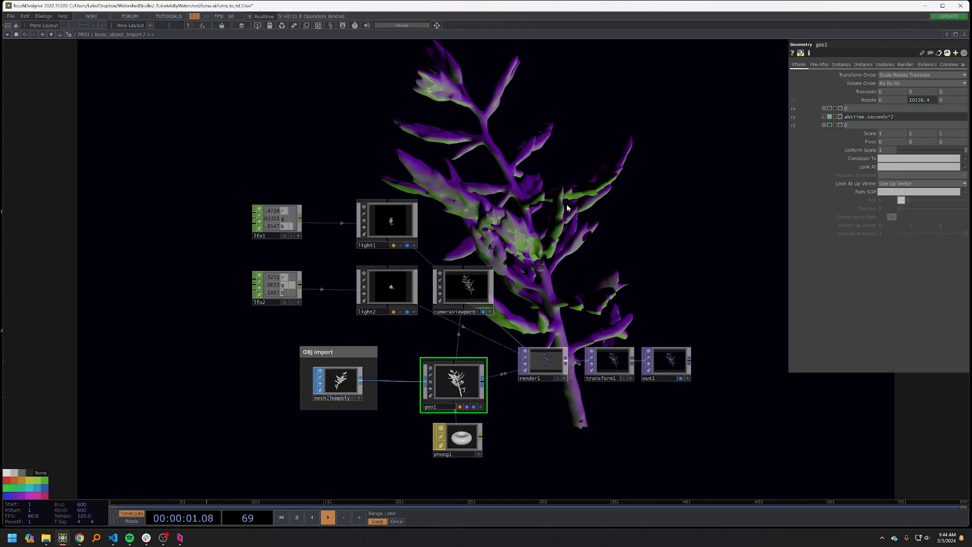
left_click_drag(280, 344, 405, 414)
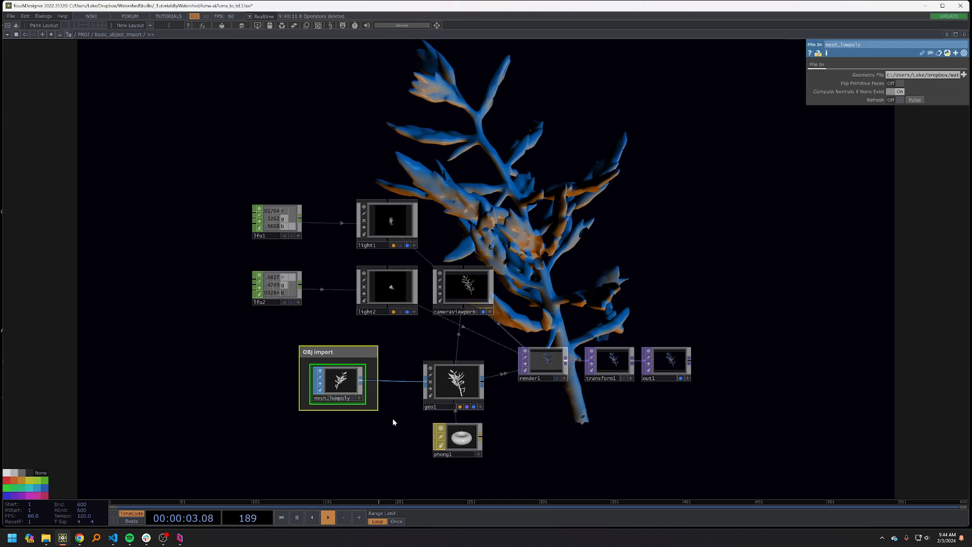
left_click_drag(198, 141, 761, 489)
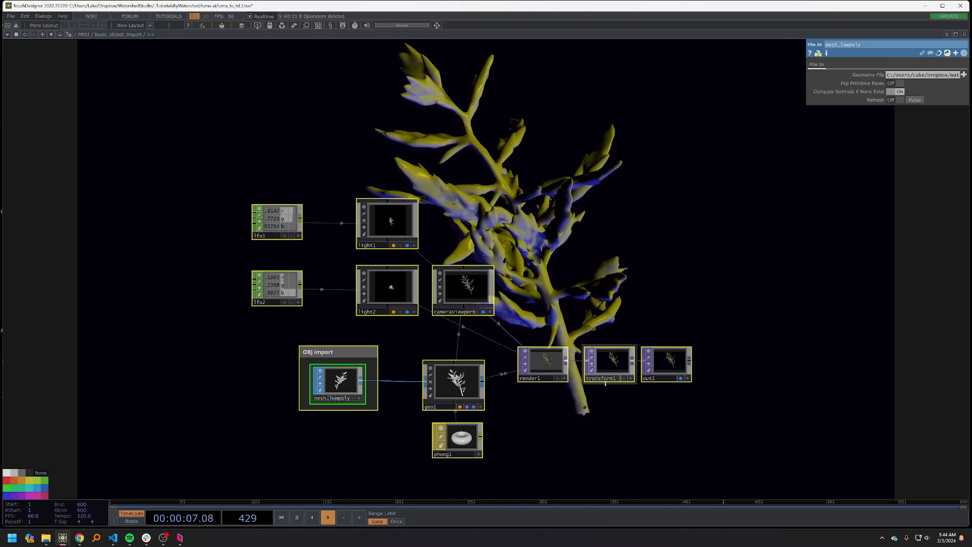
key("Delete")
key("Tab")
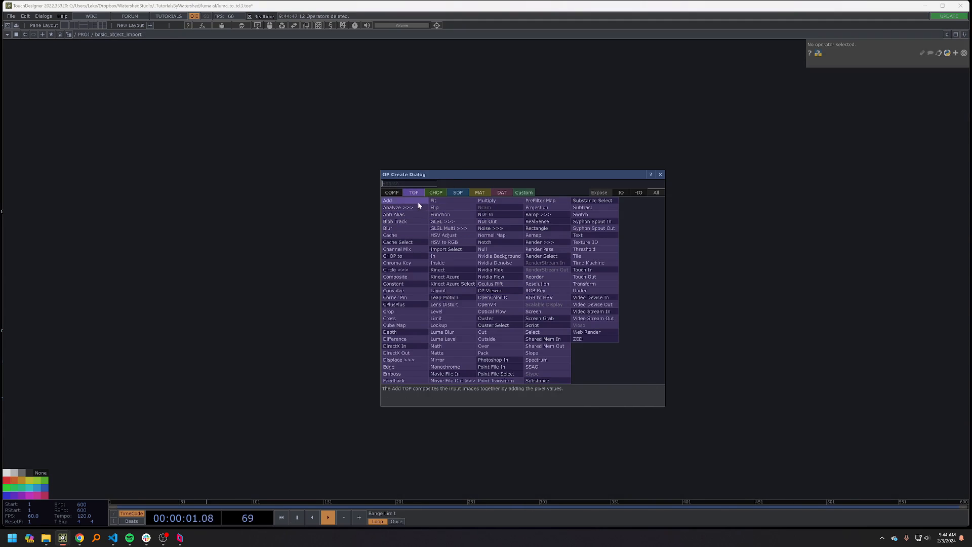
key("Escape")
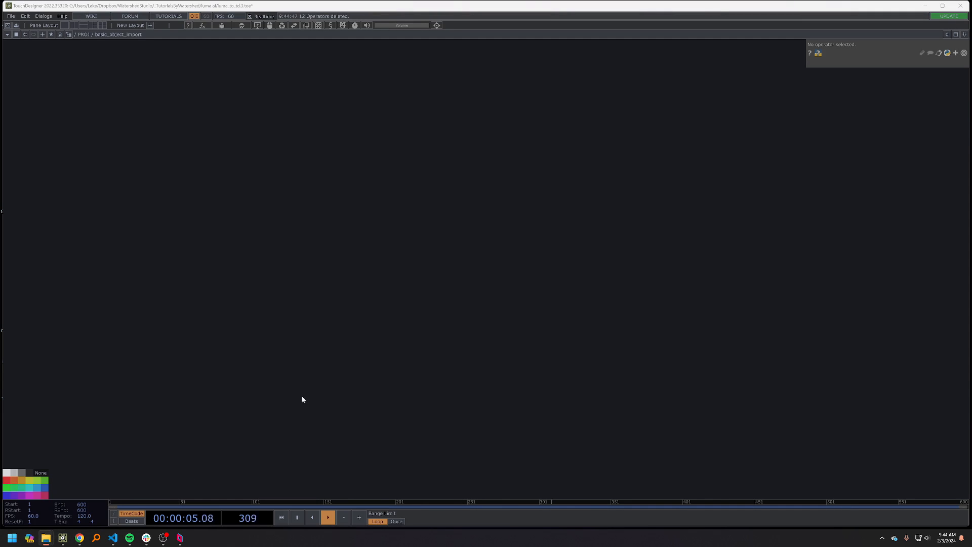
- Import the mesh_lowpoly OBJ from the Plant1_textured_mesh_lowpoly_obj (1) folder into the empty network and inspect the mesh
left_click_drag(810, 2, 863, 217)
double_click(736, 278)
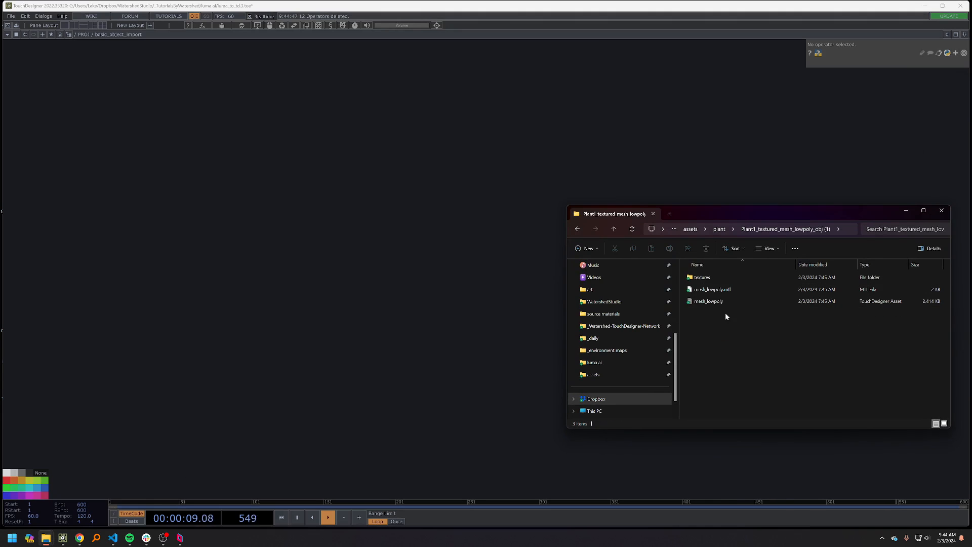
left_click_drag(724, 302, 457, 314)
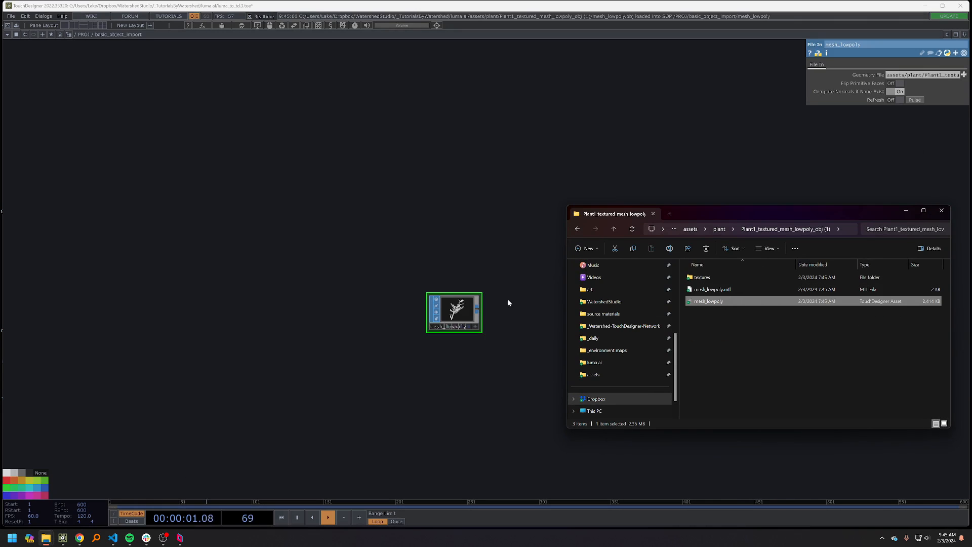
scroll(451, 303, "up", 8)
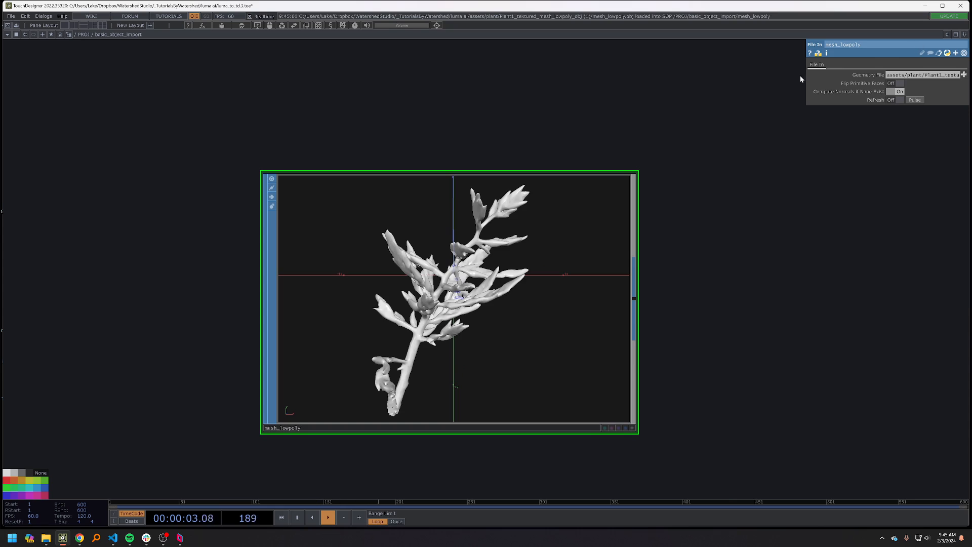
mouse_move(807, 79)
left_mouse_down()
mouse_move(720, 70)
mouse_move(660, 79)
mouse_move(803, 95)
left_mouse_up()
scroll(517, 297, "down", 5)
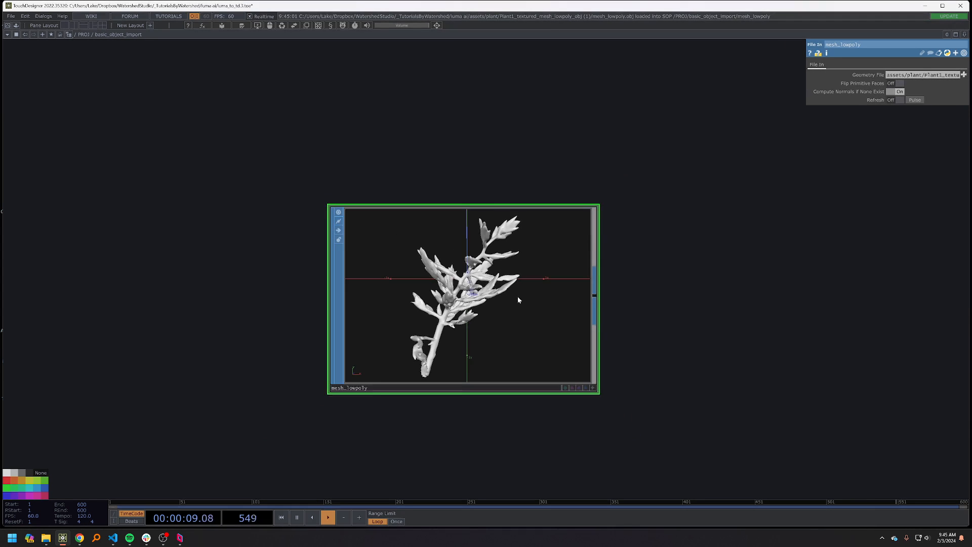
- Add a Geometry COMP fed by the output of mesh_lowpoly
key("Tab")
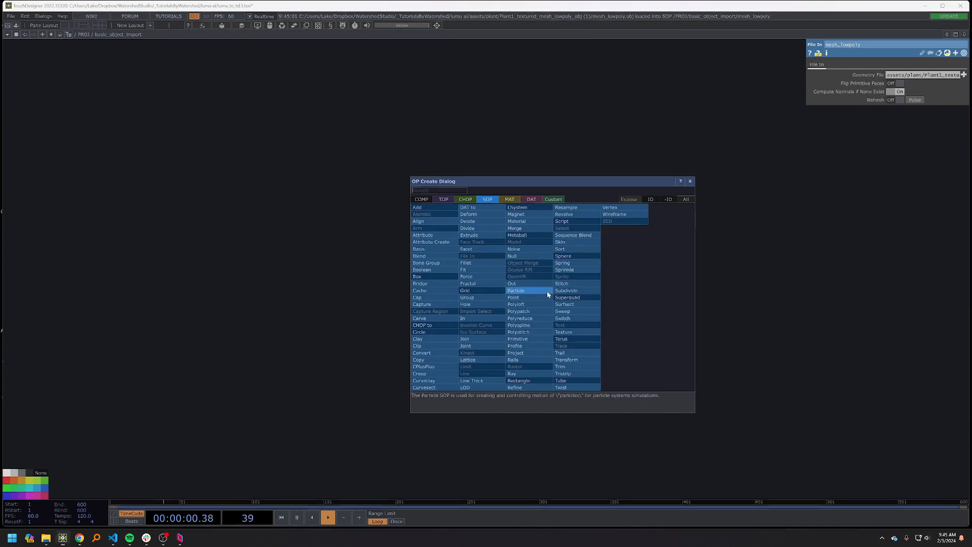
left_click(422, 199)
left_click(442, 264)
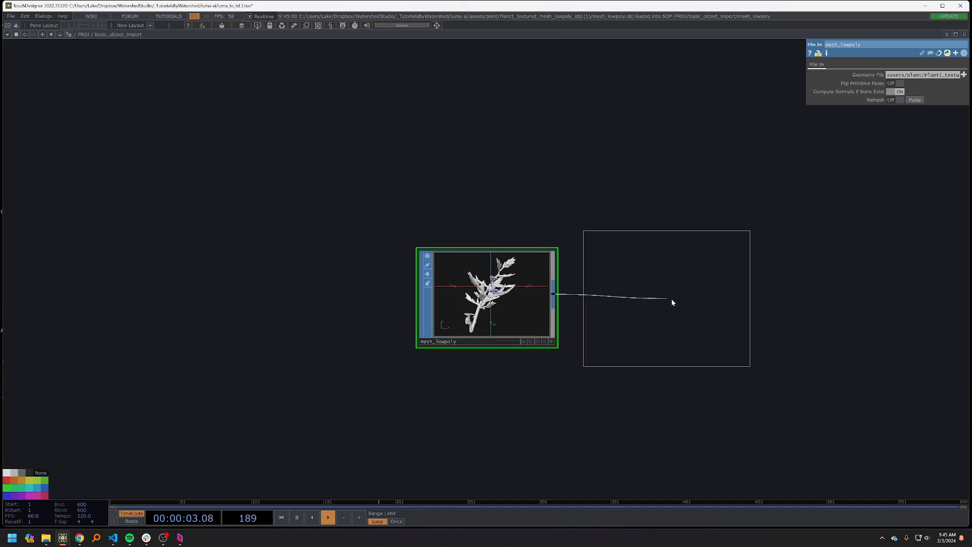
left_click(708, 303)
left_click_drag(560, 172, 371, 205)
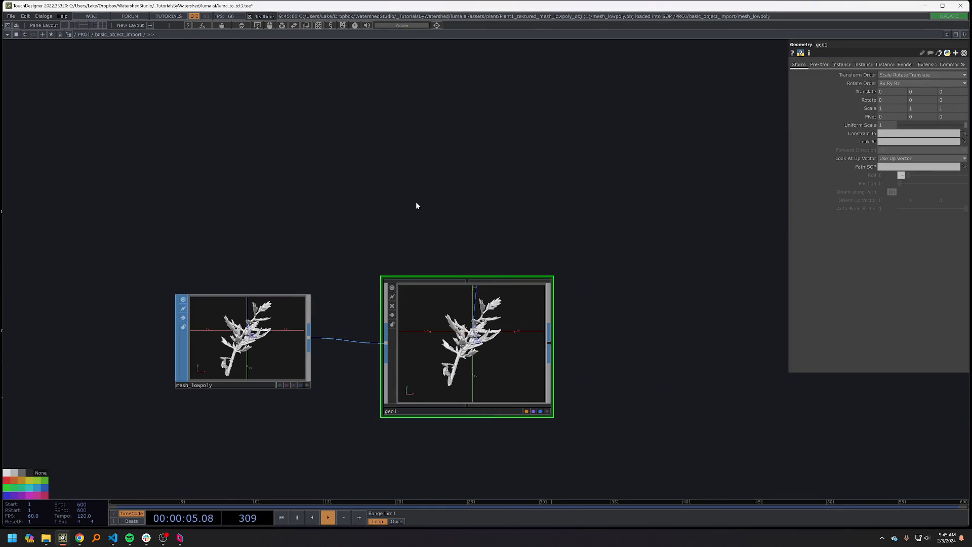
- Add the cameraViewport component from the Palette's Tools to the network above geo1
key("alt+l")
left_click_drag(74, 226, 628, 191)
left_click_drag(701, 198, 638, 215)
left_click_drag(567, 200, 546, 200)
left_click_drag(609, 205, 580, 205)
- Add a Light COMP beside cameraViewport
key("Tab")
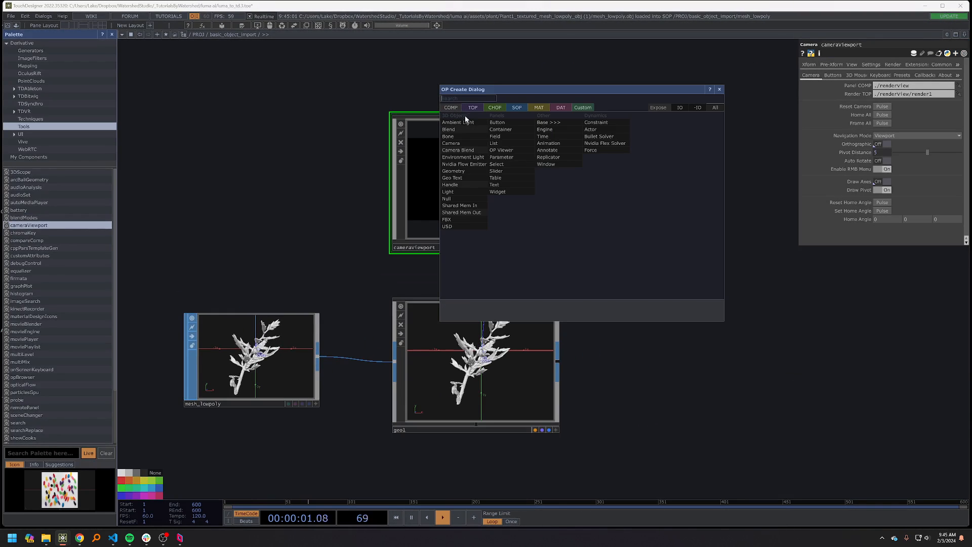
type("ligh")
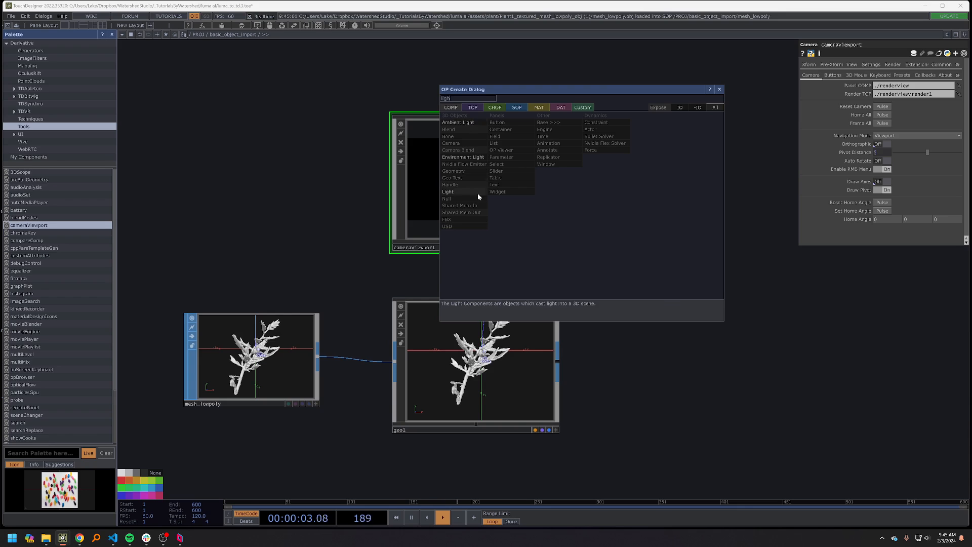
left_click(478, 192)
left_click(684, 185)
left_click_drag(664, 304, 627, 303)
- Try to add a Render TOP below light1 using the renderTOP template
key("Tab")
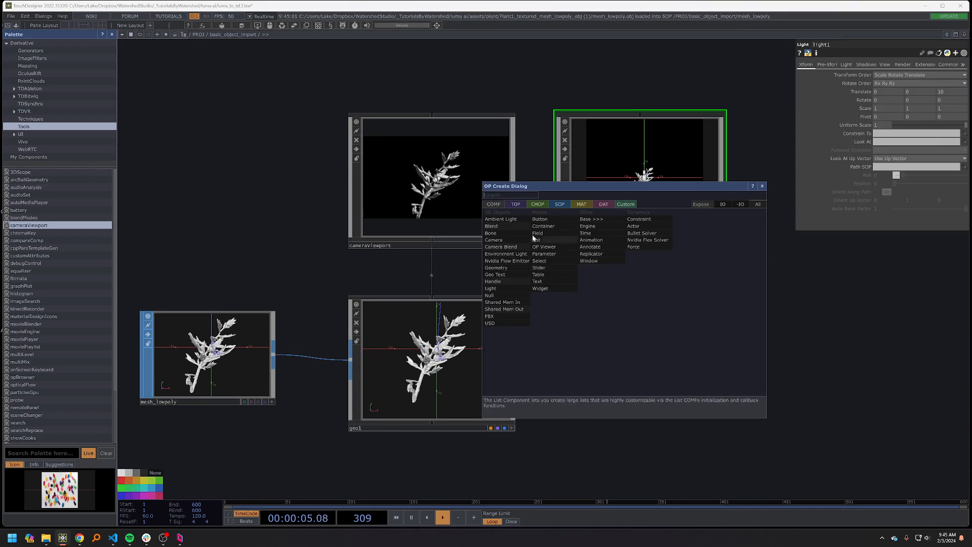
left_click(516, 205)
type("re")
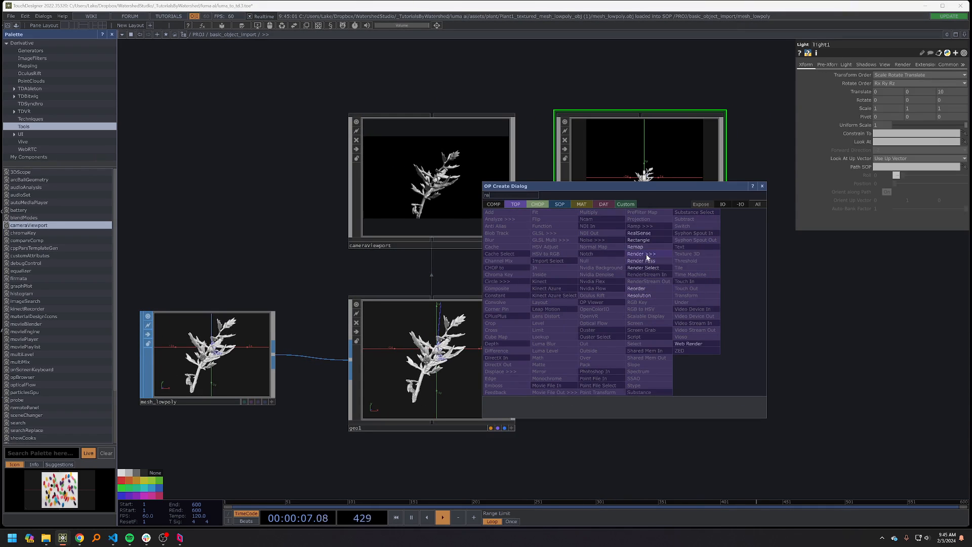
left_click(643, 254)
left_click(633, 364)
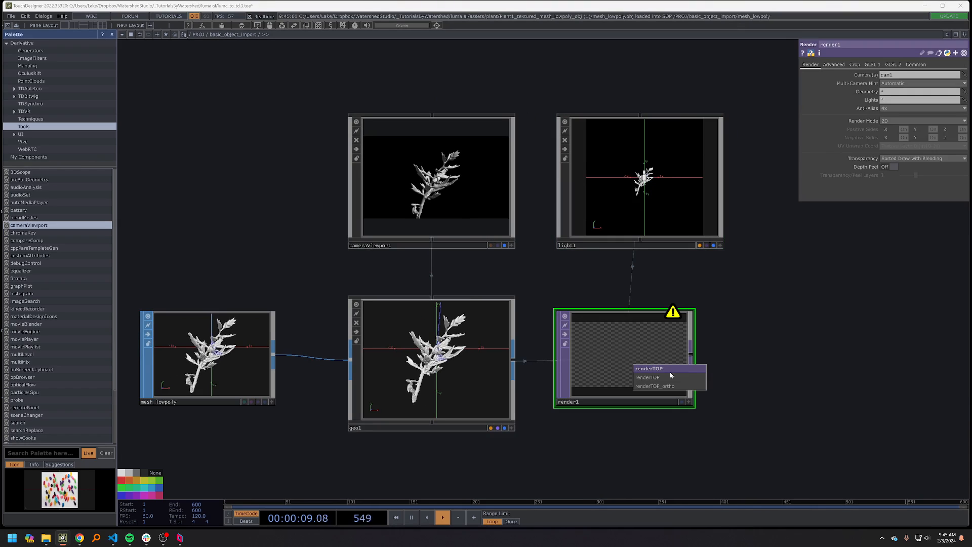
left_click(667, 369)
key("ctrl+z")
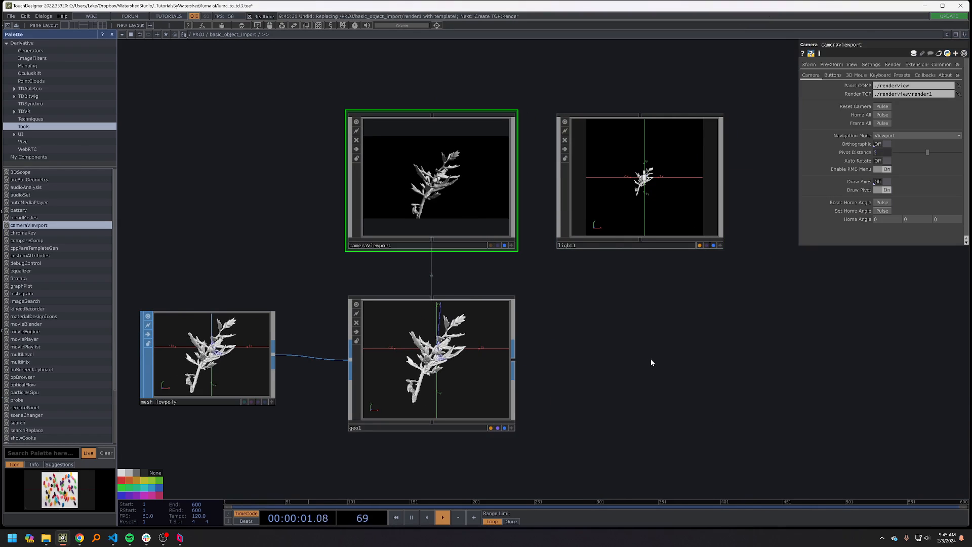
- Add a Render TOP below light1
key("Tab")
type("re")
left_click(647, 305)
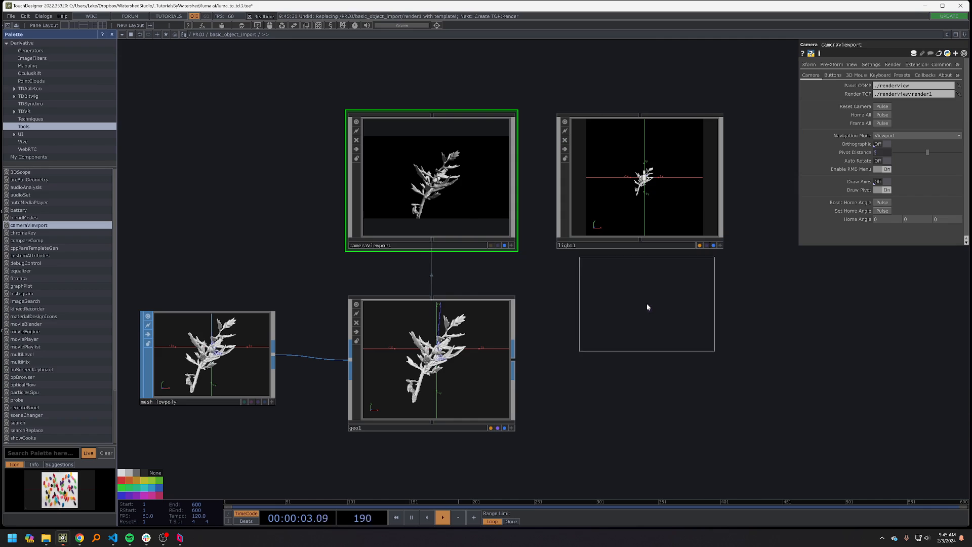
left_click(650, 359)
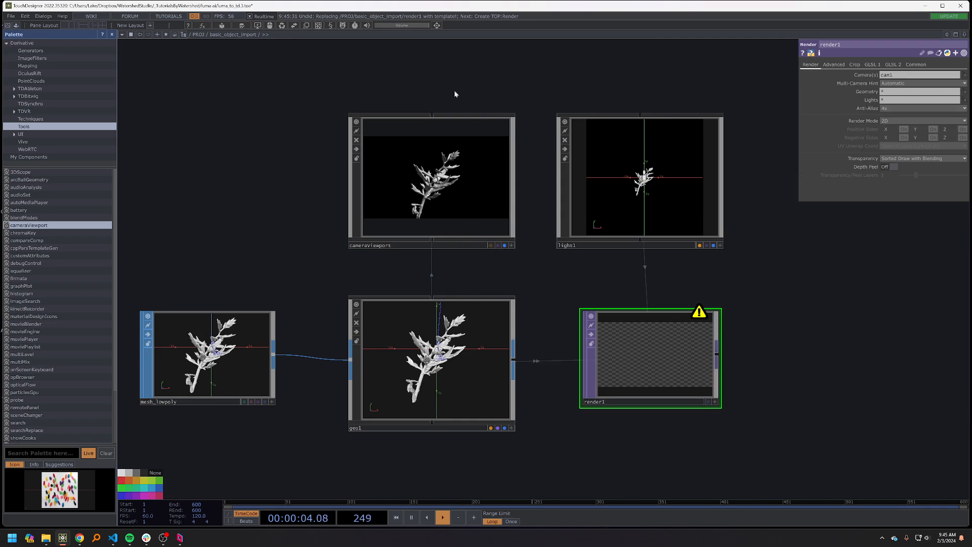
- Link render1's resolution to the PROJ container's Output Resolution parameters, 3840 by 2160
right_click(199, 37)
left_click(222, 6)
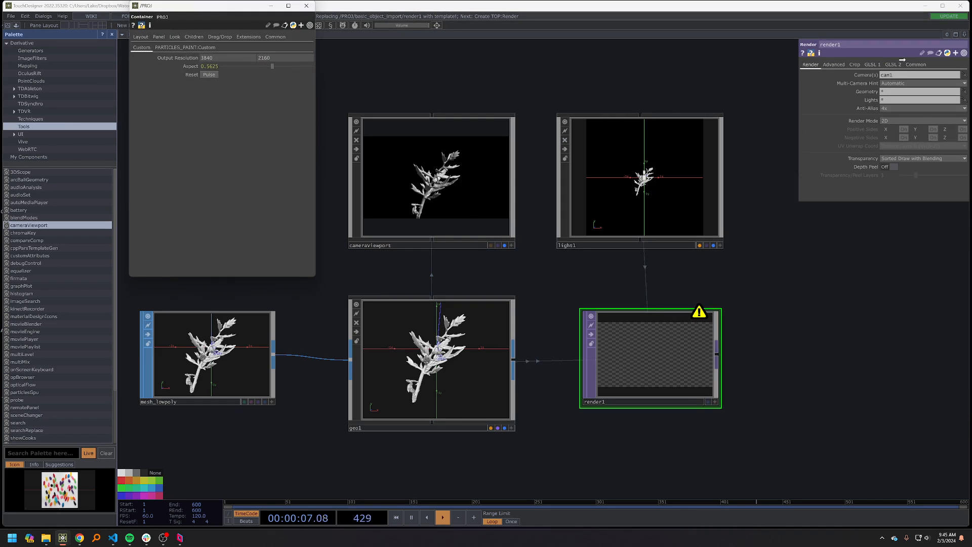
left_click_drag(917, 64, 871, 75)
left_click(871, 76)
left_click_drag(730, 340, 715, 355)
- Inspect render1's warning and assign cameraViewport as its camera
scroll(777, 322, "down", 4)
middle_click(754, 320)
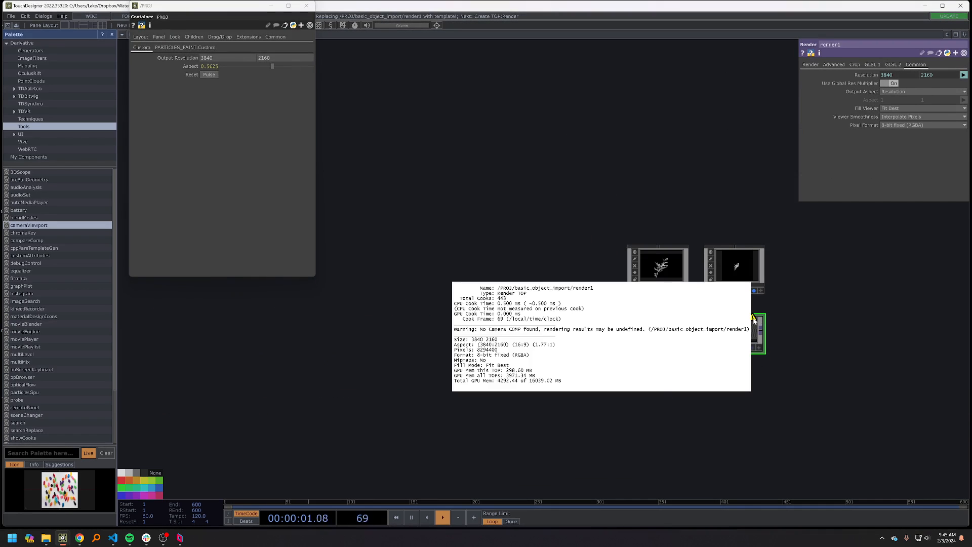
left_click_drag(669, 399, 616, 406)
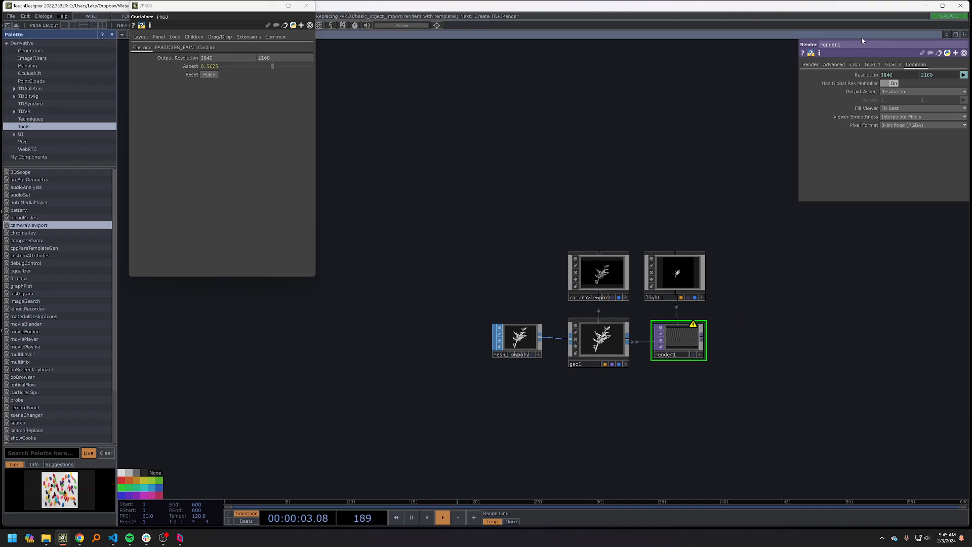
left_click(811, 65)
left_click_drag(606, 276, 887, 76)
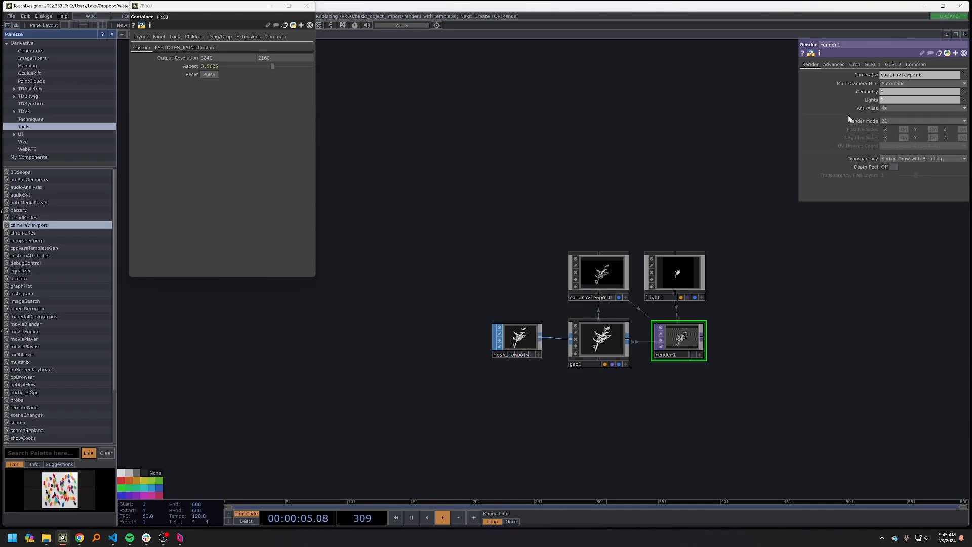
- Append a Null TOP to render1 and display it as the network background
left_click_drag(701, 360, 680, 357)
key("alt+n")
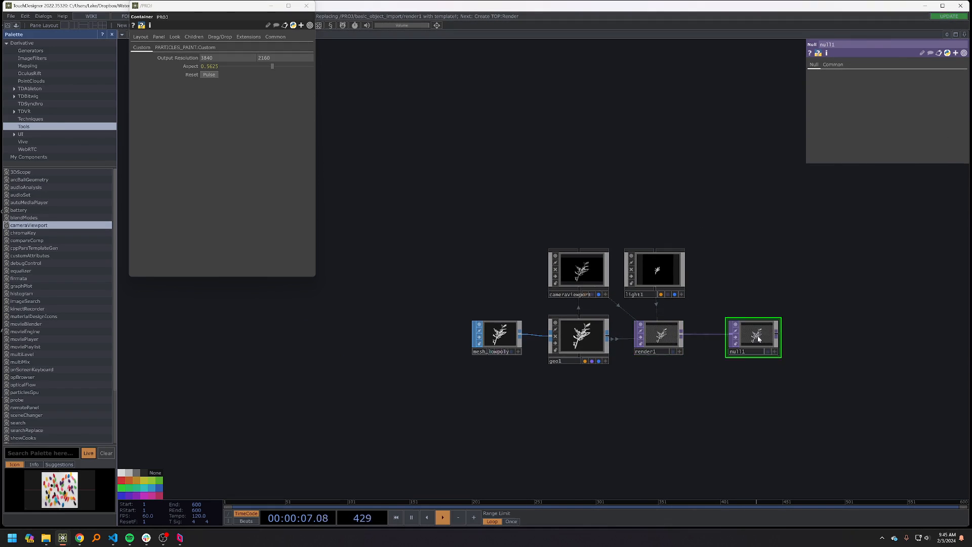
left_click(768, 352)
left_click_drag(768, 266, 586, 219)
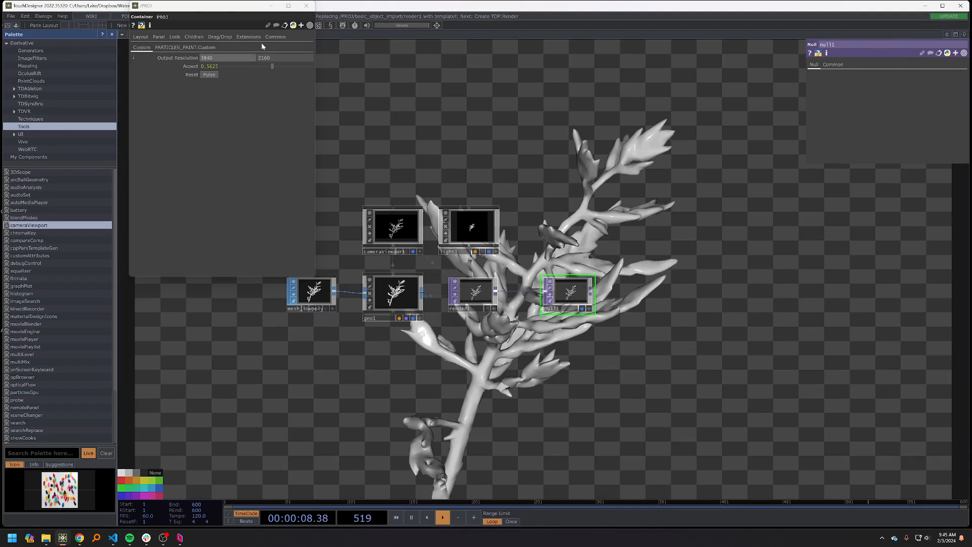
- Close the PROJ parameter window and the Palette, and move mesh_lowpoly farther from geo1
left_click(306, 5)
left_click(113, 34)
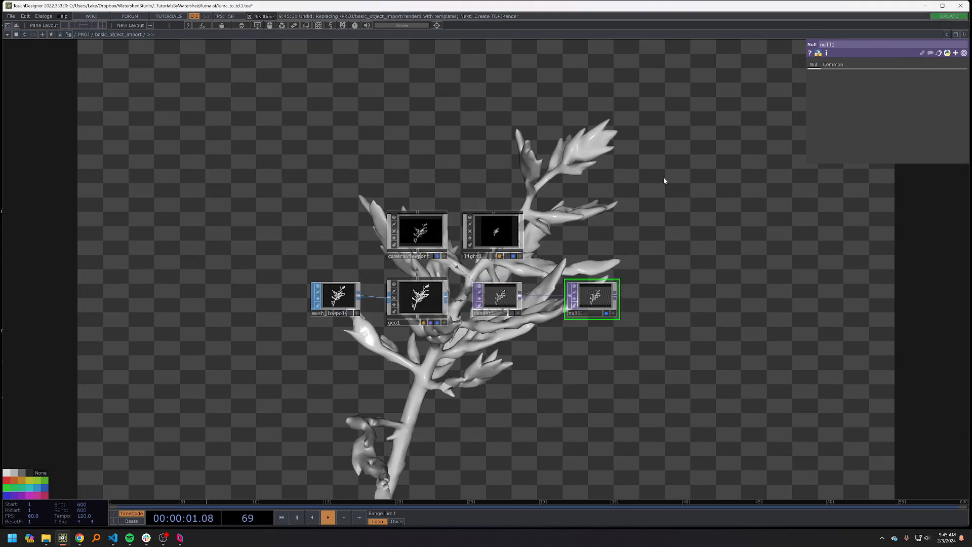
left_click_drag(603, 240, 735, 251)
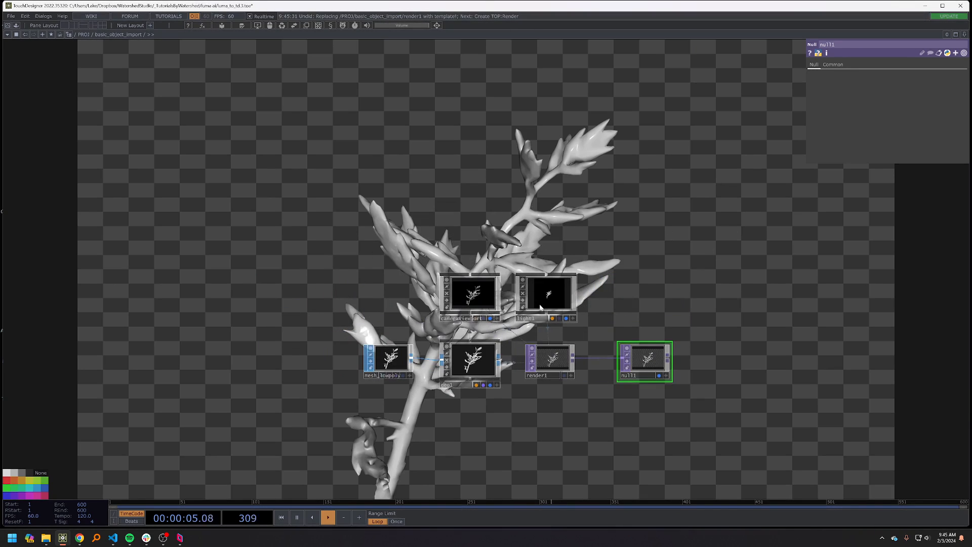
left_click_drag(452, 195, 494, 170)
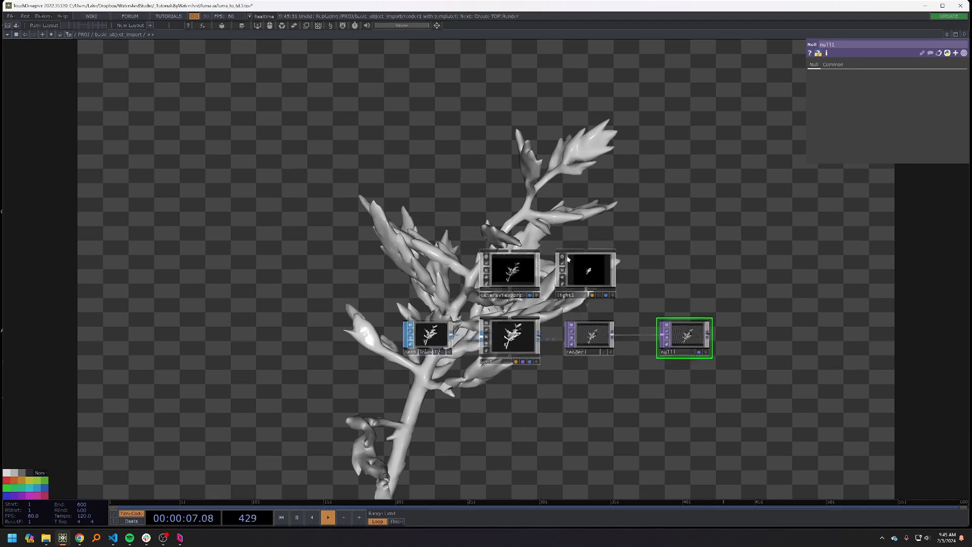
left_click_drag(434, 351, 358, 351)
left_click_drag(549, 430, 580, 405)
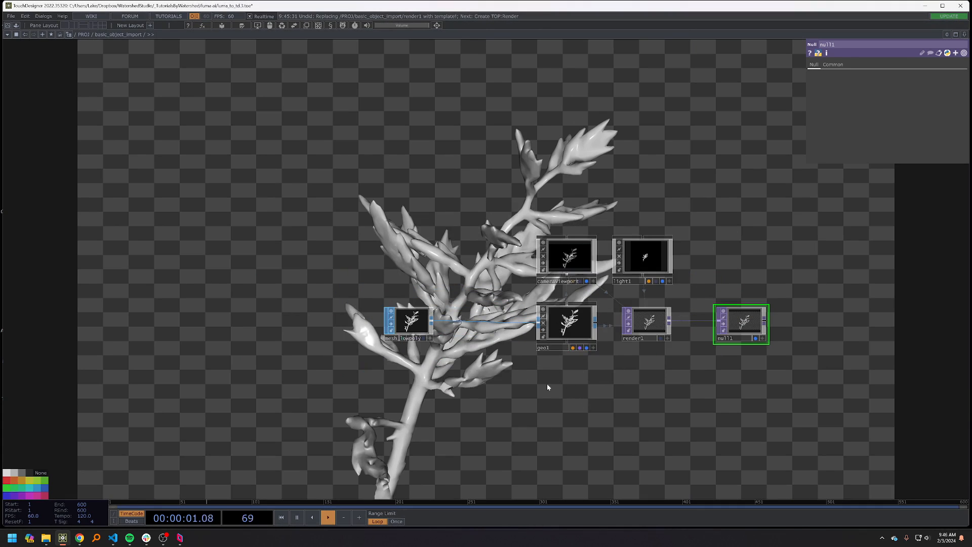
- Add a Phong MAT below geo1 and assign it as geo1's material
key("ctrl+v")
key("Escape")
key("Tab")
left_click(508, 294)
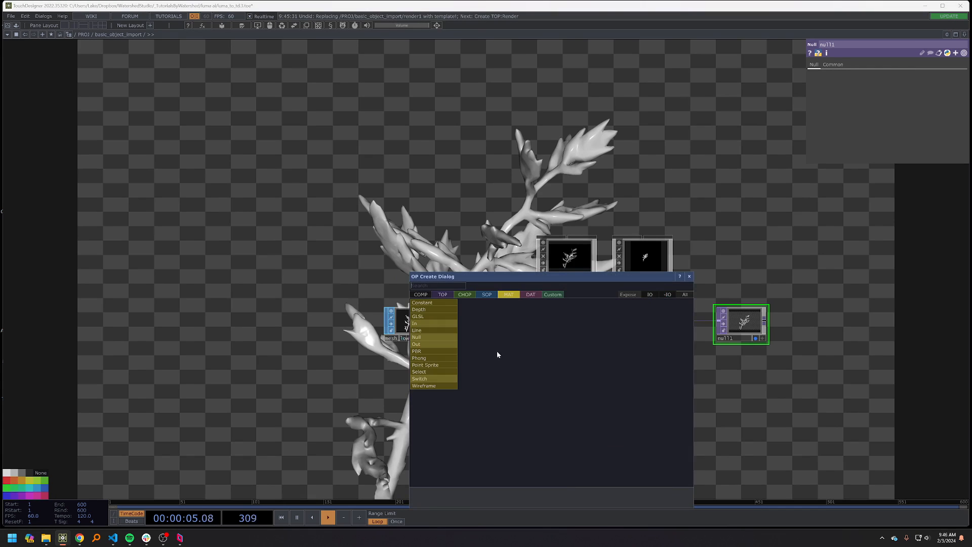
left_click(434, 360)
left_click(560, 381)
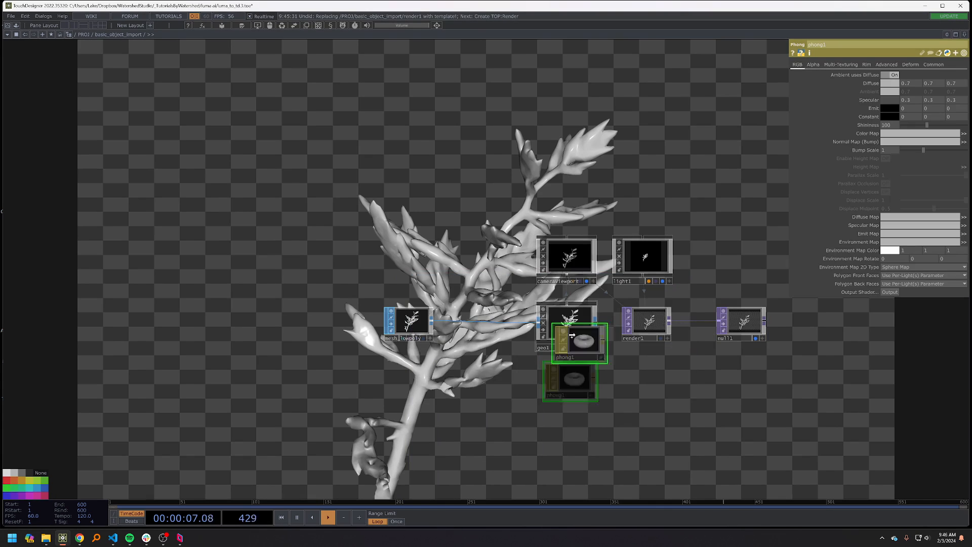
- Move mesh_lowpoly closer to geo1 and light1 higher above render1 to make room in the network
left_click_drag(461, 320, 470, 320)
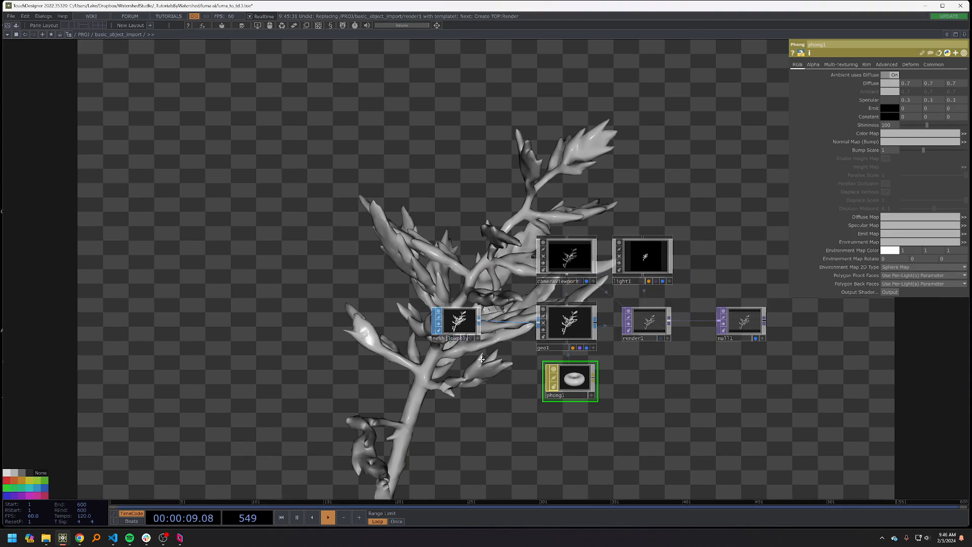
scroll(602, 293, "down", 1)
left_click_drag(602, 292, 607, 204)
- Add an LFO CHOP beside light1, above cameraViewport
key("Tab")
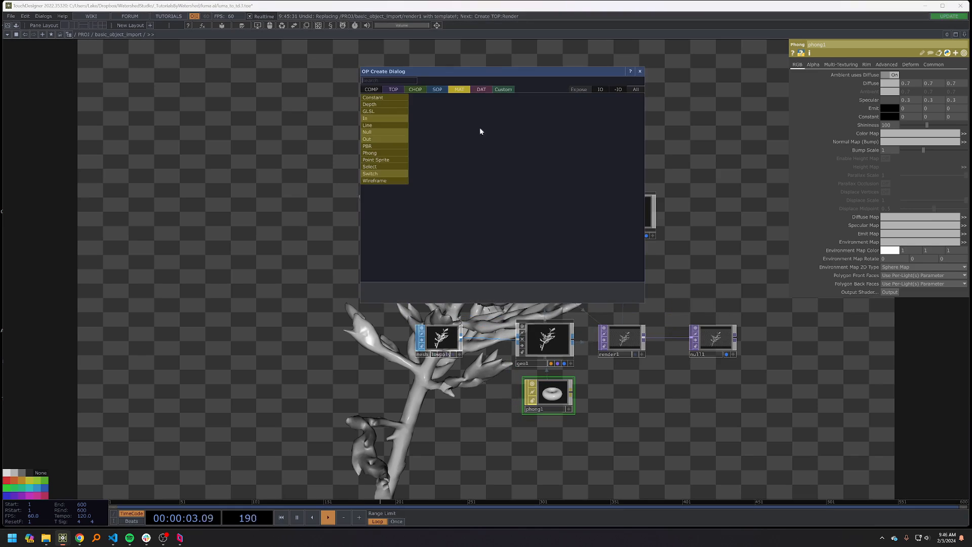
left_click(415, 90)
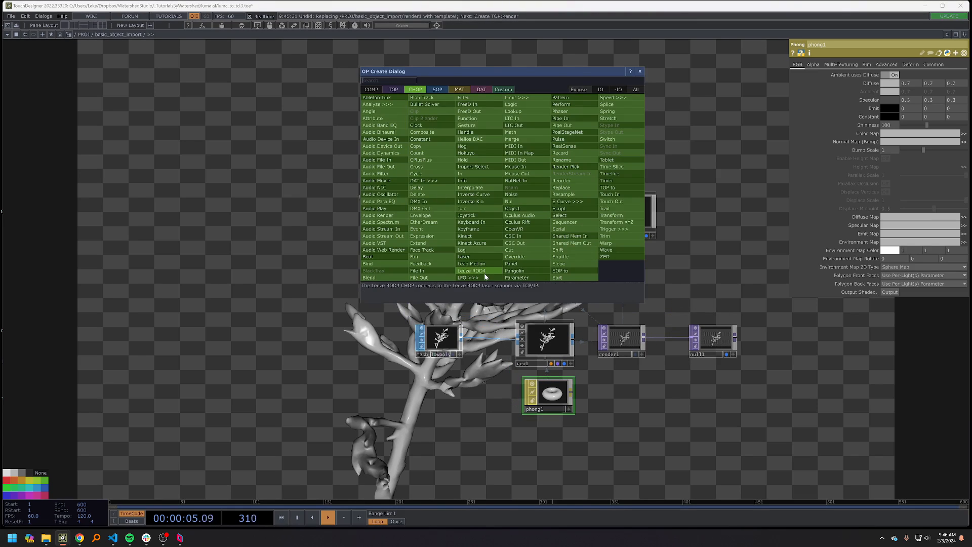
key("Escape")
key("Tab")
left_click(451, 302)
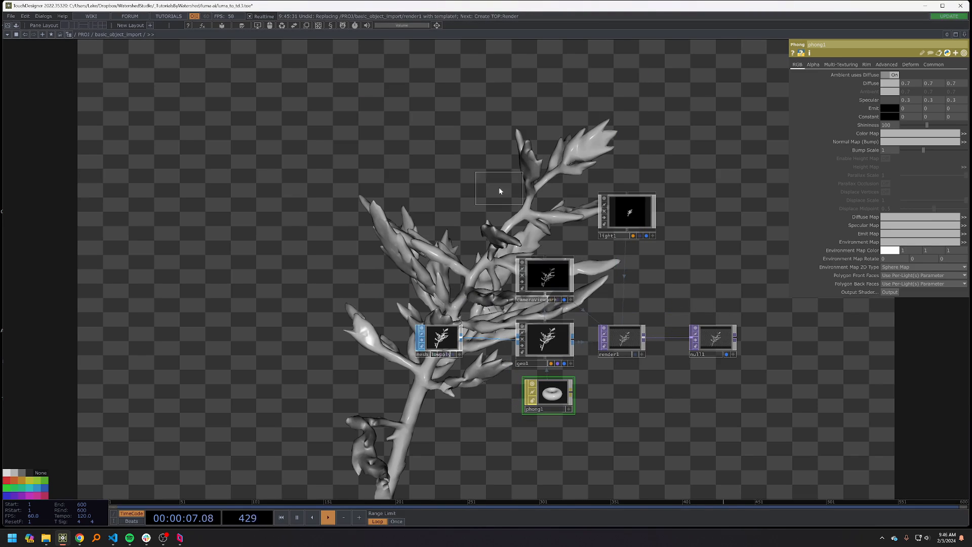
left_click(500, 186)
- Name the LFO's channels r g b
left_click(832, 64)
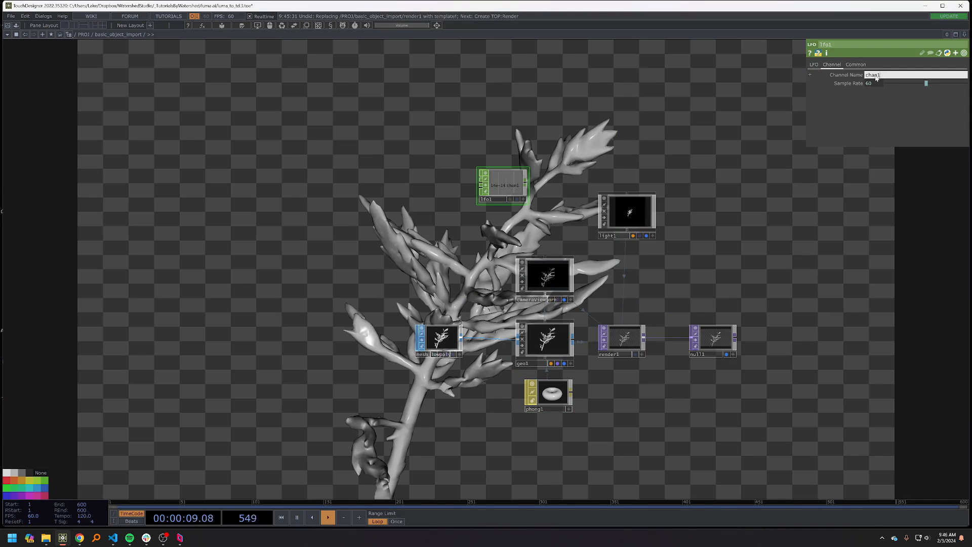
type("r g b")
key("Return")
- Set the LFO's frequency to .02, offset to .5, amplitude to .5 and phase to the expression me.chanIndex * 1.3
left_click(815, 64)
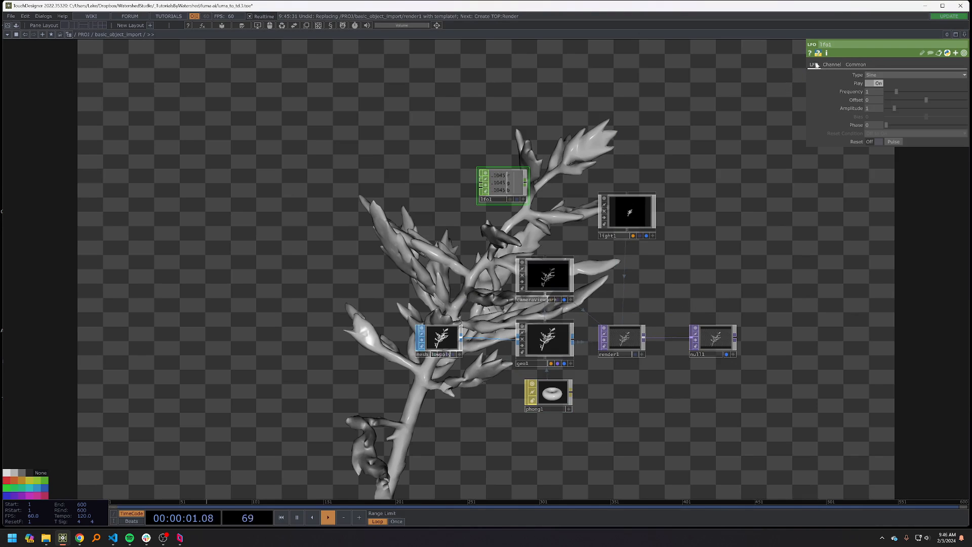
left_click(876, 92)
type(".02")
key("Return")
type("5")
type("c")
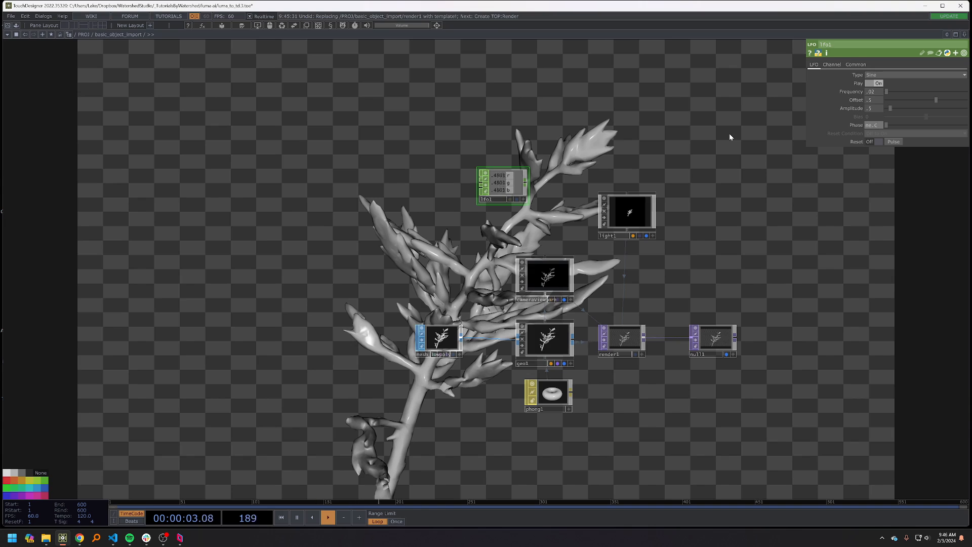
type("hanIndex * 1.")
key("Return")
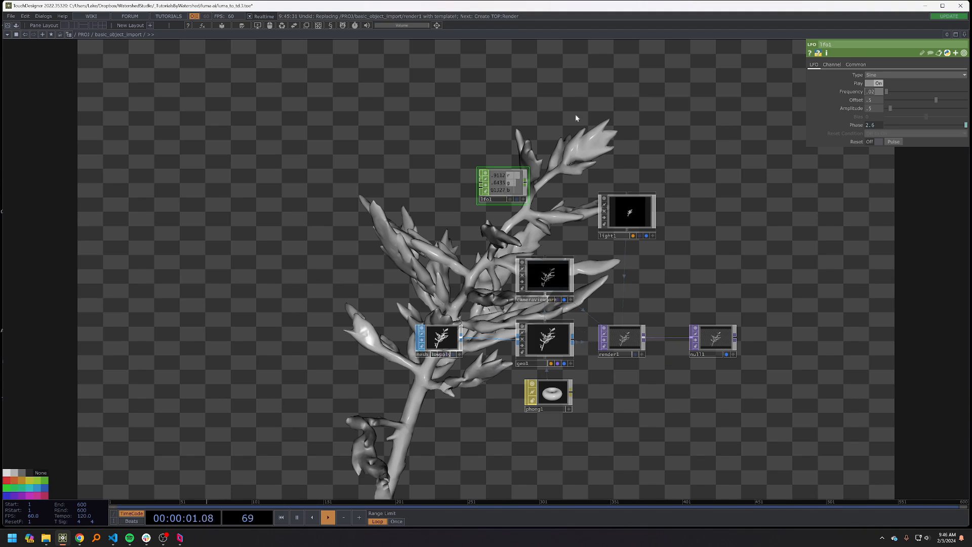
- Line lfo1 up with light1 and append a Null CHOP to it
scroll(567, 122, "up", 5)
left_click(668, 294)
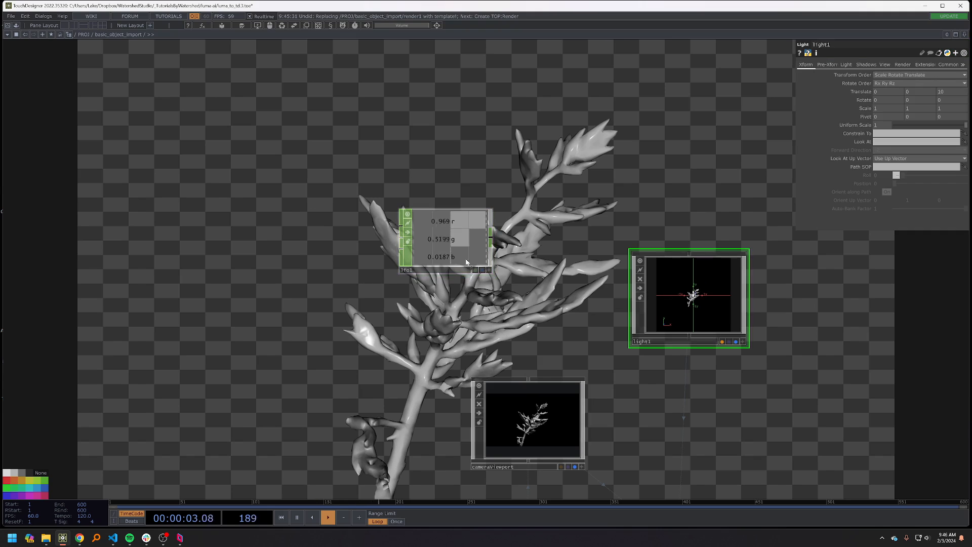
left_click_drag(458, 252, 458, 300)
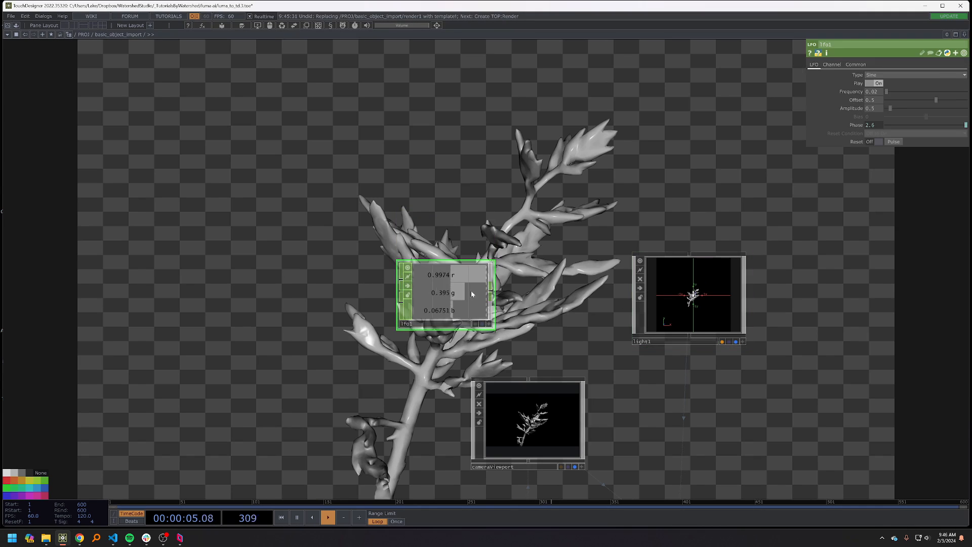
left_click(553, 296)
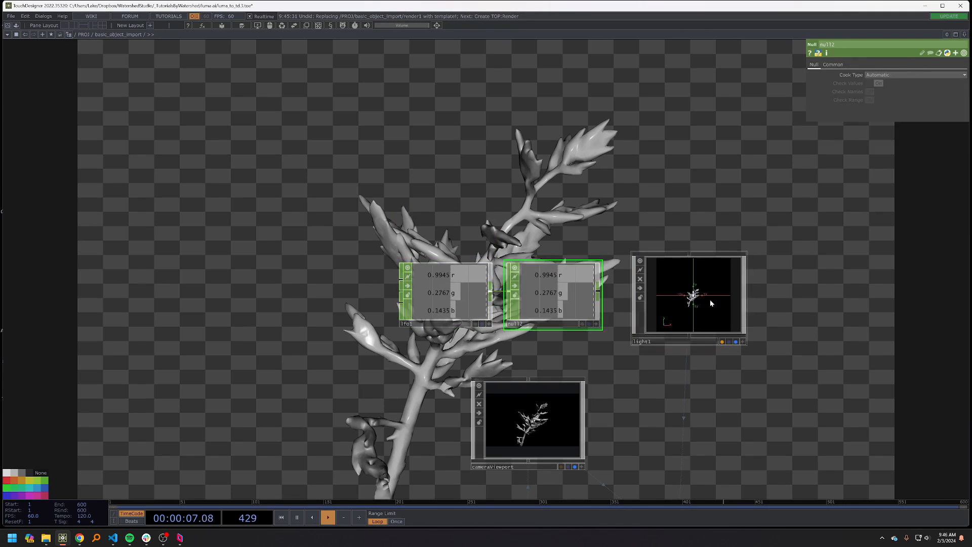
- Drive light1's Light Color with the r, g and b channels of null2
left_click(710, 299)
left_click_drag(564, 283, 877, 116)
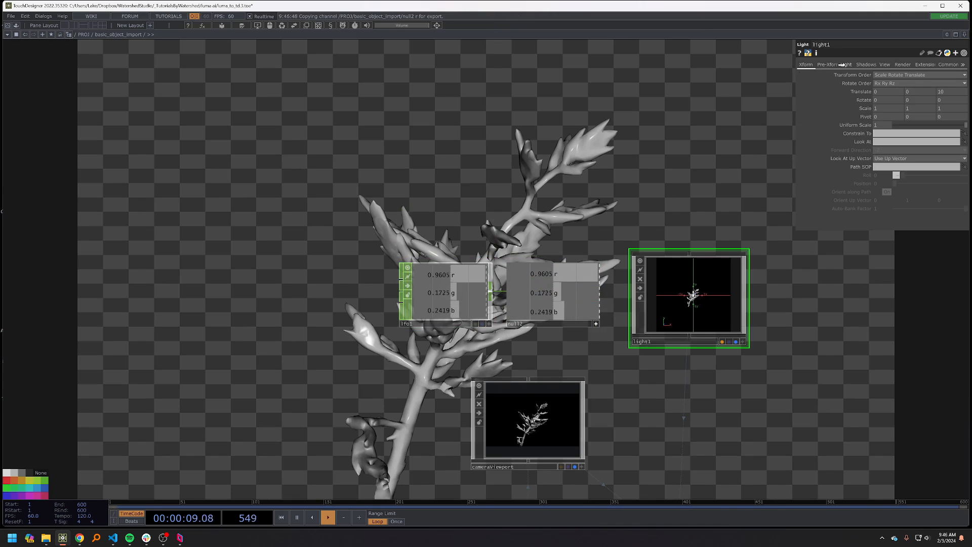
left_click_drag(848, 66, 880, 75)
left_click(903, 78)
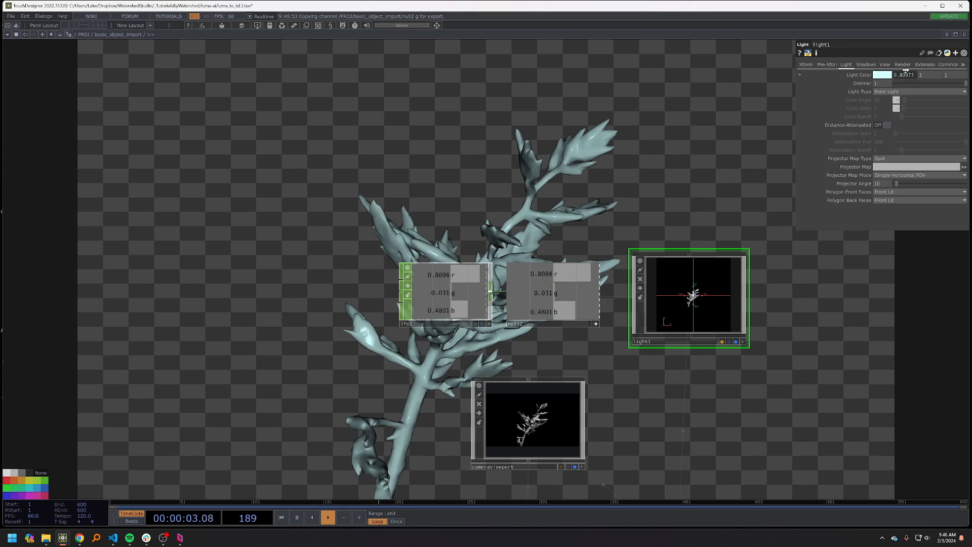
left_click(935, 73)
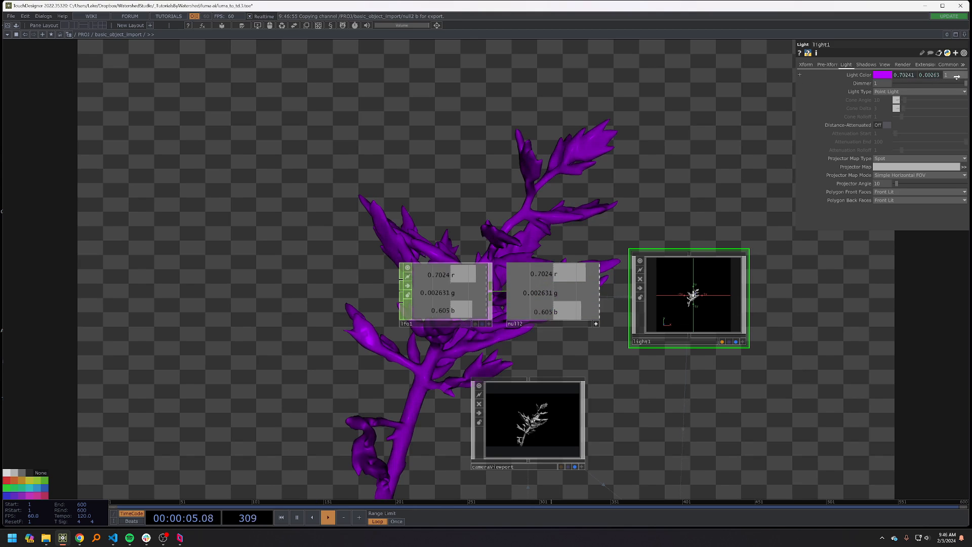
- Move lfo1, null2 and light1 up in the network and duplicate light1 below the original
scroll(561, 211, "down", 3)
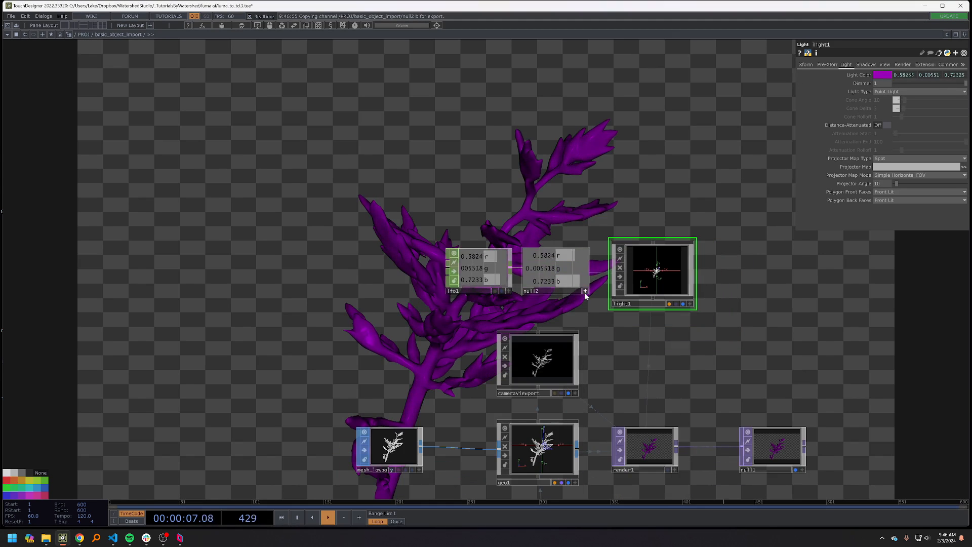
left_click_drag(438, 238, 568, 211)
left_click_drag(653, 273, 666, 198)
key("ctrl+c")
key("ctrl+v")
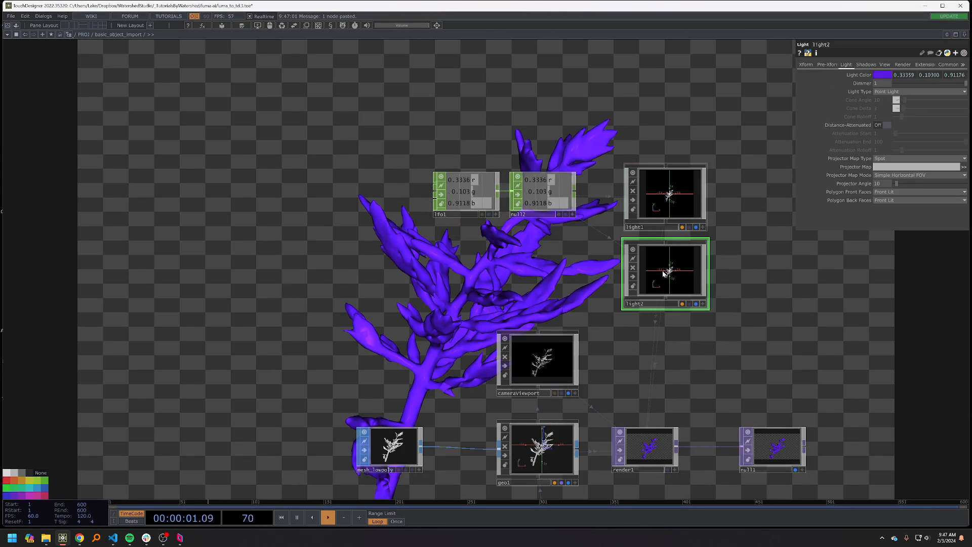
- Duplicate lfo1 and null2 below the originals and set the copied LFO's type to Gaussian
left_click(479, 207)
left_click(542, 197, "ctrl")
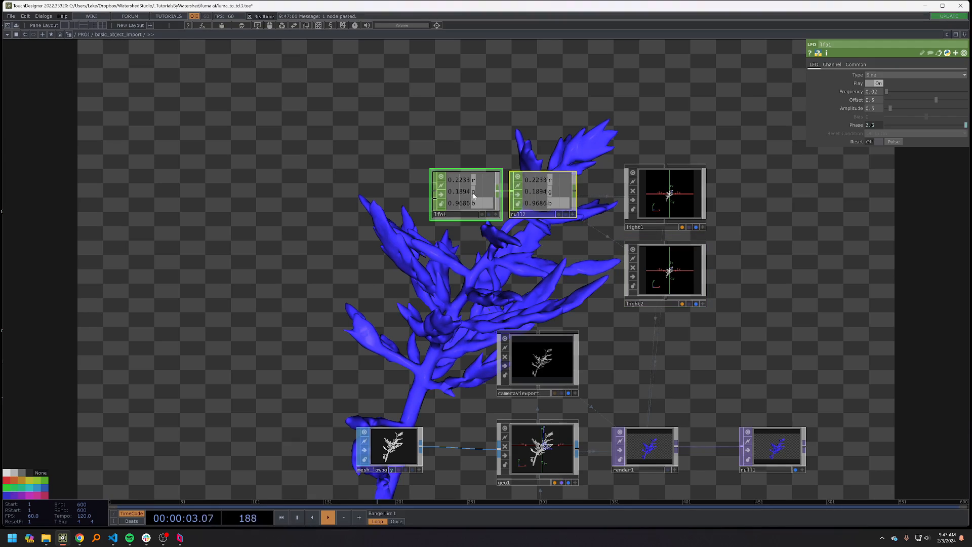
key("ctrl+c")
key("ctrl+v")
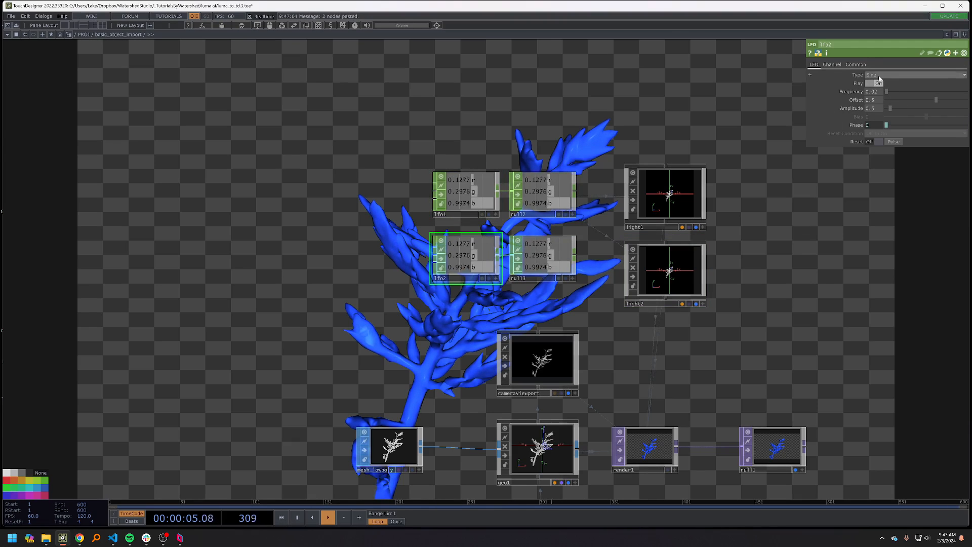
left_click(877, 91)
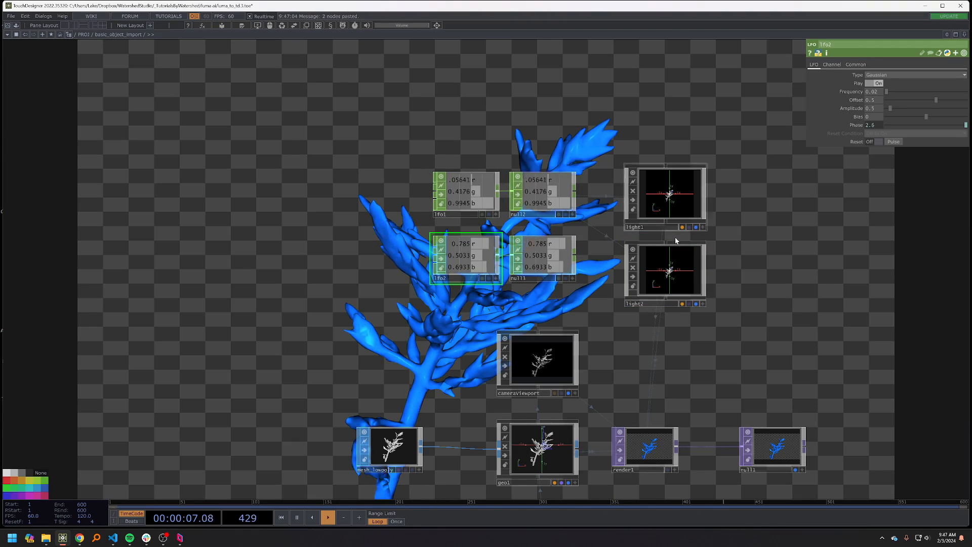
left_click(857, 125)
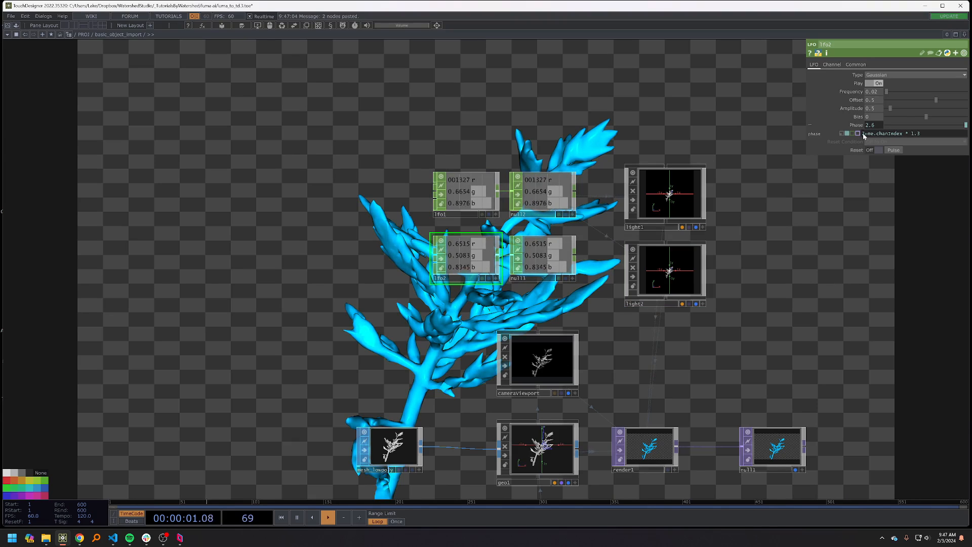
- Drive light2's Light Color with the r, g and b channels of null3
left_click(673, 277)
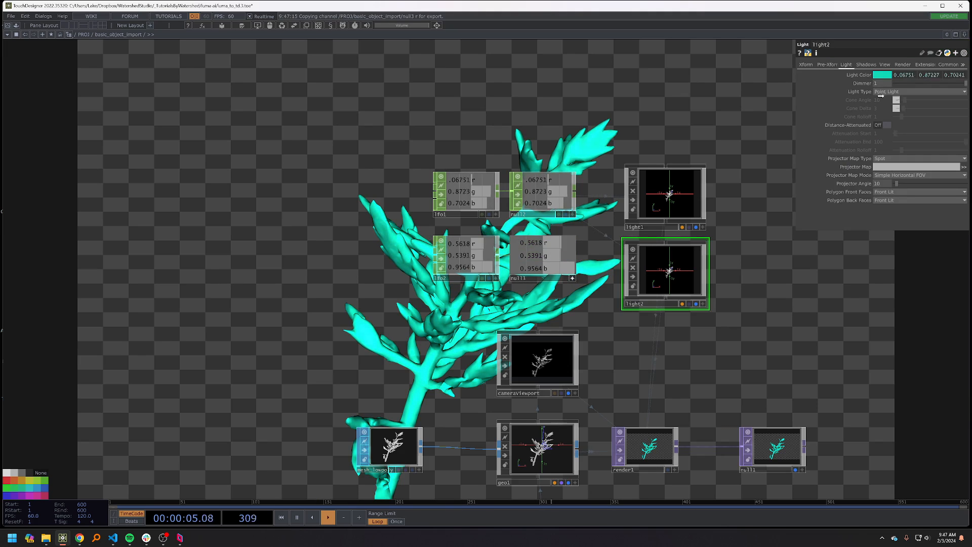
left_click(936, 71)
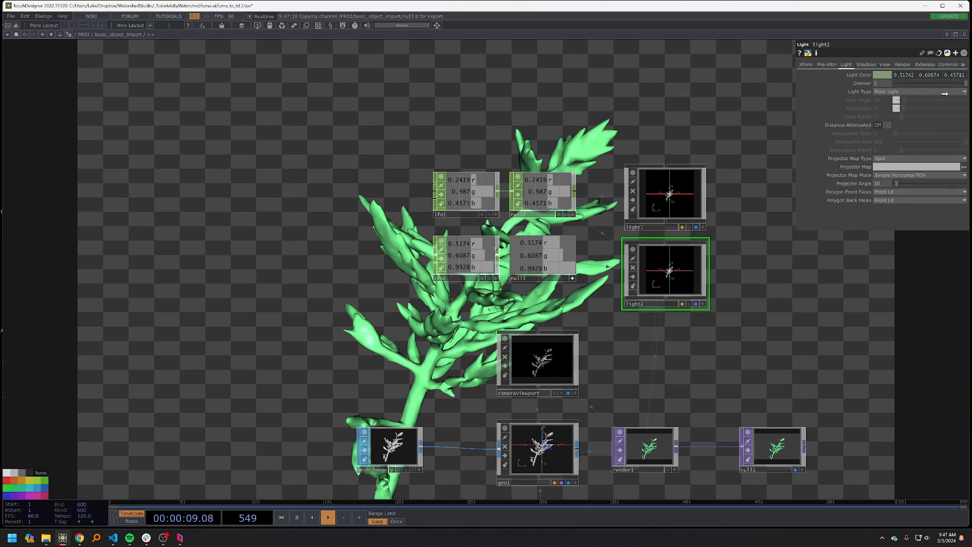
left_click(957, 71)
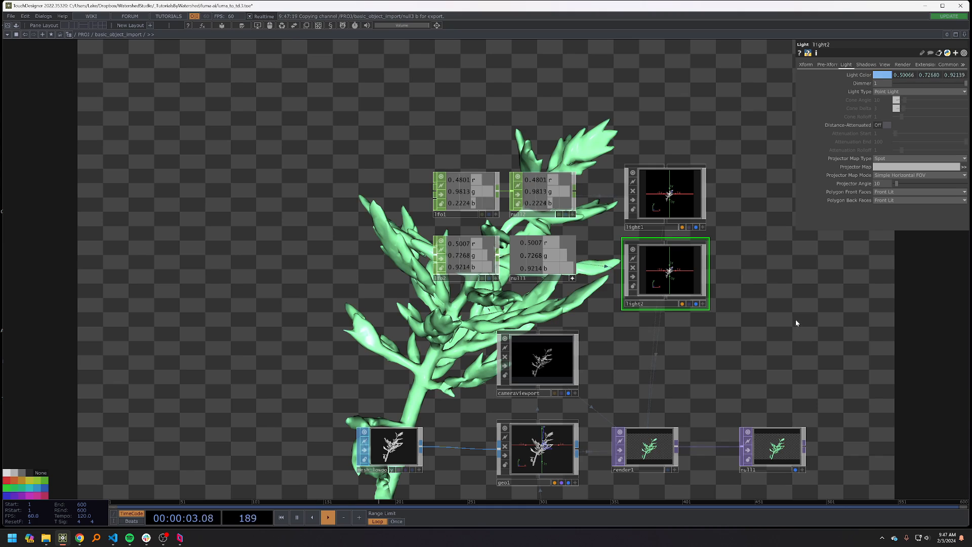
- Set geo1 as the Look At target of light2 and light1, and constrain light1 to cameraViewport
left_click(805, 65)
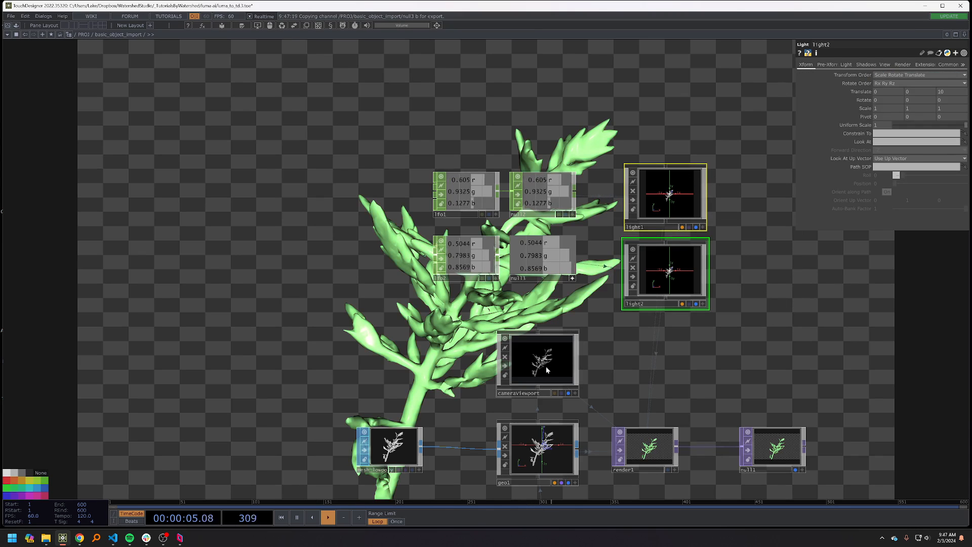
left_click_drag(547, 446, 881, 142)
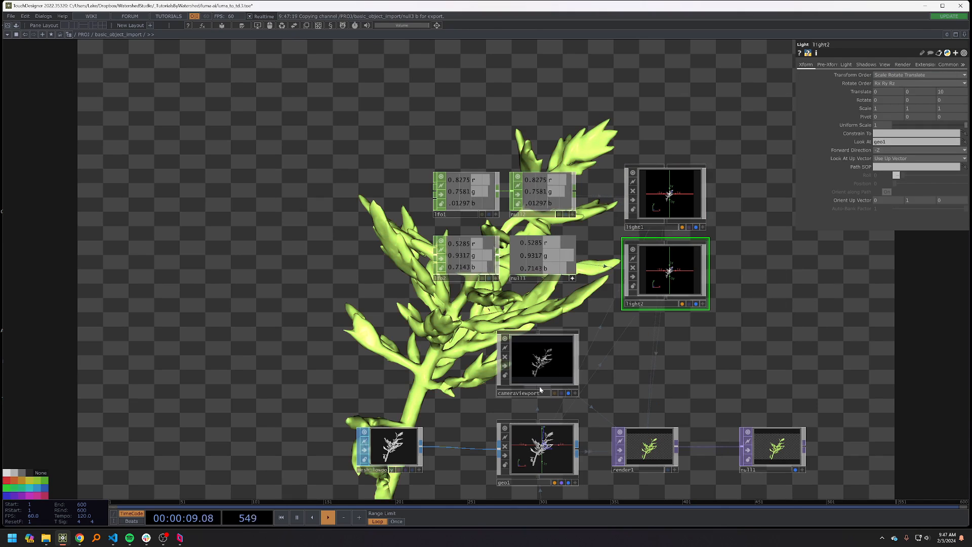
left_click(647, 197)
left_click_drag(561, 340, 900, 135)
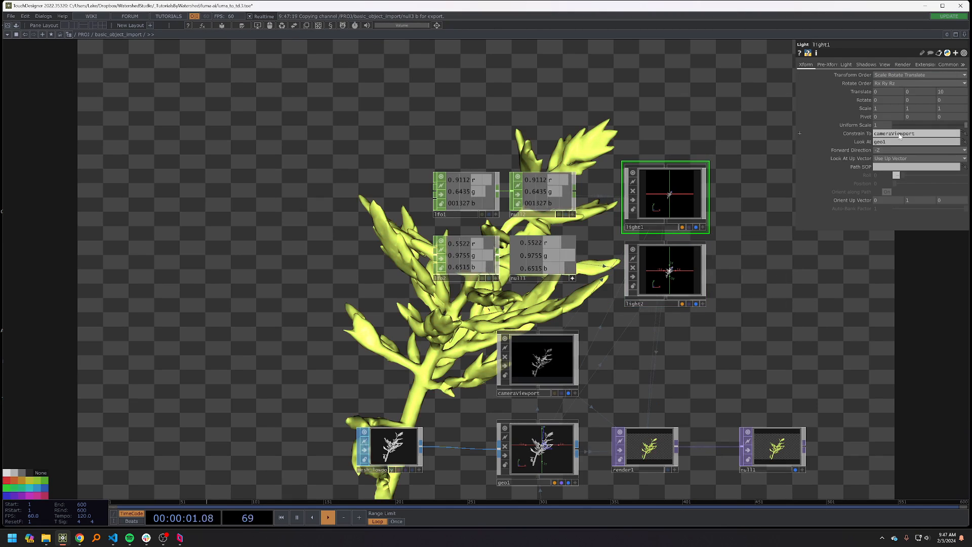
- Reposition light1 and light2 interactively to light the plant from different sides, with light1's Translate at about -13.55, -1.54, 6.24
left_click(703, 227)
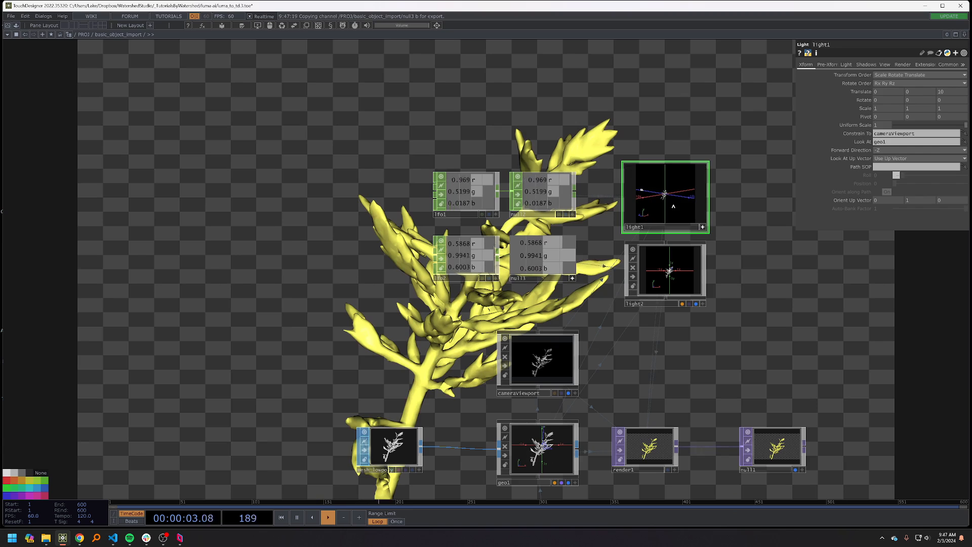
left_click_drag(673, 206, 678, 208)
left_click(703, 304)
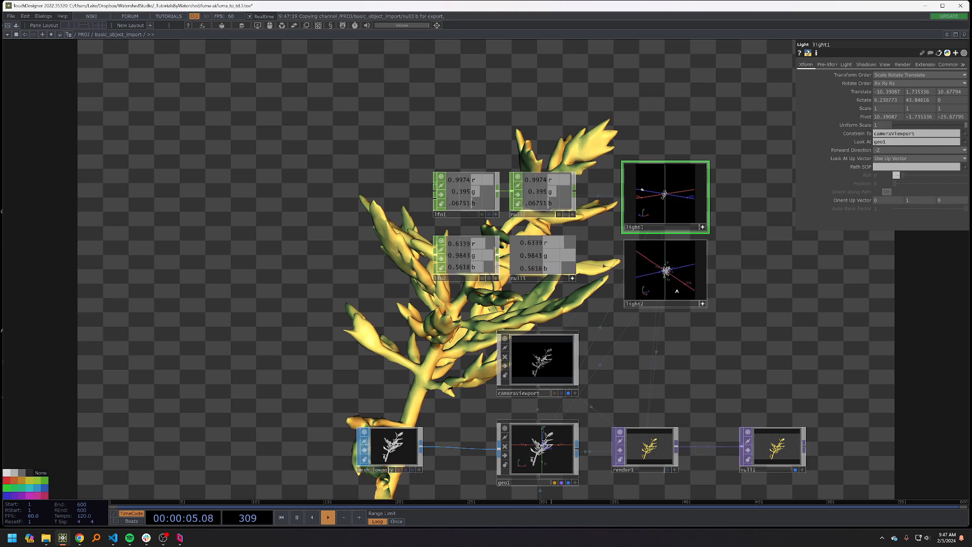
left_click_drag(688, 293, 670, 287)
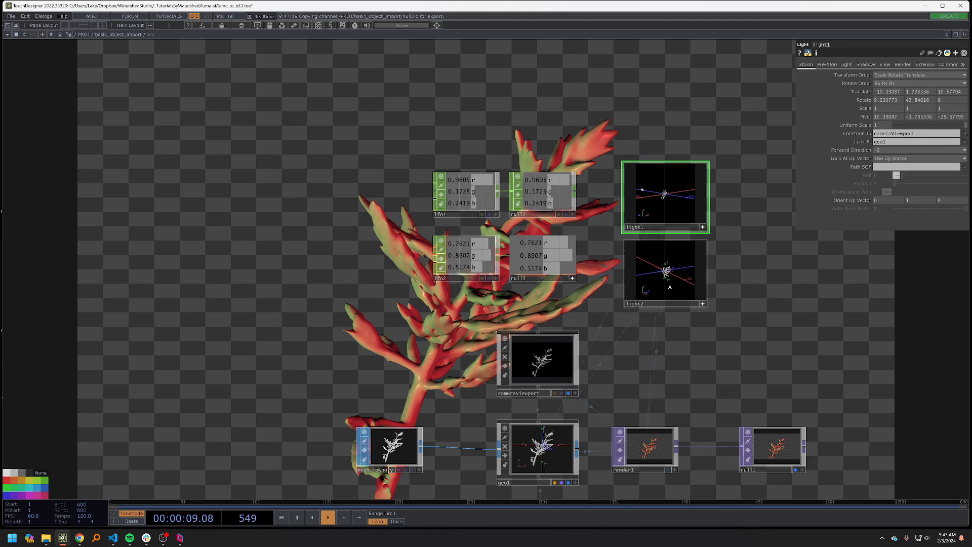
left_click_drag(743, 296, 522, 252)
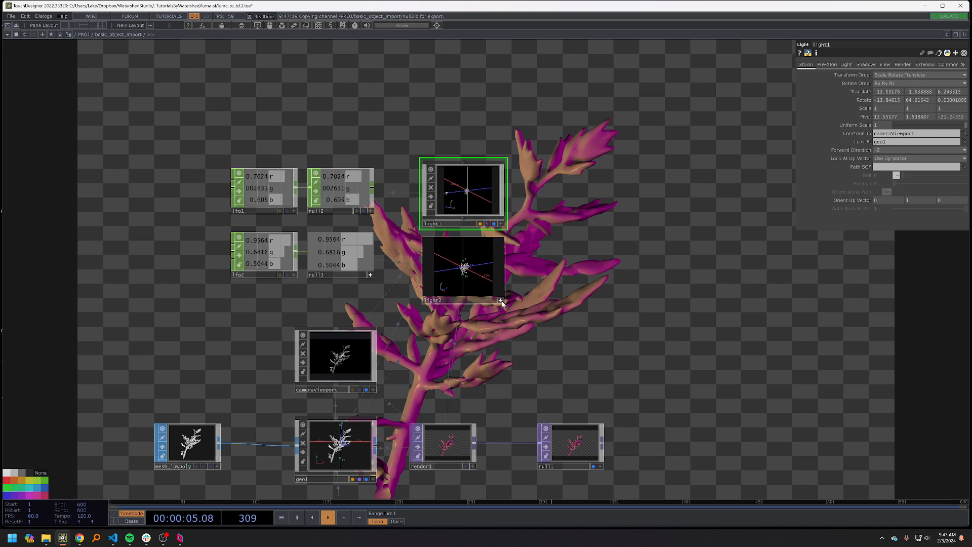
- Add a Transform TOP and insert it between render1 and null1
scroll(647, 223, "down", 5)
scroll(572, 284, "down", 2)
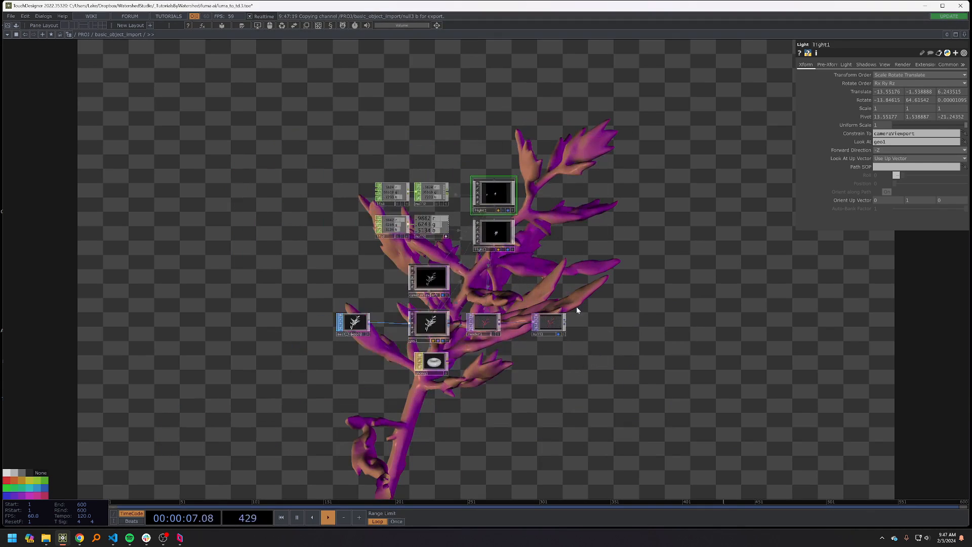
middle_click_drag(595, 329, 527, 369)
key("Tab")
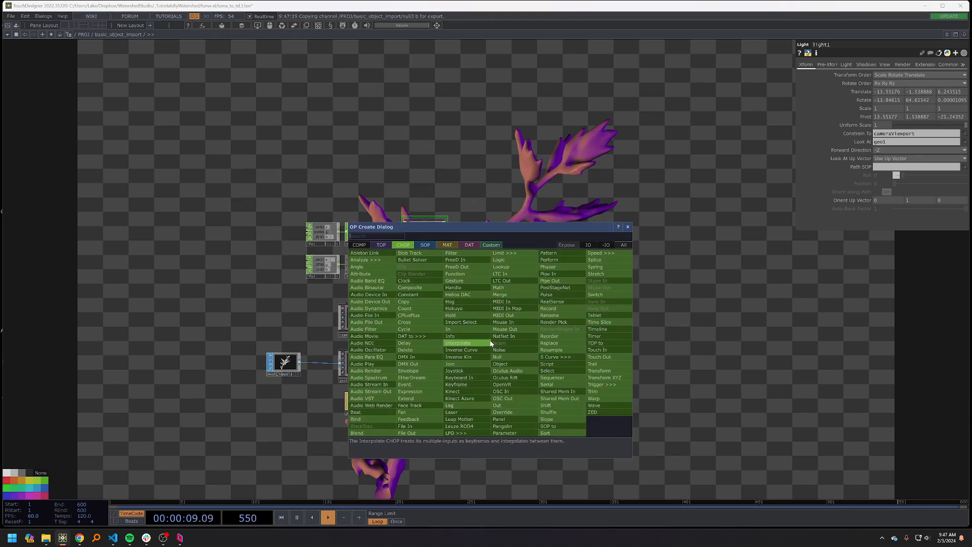
left_click(381, 245)
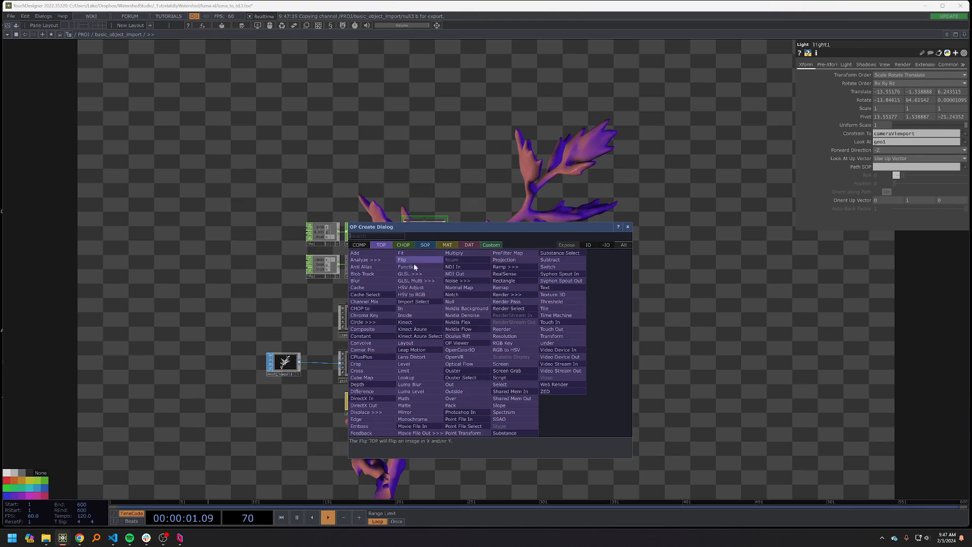
left_click(557, 336)
left_click(481, 343)
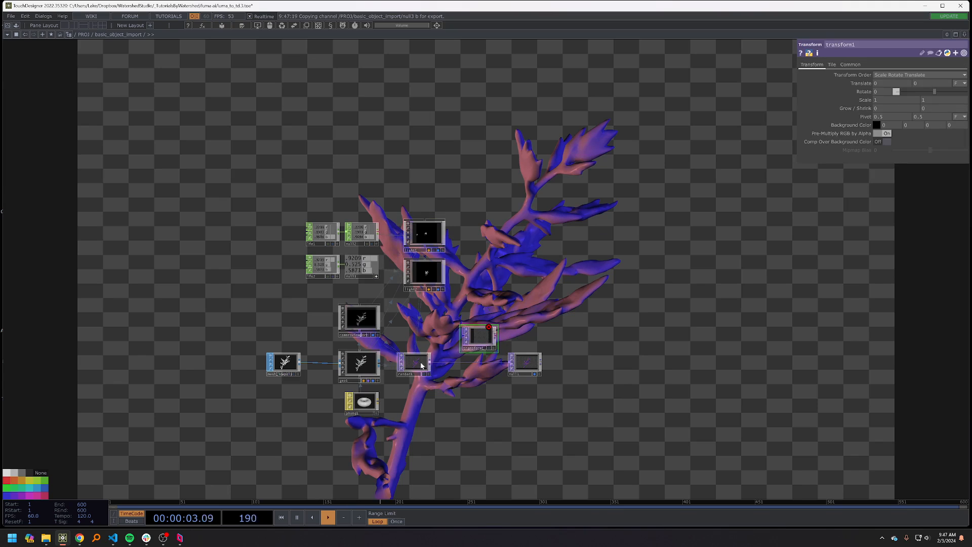
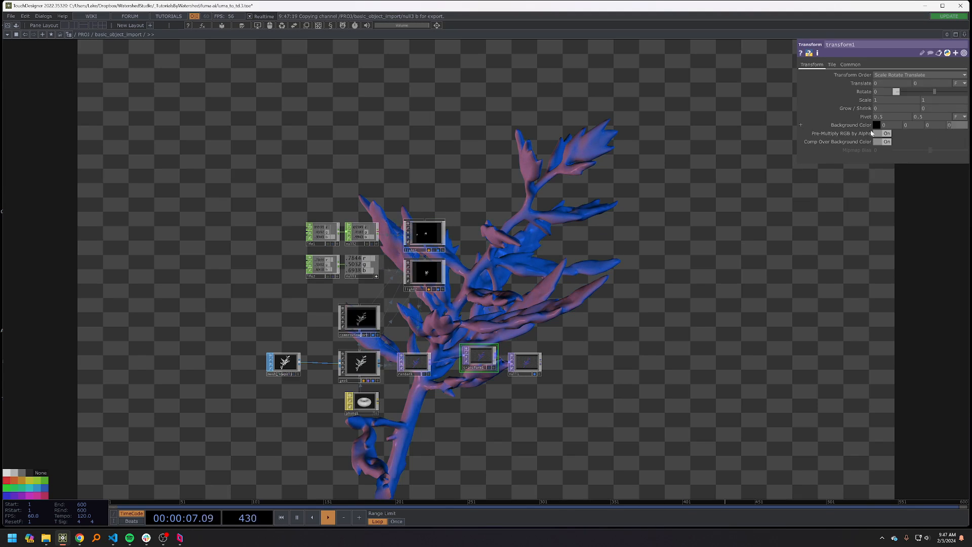
- Give transform1 a black background with alpha 1 composited behind the render, and line the node up between render1 and null1
type("1")
key("Return")
left_click_drag(697, 153, 811, 180)
scroll(730, 296, "down", 2)
left_click_drag(730, 297, 753, 246)
left_click_drag(650, 342, 678, 309)
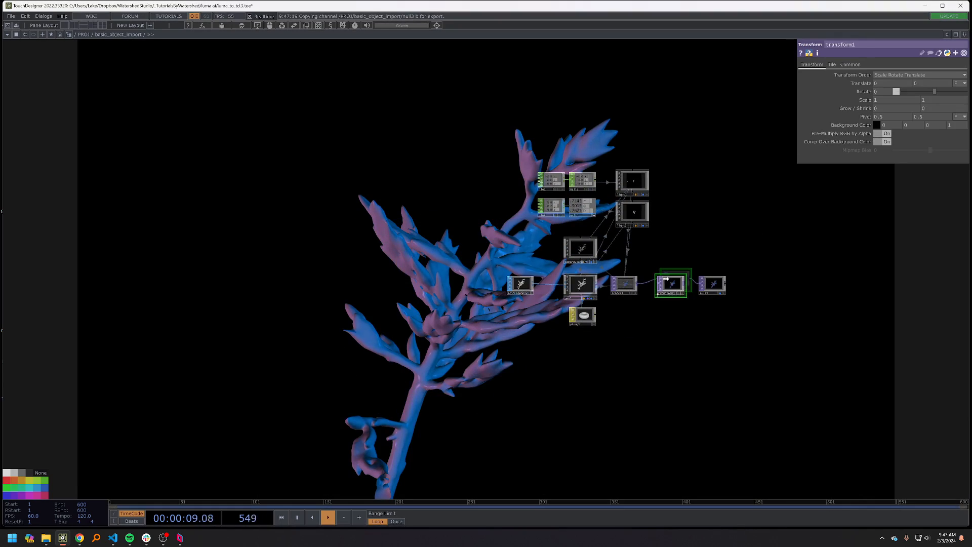
- Turn on Auto Rotate for cameraViewport and set the camera spinning around the plant from its viewer
scroll(649, 246, "up", 6)
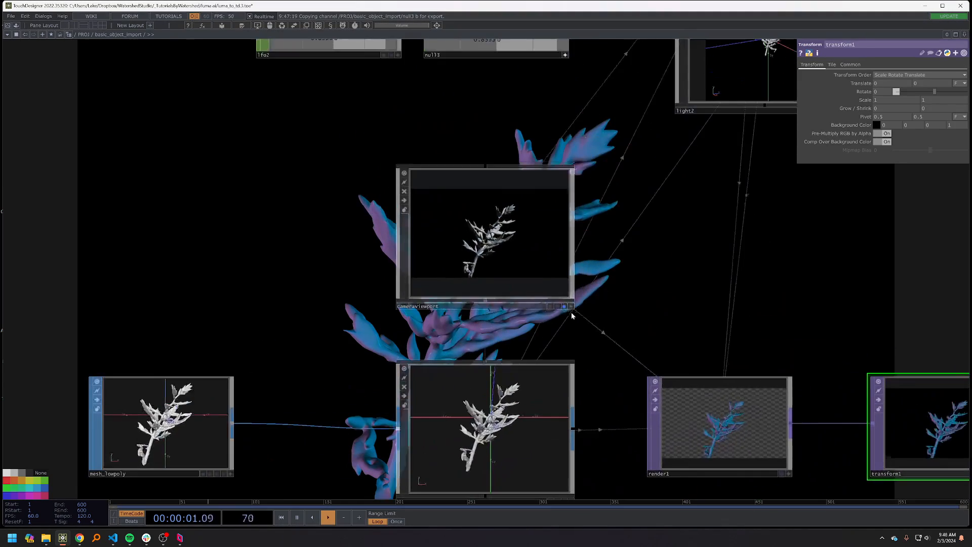
left_click(565, 307)
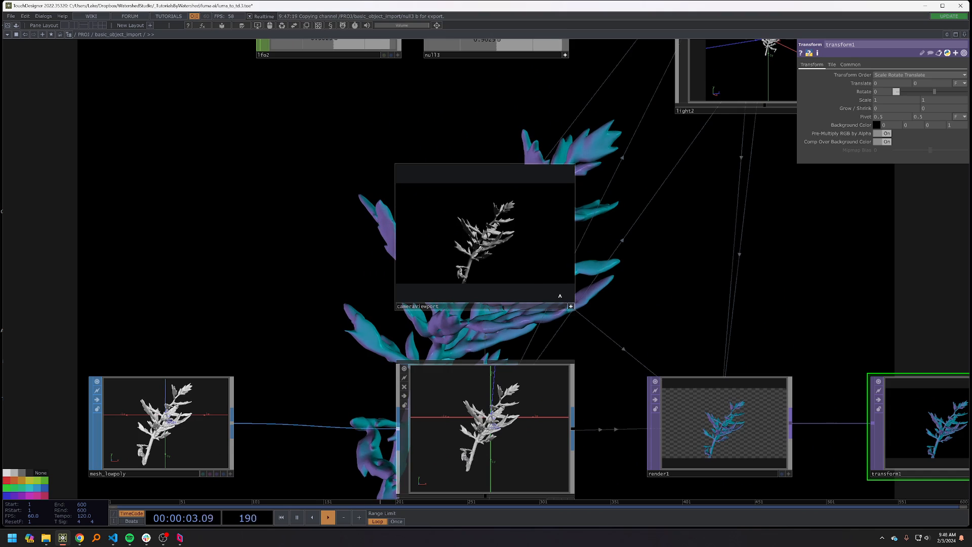
left_click(571, 307)
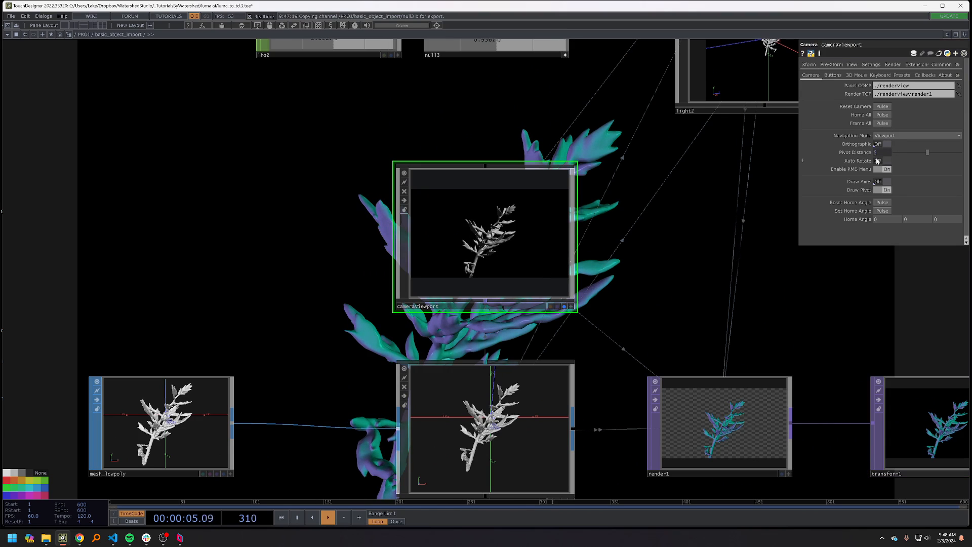
left_click(564, 307)
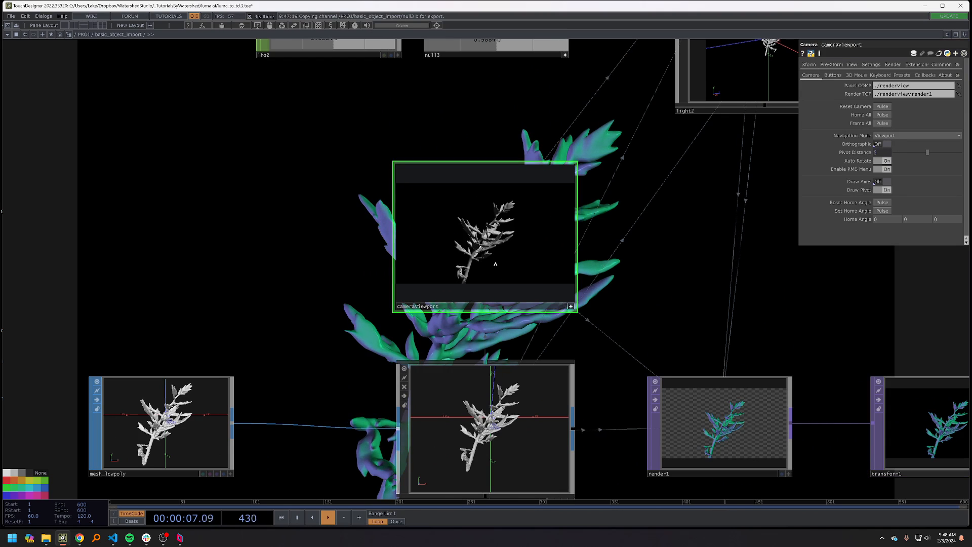
scroll(660, 292, "down", 3)
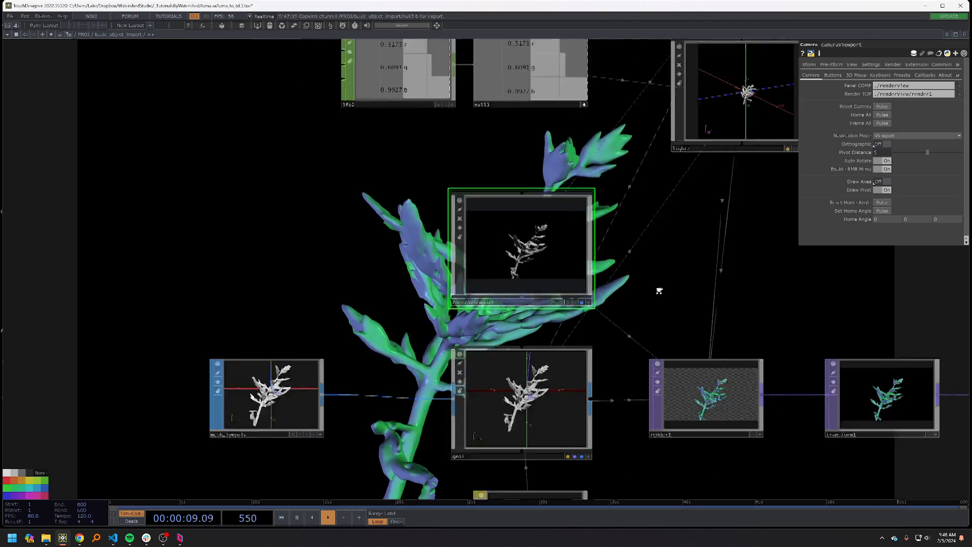
scroll(659, 291, "down", 5)
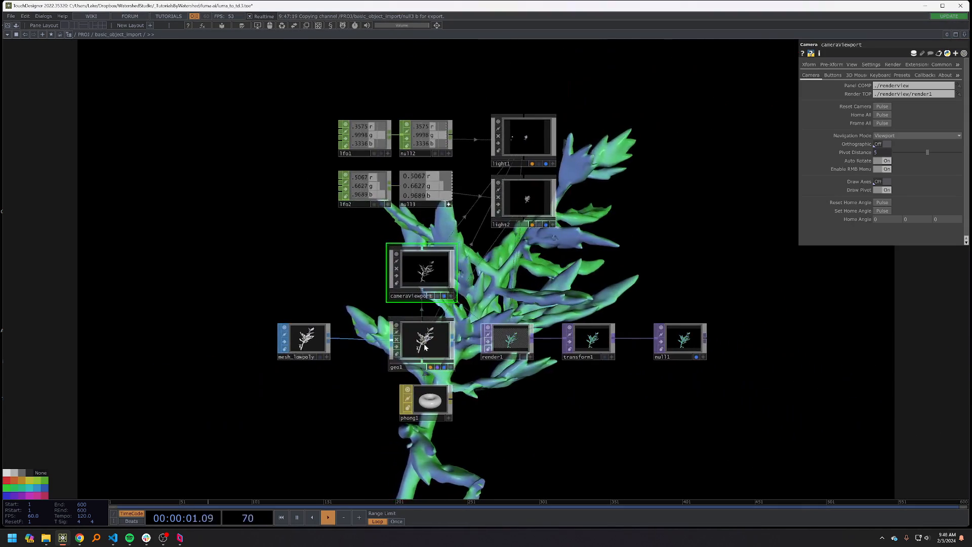
left_click(426, 347)
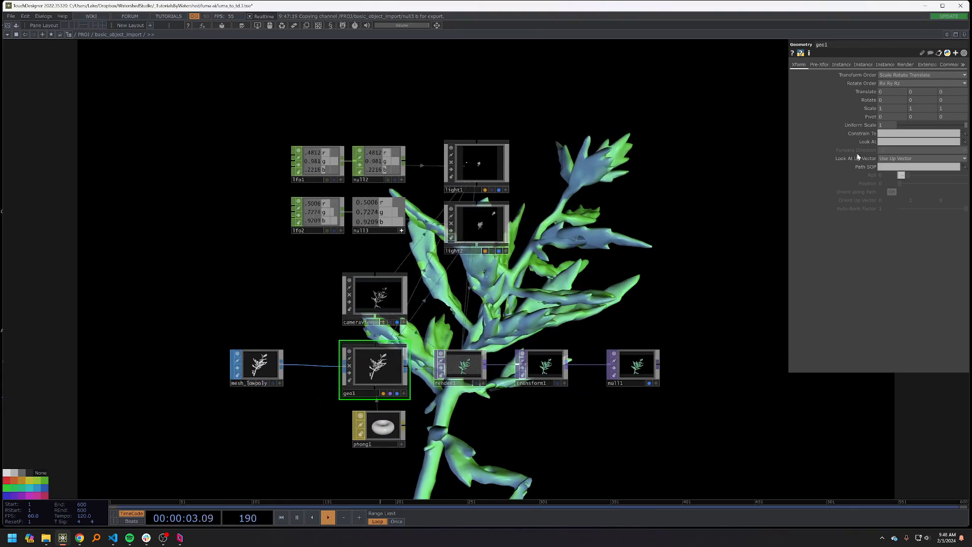
left_click_drag(630, 199, 559, 181)
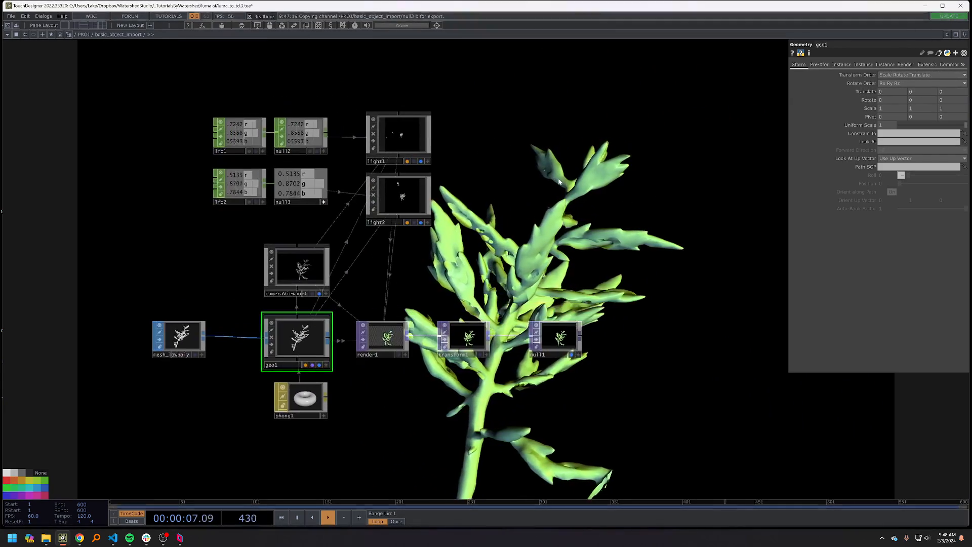
left_click_drag(551, 139, 606, 133)
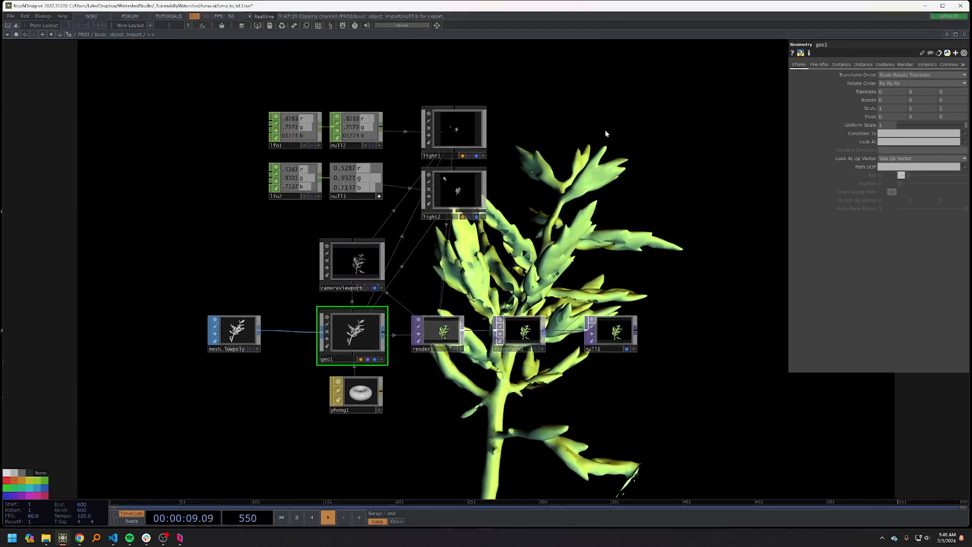
left_click_drag(506, 260, 569, 217)
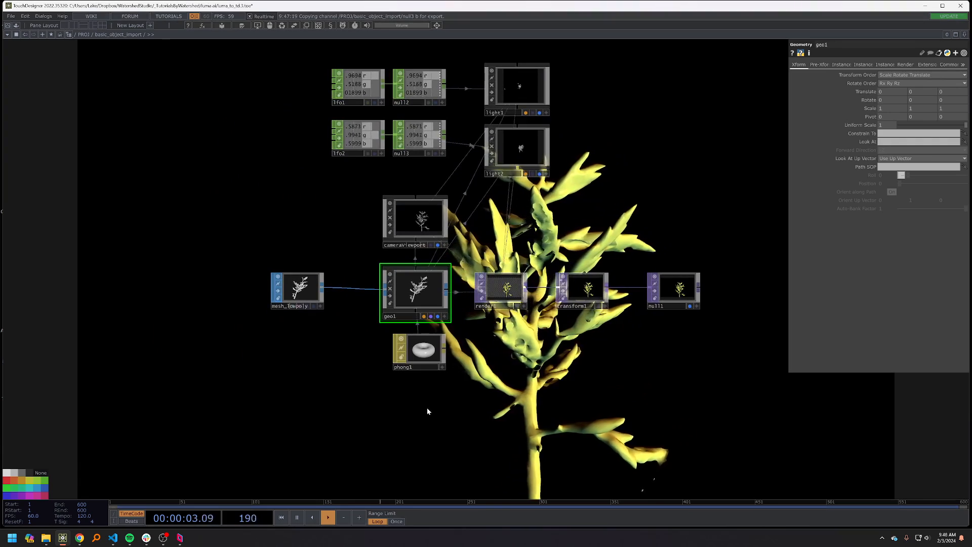
left_click_drag(550, 289, 551, 288)
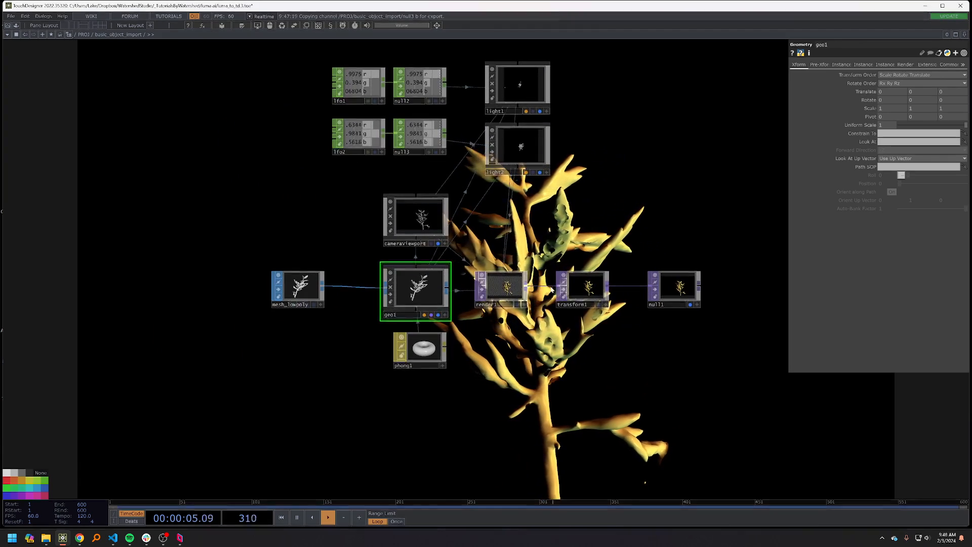
- Add an Environment Light COMP to the network below phong1
left_click_drag(610, 196, 612, 226)
key("Tab")
left_click(472, 167)
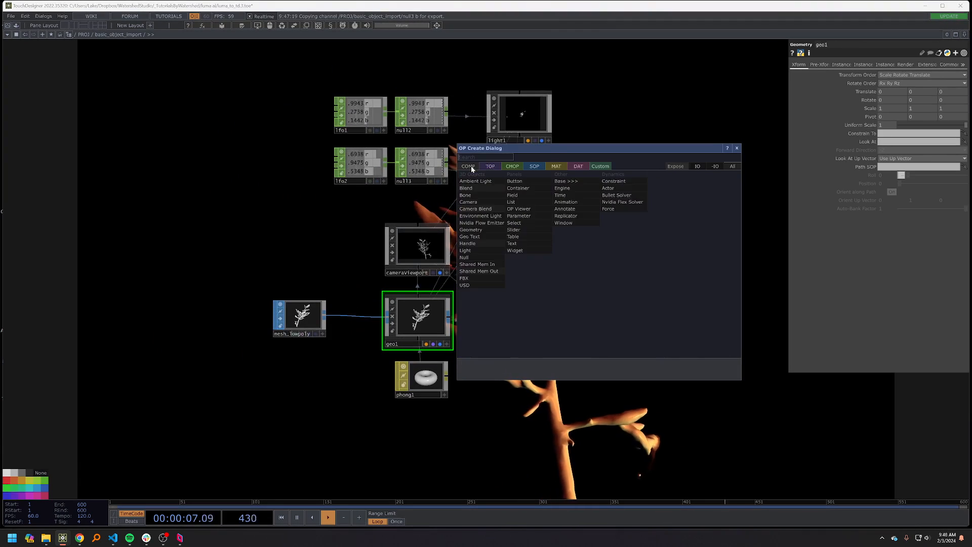
left_click(495, 215)
left_click(410, 459)
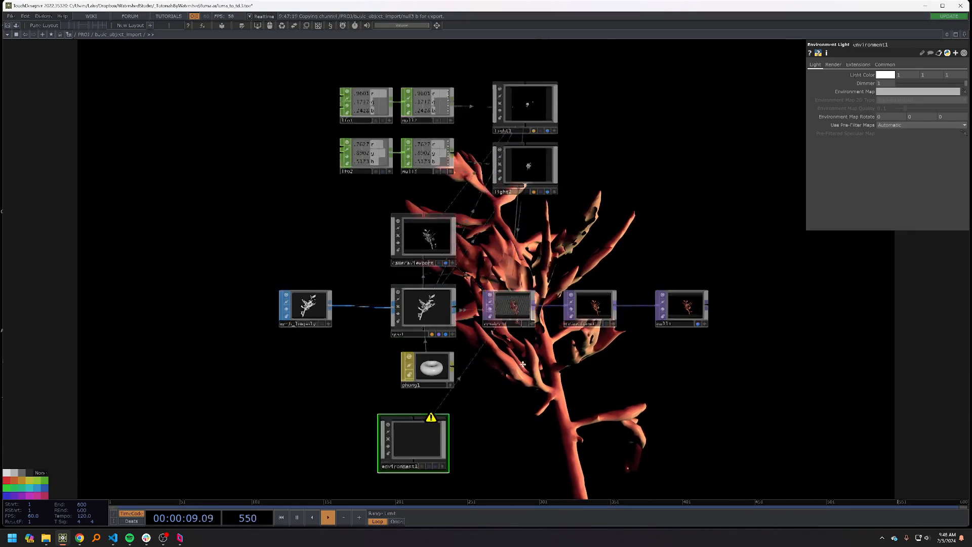
left_click_drag(524, 364, 574, 258)
left_click_drag(462, 346, 482, 366)
left_click_drag(538, 319, 555, 330)
- Create a PBR material beside phong1 and assign it to geo1 in place of the Phong material
left_click(507, 286)
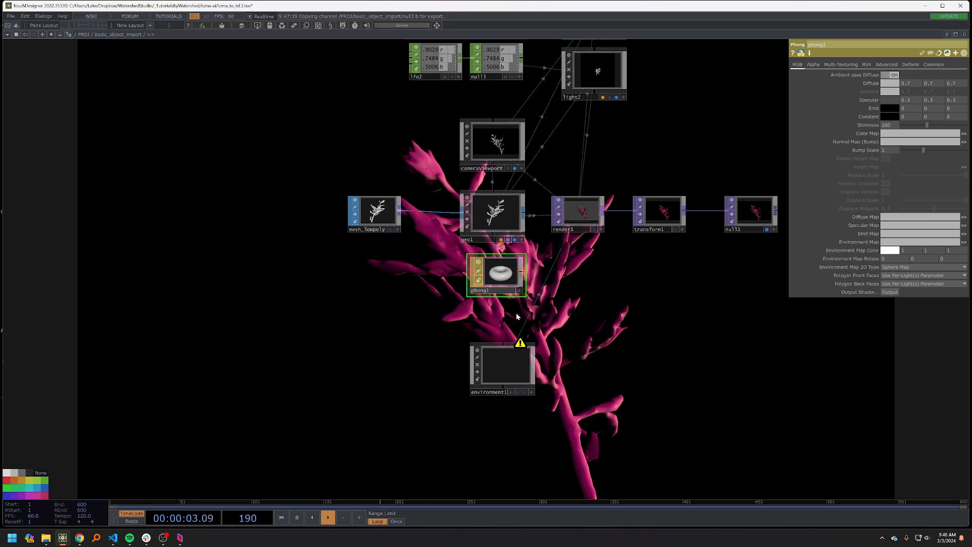
key("Tab")
left_click(524, 212)
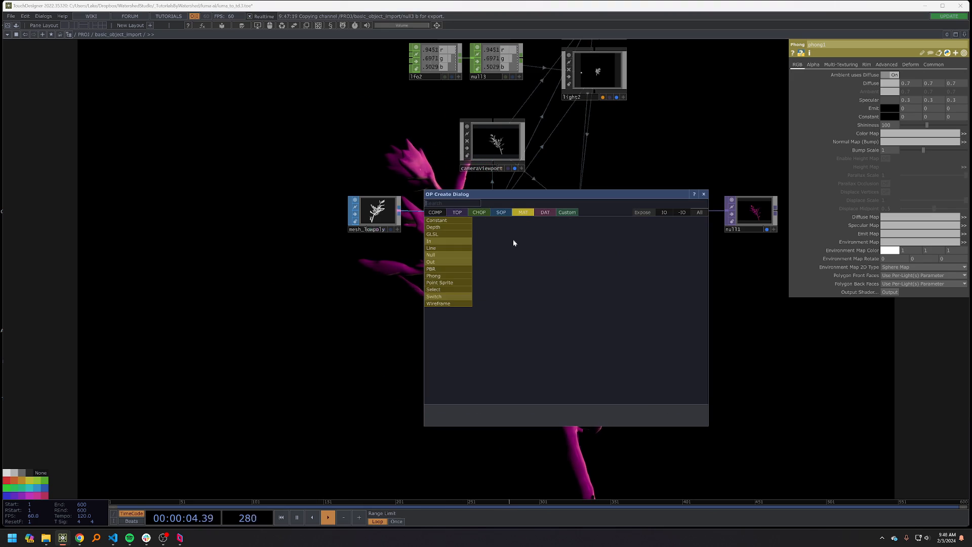
left_click(431, 269)
left_click(411, 372)
left_click_drag(415, 368, 489, 201)
left_click(507, 206)
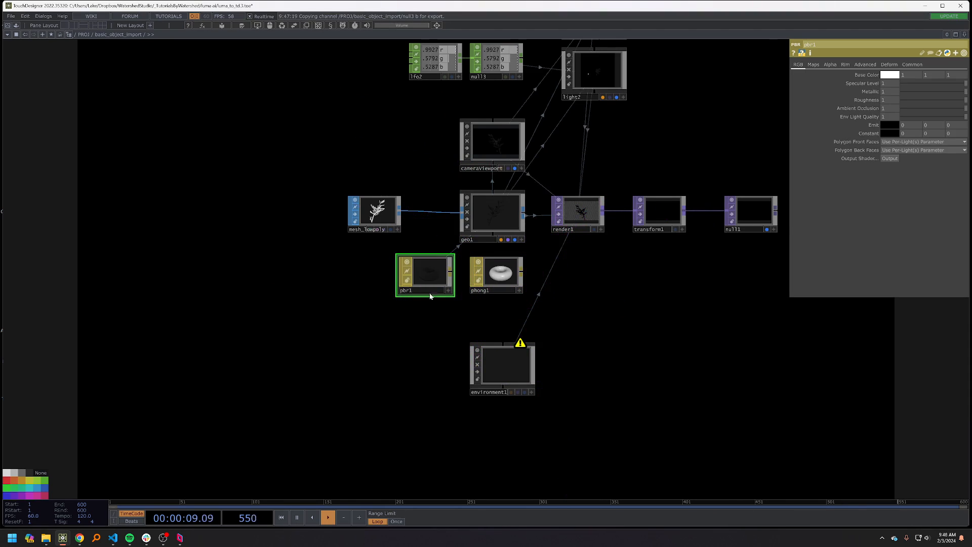
- Add a Movie File In TOP near environment1 and load the 360 landscape preview image from the assets folder
left_click(521, 362)
key("Tab")
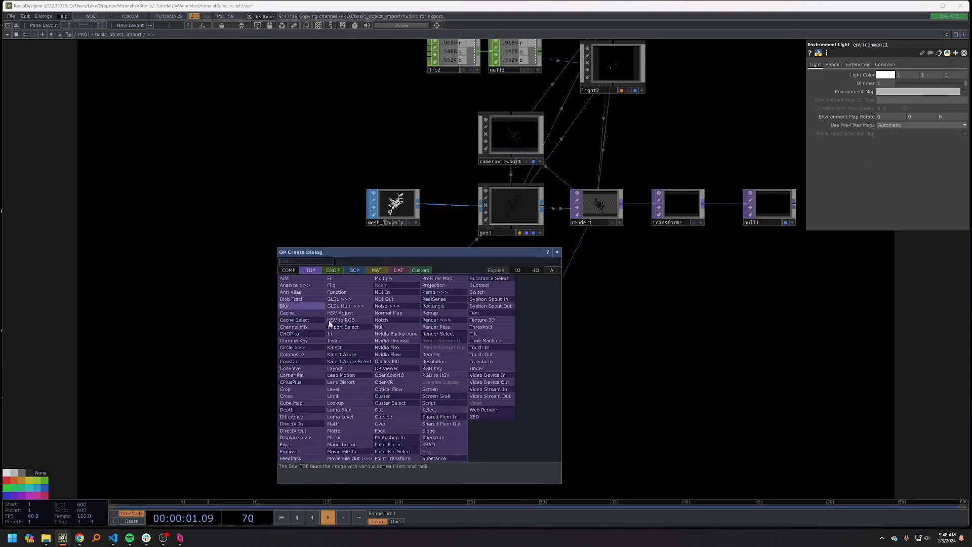
left_click(362, 451)
left_click(315, 371)
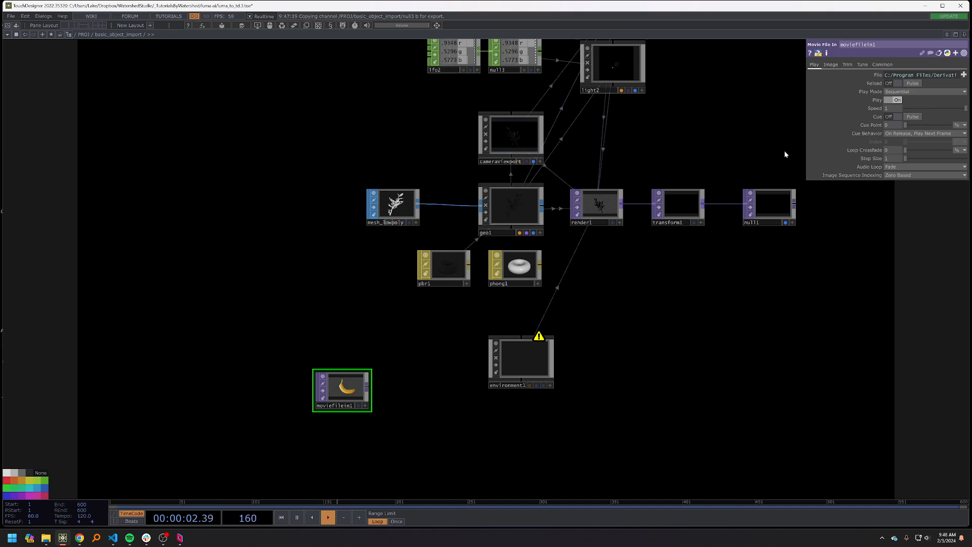
left_click(965, 76)
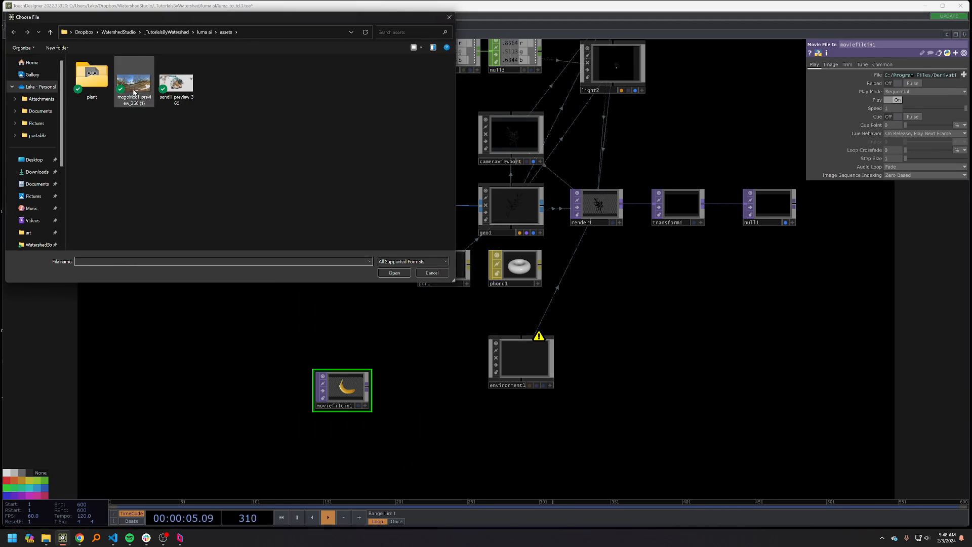
key("Escape")
- Line up moviefilein1, connect a Null TOP after it, and assign that Null as environment1's Environment Map
left_click_drag(352, 391, 351, 362)
left_click(434, 360)
left_click_drag(433, 361, 545, 359)
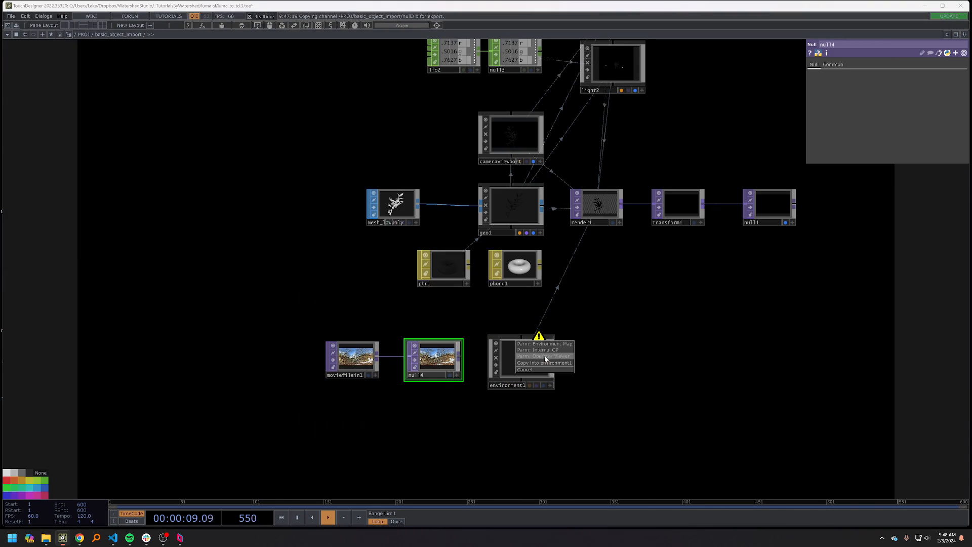
left_click(546, 345)
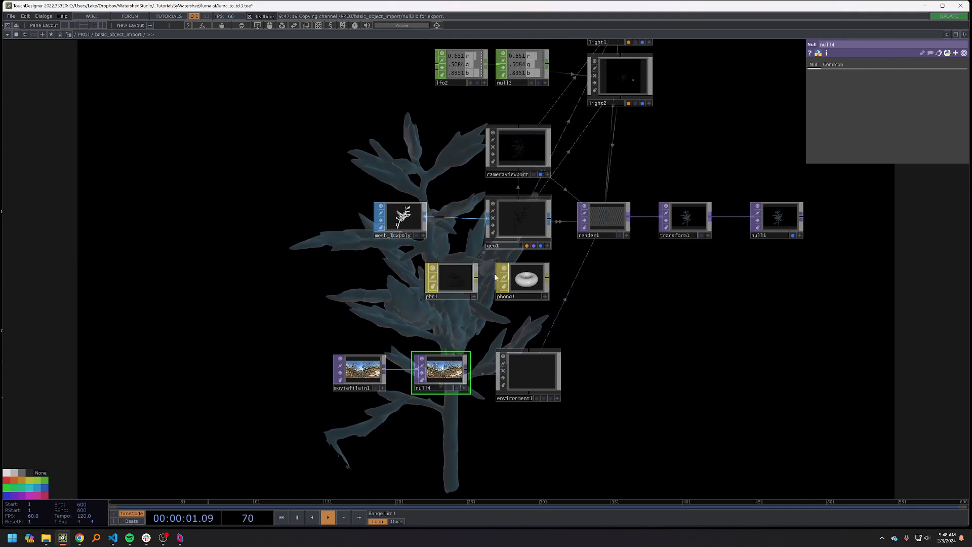
- Set the pbr1 material's Metallic to 0.613 and its Roughness to 0.065
left_click(460, 284)
left_click_drag(758, 113, 517, 138)
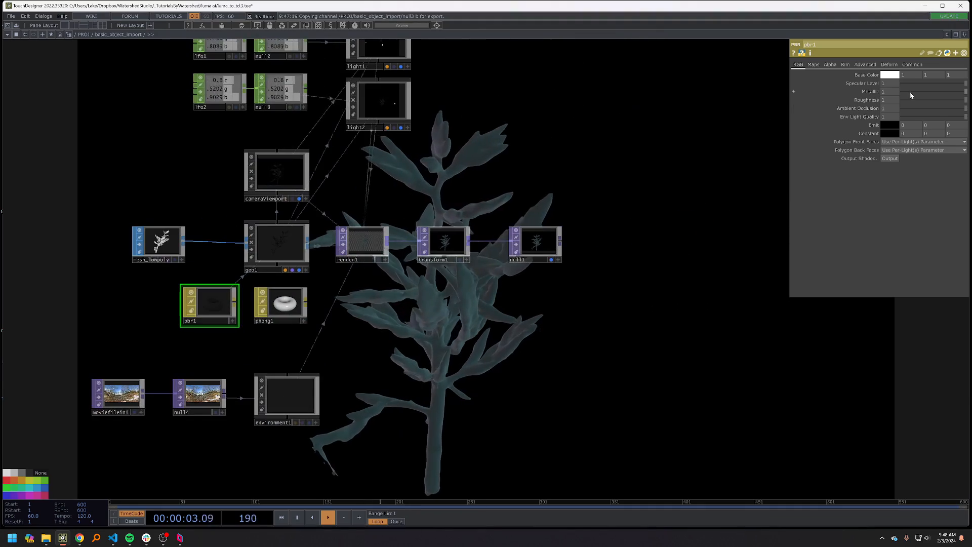
left_click_drag(924, 103, 898, 103)
left_click_drag(684, 122, 651, 177)
left_click_drag(576, 403, 641, 322)
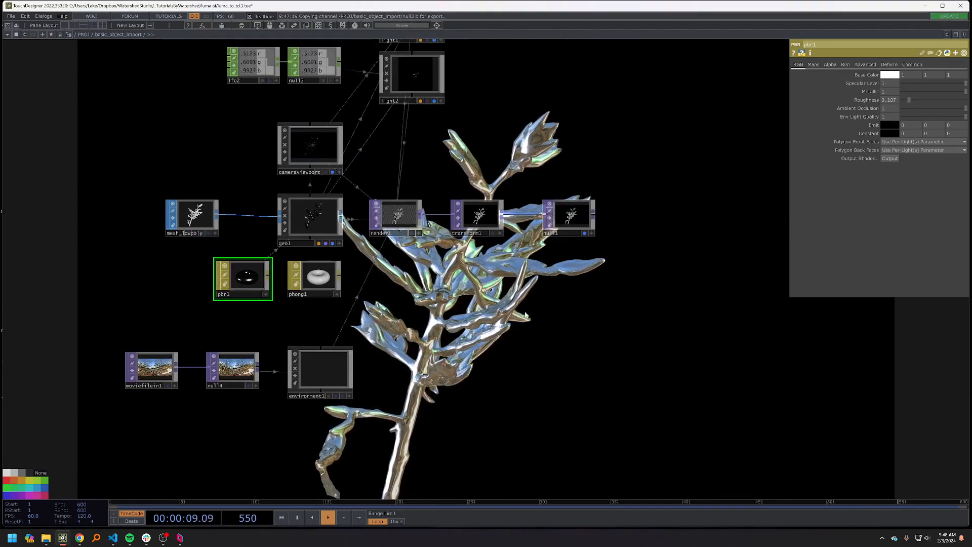
left_click(944, 93)
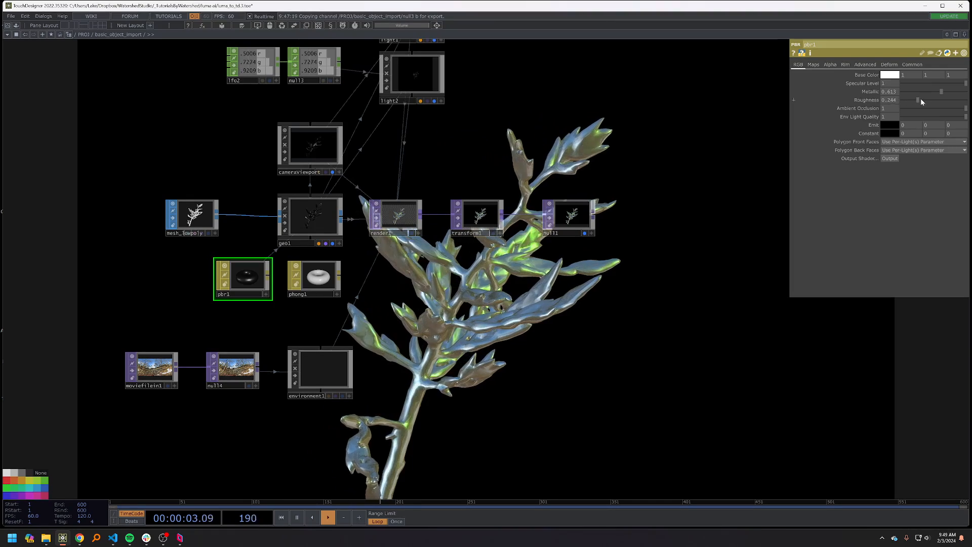
left_click_drag(909, 102, 912, 102)
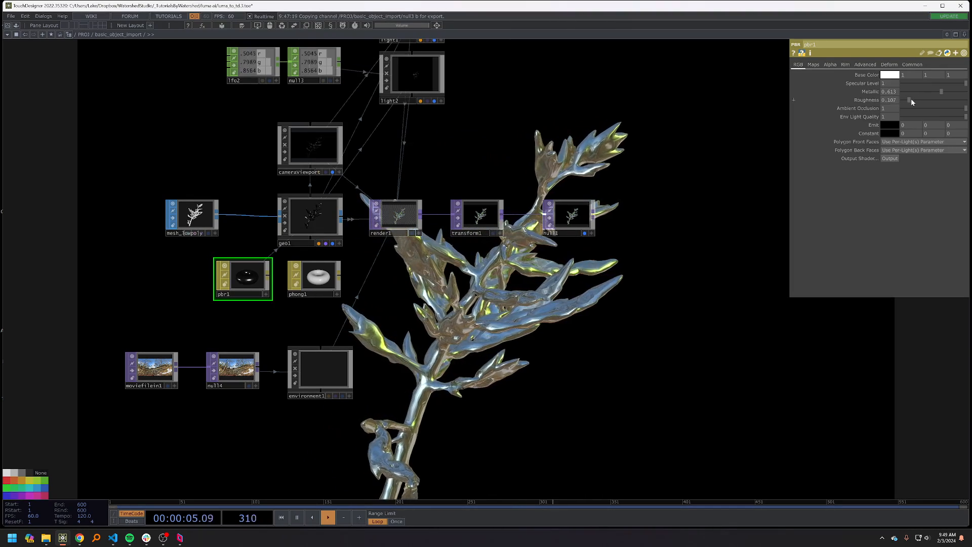
left_click_drag(729, 79, 714, 155)
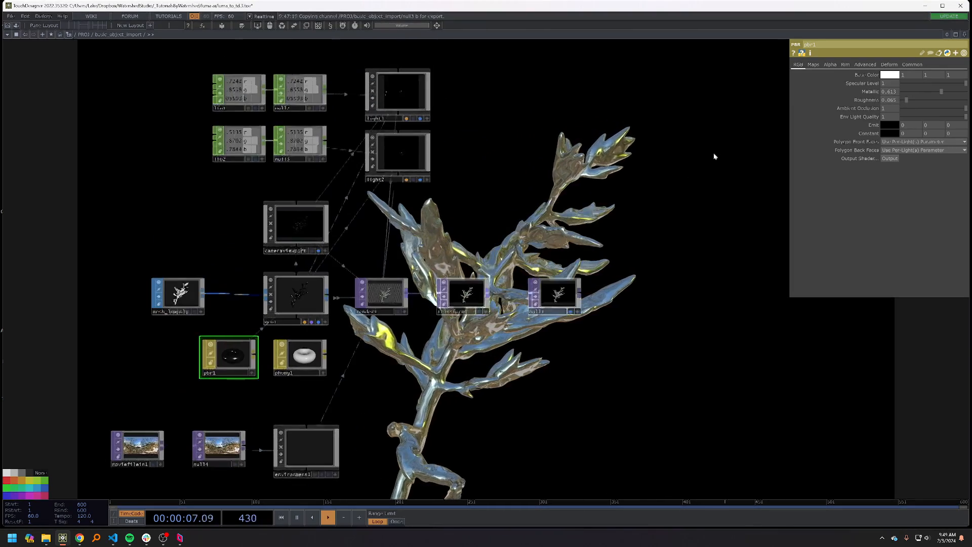
left_click_drag(631, 170, 548, 213)
- Group the environment light nodes in an annotation titled "Env Map from Luma 360 Image" and place it left of mesh_lowpoly
left_click_drag(439, 431, 539, 393)
scroll(571, 339, "down", 3)
left_click_drag(505, 423, 553, 390)
right_click_drag(367, 407, 346, 399)
mouse_move(462, 408)
left_mouse_down()
mouse_move(309, 242)
mouse_move(153, 185)
mouse_move(159, 196)
left_mouse_up()
key("shift+a")
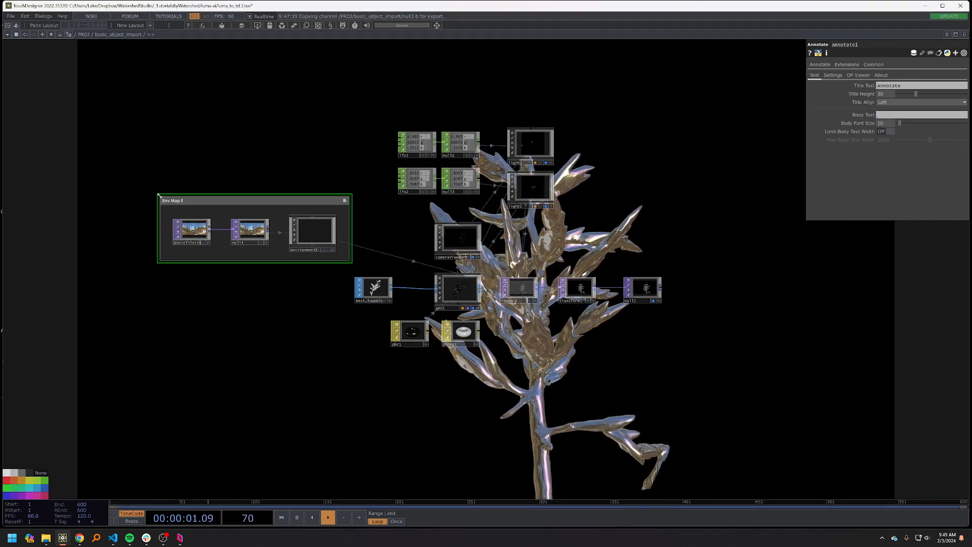
type("Luma 360 Image")
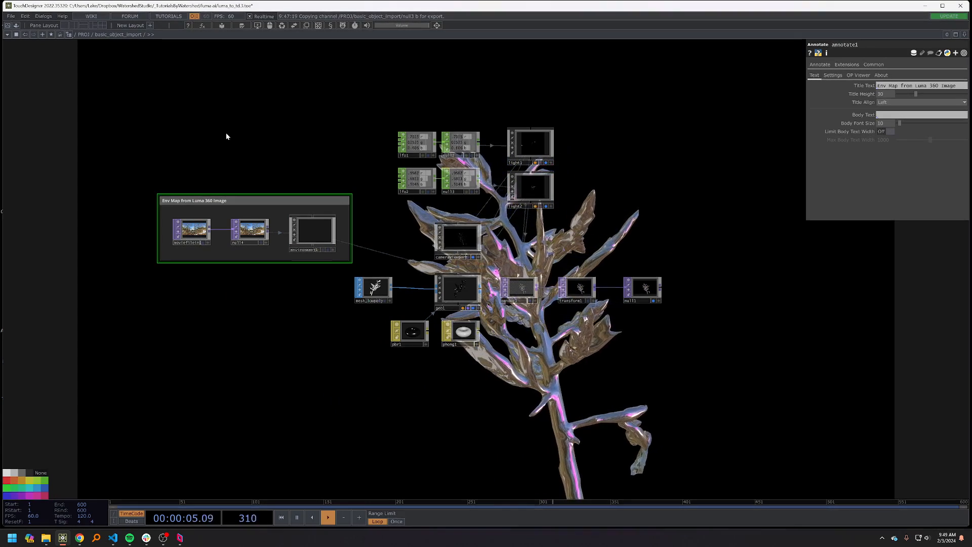
mouse_move(243, 201)
left_mouse_down()
mouse_move(168, 258)
mouse_move(147, 257)
left_mouse_up()
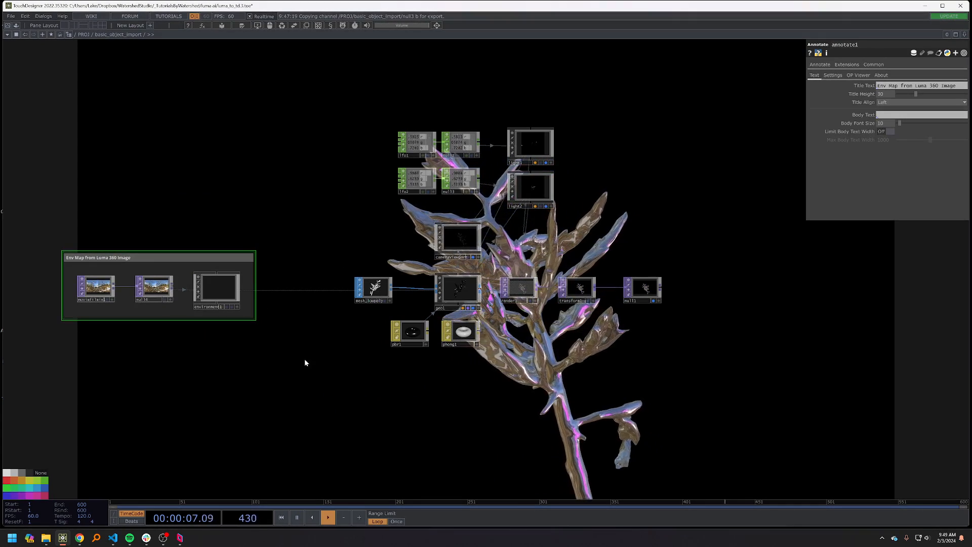
- Examine the texture images in the textures folder of the low poly plant export, and close the folder window
left_click_drag(488, 376, 547, 373)
scroll(575, 376, "down", 2)
scroll(575, 377, "down", 2)
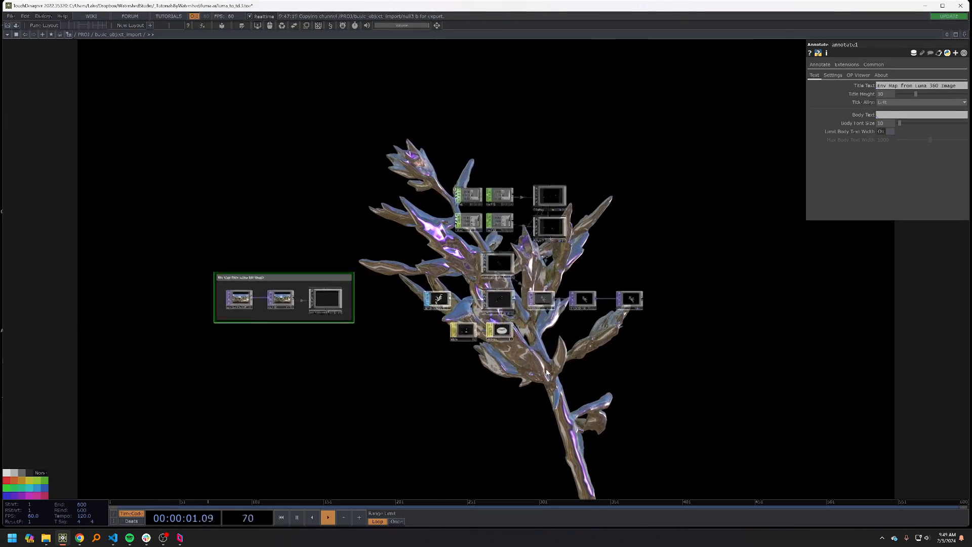
scroll(547, 372, "up", 3)
mouse_move(48, 541)
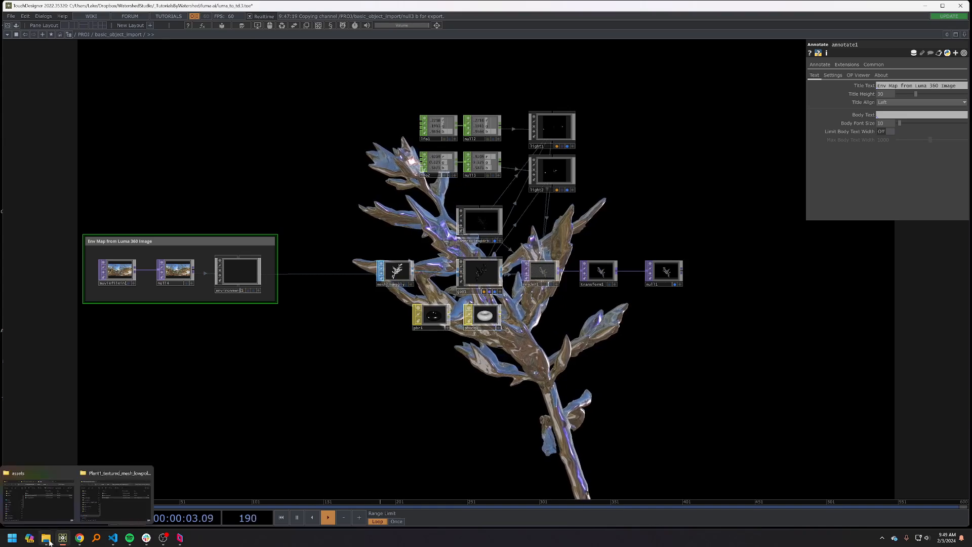
left_click(115, 499)
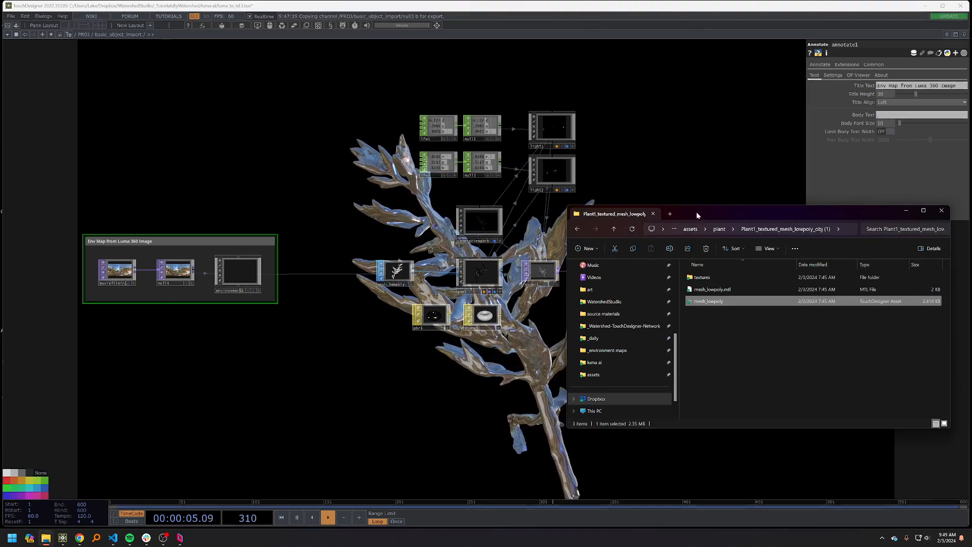
left_click_drag(697, 215, 583, 225)
double_click(623, 287)
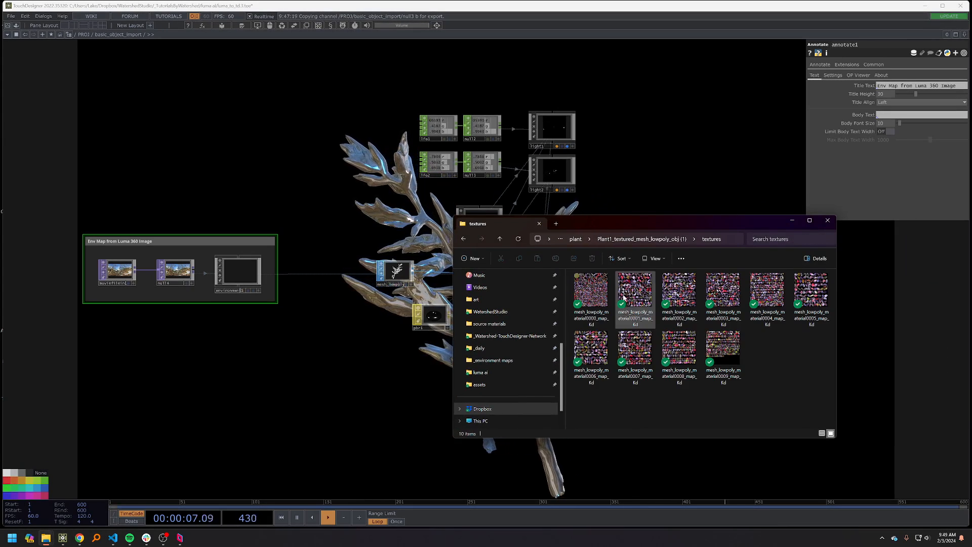
left_click(826, 222)
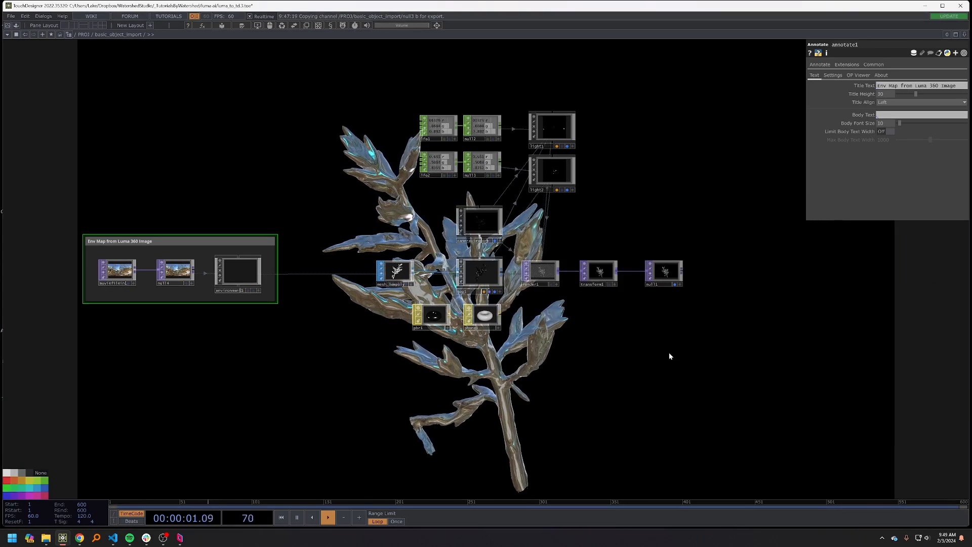
- Leave basic_object_import and open the usdx_import_with_textures component from the project network
scroll(601, 360, "down", 3)
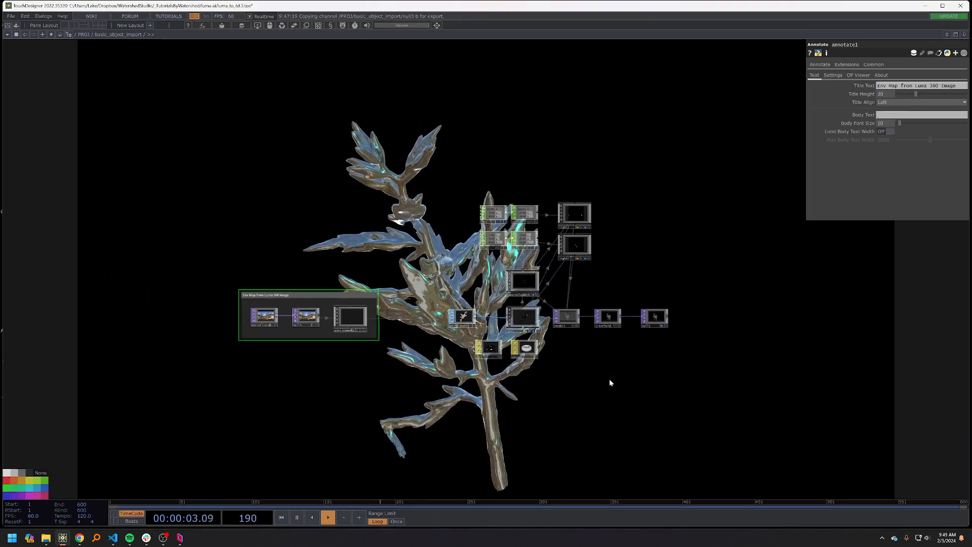
left_click_drag(598, 382, 588, 368)
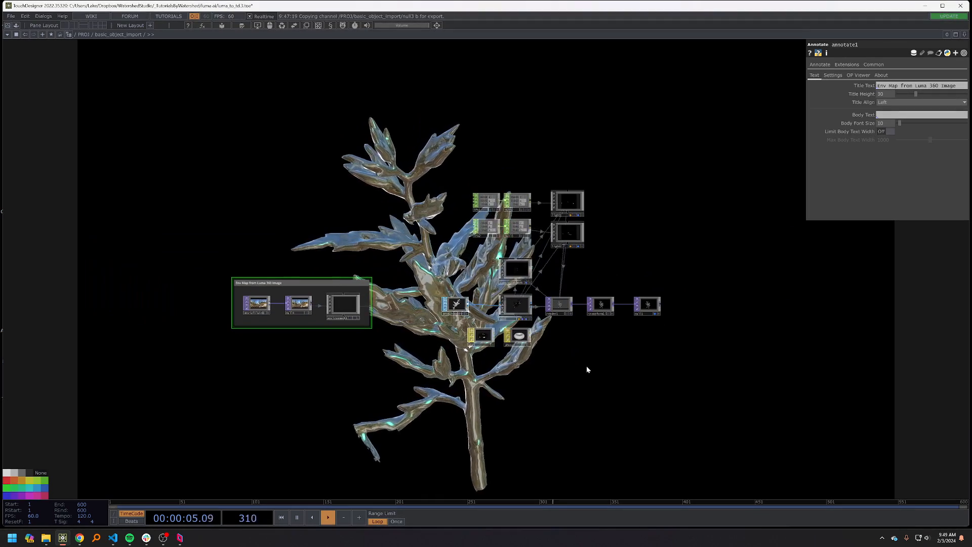
scroll(586, 365, "down", 2)
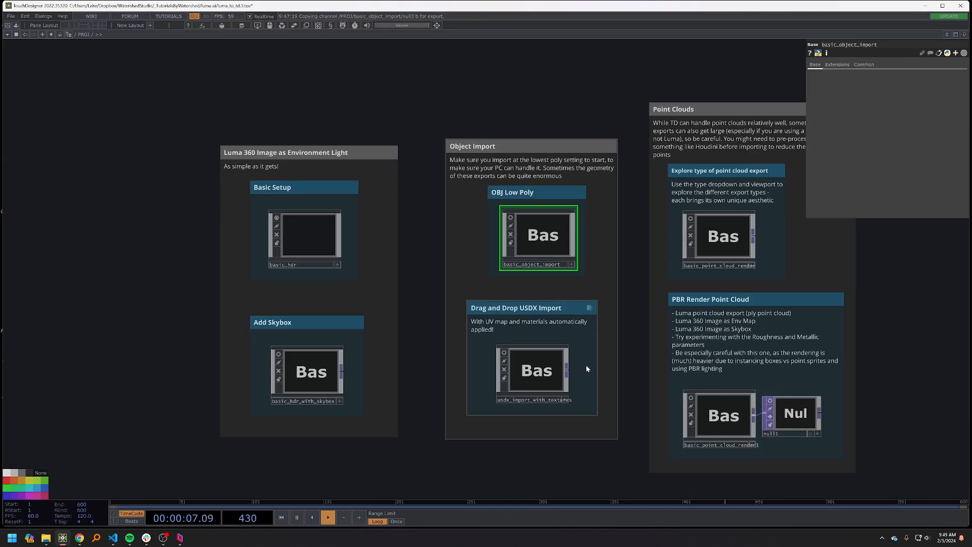
left_click(534, 370)
scroll(534, 370, "up", 2)
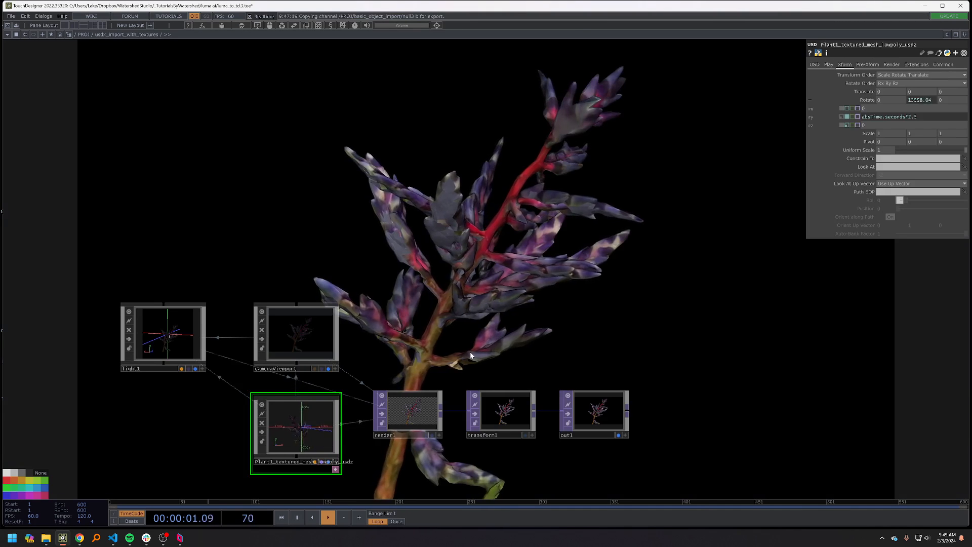
- Delete the plant's USD node and all remaining nodes to empty the usdx_import_with_textures network
key("Delete")
key("h")
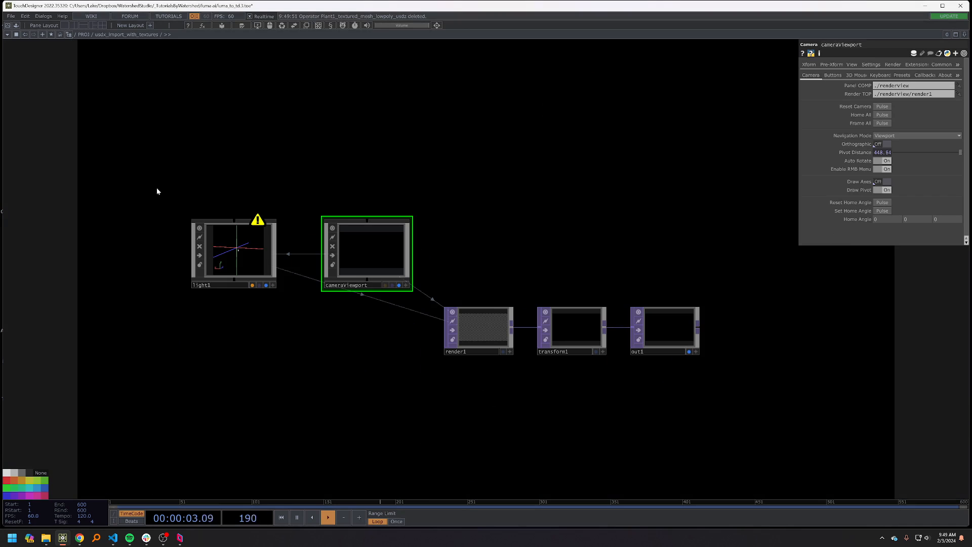
left_click_drag(157, 191, 759, 444)
key("Delete")
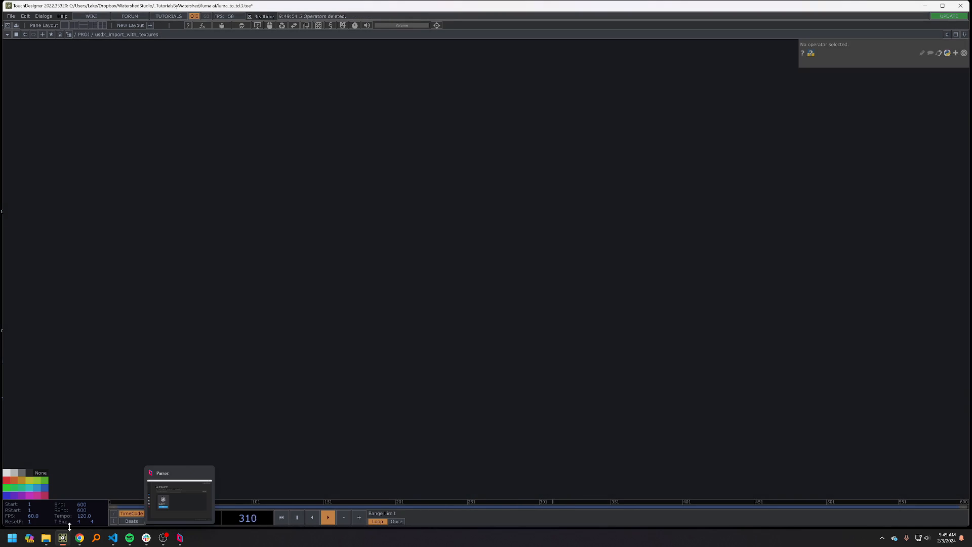
left_click(46, 538)
left_click(58, 493)
left_click(557, 303)
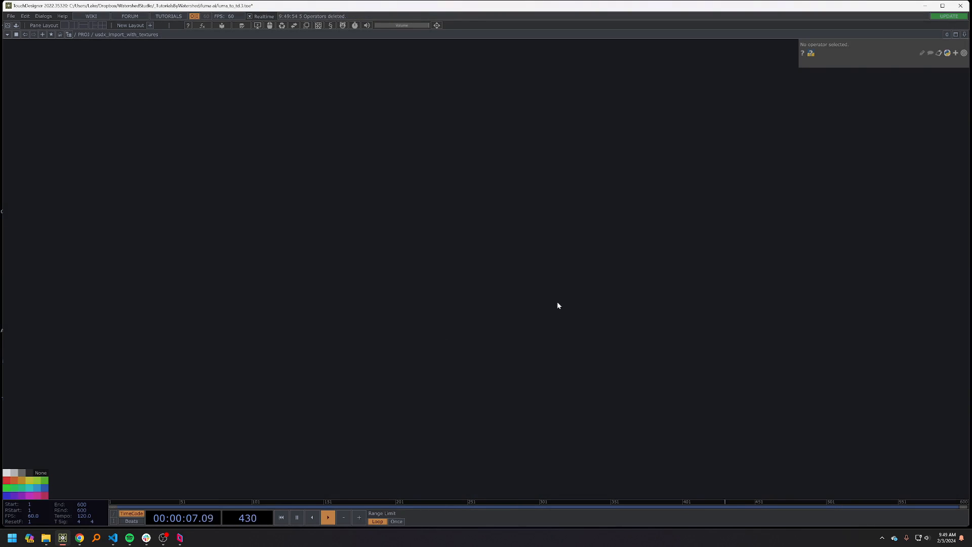
key("Tab")
left_click(421, 206)
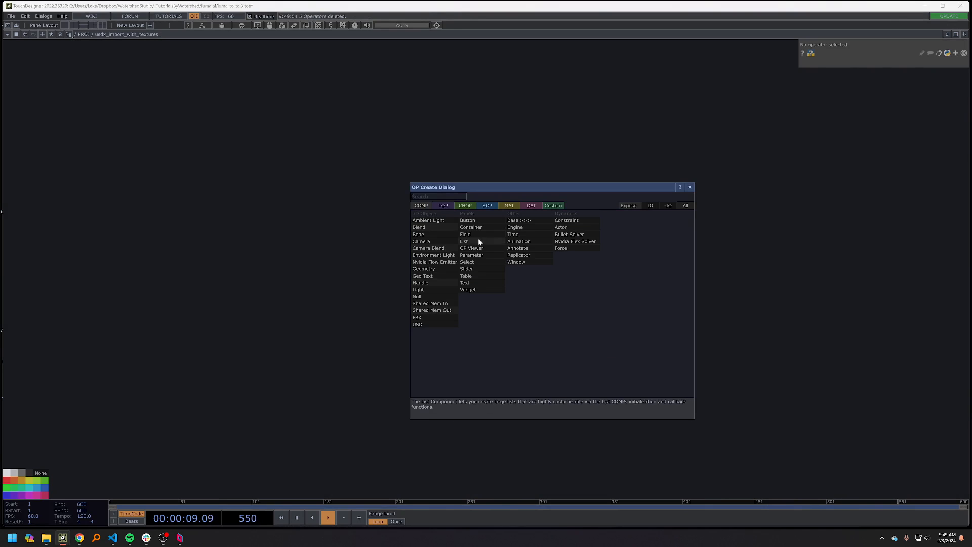
key("Escape")
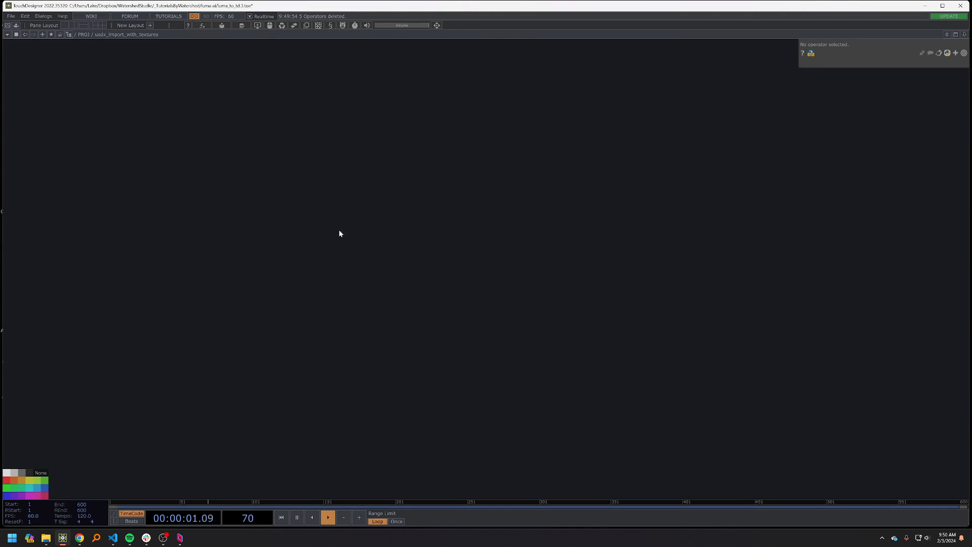
- Add the cameraViewport component from the palette's Tools and place a Render TOP below it
key("alt+l")
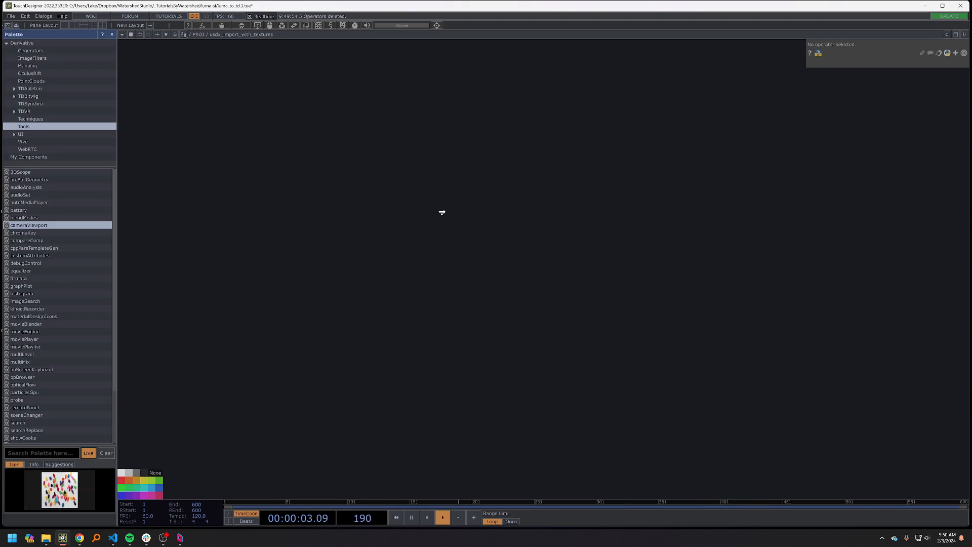
left_click_drag(442, 213, 446, 213)
key("Tab")
type("re")
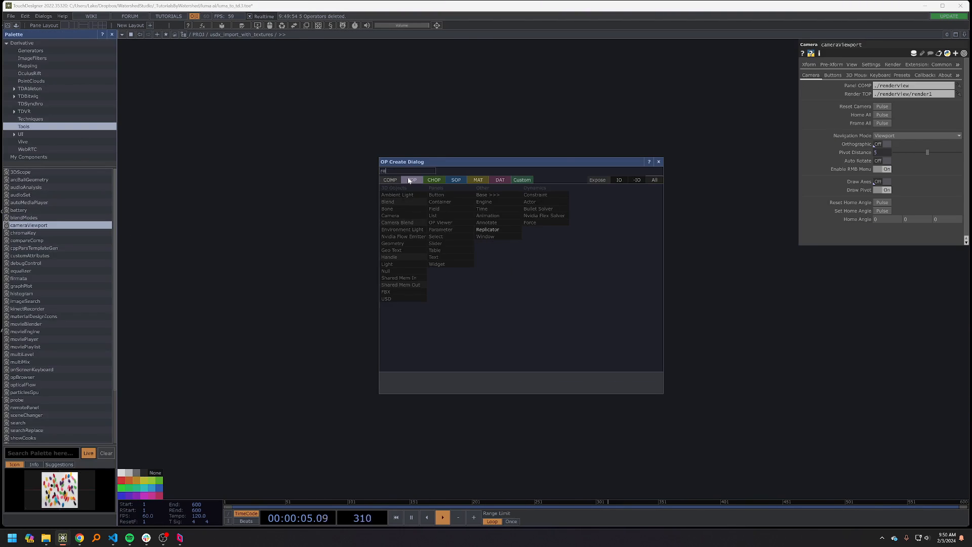
left_click(411, 181)
left_click(551, 266)
key("Escape")
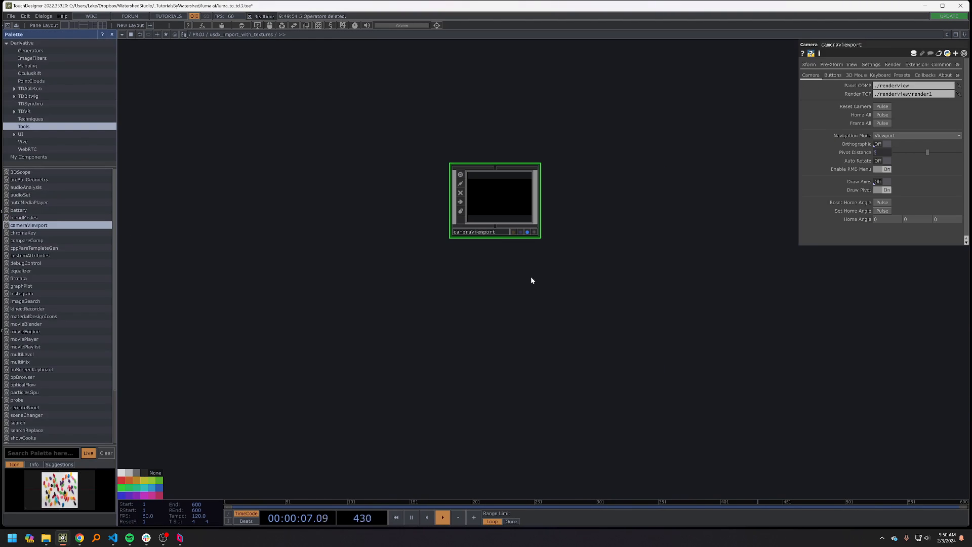
key("Tab")
key("Tab")
left_click(422, 181)
left_click(564, 245)
left_click(550, 258)
- Open the PROJ container's parameters beside render1's resolution settings and connect a Null TOP to render1's output
right_click(199, 34)
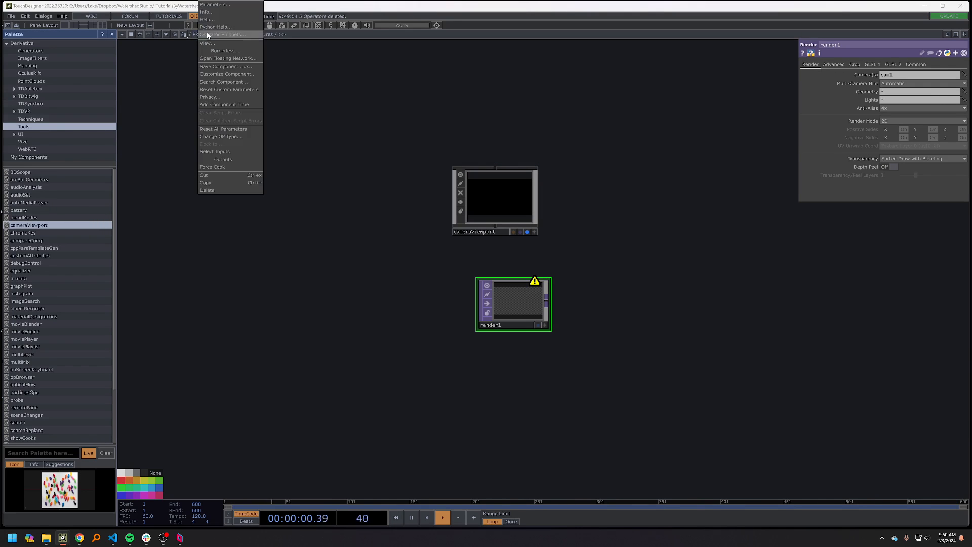
left_click(215, 5)
left_click(923, 66)
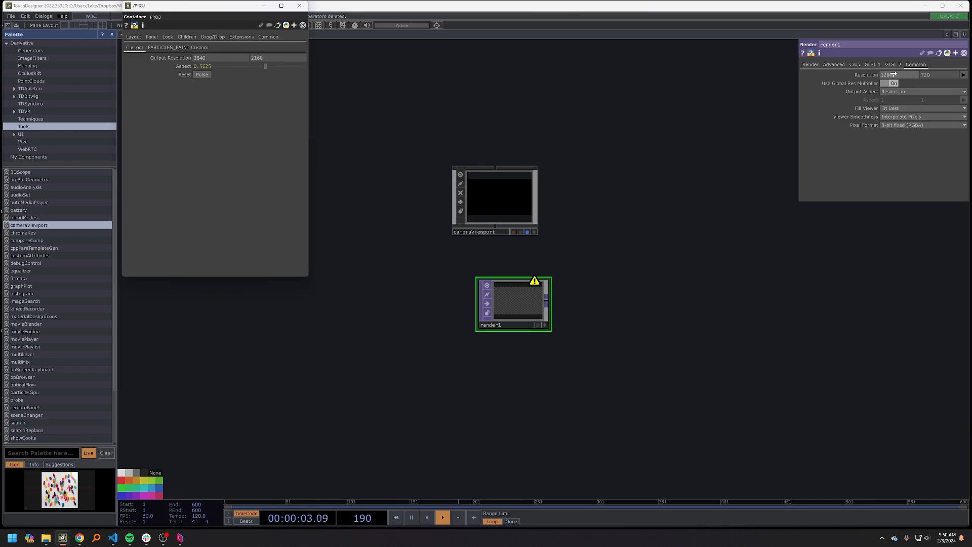
left_click_drag(518, 317, 686, 319)
left_click(686, 320)
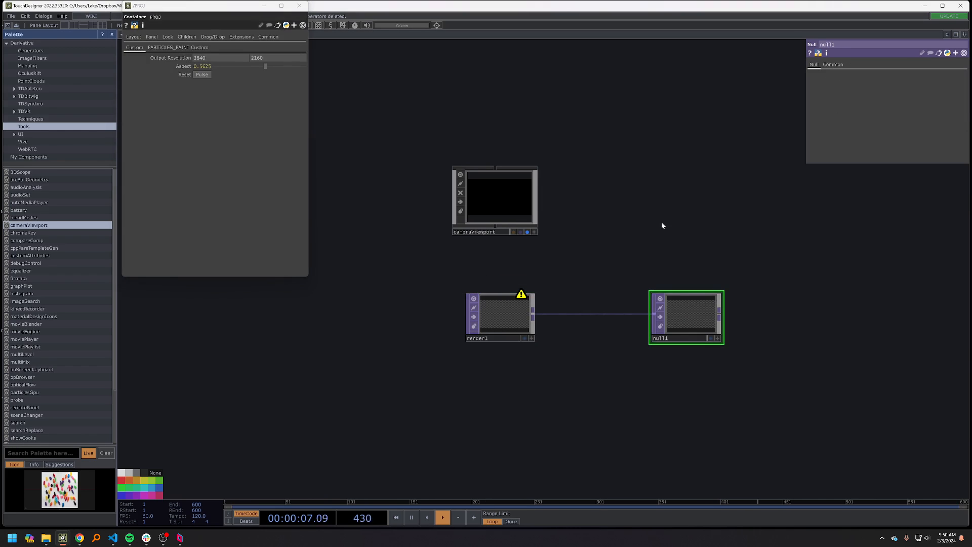
- Add a Light COMP to the network and place it beside the cameraViewport component
left_click_drag(625, 286, 728, 298)
left_click_drag(456, 285, 526, 292)
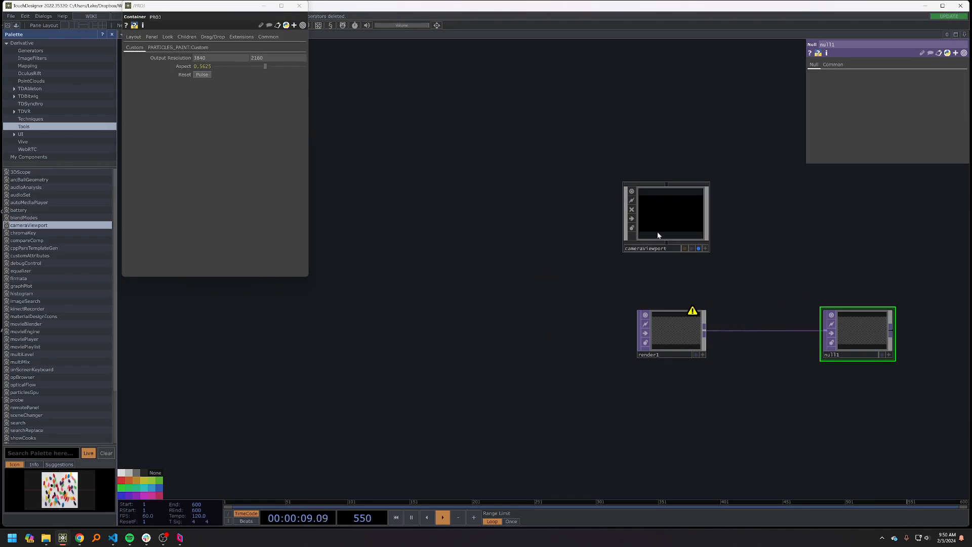
left_click_drag(658, 200, 670, 228)
key("Tab")
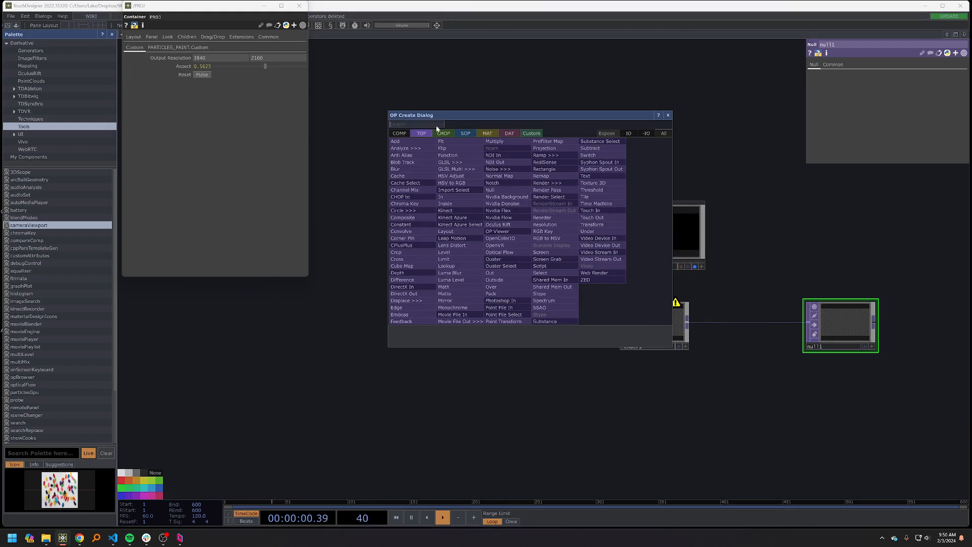
left_click(401, 134)
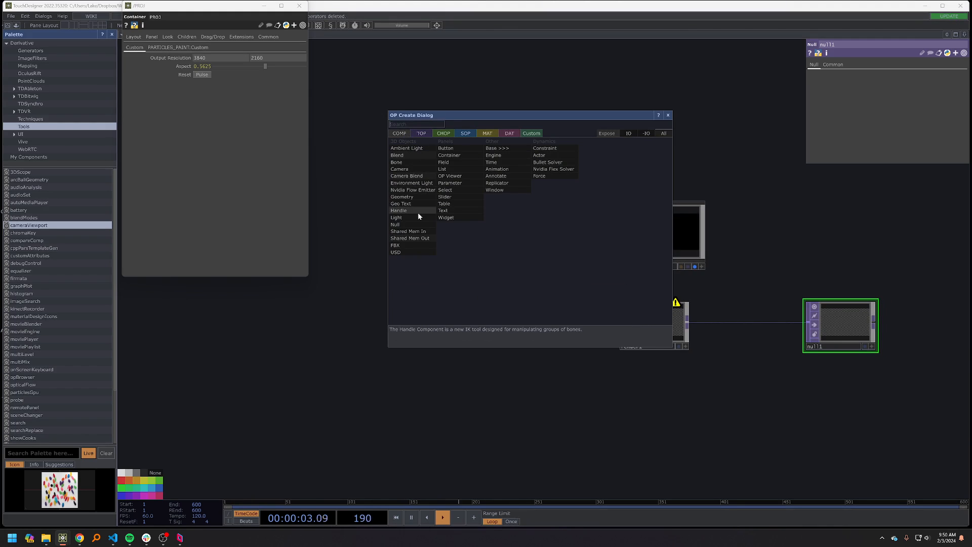
left_click(405, 217)
left_click(663, 147)
left_click_drag(672, 163, 553, 256)
- Set the light's Dimmer to 3
left_click(847, 65)
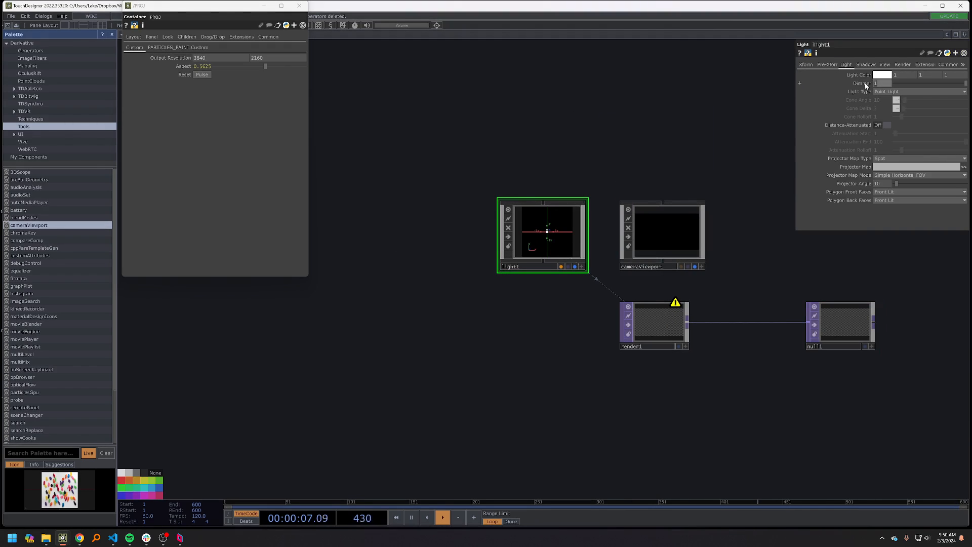
type("3")
key("Return")
left_click_drag(784, 281, 768, 231)
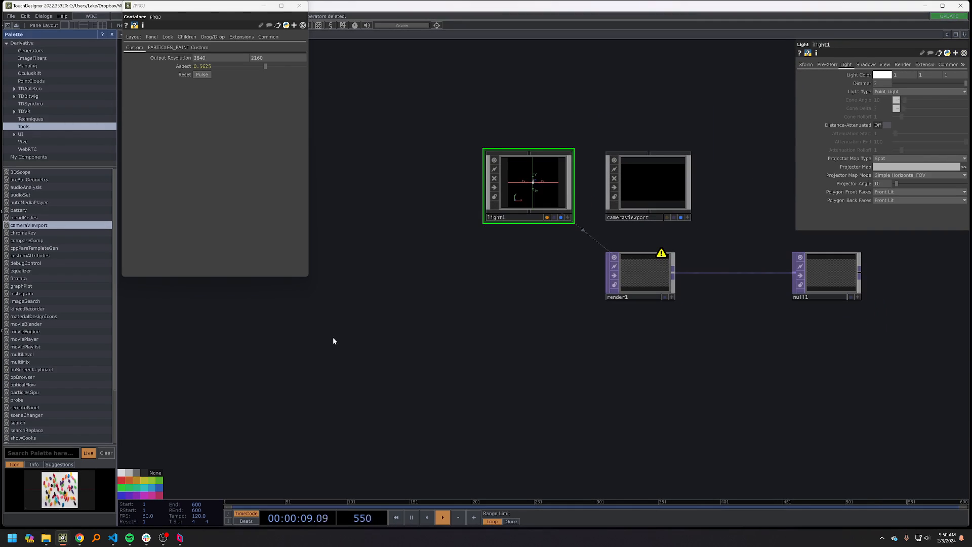
- Close the palette and move the floating PROJ parameter window clear of the network nodes
left_click_drag(334, 340, 242, 387)
left_click(112, 34)
left_click_drag(162, 5, 45, 100)
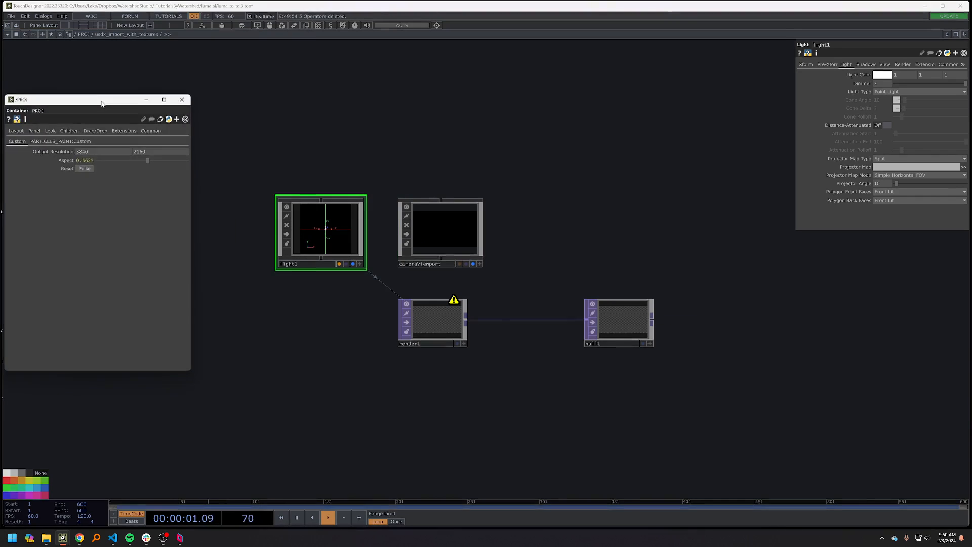
- Switch to File Explorer and open the plant folder inside the luma ai assets folder
left_click(45, 538)
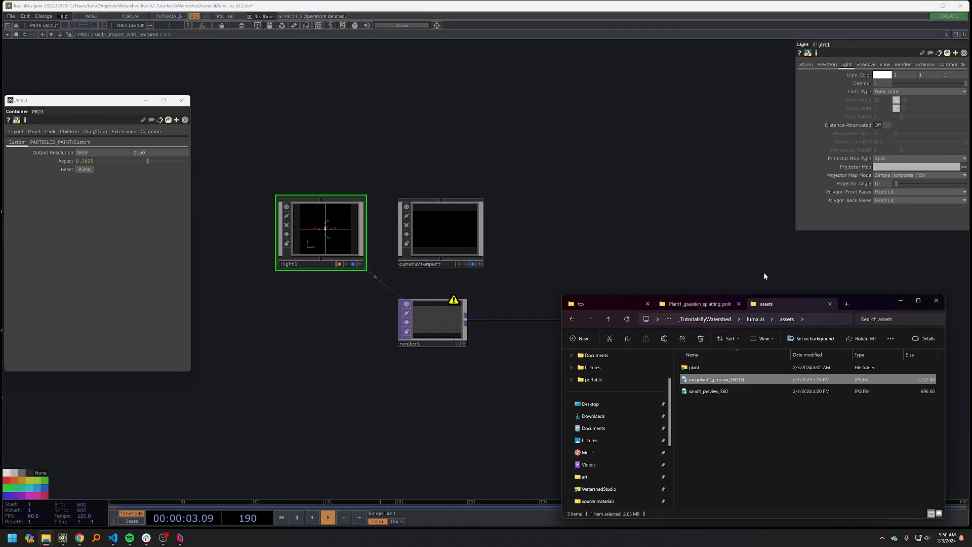
left_click_drag(843, 306, 841, 252)
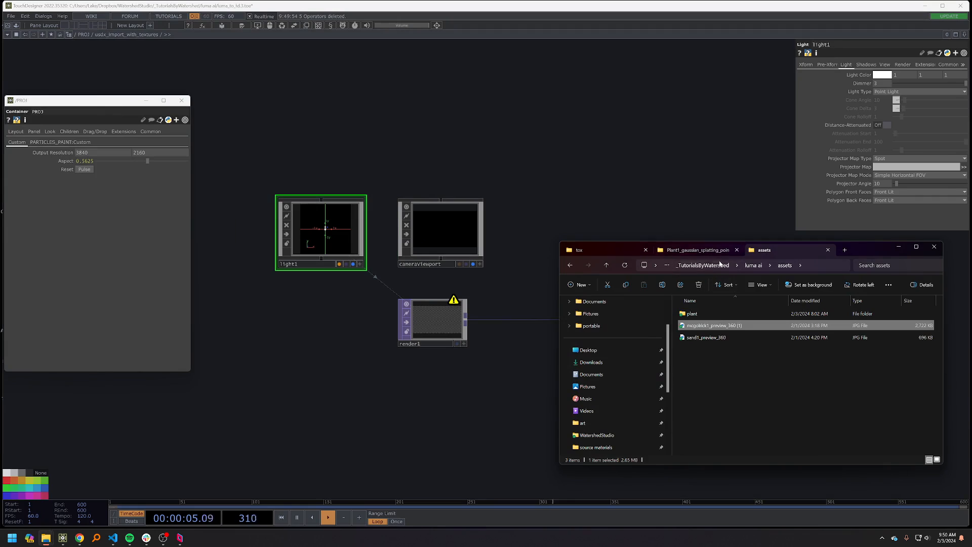
left_click(753, 266)
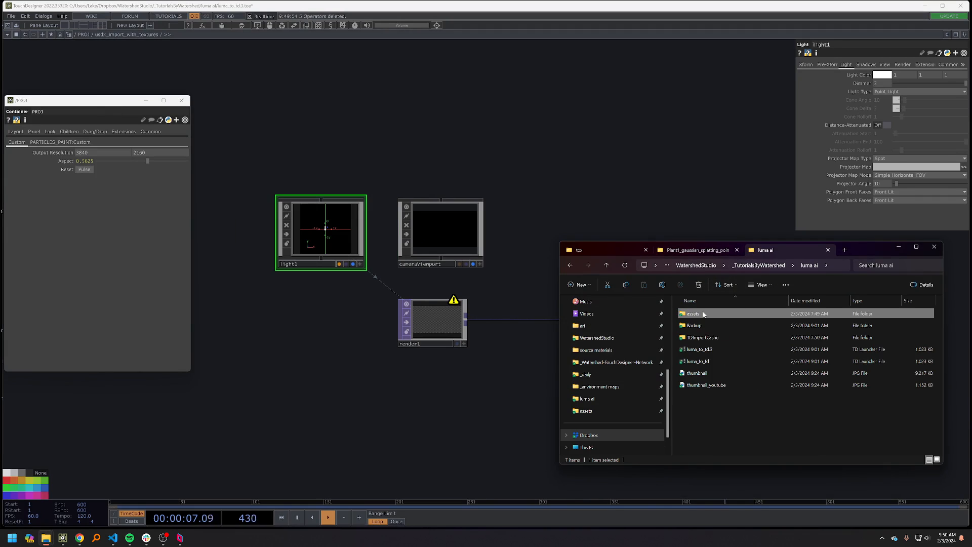
double_click(704, 314)
double_click(720, 315)
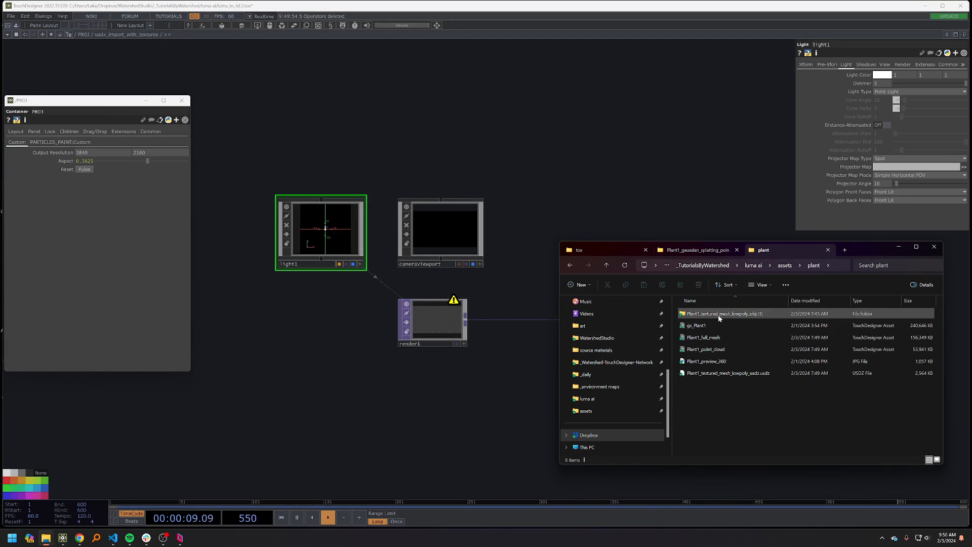
- Import Plant1_textured_mesh_lowpoly_usdz.usdz into the usdx_import_with_textures network and position its component below light1
left_click(752, 375)
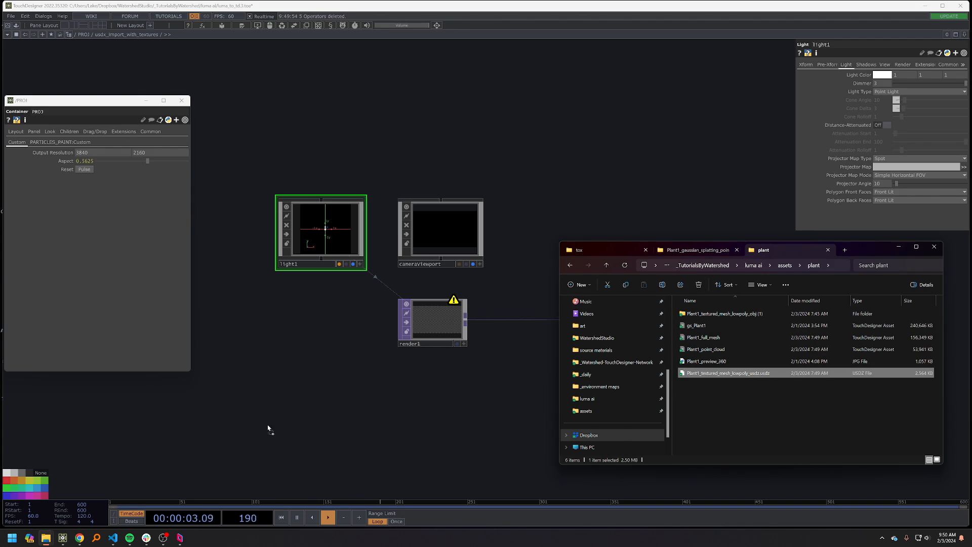
left_click_drag(268, 429, 263, 390)
left_click_drag(355, 399, 525, 400)
left_click_drag(447, 399, 487, 344)
scroll(494, 347, "up", 5)
- Assign cameraViewport as render1's camera and the imported Plant1 USD component as its geometry
left_click(679, 302)
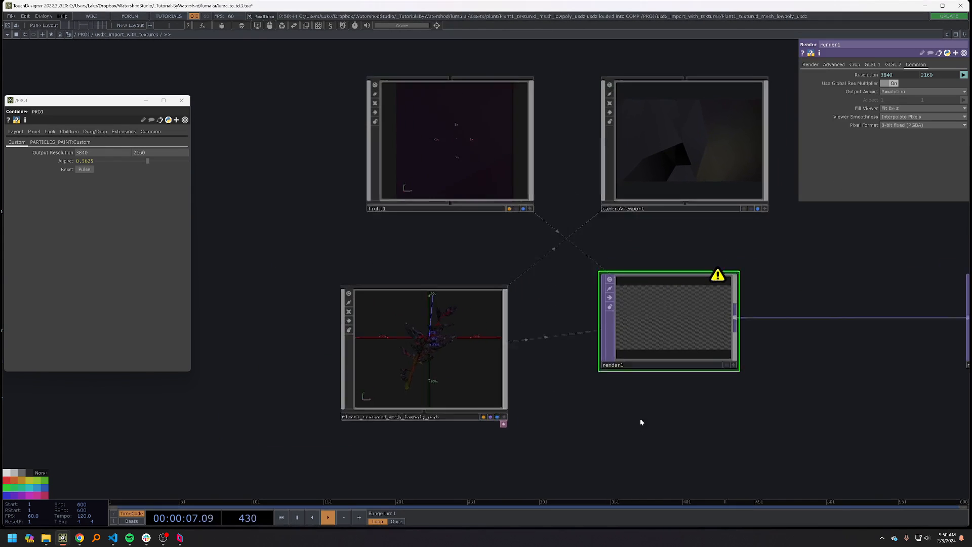
left_click(811, 66)
mouse_move(398, 159)
left_mouse_down()
mouse_move(612, 146)
mouse_move(384, 155)
left_mouse_up()
left_click_drag(695, 161, 906, 75)
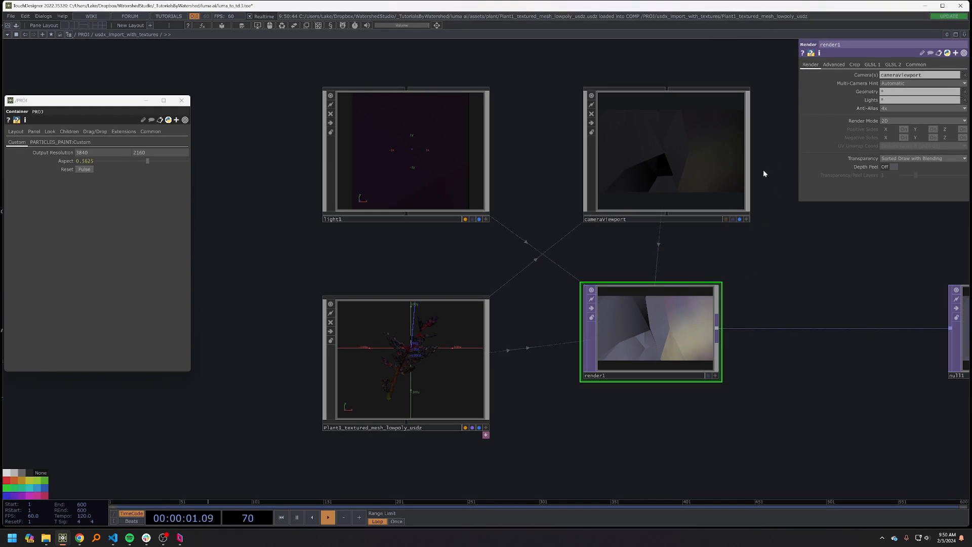
left_click_drag(411, 352, 905, 91)
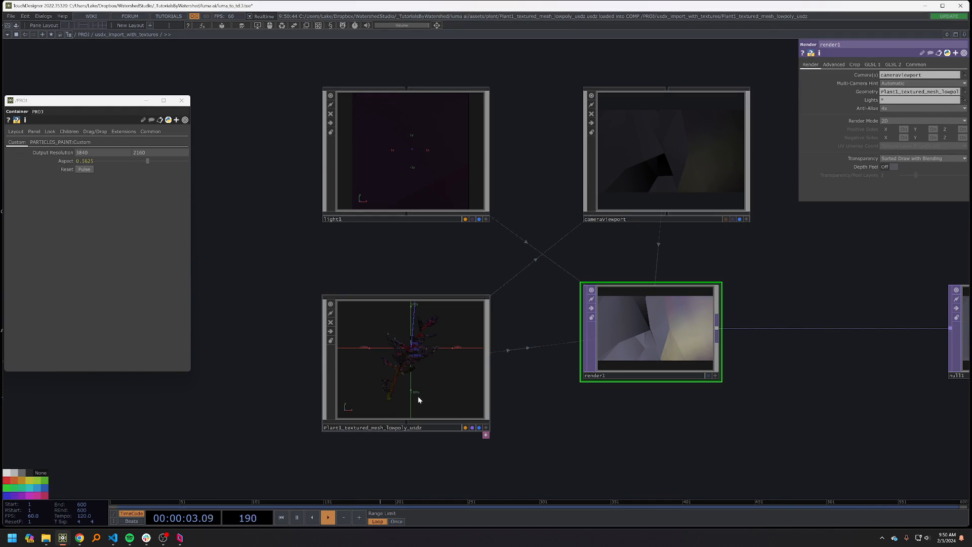
- Select cameraViewport to show its Camera parameters, including the Panel COMP reference
left_click(383, 385)
left_click(633, 213)
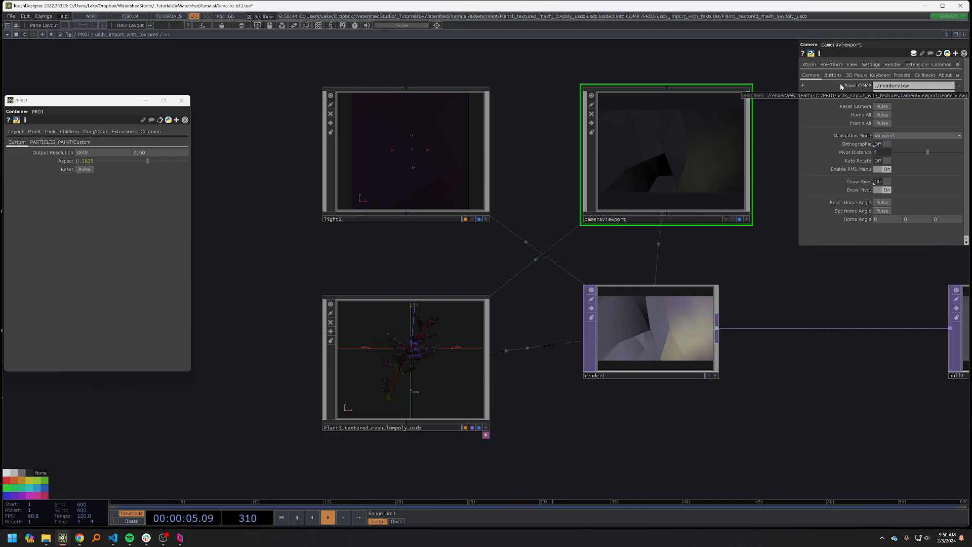
- Display the null1 output as the background of the network editor
left_click_drag(755, 407, 714, 409)
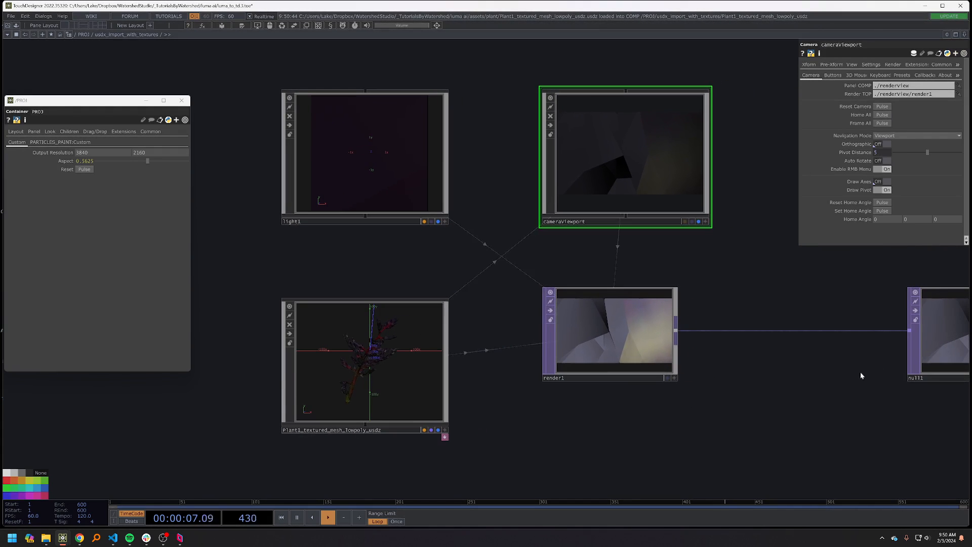
left_click(923, 339)
key("d")
scroll(777, 295, "down", 4)
- Home the cameraViewport camera on all geometry to frame the whole plant model
left_click(735, 276)
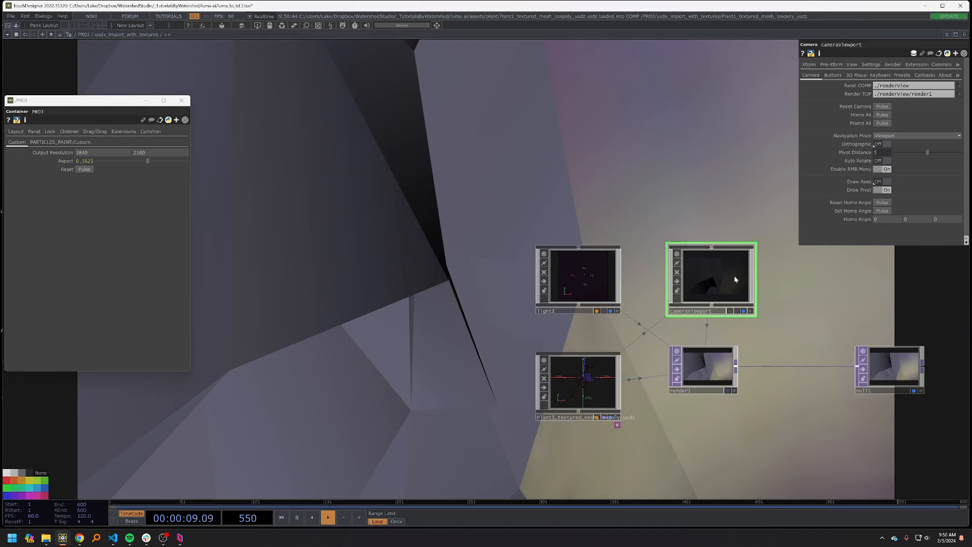
left_click_drag(696, 152, 545, 163)
left_click(883, 115)
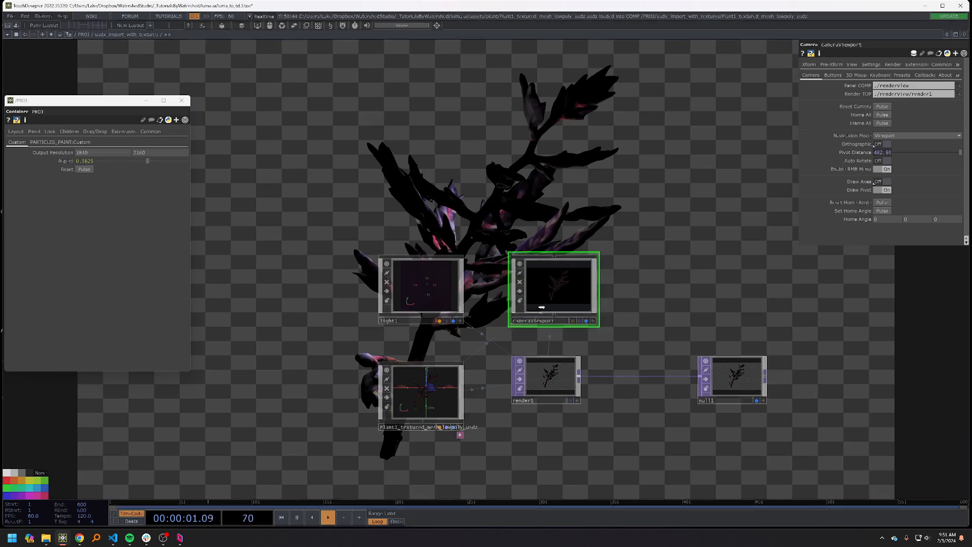
left_click_drag(606, 184, 626, 197)
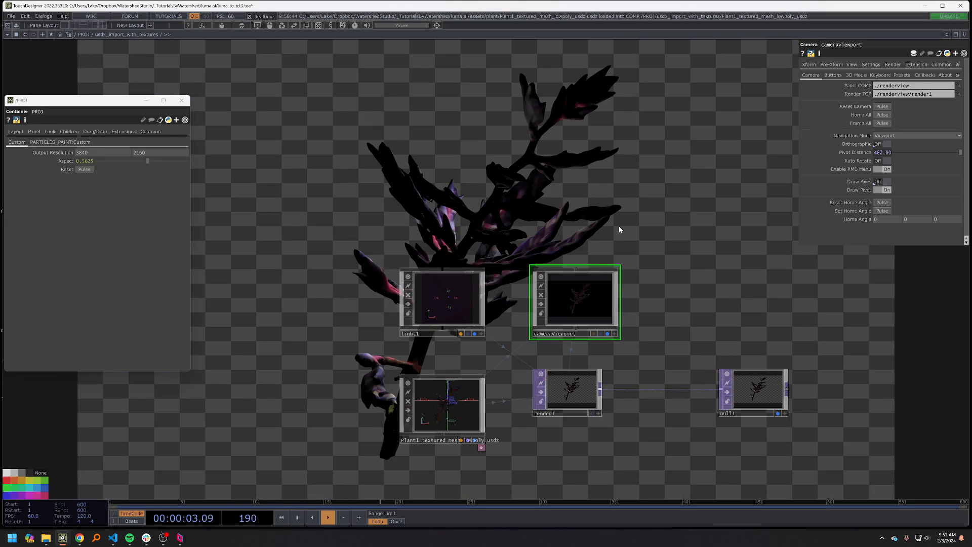
left_click_drag(549, 170, 533, 152)
- Constrain light1 to cameraViewport and make it look at the Plant1_textured_mesh_lowpoly_usdz component
left_click(442, 275)
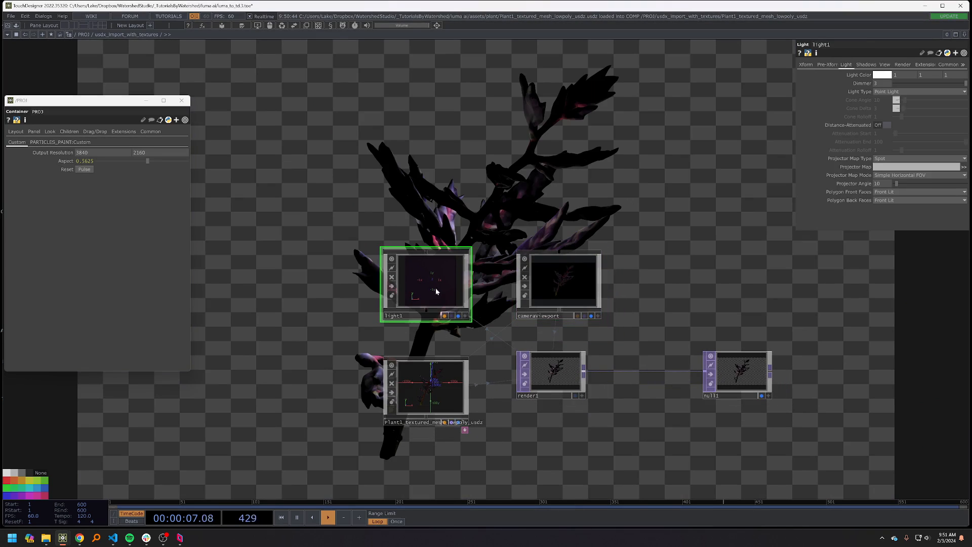
left_click(812, 65)
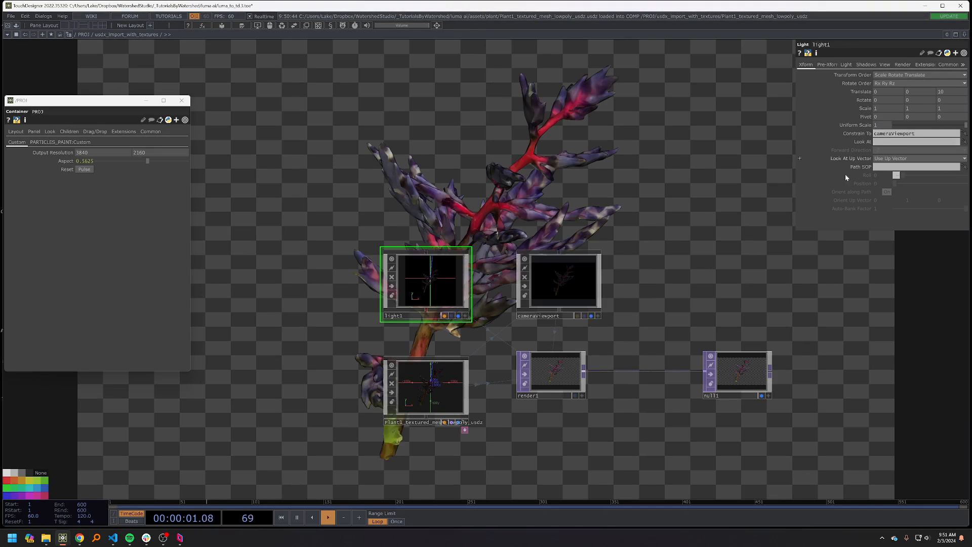
left_click_drag(411, 397, 917, 142)
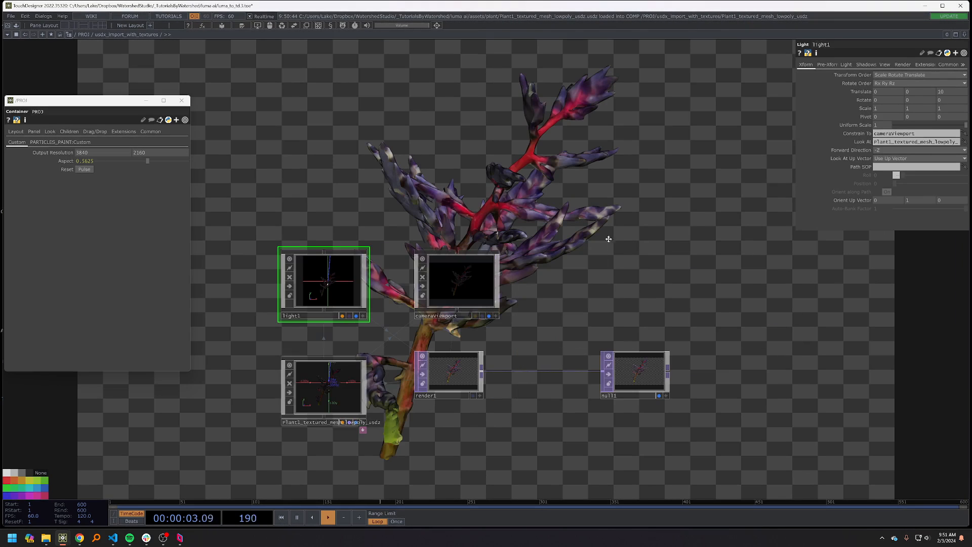
left_click_drag(609, 239, 826, 231)
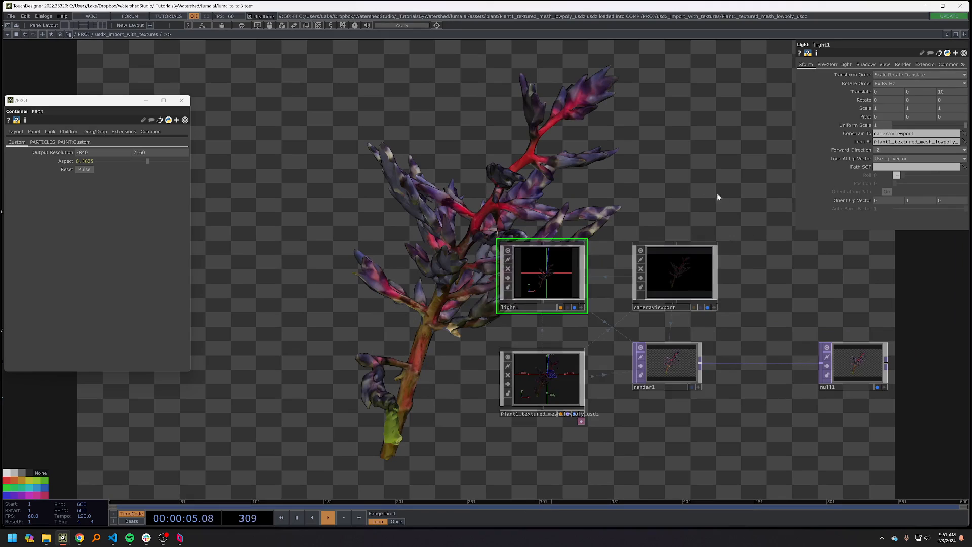
- Close the floating PROJ parameter window to clear the view of the rendered plant
left_click_drag(718, 197, 453, 254)
left_click(181, 101)
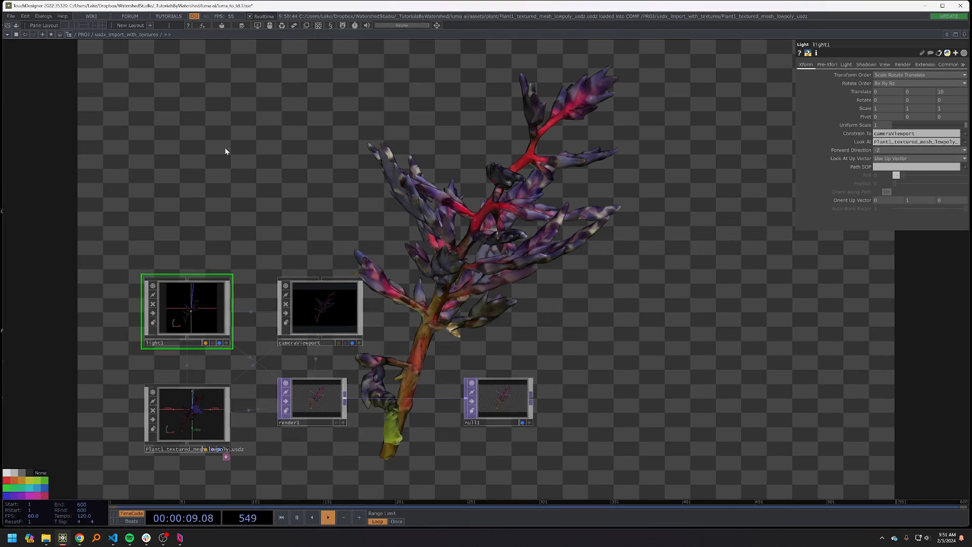
left_click_drag(308, 226, 304, 210)
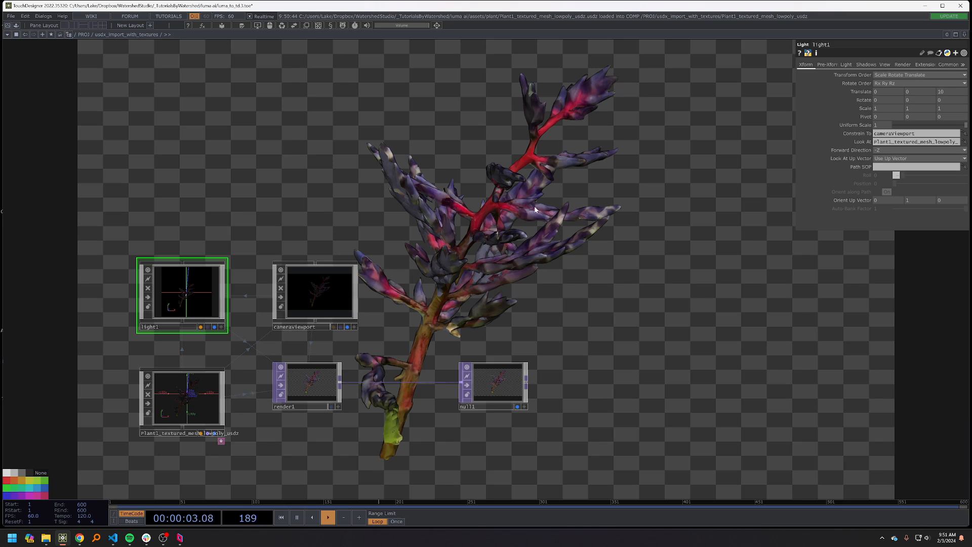
left_click_drag(530, 215, 526, 219)
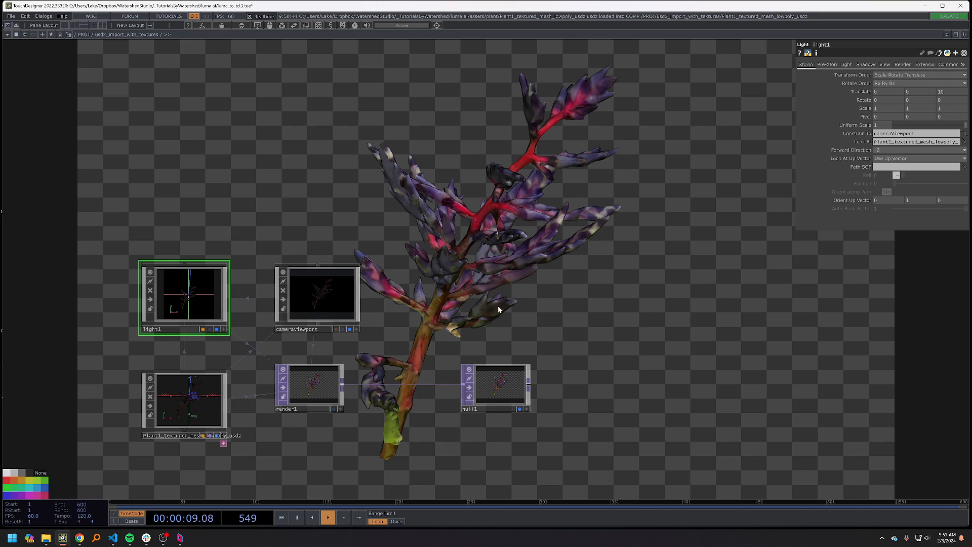
left_click_drag(668, 188, 709, 169)
mouse_move(589, 253)
left_mouse_down()
mouse_move(606, 233)
mouse_move(594, 239)
left_mouse_up()
- Open the Materials network inside the imported plant USD component
double_click(231, 374)
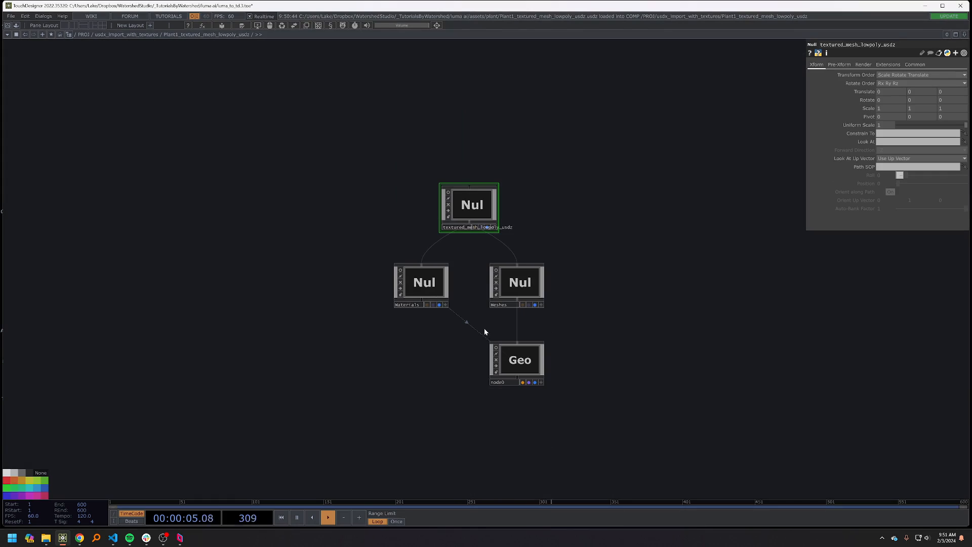
scroll(484, 328, "up", 4)
double_click(357, 256)
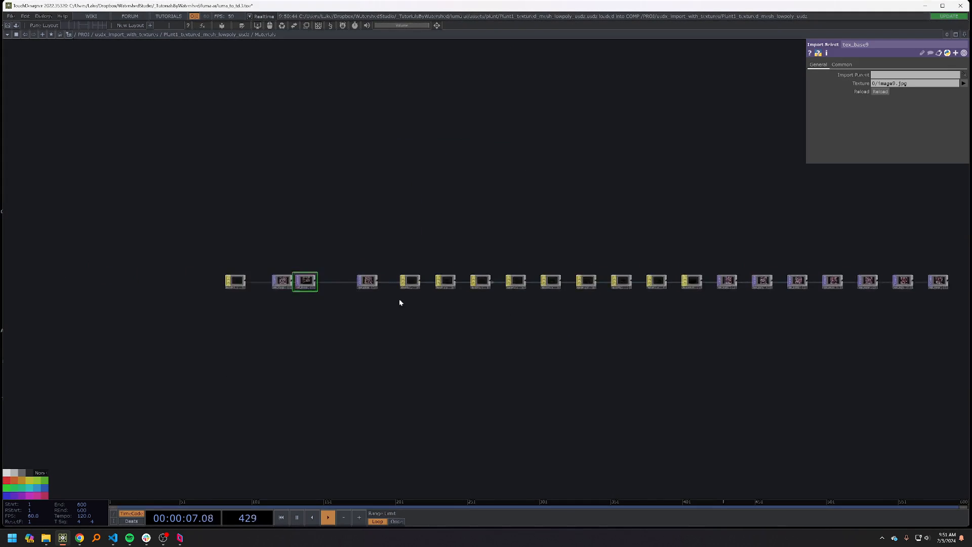
scroll(393, 293, "up", 5)
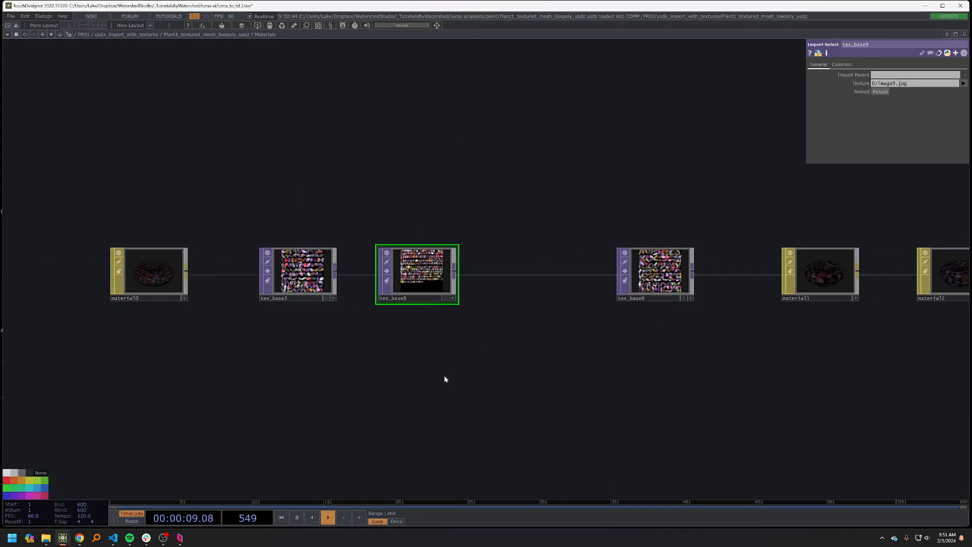
- Examine the PBR material nodes and base texture nodes along the Materials chain, then go back up one level
scroll(415, 375, "down", 5)
left_click(569, 331)
scroll(587, 329, "up", 5)
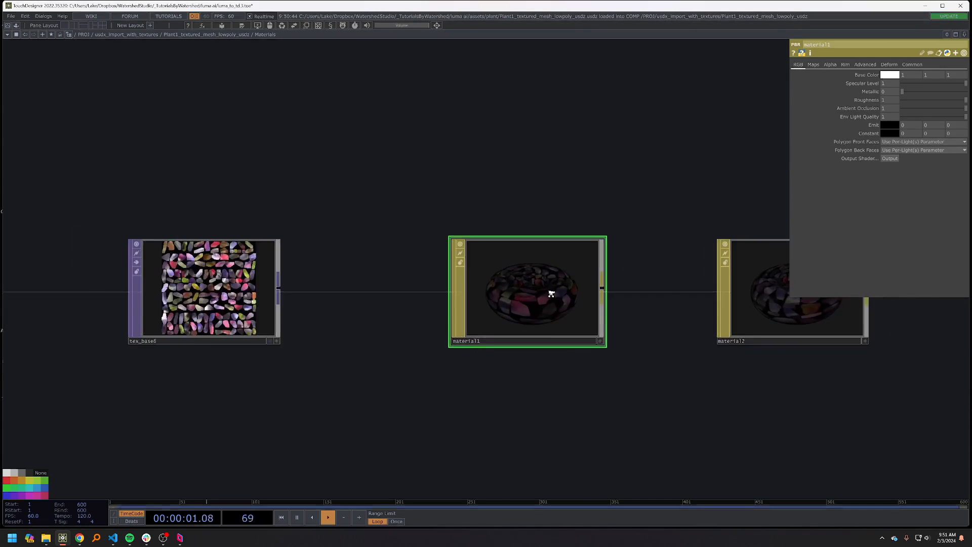
scroll(552, 294, "up", 2)
scroll(552, 293, "down", 2)
left_click(214, 312)
scroll(214, 311, "down", 5)
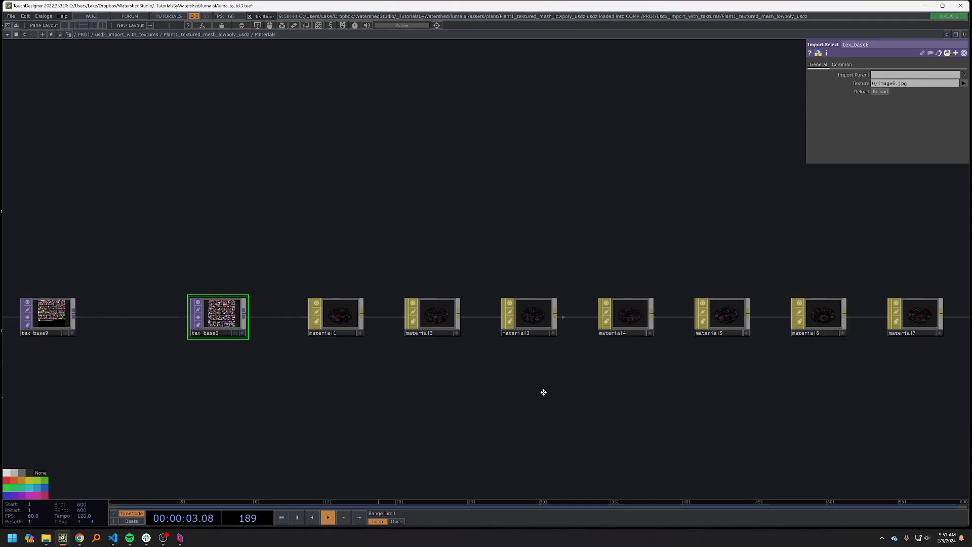
scroll(496, 393, "down", 3)
scroll(875, 354, "up", 3)
left_click(738, 359)
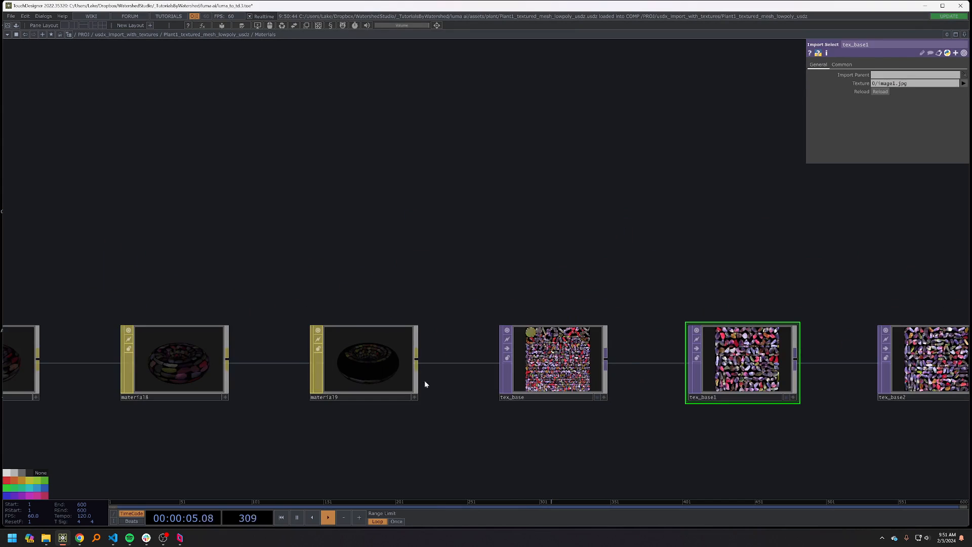
left_click(405, 362)
scroll(528, 360, "down", 5)
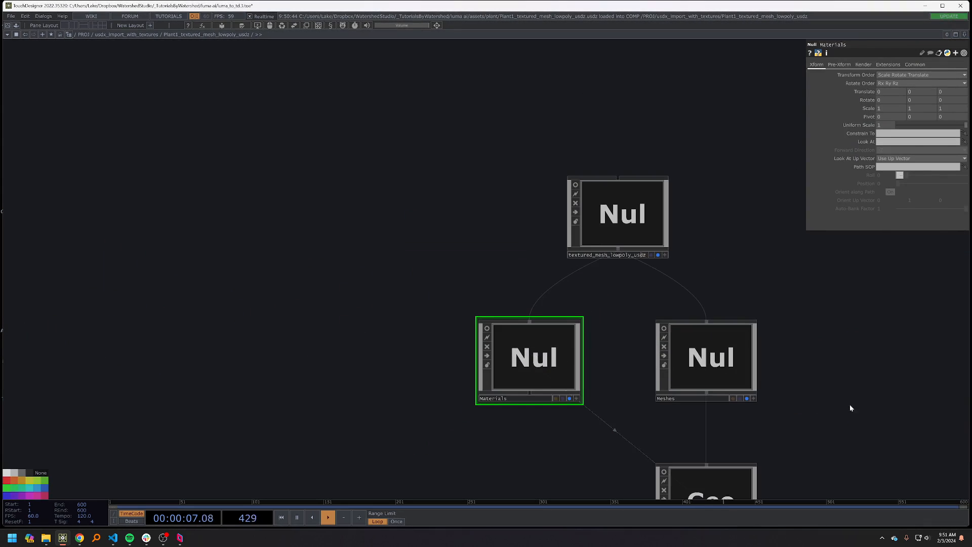
- Open the node0 geometry and examine the separate mesh0_prim components that make up the plant
left_click_drag(811, 476, 682, 342)
scroll(584, 379, "up", 5)
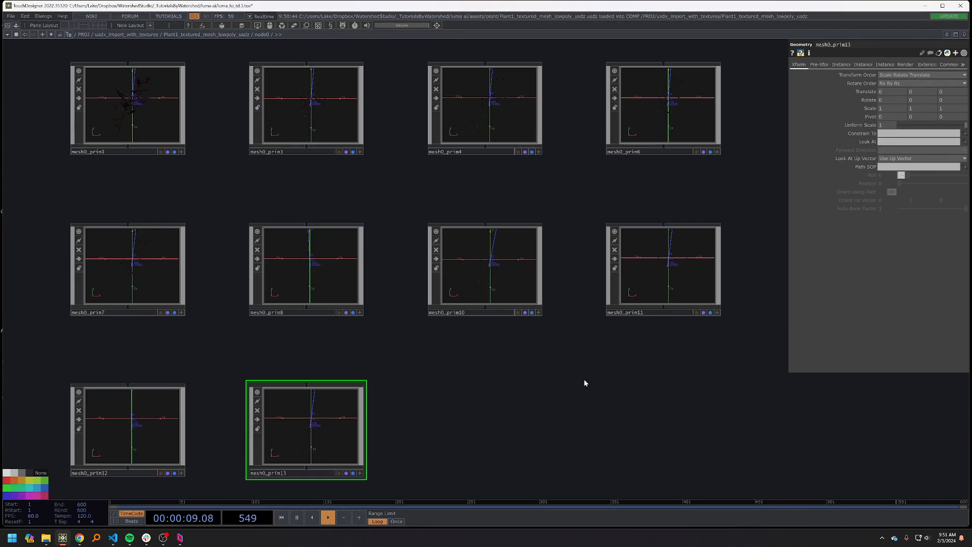
scroll(369, 211, "up", 8)
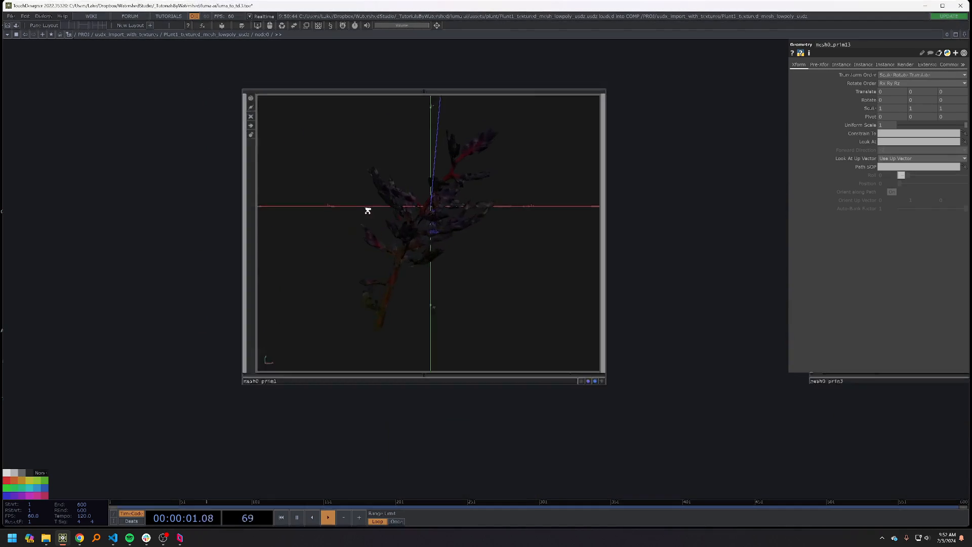
scroll(424, 280, "down", 6)
scroll(569, 278, "down", 3)
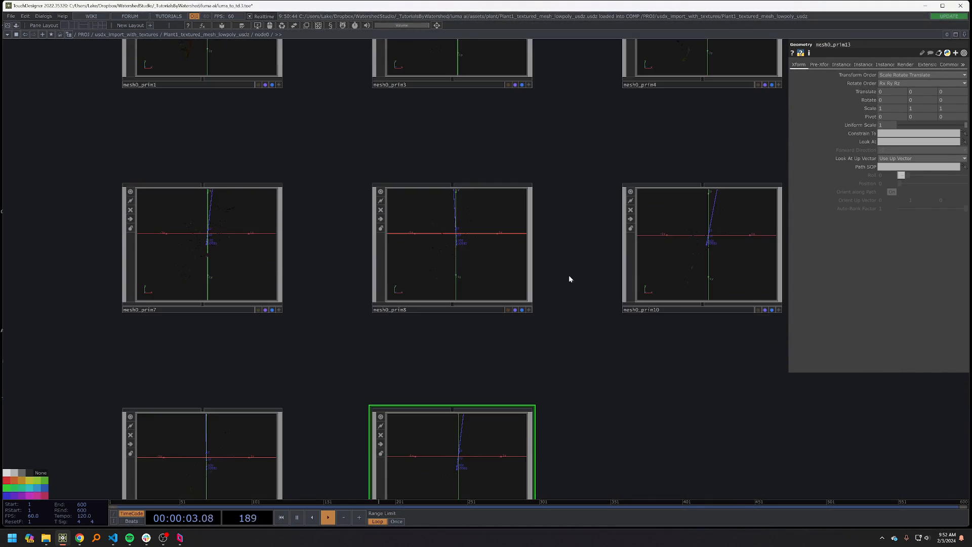
scroll(465, 238, "up", 6)
scroll(476, 250, "down", 1)
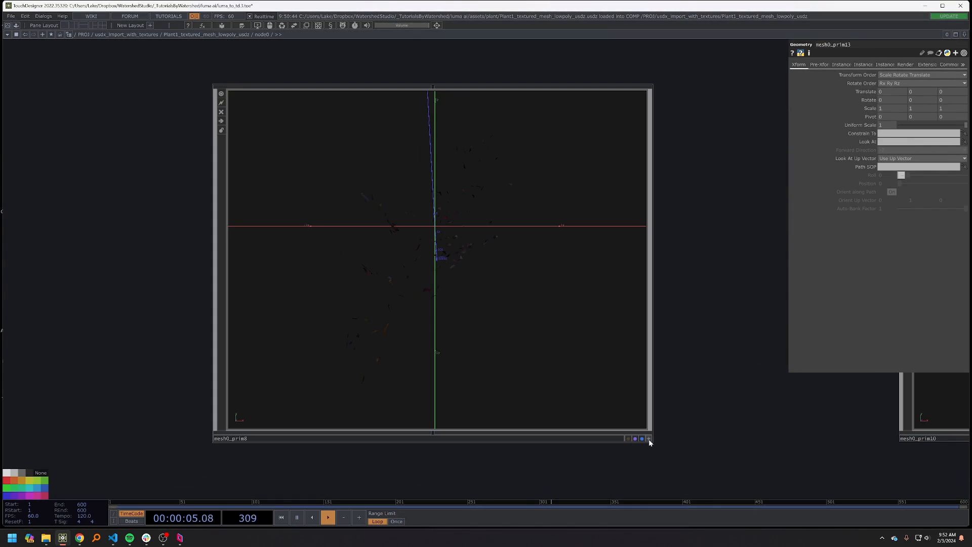
- Orbit the mesh0_prim8 geometry in its active viewer to inspect its mesh fragments
left_click(649, 440)
left_click_drag(494, 319, 573, 306)
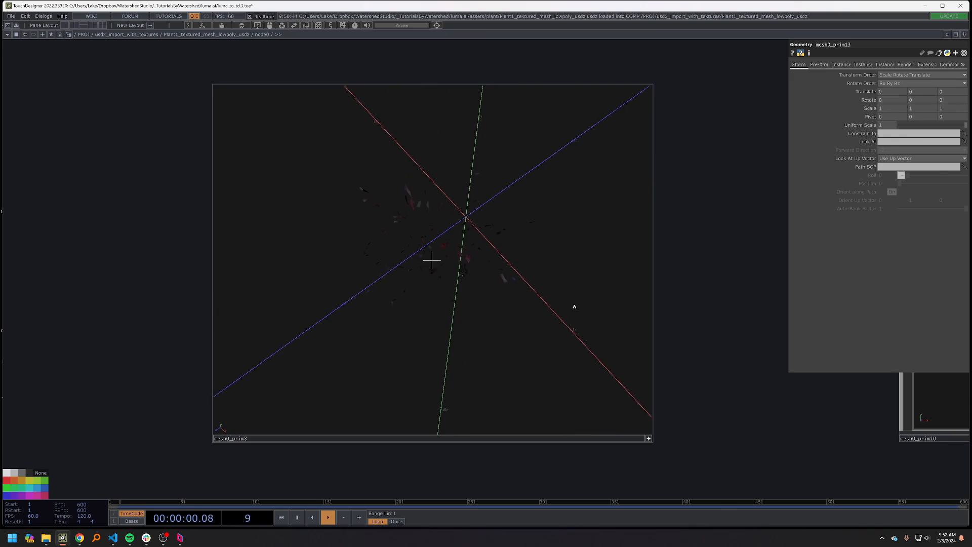
left_click(649, 439)
- Inspect the material expression in the Render parameters of mesh0_prim13
left_click(905, 64)
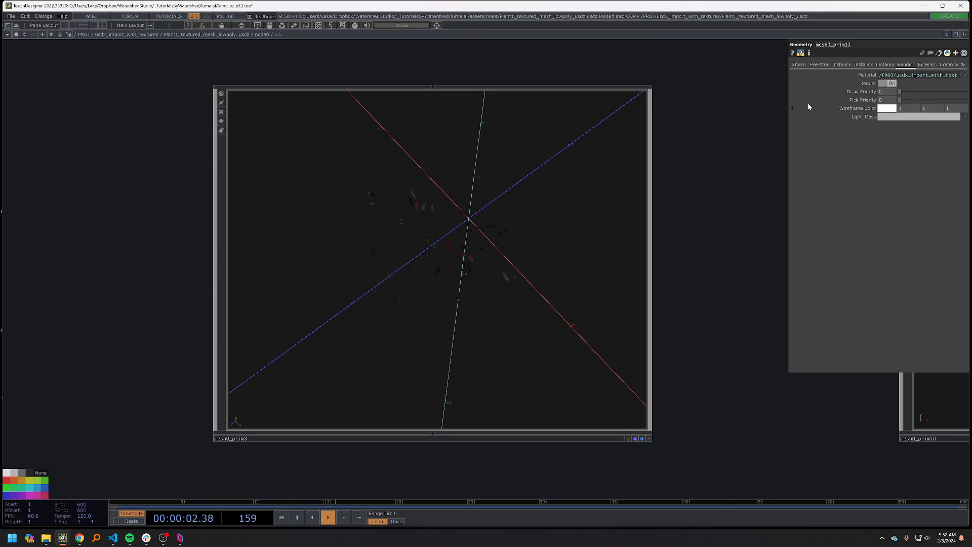
left_click(865, 76)
scroll(647, 245, "down", 6)
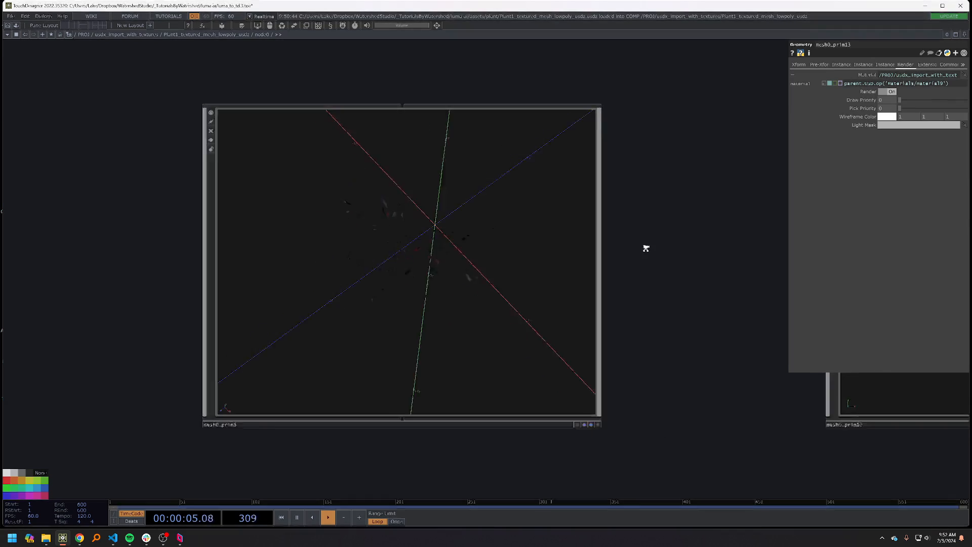
- Look over the mesh0_prim components and return to the usdx_import_with_textures network
left_click_drag(642, 310, 542, 327)
left_click_drag(682, 340, 580, 345)
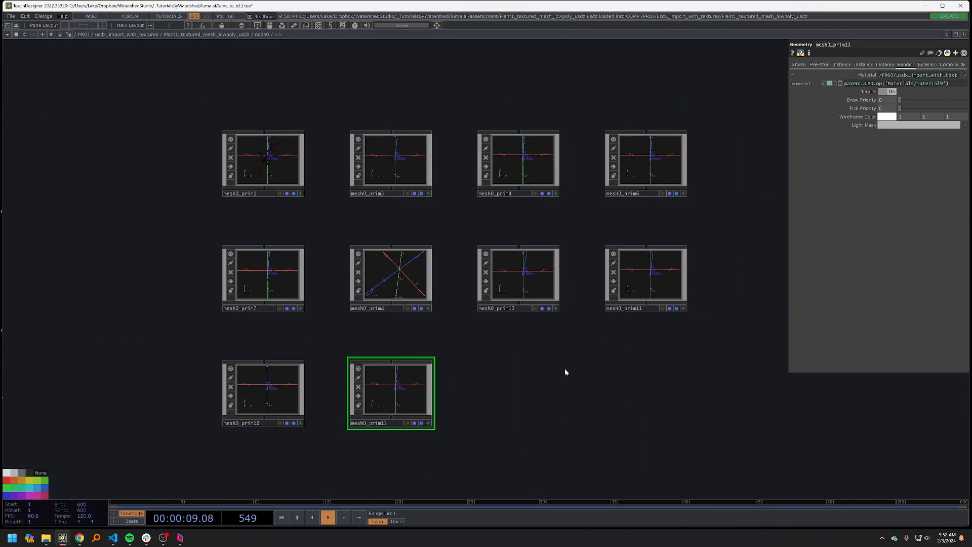
scroll(565, 373, "down", 3)
scroll(565, 373, "down", 2)
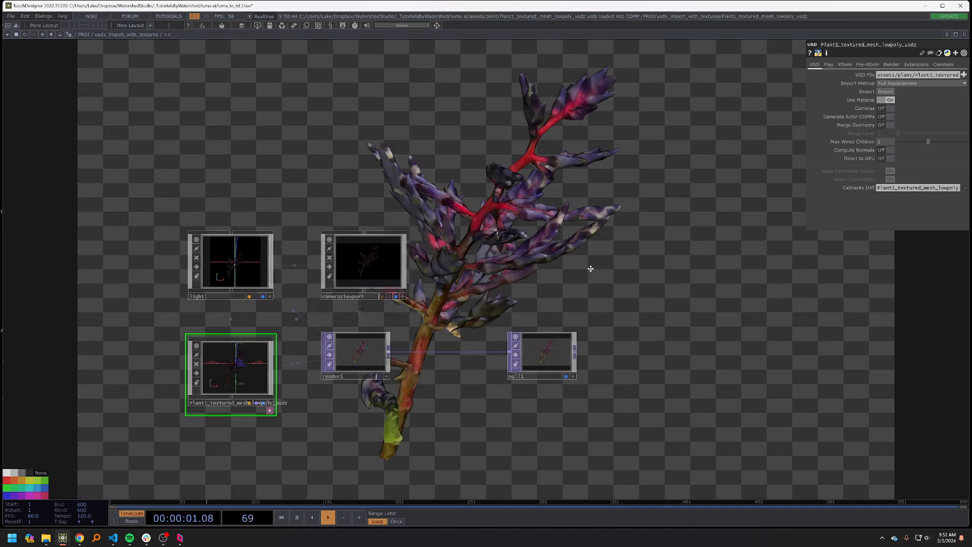
scroll(608, 216, "down", 2)
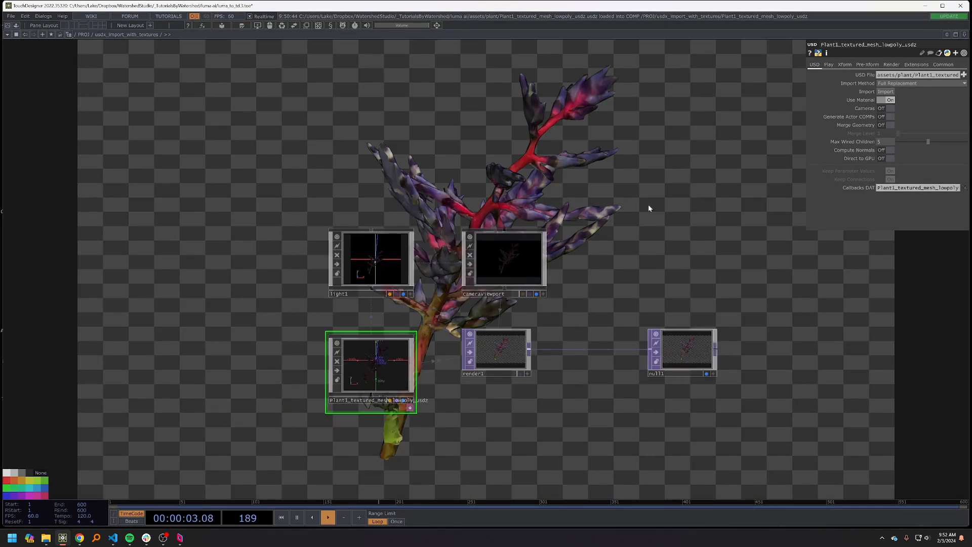
- Insert a Transform operator on the wire between render1 and null1
right_click(612, 307)
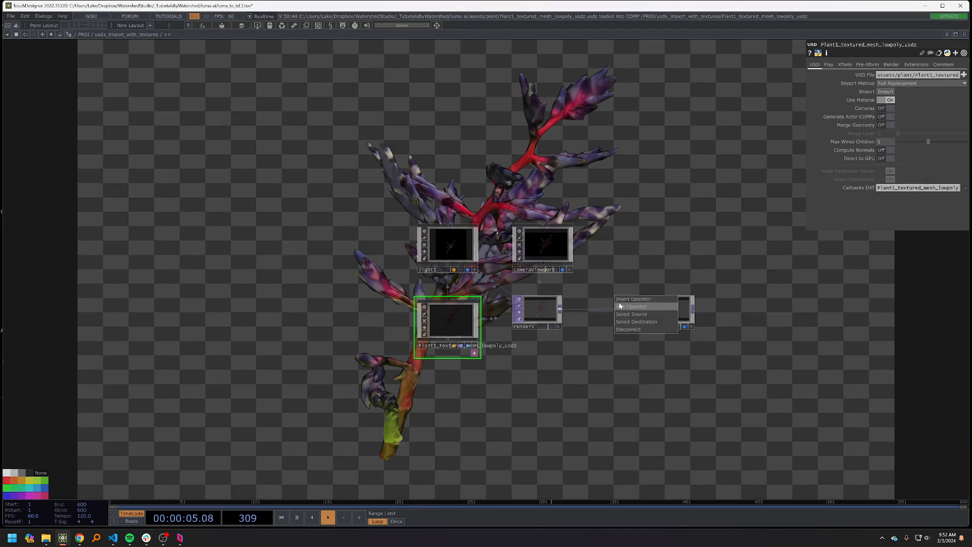
left_click(659, 303)
left_click(688, 296)
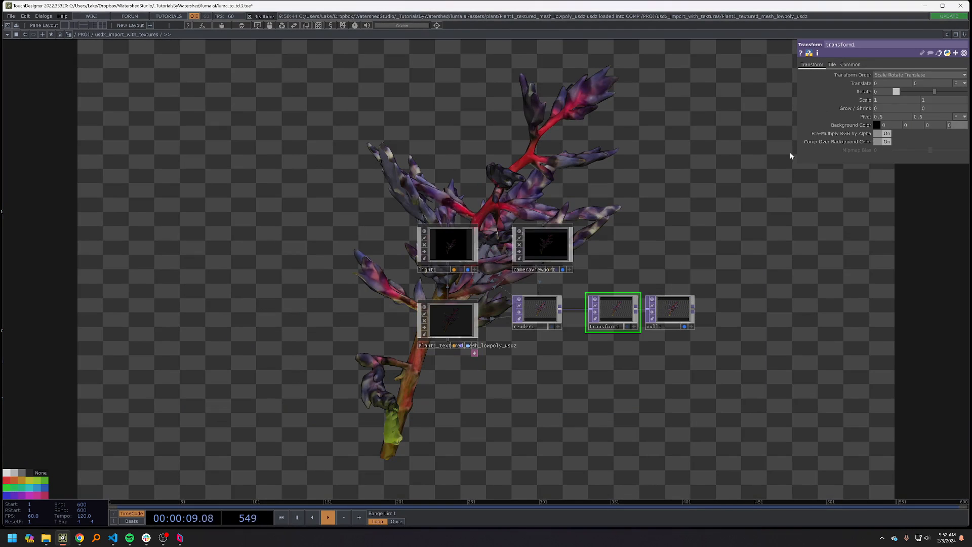
- Set transform1's background color alpha to 1 for an opaque black backdrop, and space null1 farther from transform1
type("1")
key("Return")
left_click_drag(653, 235, 644, 257)
left_click_drag(660, 329, 670, 331)
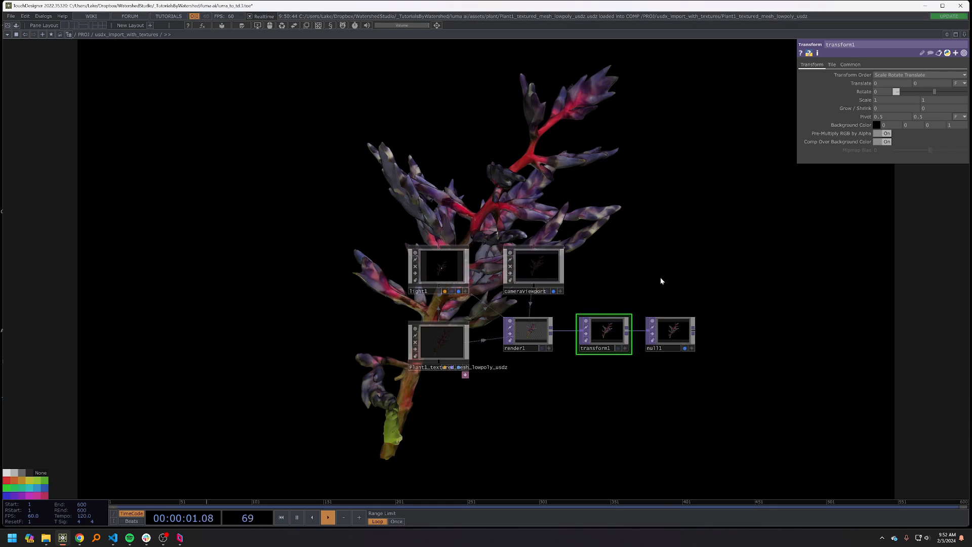
- Make the cameraViewport viewer interactive to check the view of the plant
left_click_drag(661, 280, 628, 320)
left_click(527, 331)
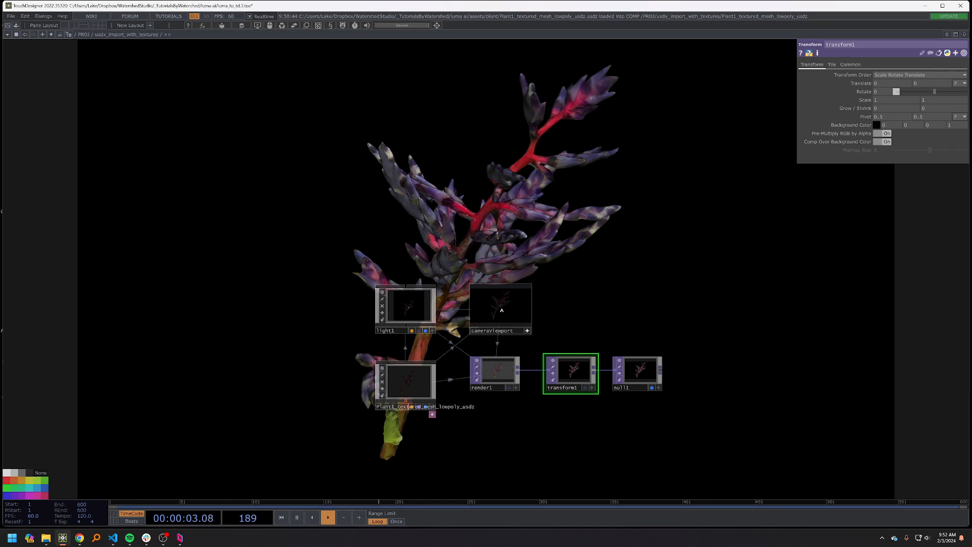
left_click_drag(512, 321, 517, 316)
- Return to the PROJ network and bring the Point Clouds section fully into view
key("u")
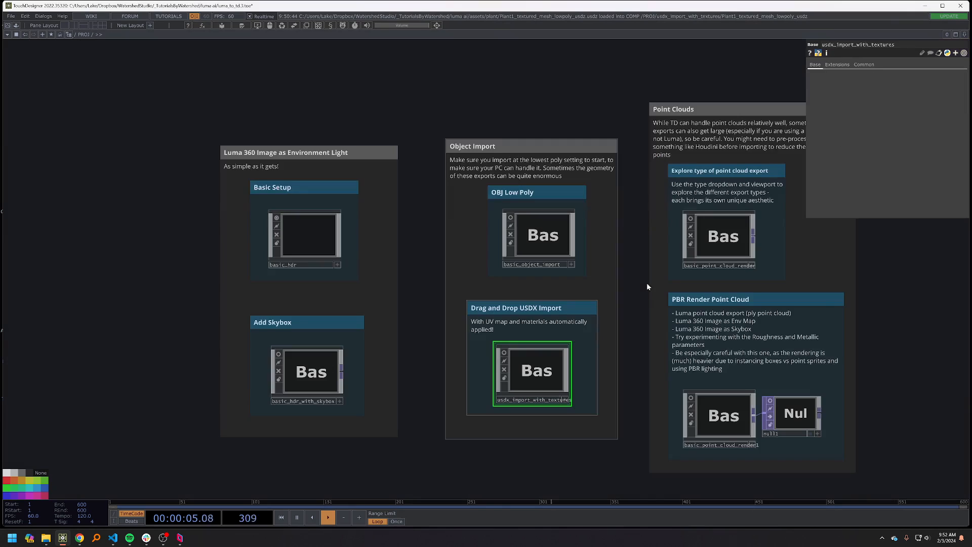
left_click_drag(645, 289, 600, 281)
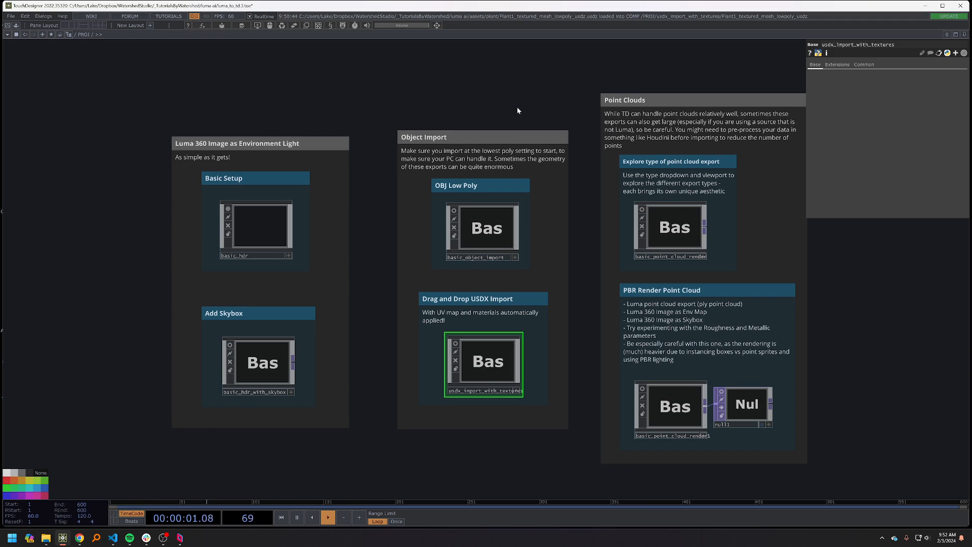
left_click_drag(518, 107, 482, 111)
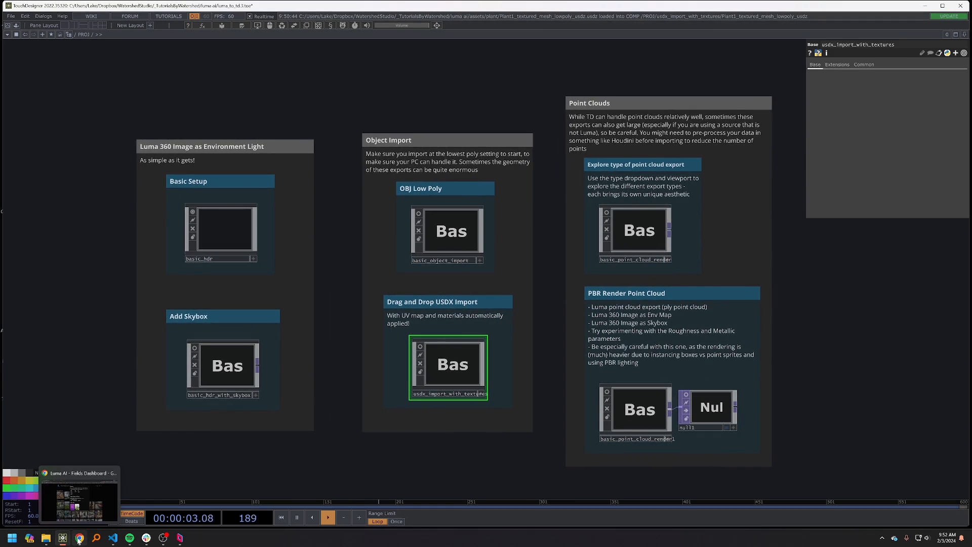
- Switch to the Luma dashboard in the browser, request the Gaussian Splat download, and review the PLY point cloud and full mesh options
left_click(79, 539)
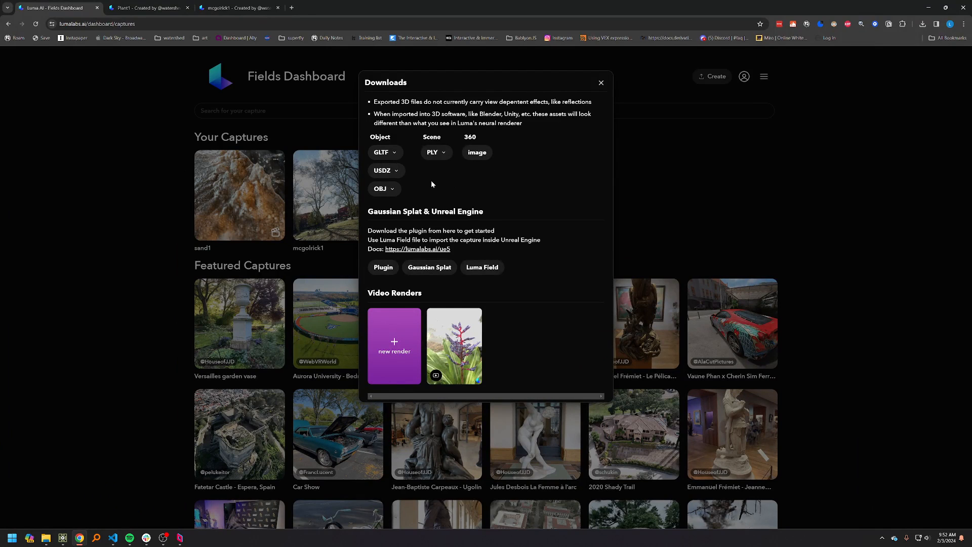
left_click(429, 153)
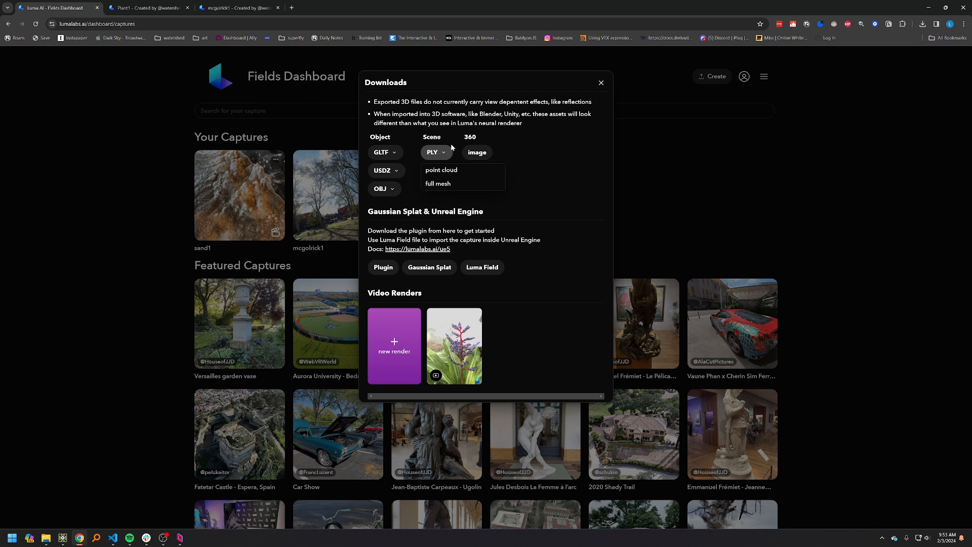
left_click(445, 274)
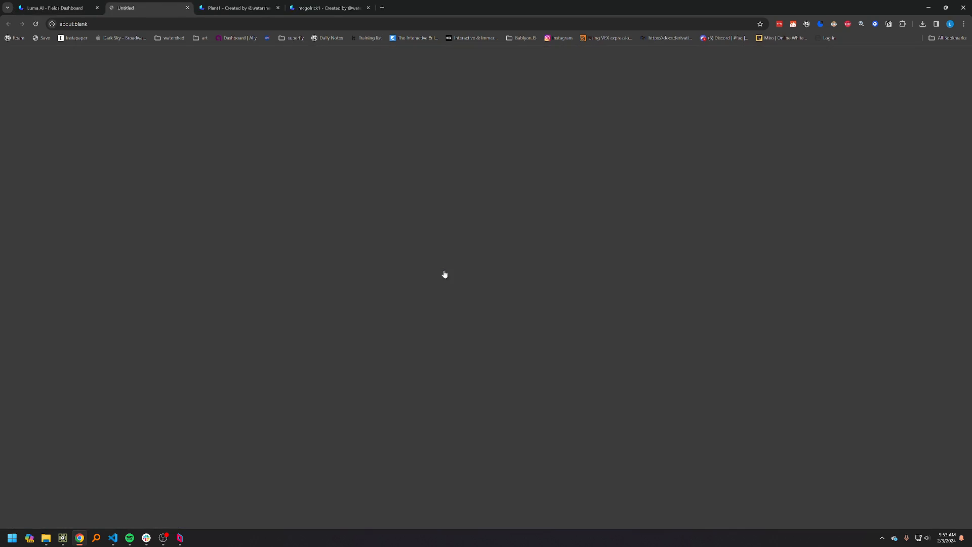
left_click(447, 157)
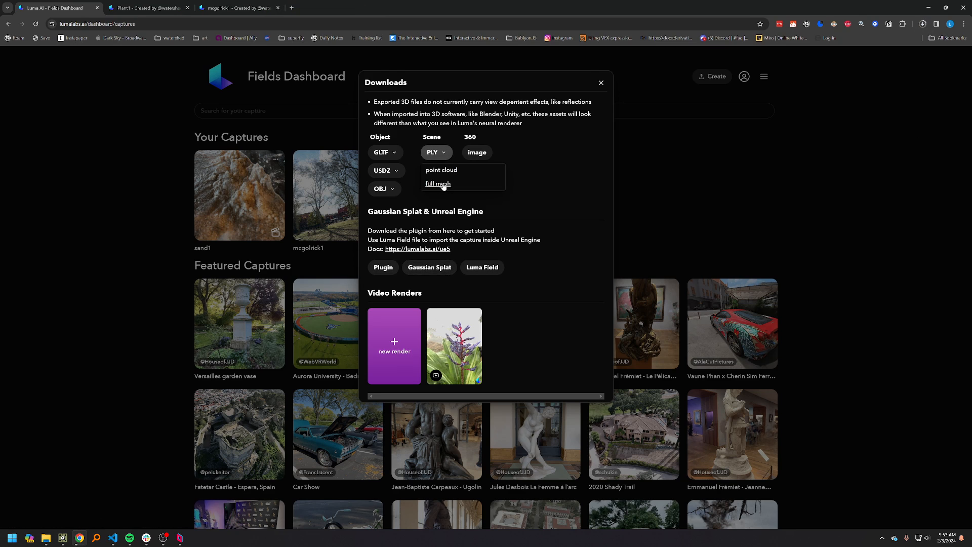
left_click(928, 7)
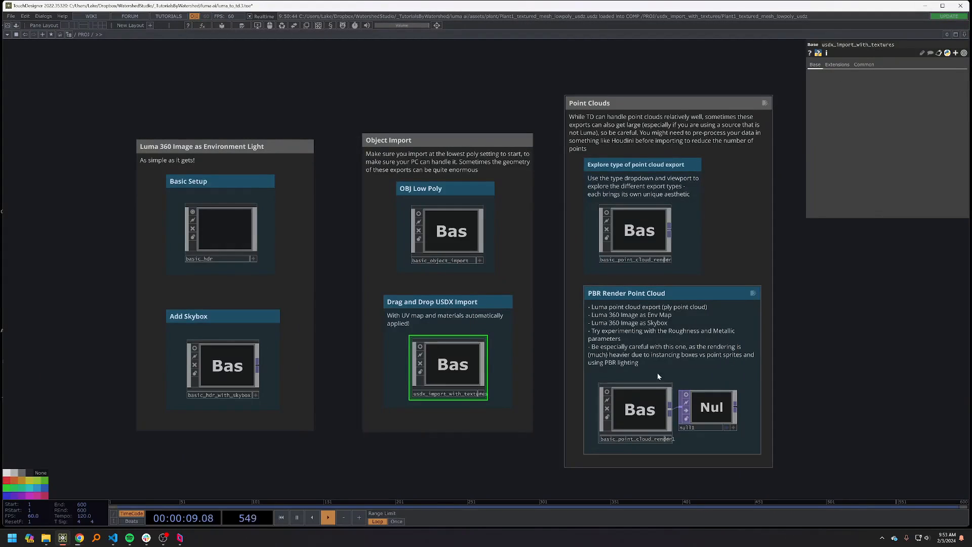
- Browse to the assets/plant folder in File Explorer and examine the gs_Plant1, Plant1_full_mesh and Plant1_point_cloud files
mouse_move(51, 526)
left_click(98, 506)
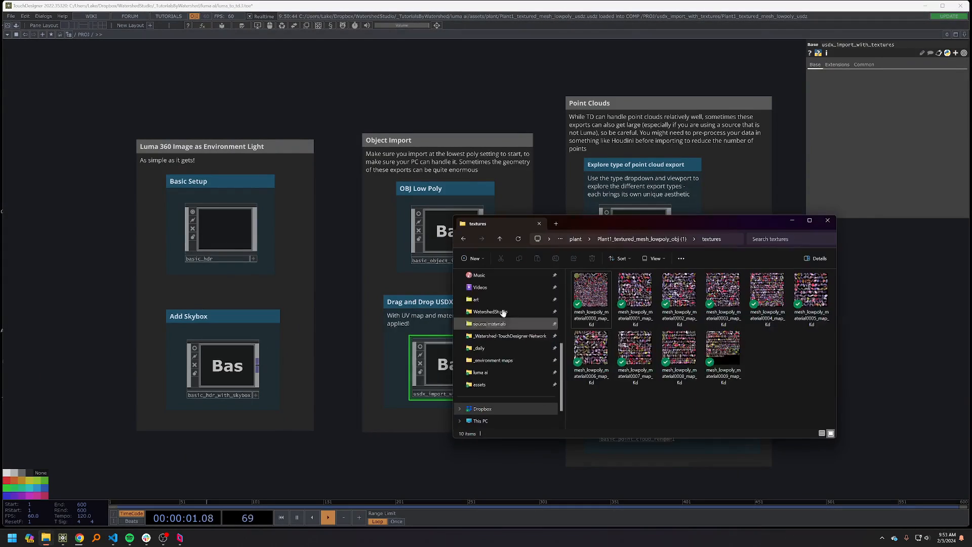
left_click(576, 239)
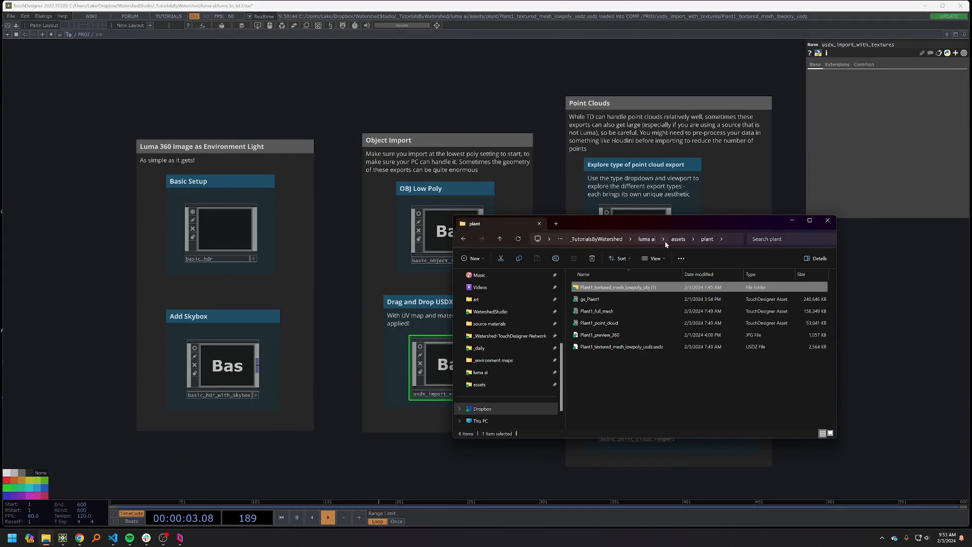
left_click(679, 240)
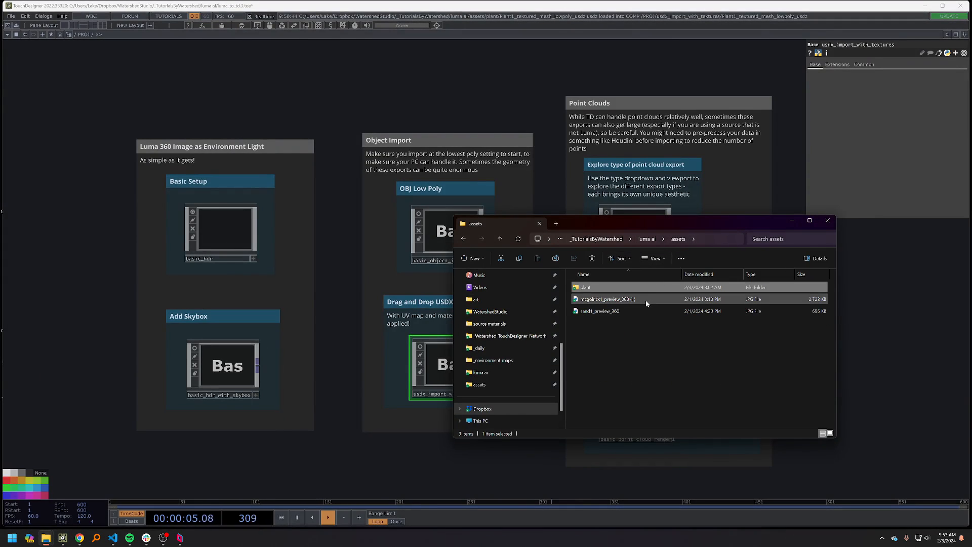
double_click(622, 289)
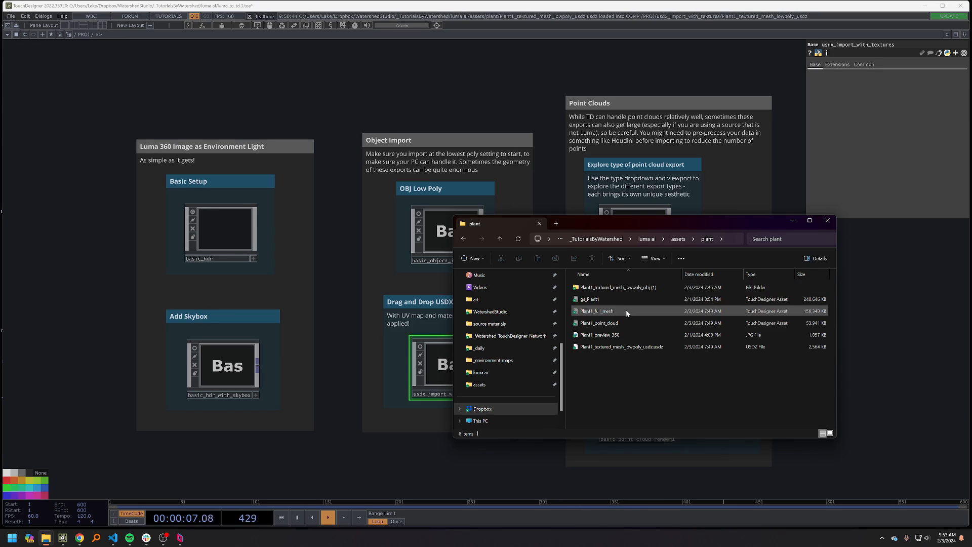
left_click(623, 311)
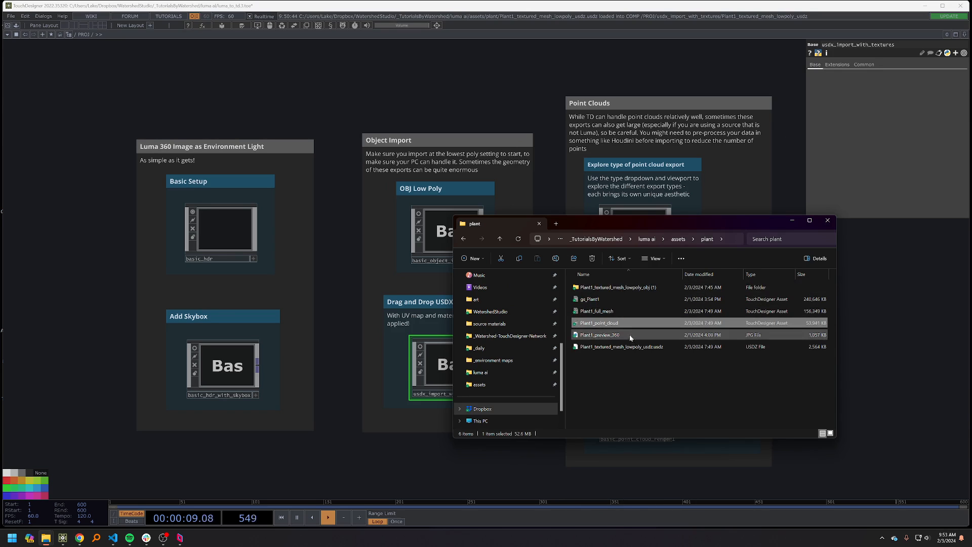
left_click(624, 301)
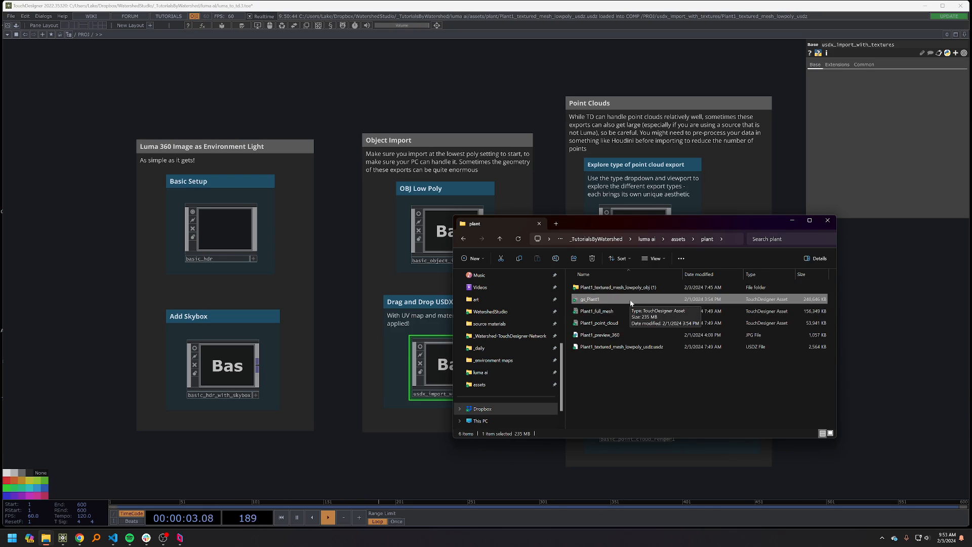
left_click(793, 219)
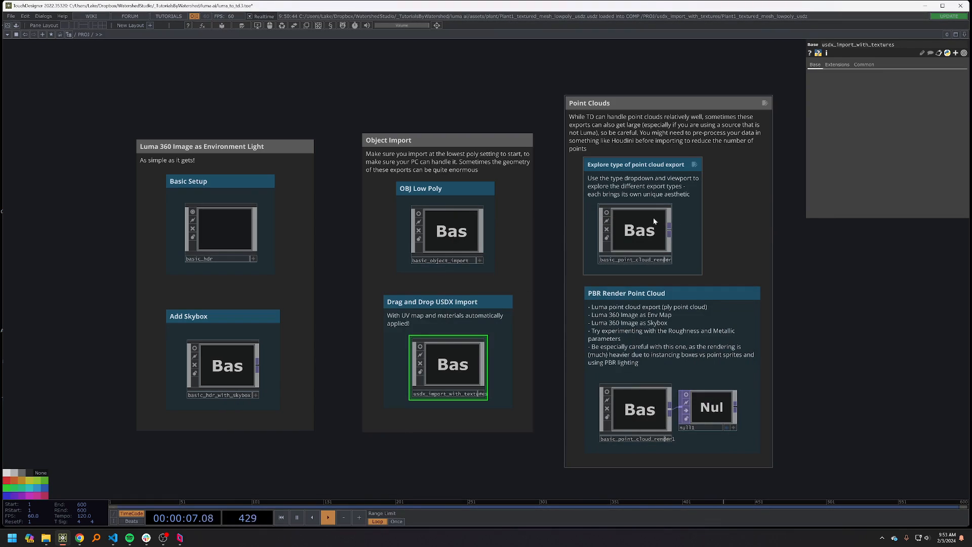
- Connect a Null TOP to the output of basic_point_cloud_render and display it as the network background
scroll(668, 234, "up", 5)
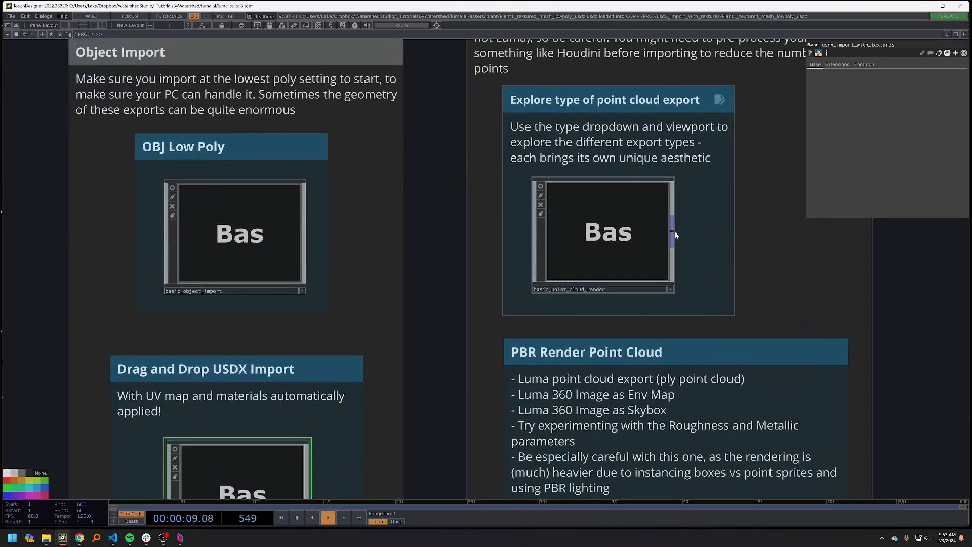
right_click(675, 234)
left_click(645, 193)
left_click(833, 245)
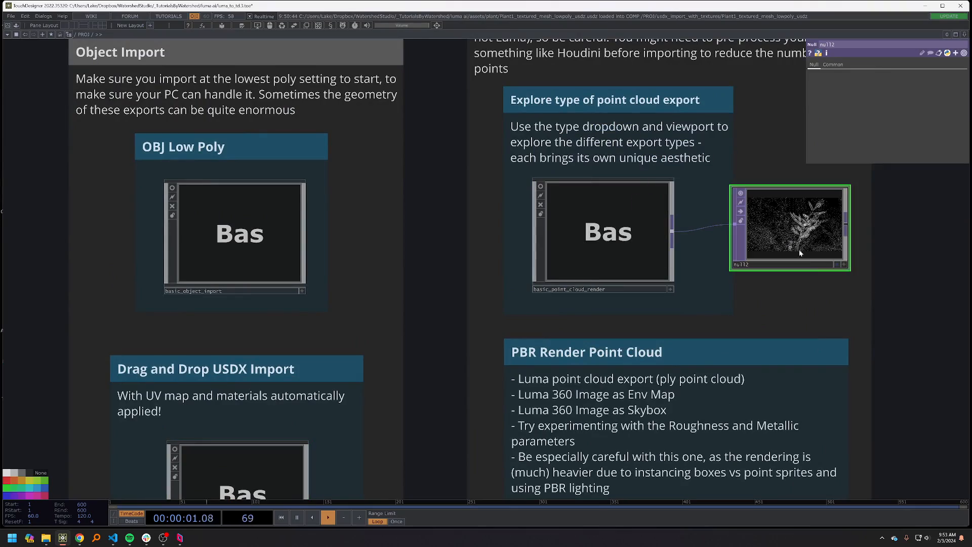
scroll(678, 332, "up", 5)
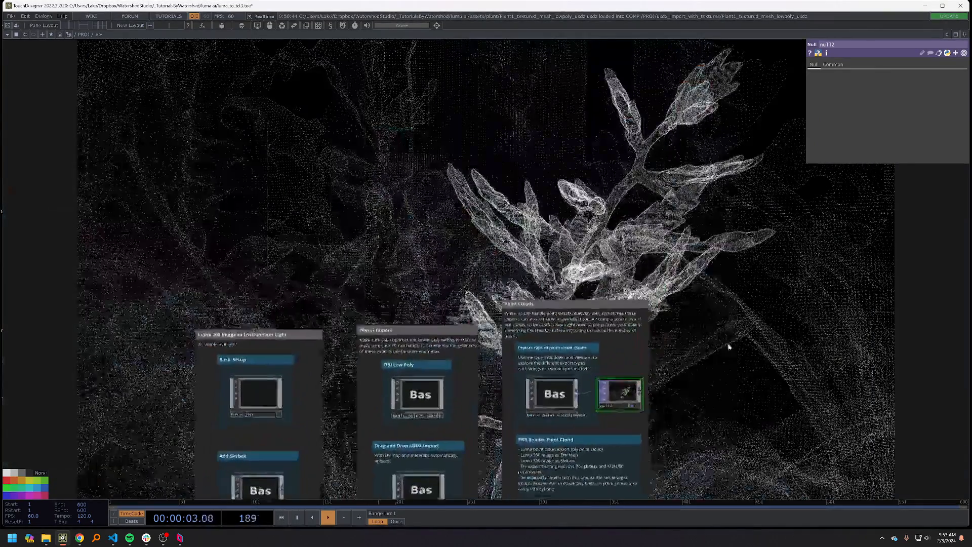
- Select basic_point_cloud_render and try viewing the point cloud in its activated node viewer
left_click(591, 371)
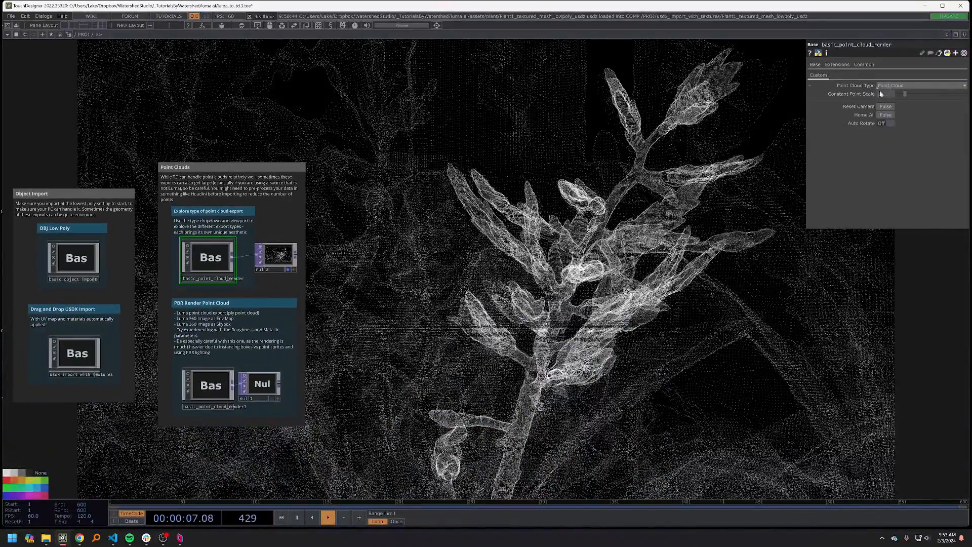
scroll(443, 347, "up", 10)
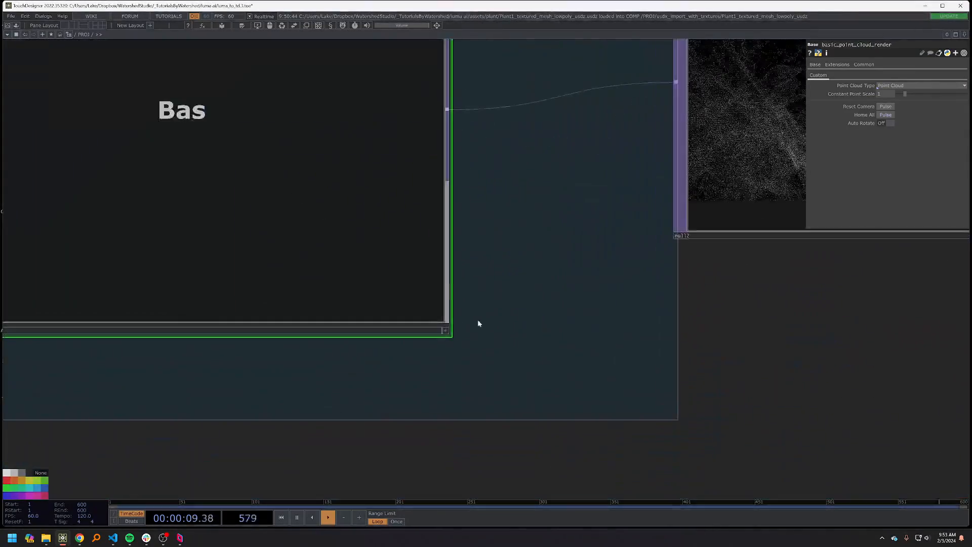
left_click_drag(486, 313, 762, 442)
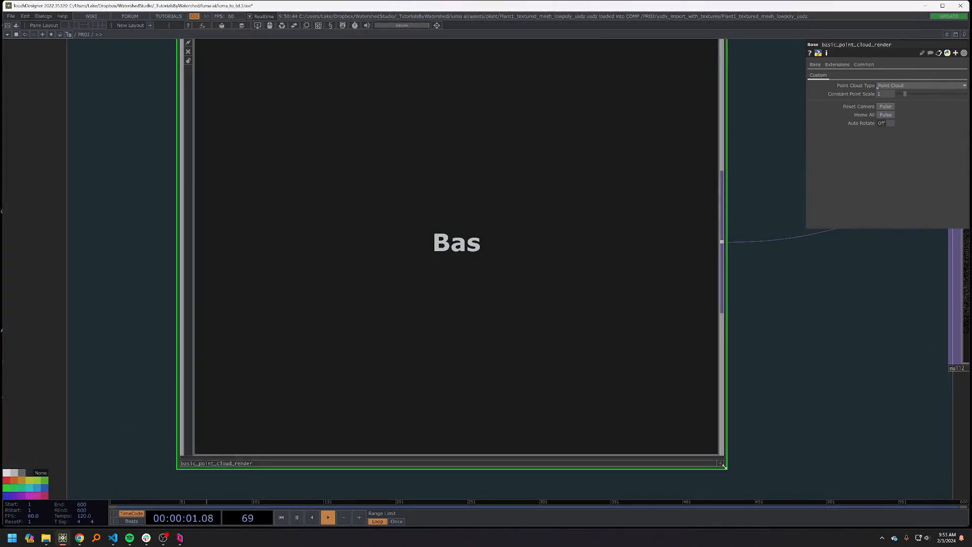
left_click(722, 466)
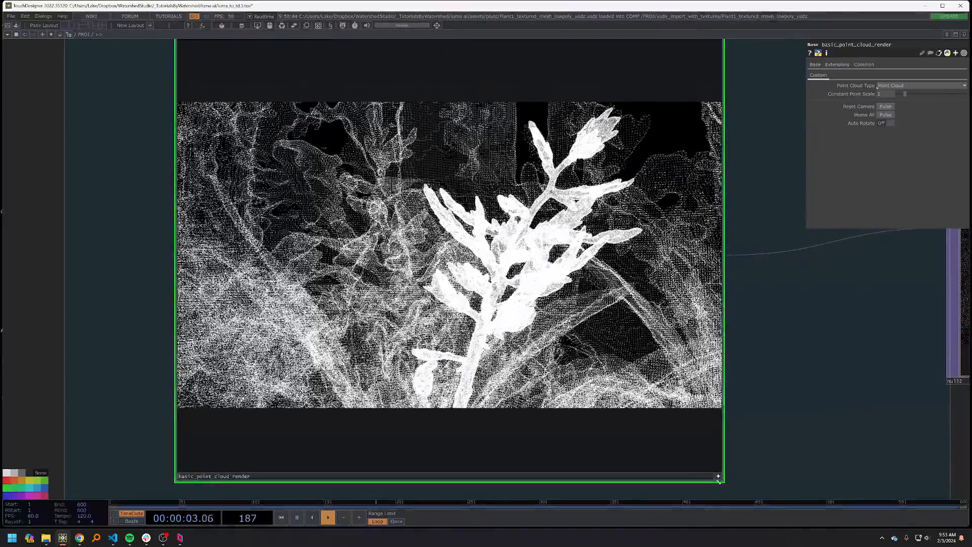
left_click(720, 478)
scroll(704, 429, "down", 10)
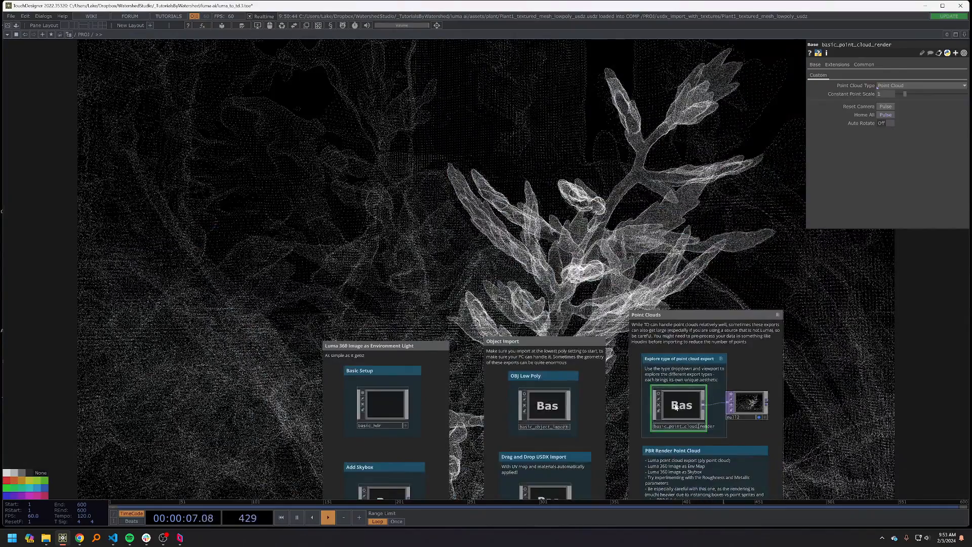
- Enter the basic_point_cloud_render network and bring both of its annotated operator groups into view beside the plant
double_click(678, 408)
scroll(444, 359, "up", 3)
left_click_drag(443, 358, 452, 443)
scroll(588, 361, "up", 2)
scroll(447, 395, "down", 3)
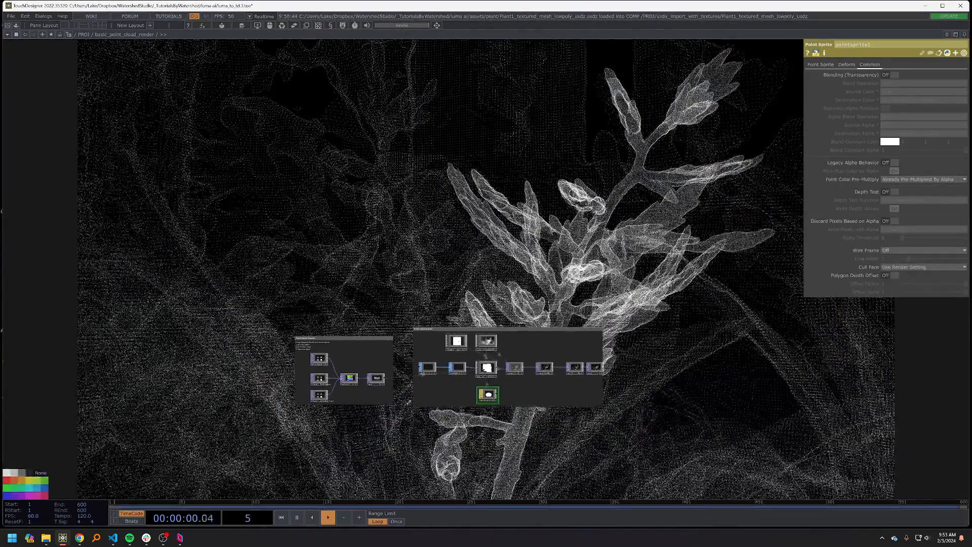
left_click_drag(424, 312, 202, 252)
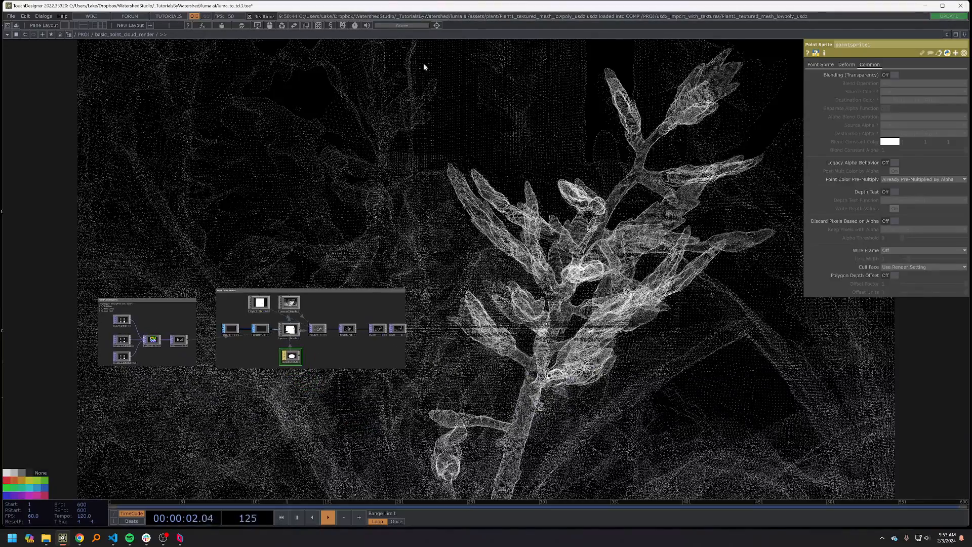
- Open a floating parameter window for the parent basic_point_cloud_render component and place it clear of the plant
left_click(437, 25)
left_click_drag(436, 5, 93, 65)
left_click_drag(311, 155, 368, 193)
- Open the cameraViewport viewer in a separate window moved off this screen, and hide the network's parameter panel
scroll(287, 341, "up", 5)
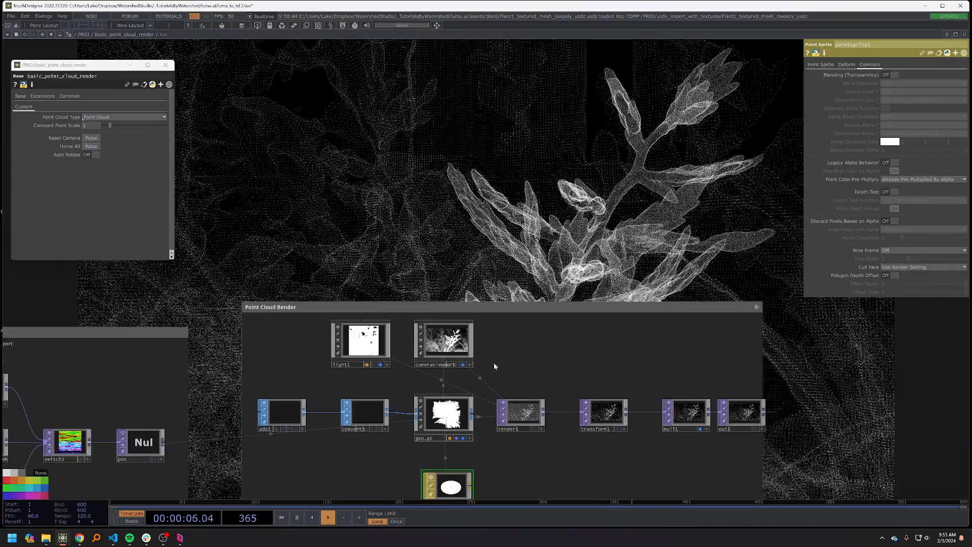
left_click_drag(505, 383, 510, 463)
right_click(475, 490)
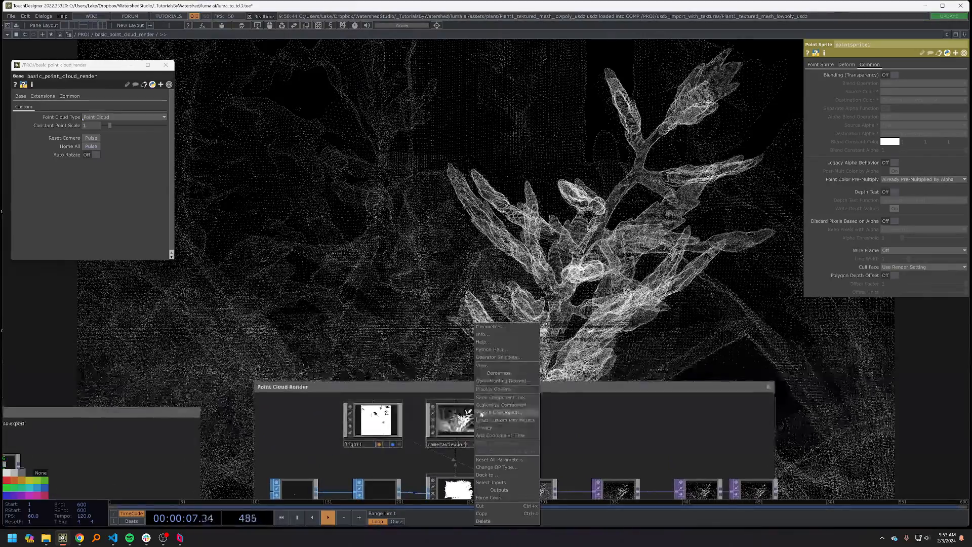
left_click(491, 366)
left_click_drag(497, 231, 971, 60)
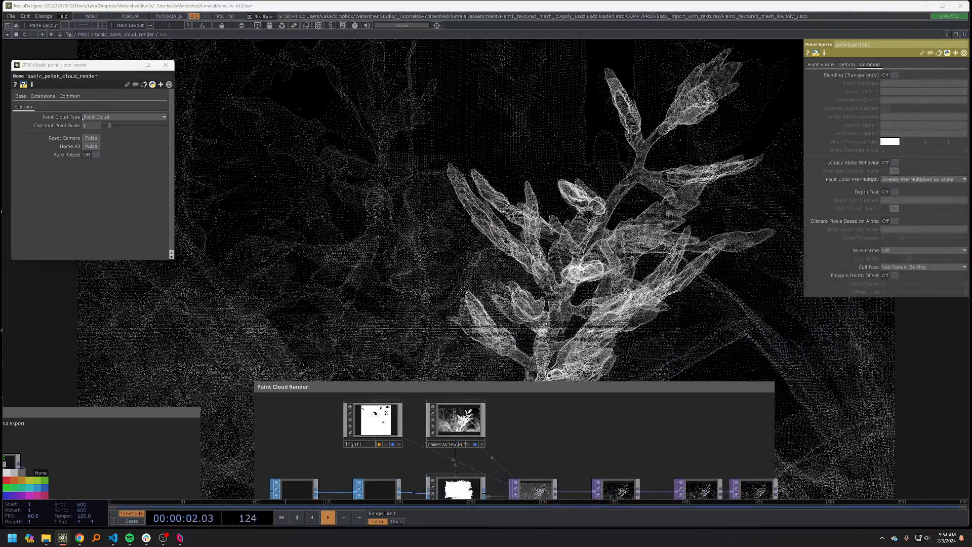
left_click_drag(608, 349, 605, 478)
key("p")
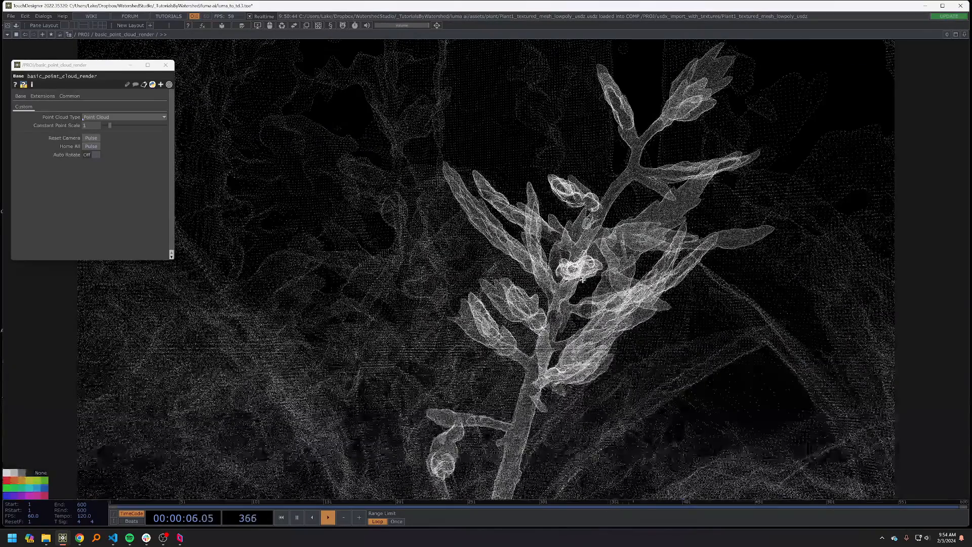
- Set Point Cloud Type to Full Mesh, home the view, and keep Constant Point Scale at 1
left_click(142, 118)
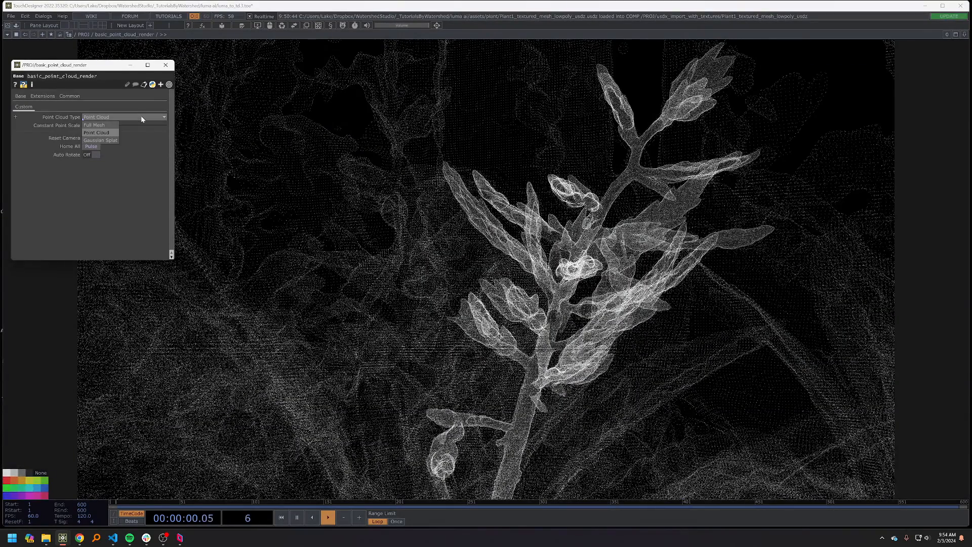
left_click(115, 126)
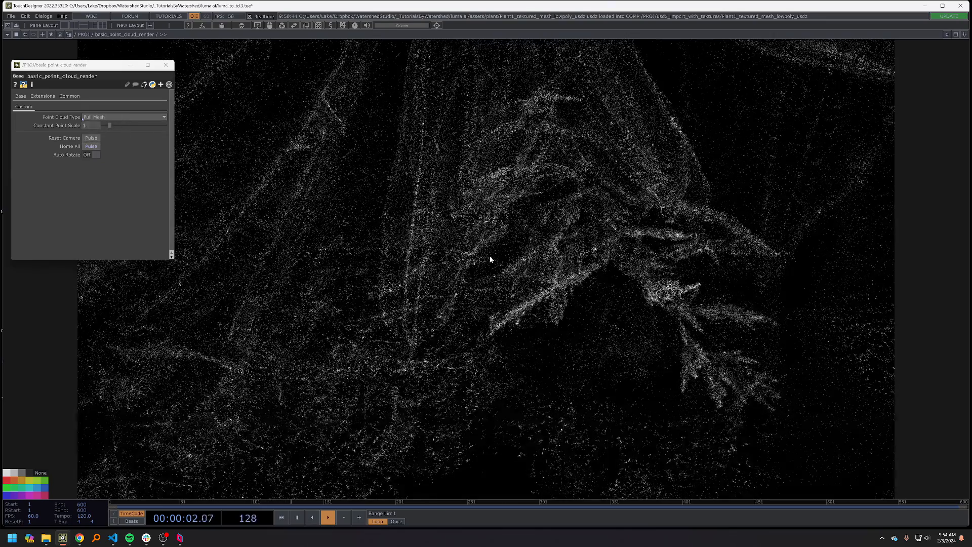
left_click(91, 146)
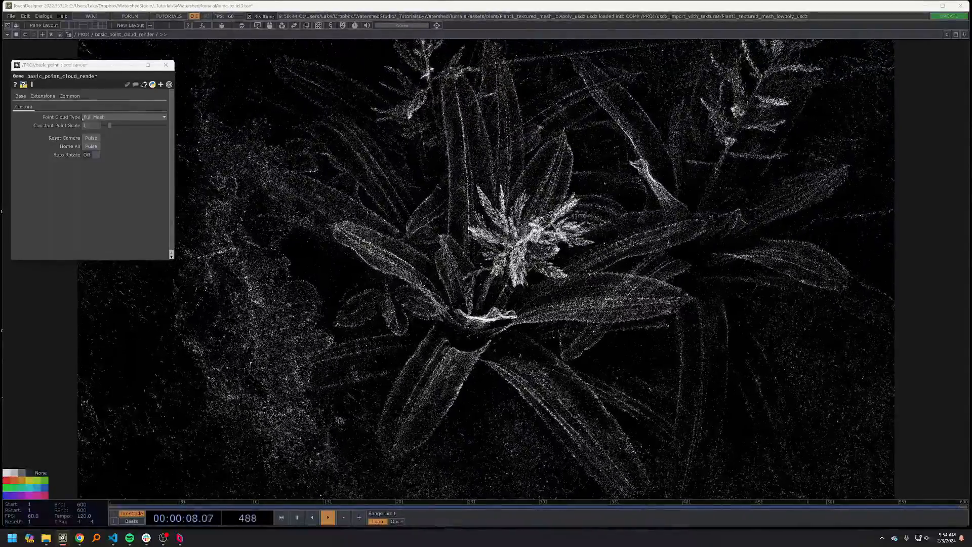
mouse_move(111, 126)
left_mouse_down()
mouse_move(121, 128)
mouse_move(105, 125)
left_mouse_up()
left_click(95, 126)
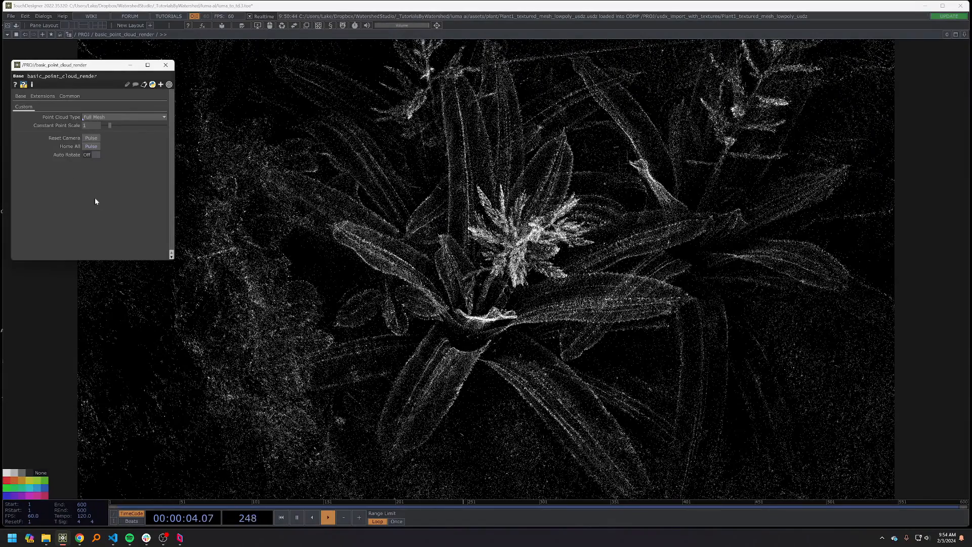
- Set Point Cloud Type to Point Cloud and home the view to inspect the plant from several angles
left_click(95, 117)
left_click(95, 132)
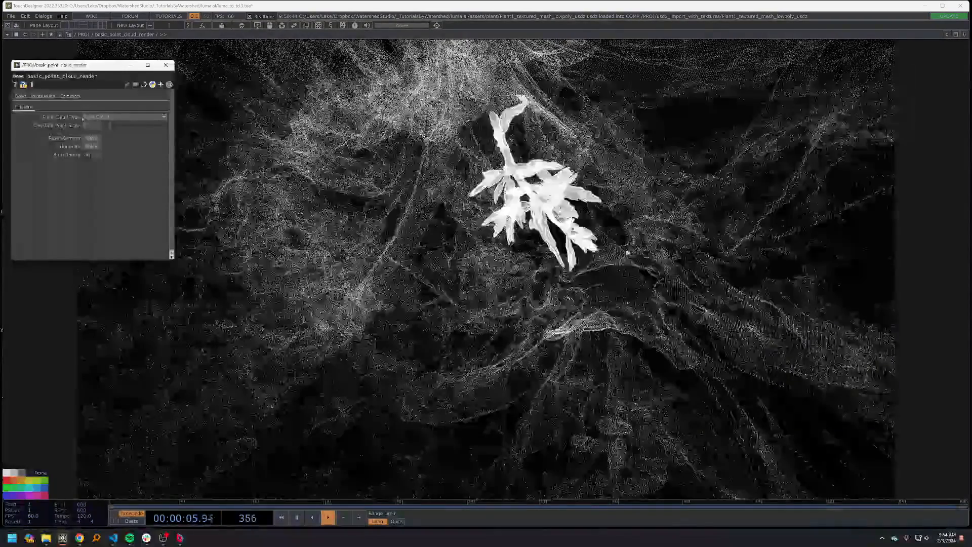
left_click(614, 216)
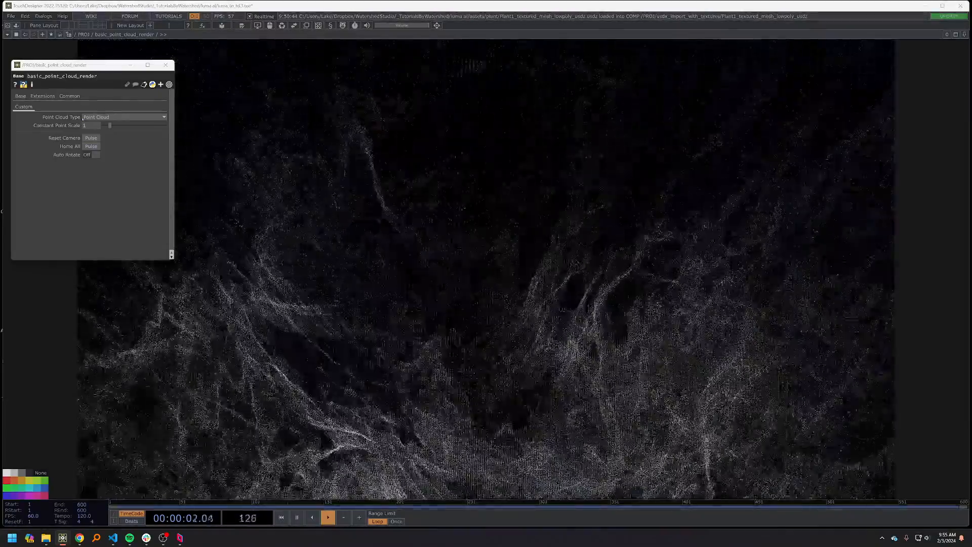
left_click(92, 146)
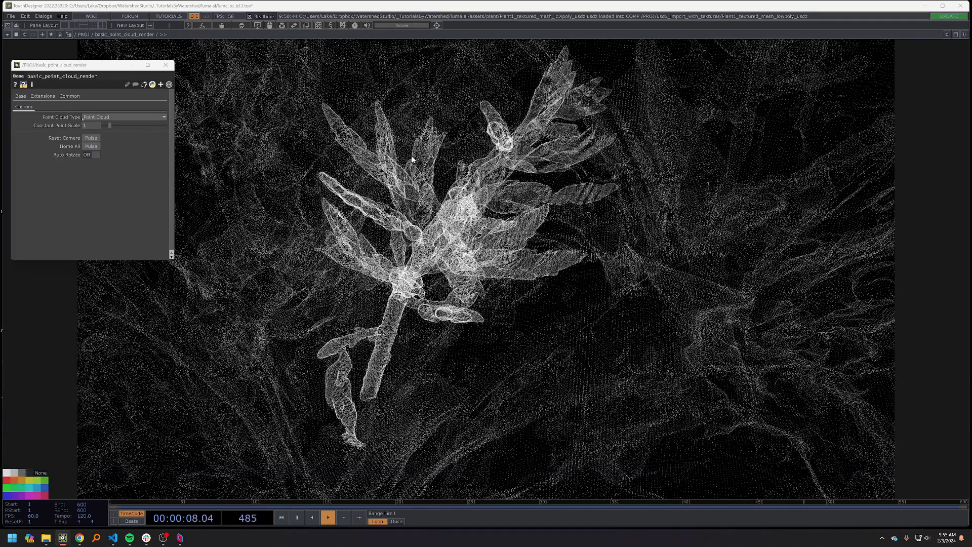
- Set Point Cloud Type to Gaussian Splat and reset the camera
left_click(135, 118)
left_click(117, 136)
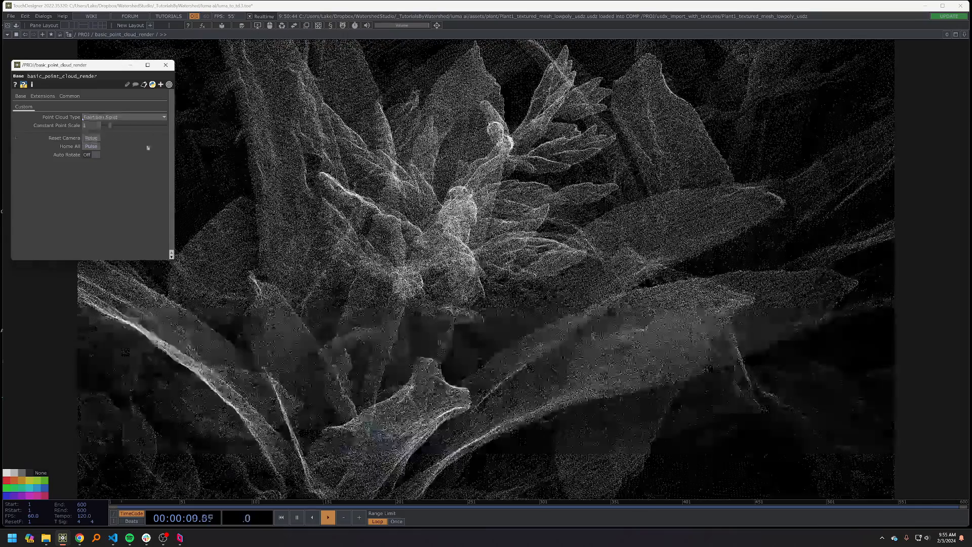
left_click(91, 138)
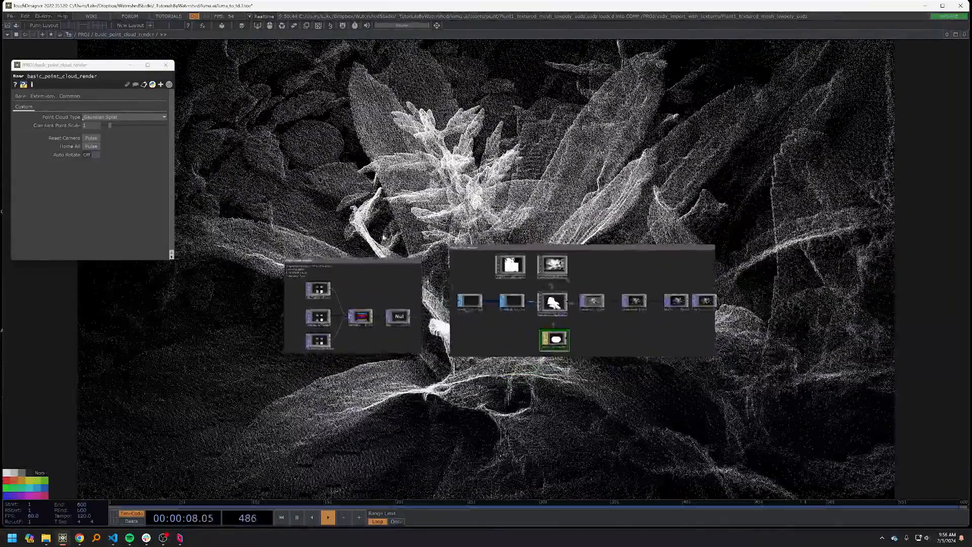
- Check the Point Cloud Type menu in the Component Editor and reorder switch1's inputs to full mesh, point cloud, Gaussian splat
left_click(162, 68)
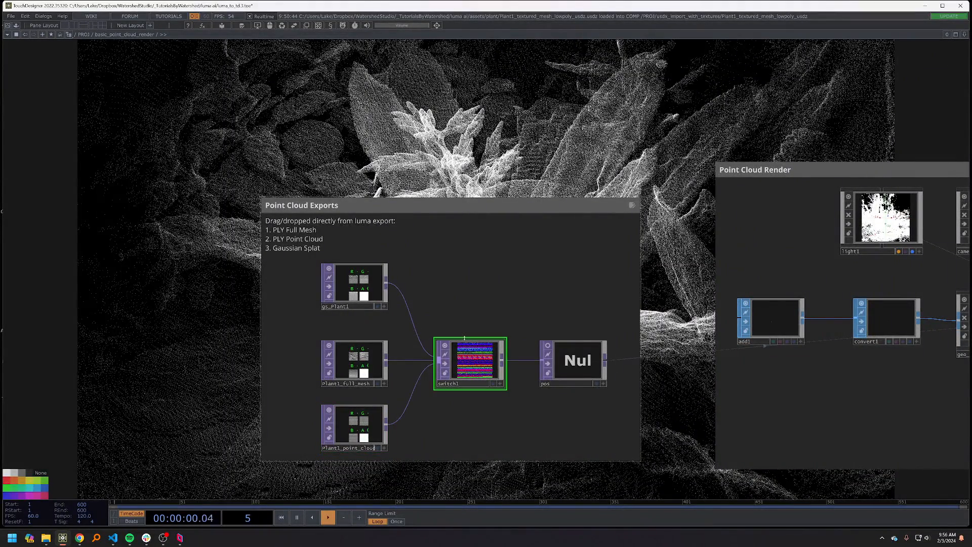
key("p")
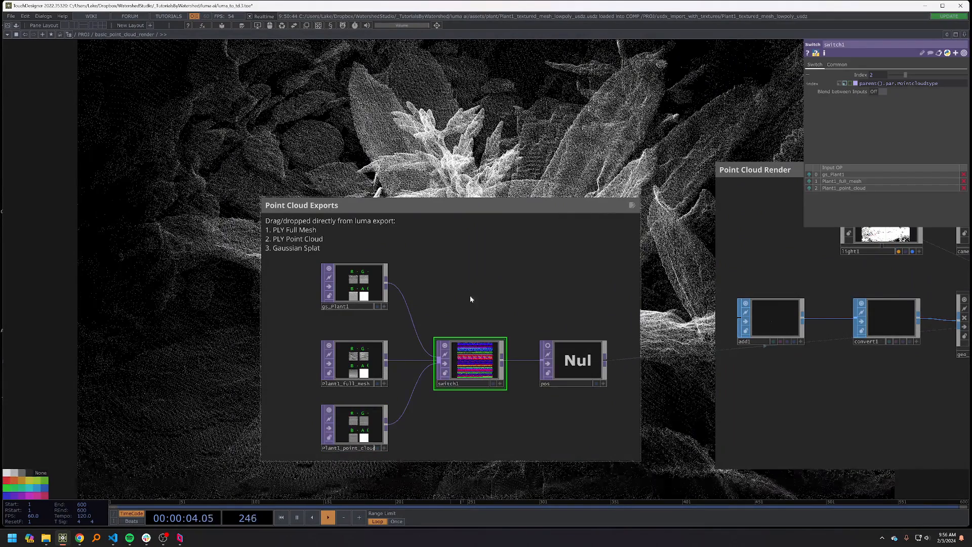
left_click_drag(465, 304, 455, 292)
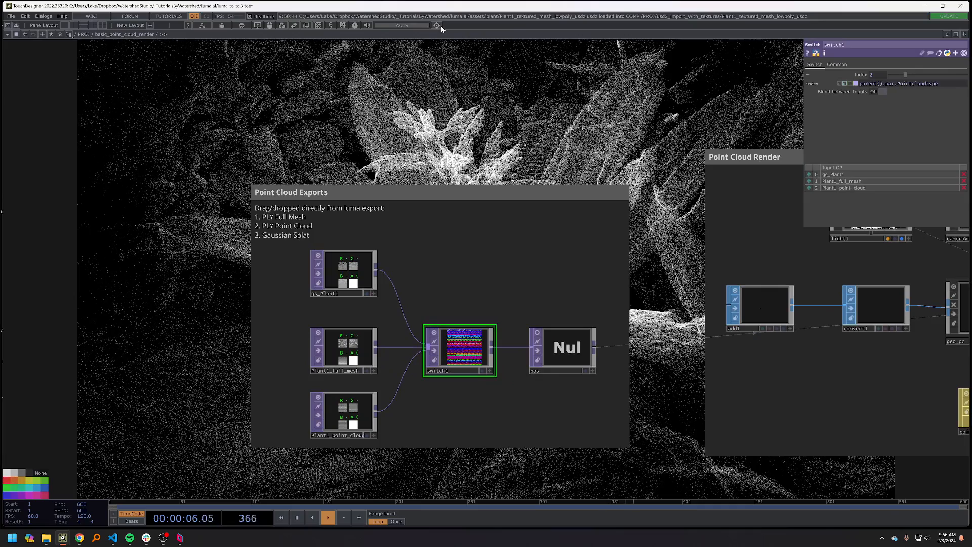
left_click(442, 26)
left_click_drag(440, 6, 213, 83)
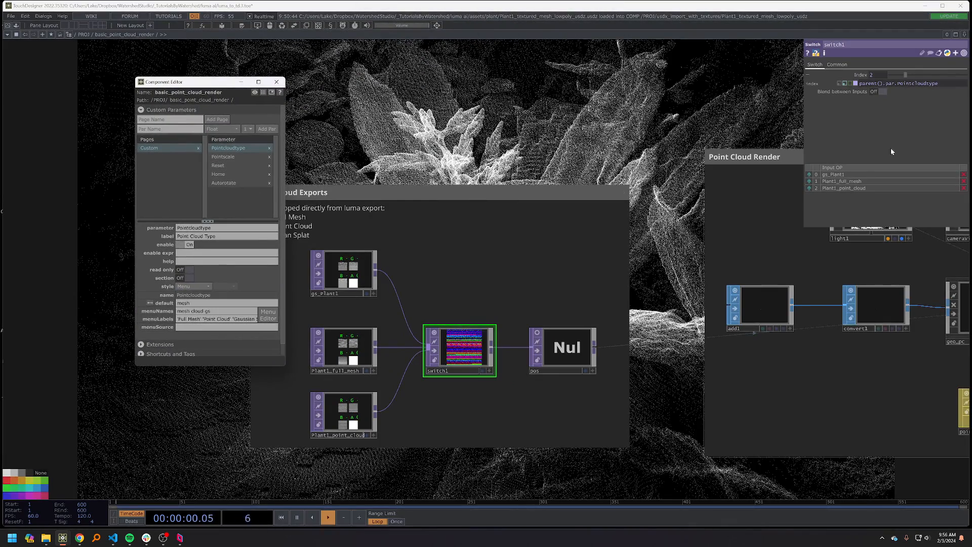
left_click(809, 189)
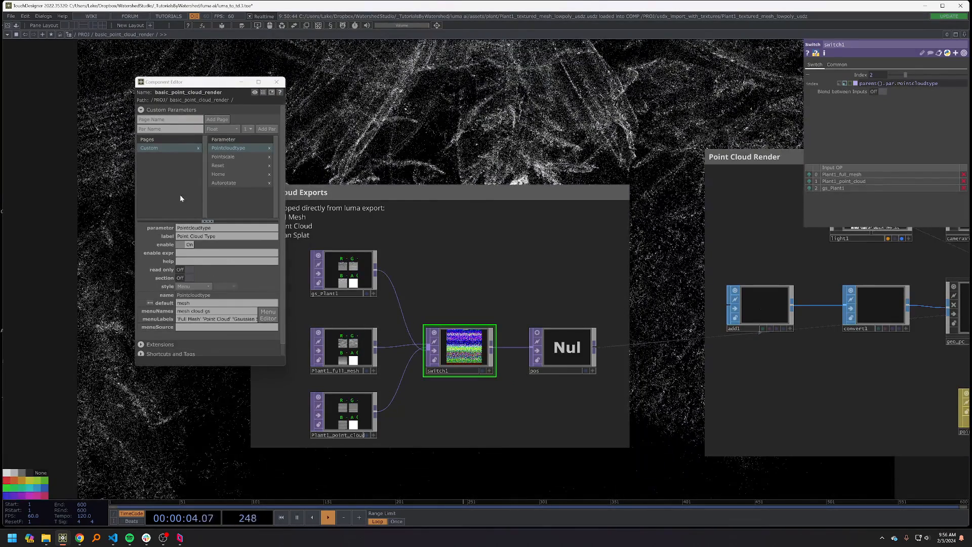
left_click(277, 83)
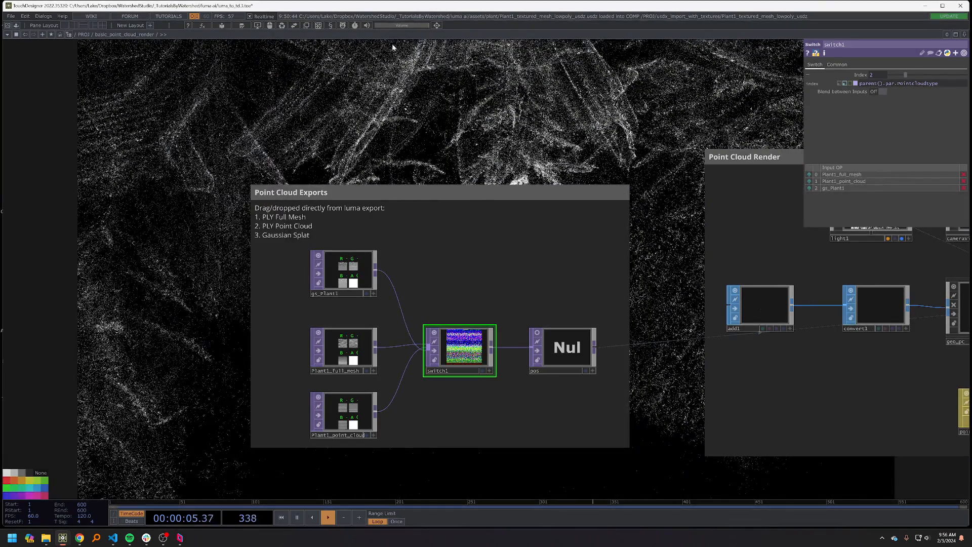
- Reopen the parameters of basic_point_cloud_render and test Point Cloud Type with Point Cloud before setting it to Full Mesh
left_click(437, 25)
left_click_drag(431, 10, 114, 72)
left_click_drag(517, 366, 487, 469)
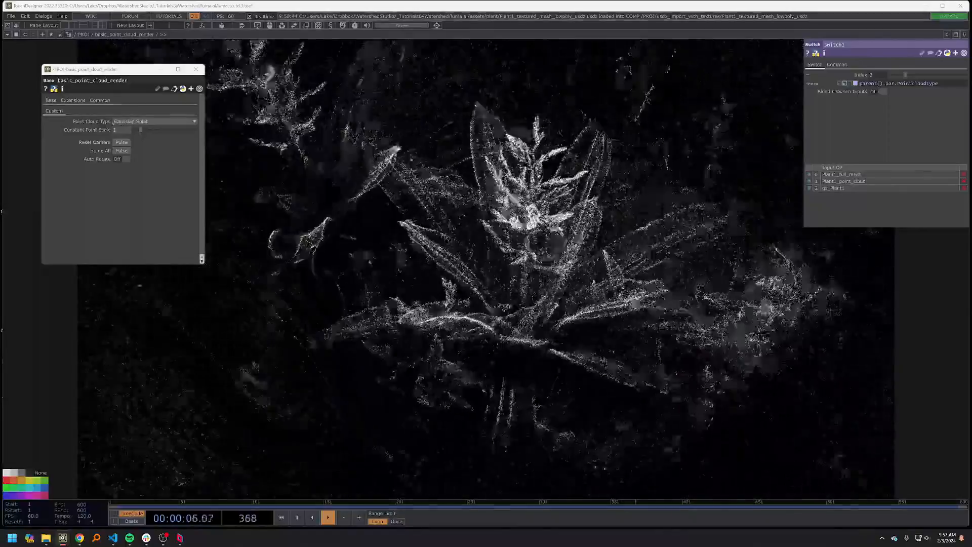
left_click(115, 123)
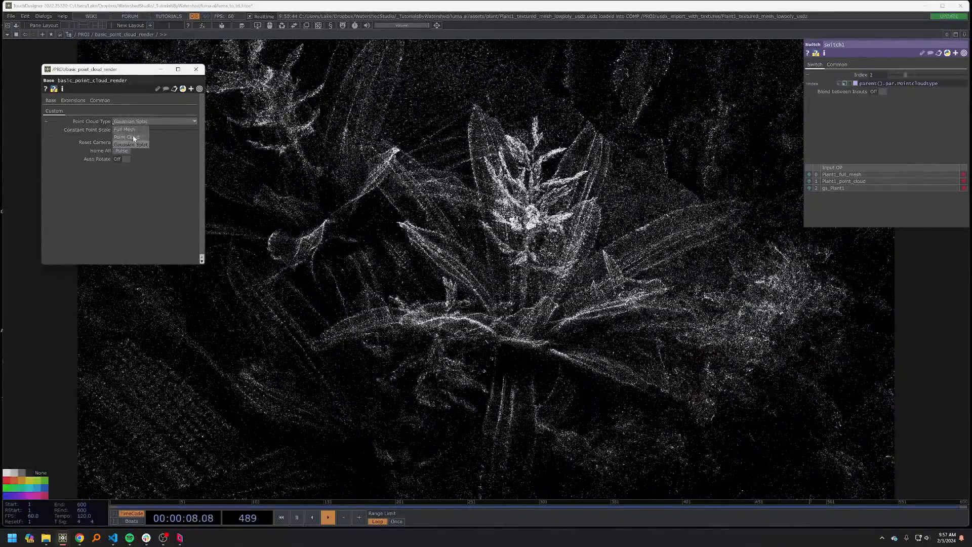
left_click(127, 137)
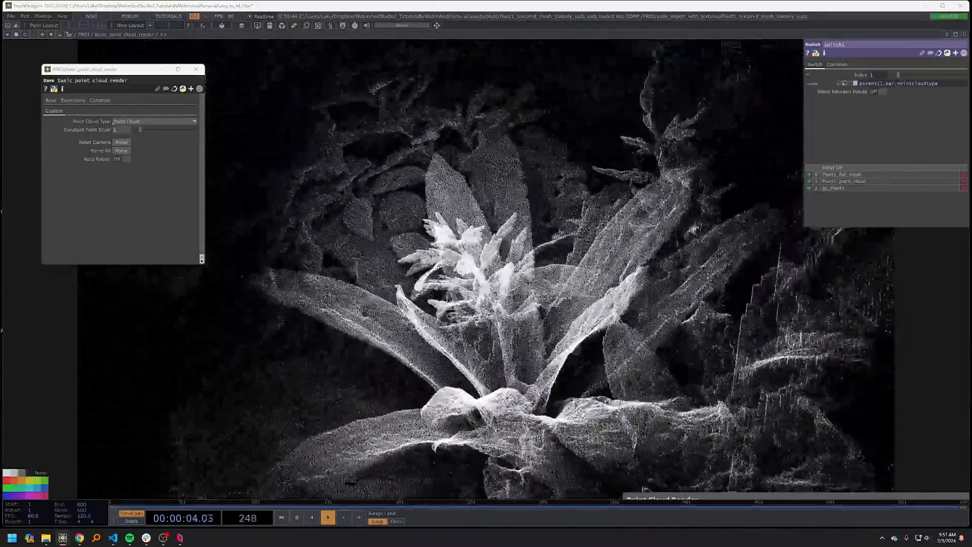
left_click(129, 125)
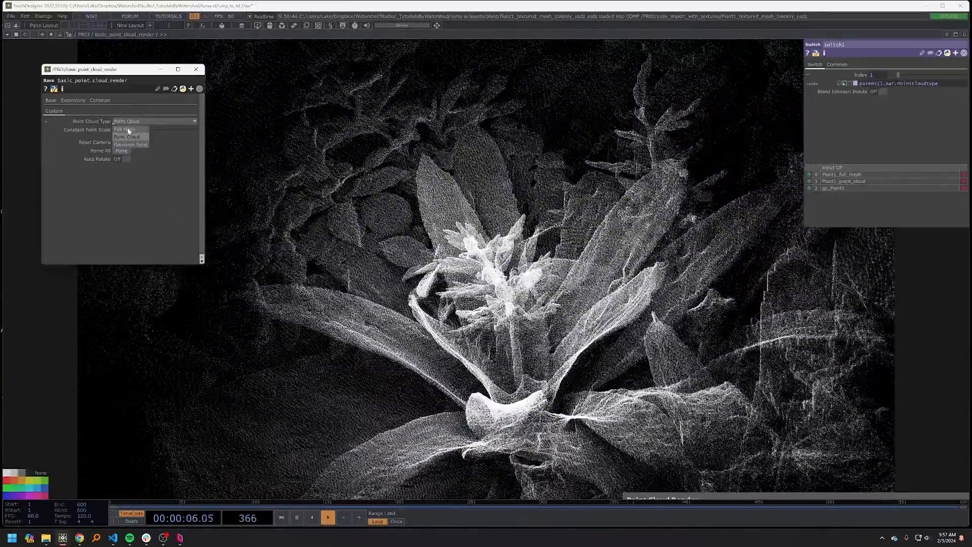
left_click(127, 126)
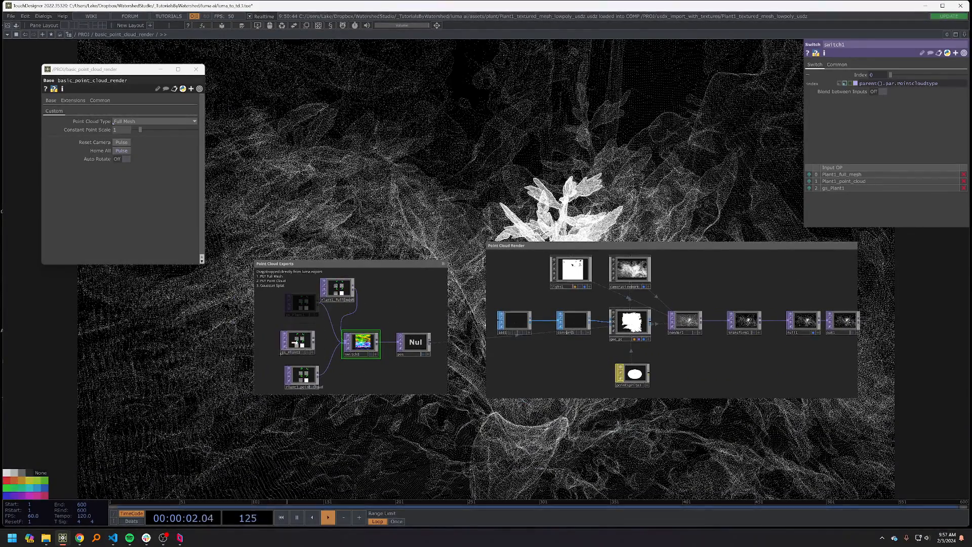
- Rearrange the three point file nodes vertically in the order full mesh, point cloud, Gaussian splat
left_click_drag(300, 377, 293, 336)
left_click_drag(327, 302, 292, 312)
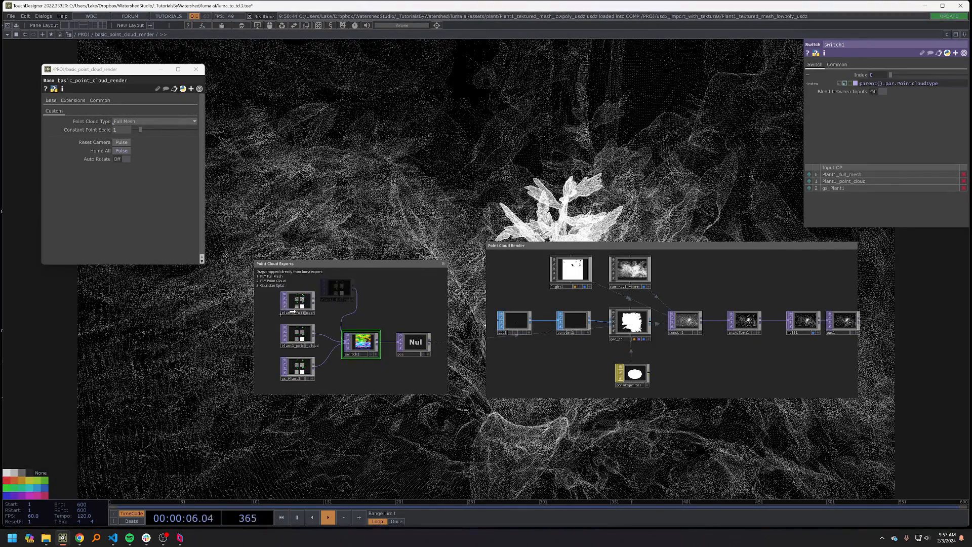
left_click_drag(457, 208, 378, 212)
- Delete the entire Point Cloud Render network and clear the Home All parameter's reference to cameraViewport
right_click_drag(453, 249, 409, 225)
left_click(792, 429)
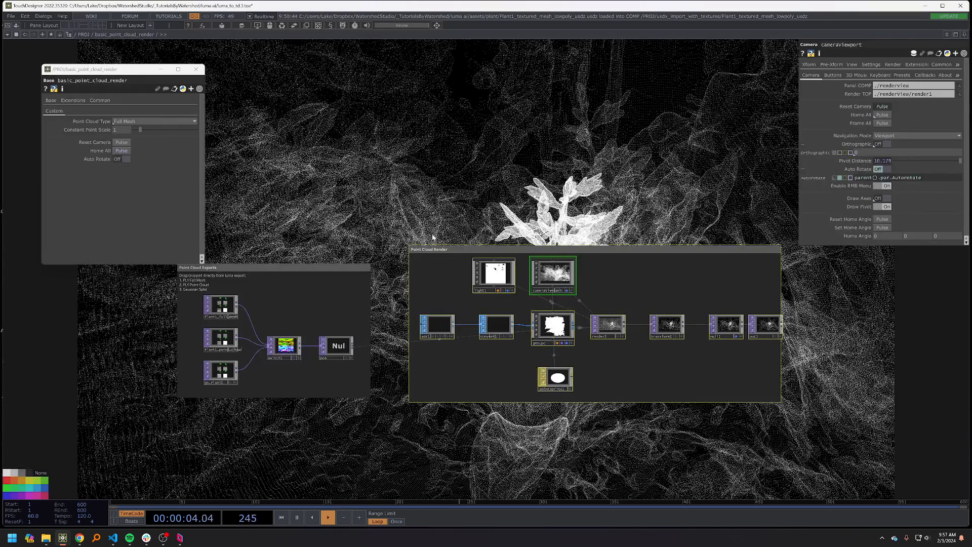
key("Delete")
left_click(107, 152)
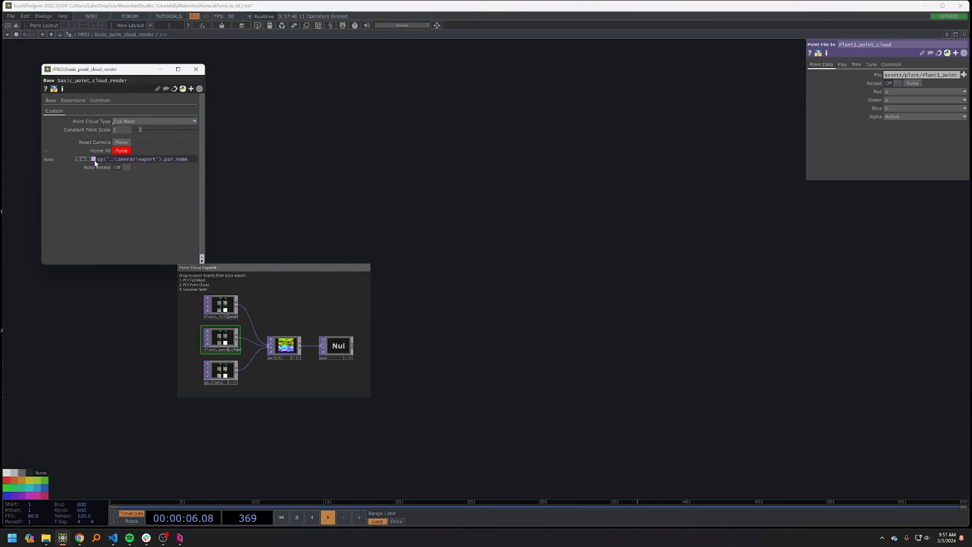
left_click(79, 160)
left_click_drag(113, 72, 90, 65)
left_click_drag(482, 292, 523, 313)
- Place an Add SOP beside the Point Cloud Exports group and turn on Add Points
key("Tab")
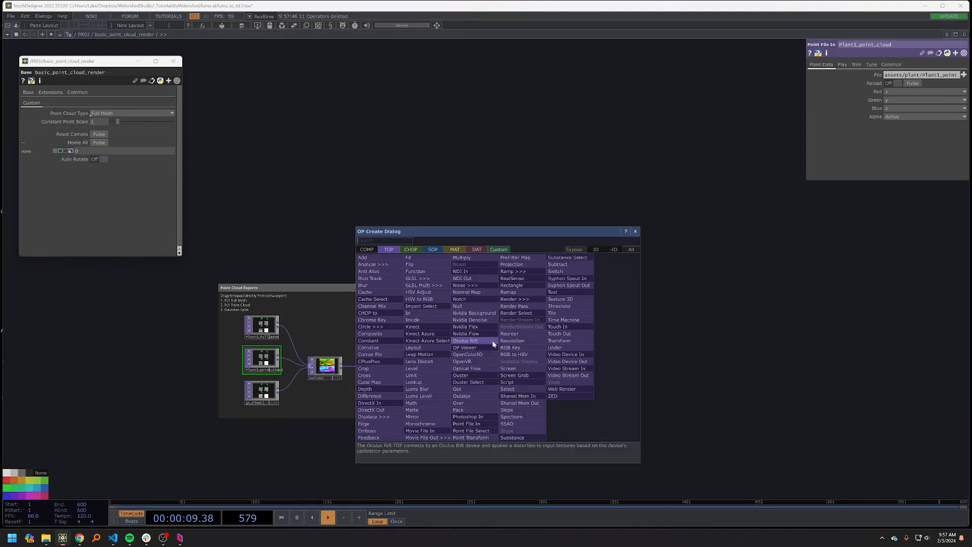
left_click(428, 251)
left_click(371, 257)
left_click(469, 354)
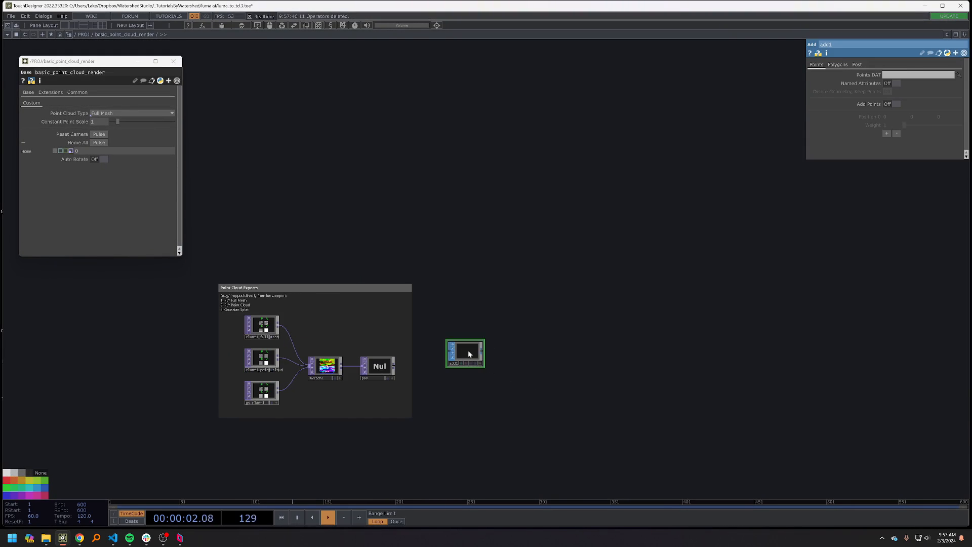
scroll(471, 356, "up", 5)
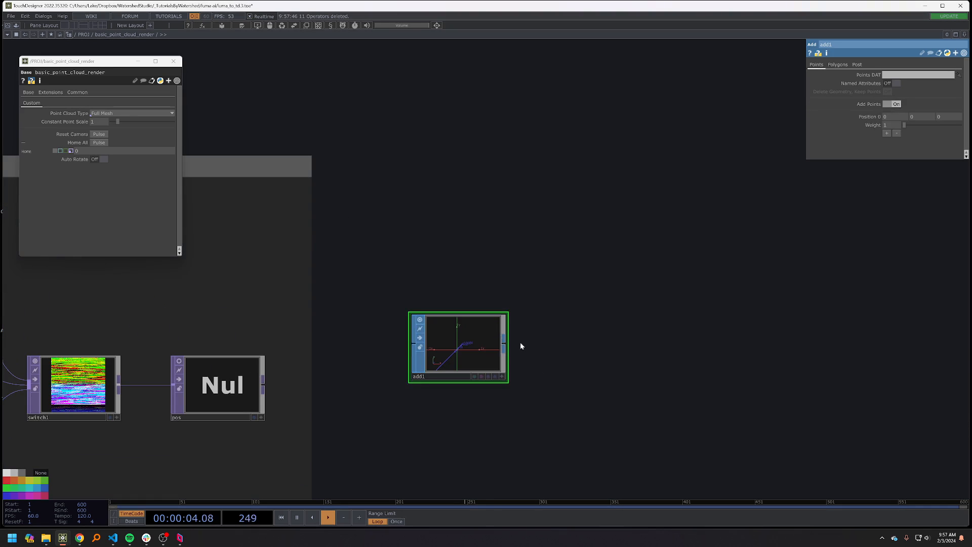
- Connect a Convert SOP after add1 and set Convert to as Particles Per Point
key("Tab")
type("c")
left_click(385, 401)
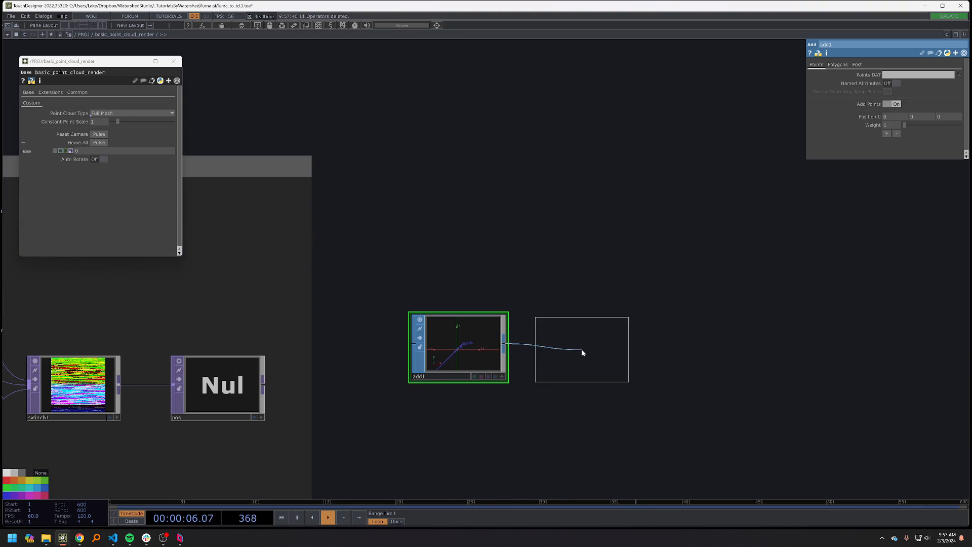
left_click(581, 349)
left_click(891, 92)
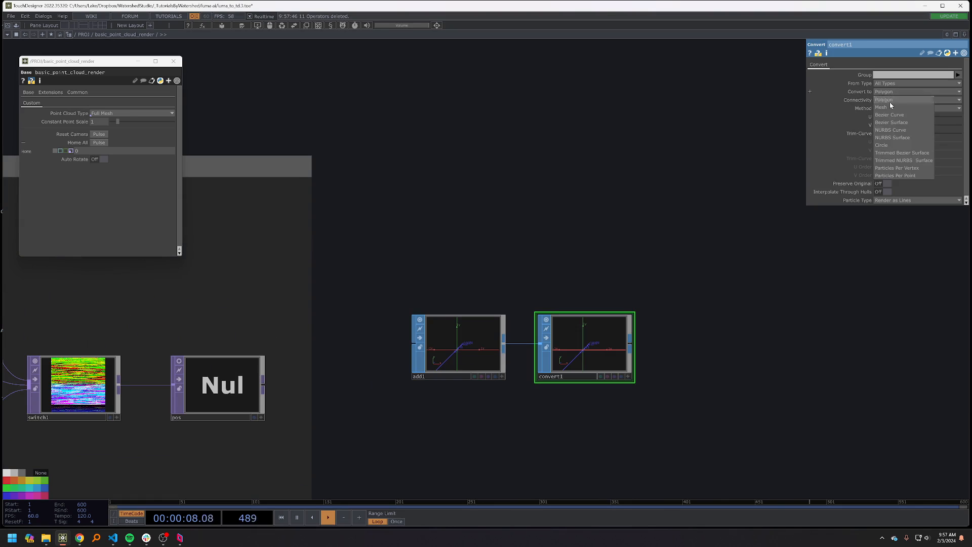
left_click(899, 175)
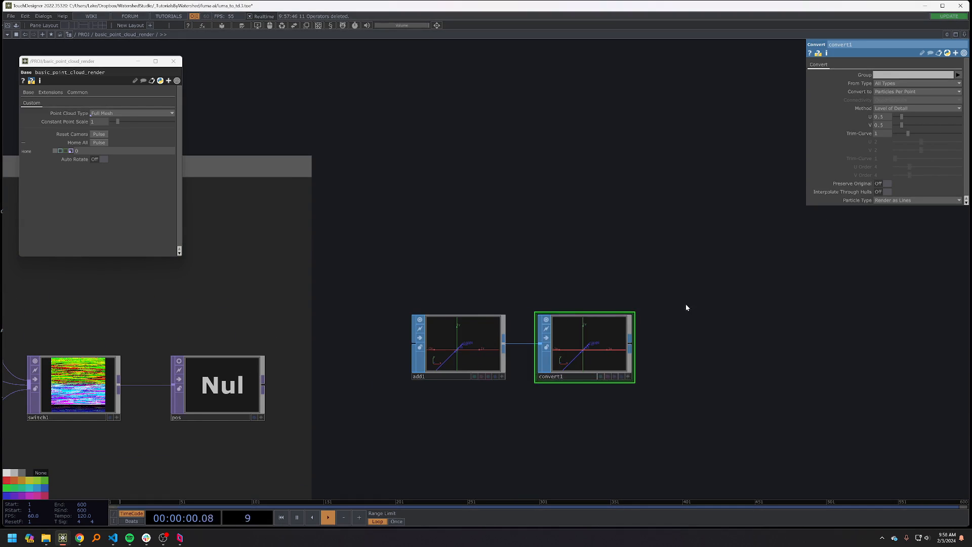
- Create a Geometry COMP fed by the output of convert1
left_click_drag(636, 348, 592, 356)
right_click(589, 354)
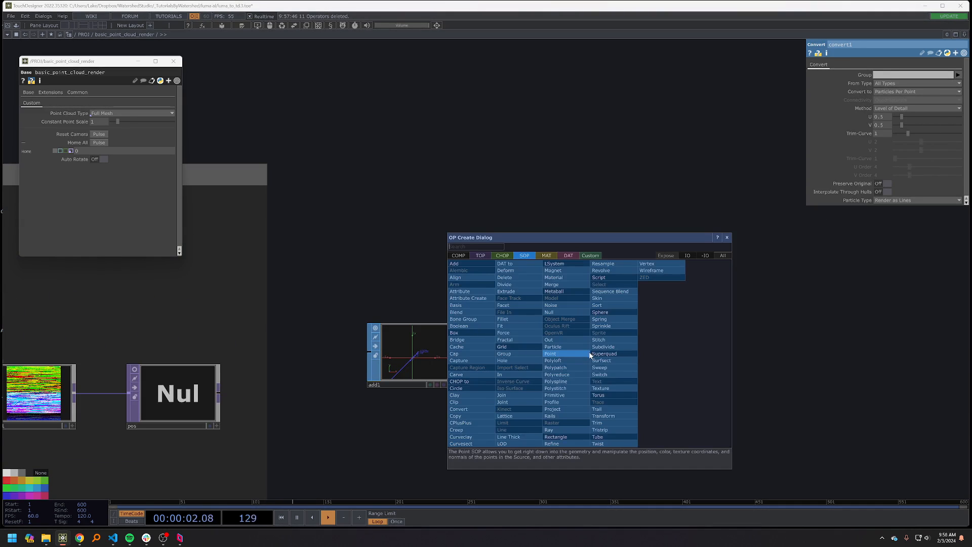
left_click(459, 255)
type("ge")
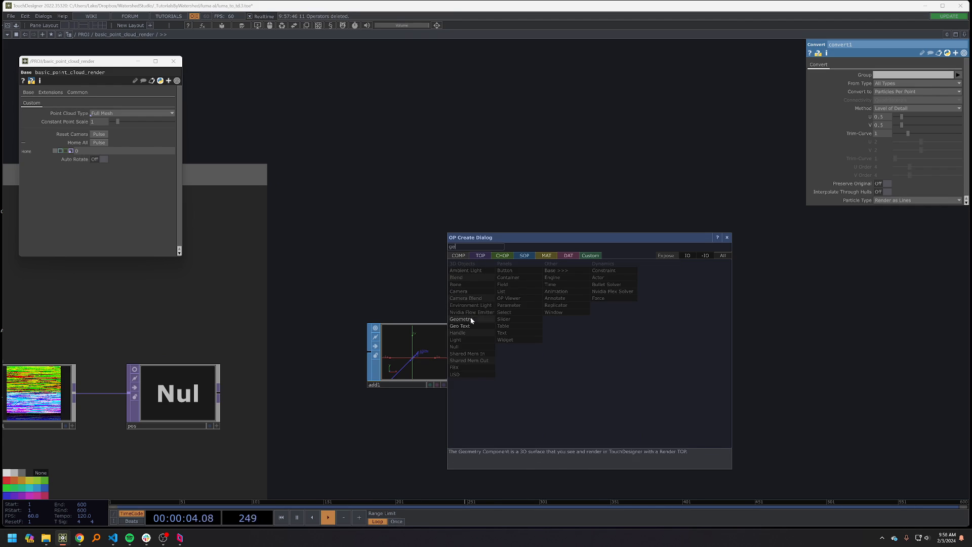
left_click(470, 318)
left_click(681, 344)
- Add a Light COMP directly above geo1
left_click_drag(722, 231, 575, 262)
key("Tab")
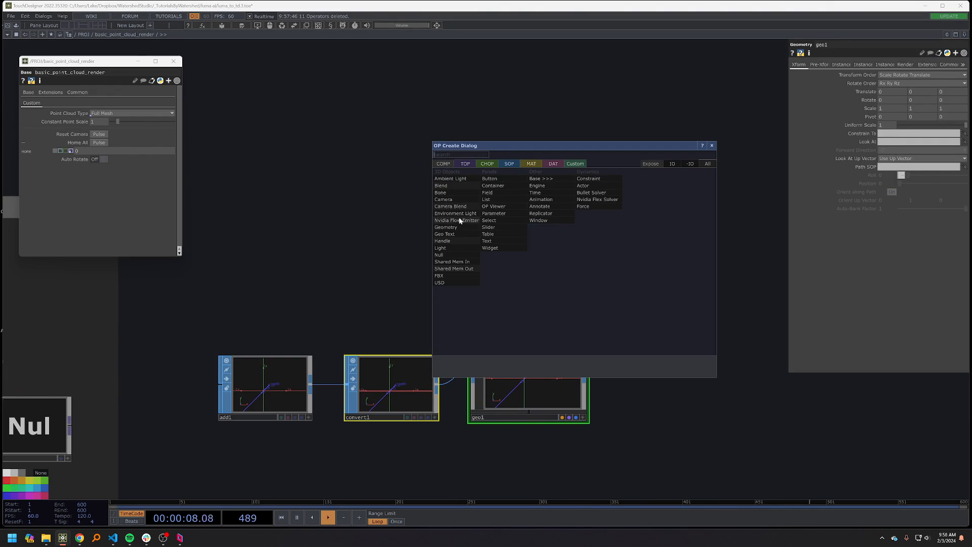
left_click(454, 248)
left_click(531, 258)
key("h")
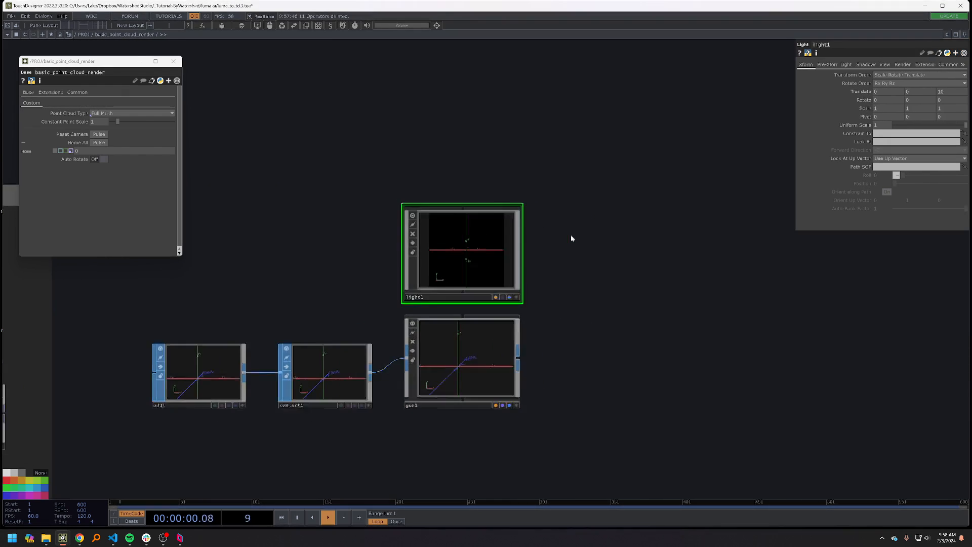
- Bring in the cameraViewport component from the palette and place it beside light1
key("alt+l")
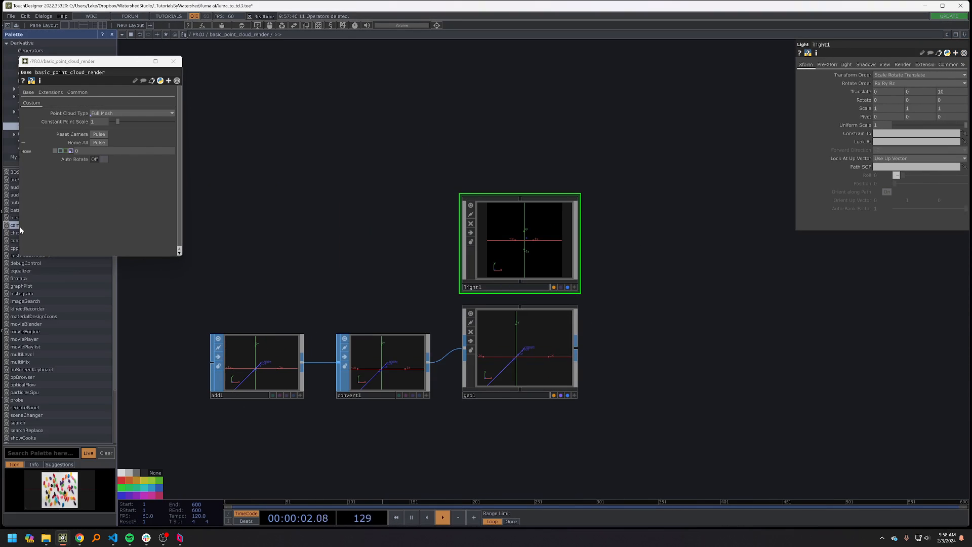
left_click(621, 244)
left_click_drag(673, 211, 665, 254)
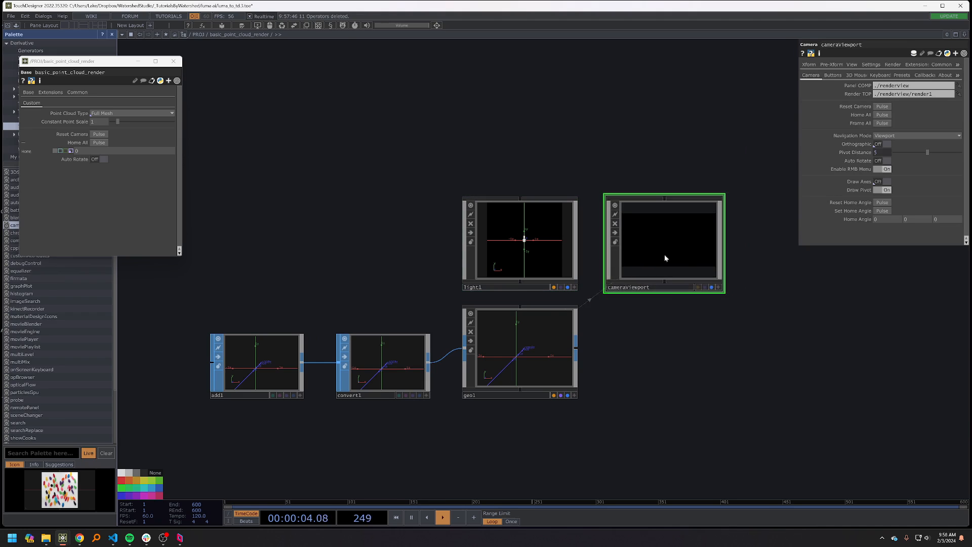
- Add a Render TOP below cameraViewport
key("Tab")
left_click(557, 237)
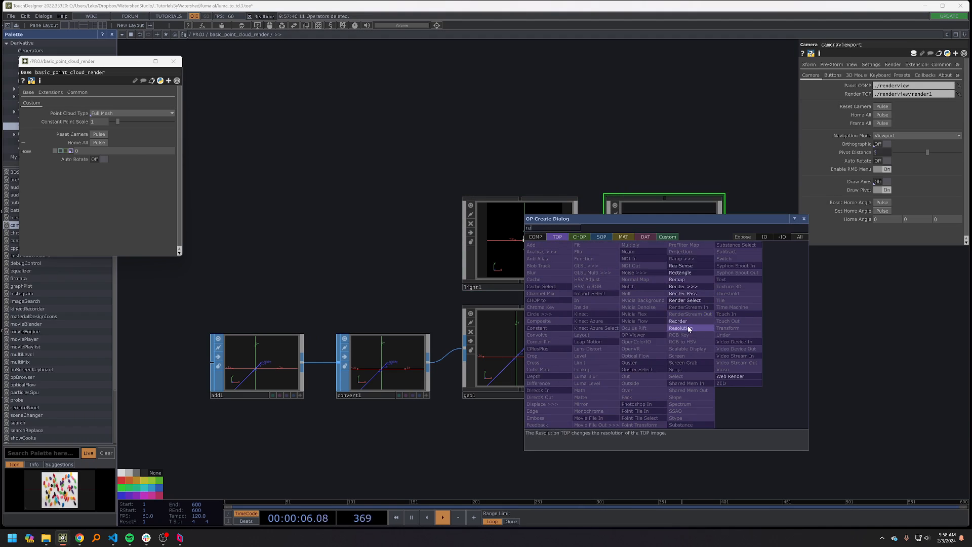
left_click(681, 295)
left_click(686, 300)
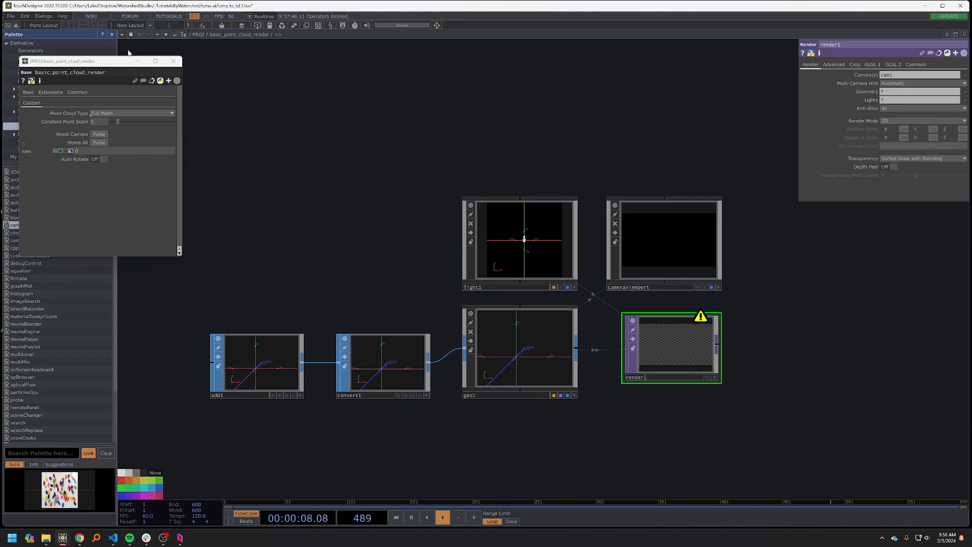
- Open the parent PROJ container's parameters to view its output resolution alongside render1's resolution settings
right_click(198, 34)
left_click(213, 57)
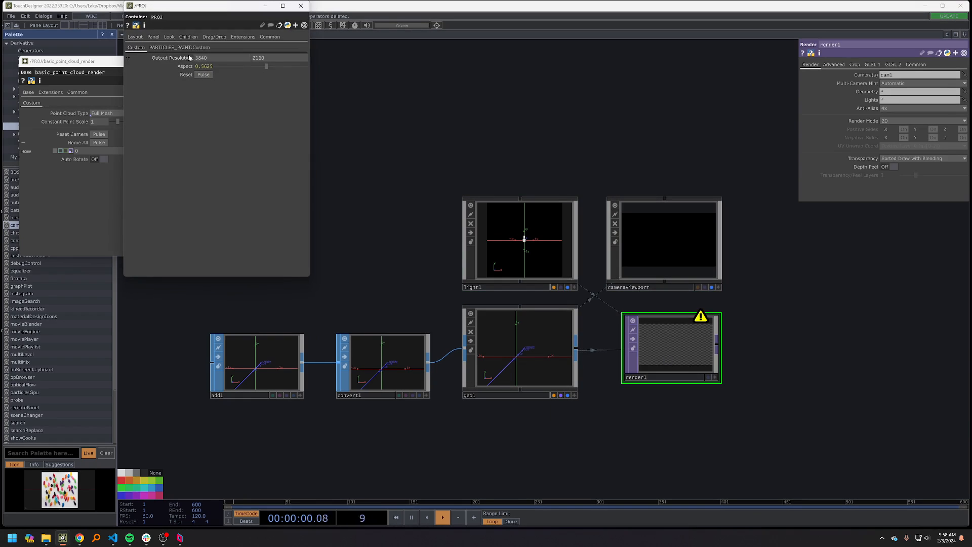
left_click(913, 65)
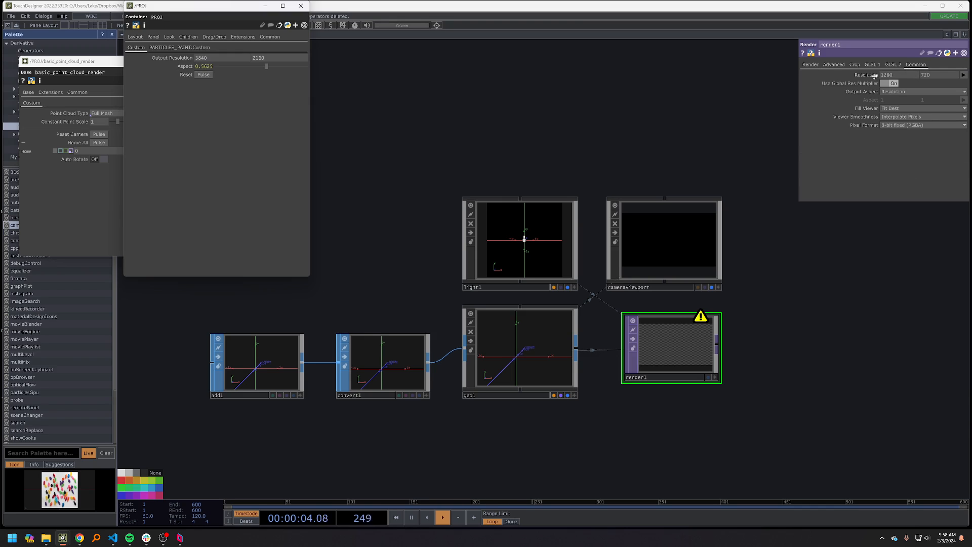
- Assign cameraViewport as render1's camera and geo1 as its geometry
left_click(810, 65)
left_click_drag(657, 238, 919, 75)
left_click_drag(522, 349, 904, 95)
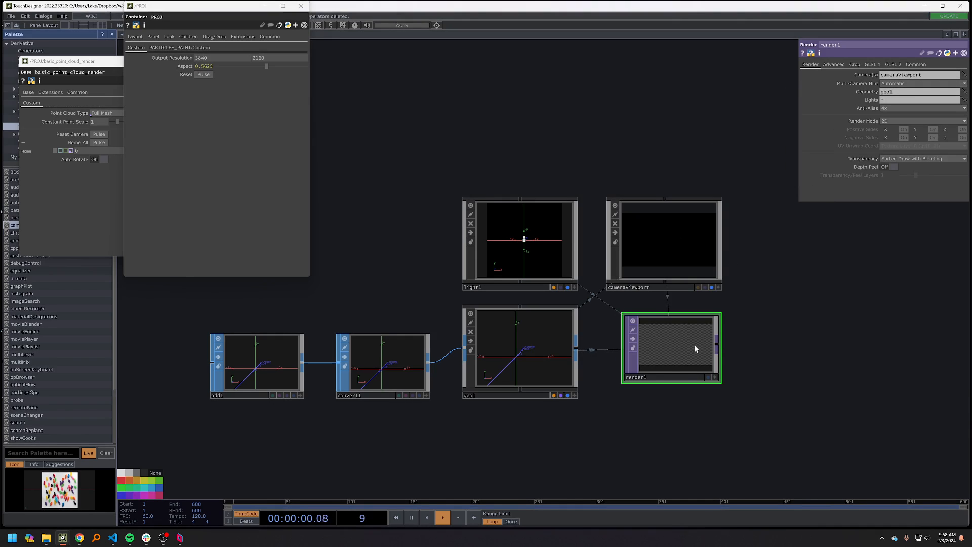
- Connect a Null TOP after render1, display it as the network background, and space it farther from render1
key("alt+n")
left_click(852, 353)
key("d")
left_click_drag(795, 285, 688, 294)
left_click_drag(754, 358, 878, 358)
left_click_drag(849, 281, 914, 288)
scroll(909, 285, "down", 5)
left_click_drag(805, 230, 680, 236)
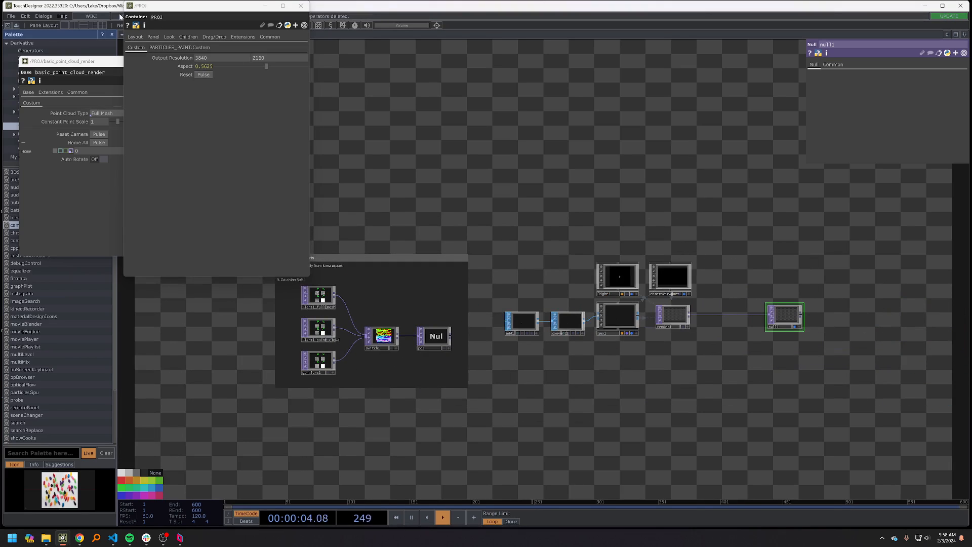
- Close the palette and the floating PROJ parameters window
left_click(112, 34)
left_click_drag(188, 6, 87, 203)
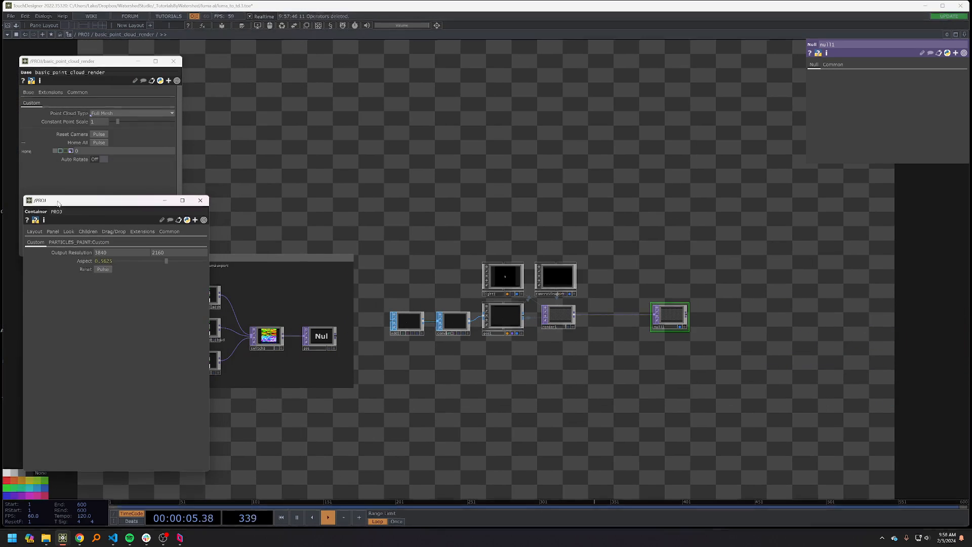
left_click(201, 203)
- Turn on instancing for geo1
left_click_drag(459, 182, 601, 208)
left_click(637, 346)
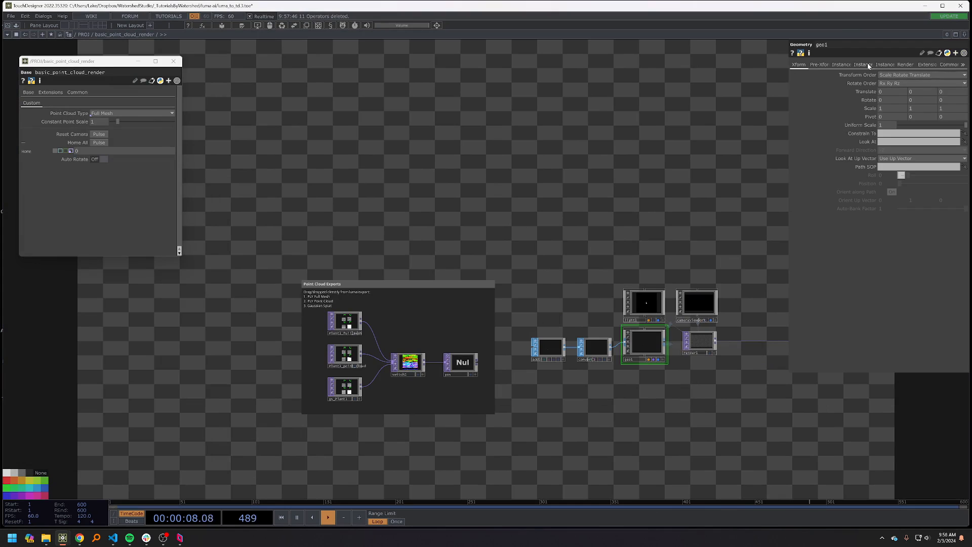
left_click(843, 65)
left_click(889, 75)
left_click_drag(438, 195, 340, 152)
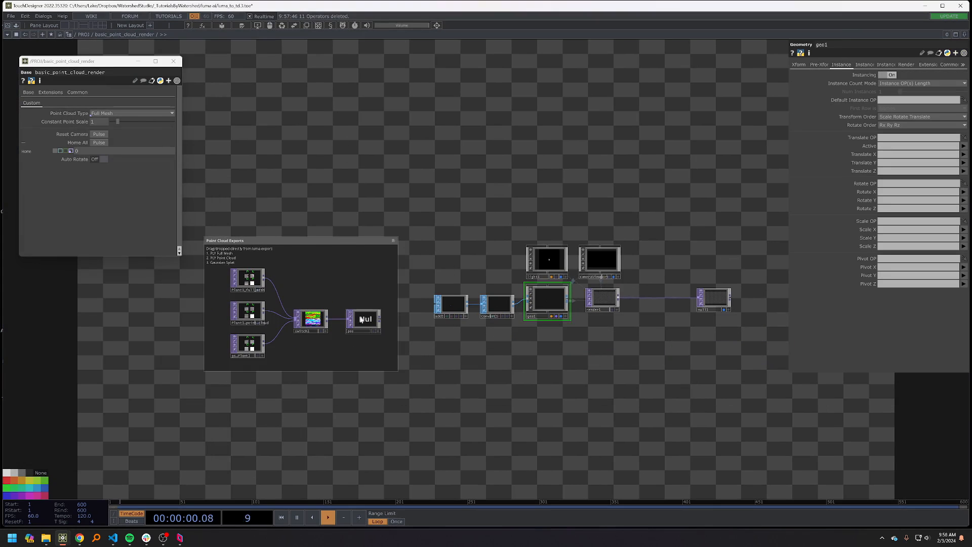
- Assign the pos null as geo1's instancing Translate OP
left_click_drag(361, 320, 818, 128)
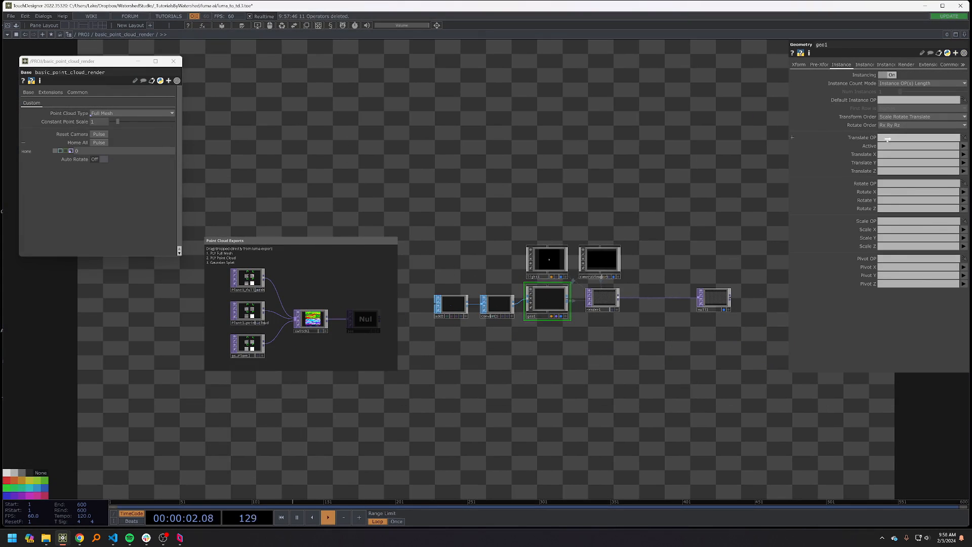
left_click_drag(888, 139, 888, 138)
mouse_move(437, 192)
left_mouse_down()
mouse_move(455, 156)
mouse_move(467, 181)
mouse_move(440, 199)
left_mouse_up()
scroll(297, 278, "up", 8)
scroll(258, 276, "down", 8)
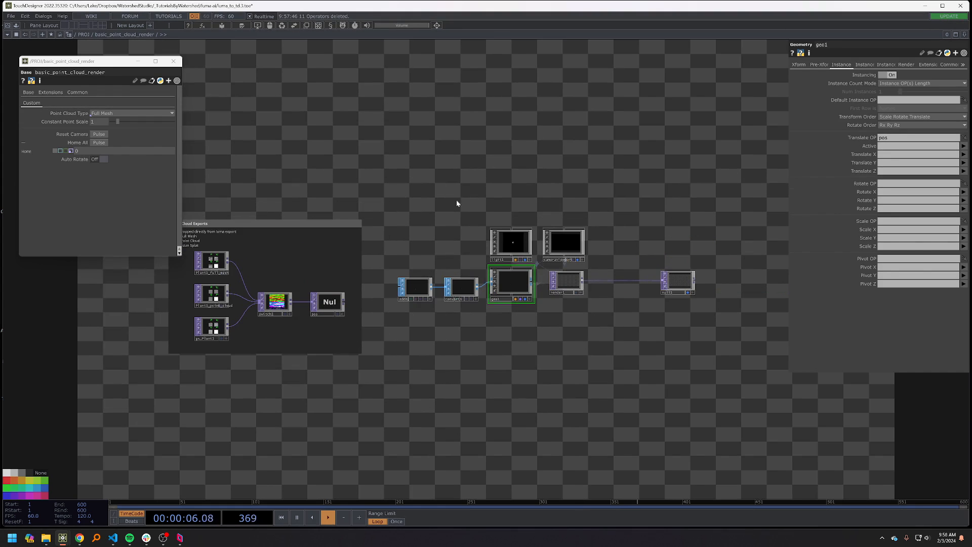
left_click_drag(272, 219, 321, 250)
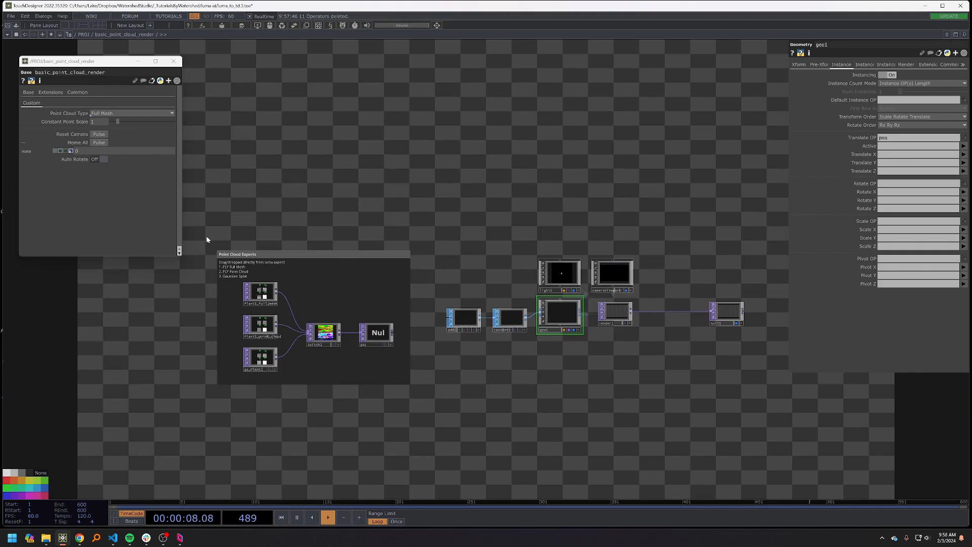
right_click_drag(207, 237, 428, 392)
left_click(427, 392)
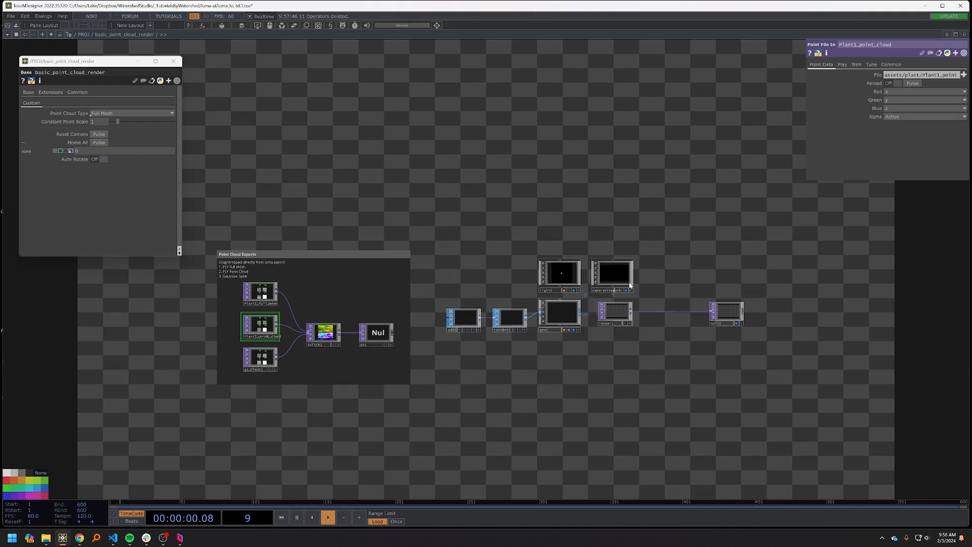
- Map geo1's instance Translate X, Y and Z to the r, g and b channels
left_click(560, 314)
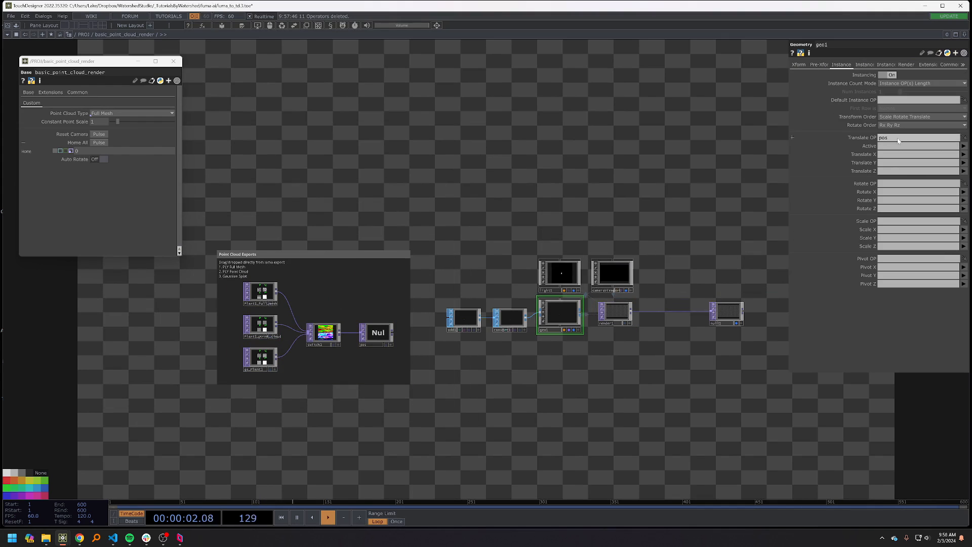
left_click(889, 156)
type("r")
left_click(889, 164)
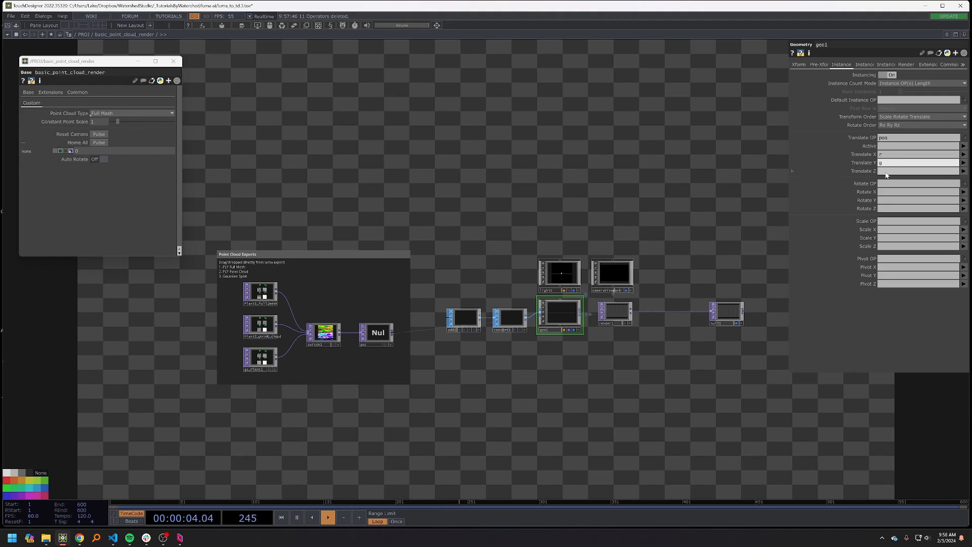
left_click(886, 172)
type("b")
left_click_drag(668, 147, 626, 152)
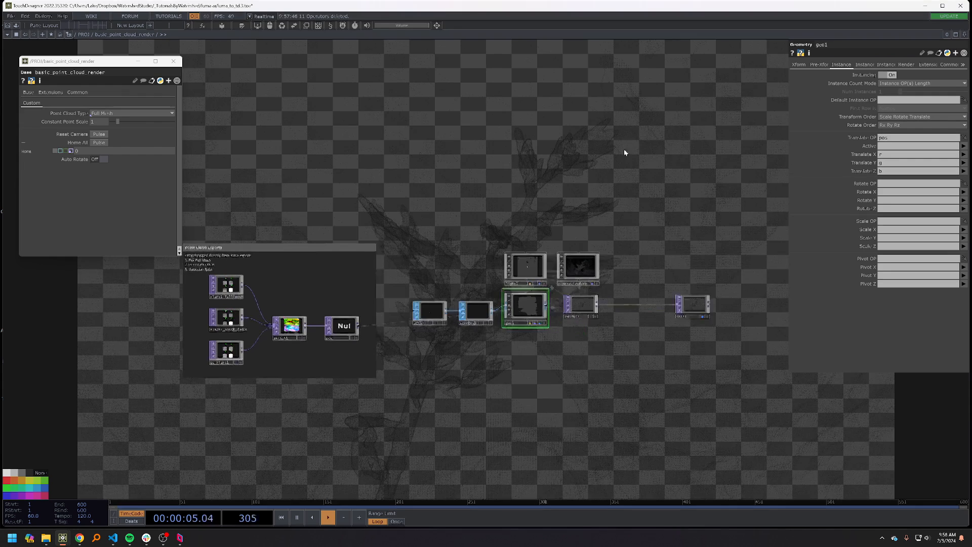
- Insert a Transform TOP between render1 and null1 and turn on Comp Over Background Color
right_click(646, 303)
left_click(659, 295)
left_click(719, 282)
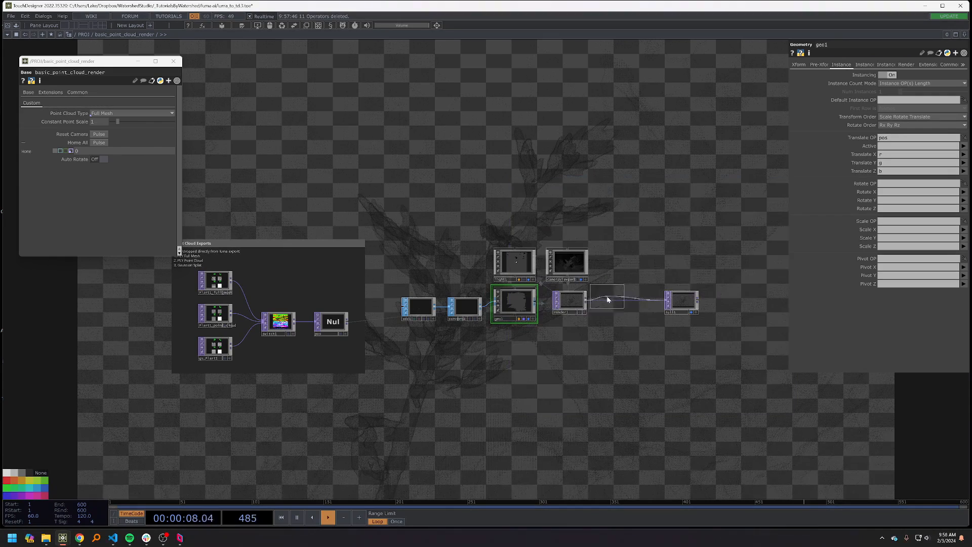
left_click(607, 296)
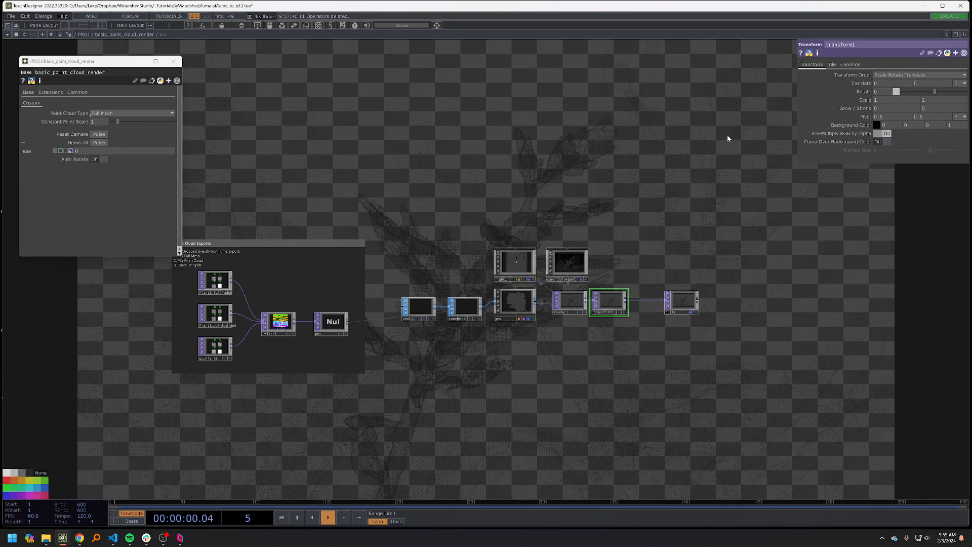
left_click(882, 142)
left_click_drag(623, 295, 642, 295)
left_click_drag(667, 218, 684, 190)
- Create a Point Sprite MAT below geo1 and apply it to geo1 as its material
key("Tab")
left_click(514, 246)
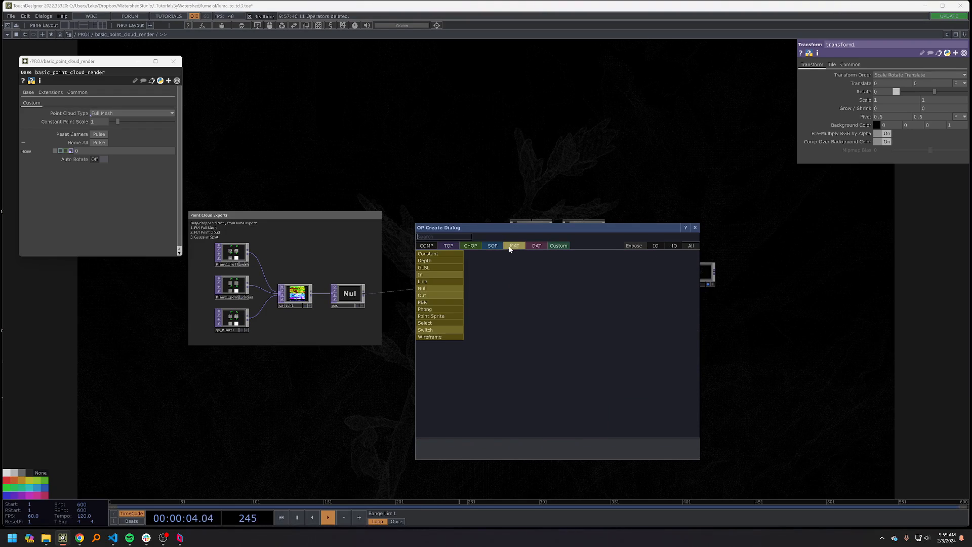
left_click(438, 316)
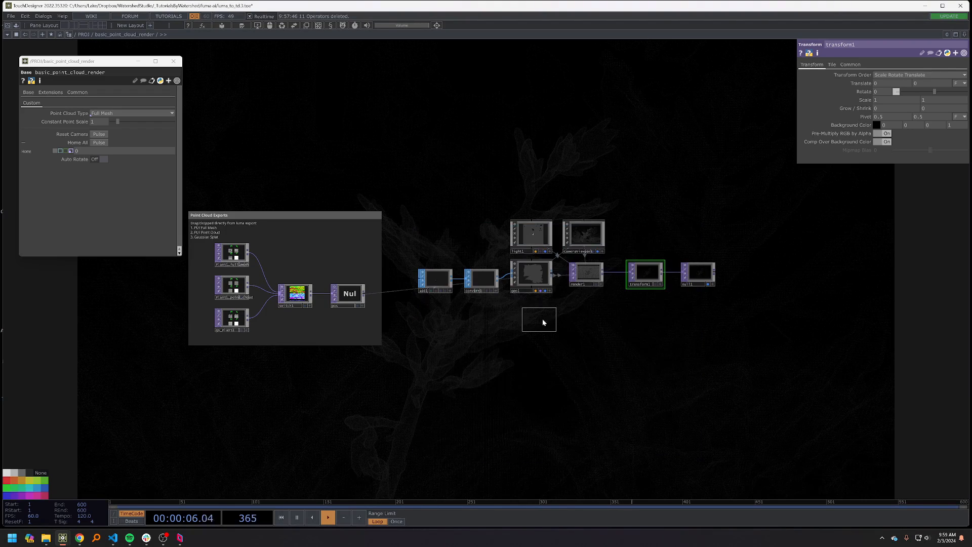
left_click(532, 312)
left_click_drag(532, 313, 530, 275)
left_click(532, 275)
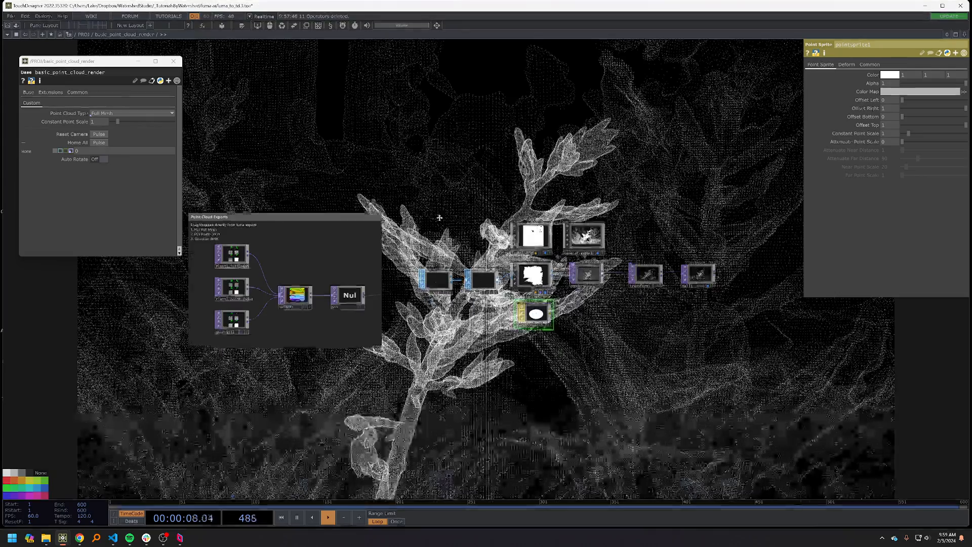
- Review the point cloud network and compare the operator information of render1 and the pos null
left_click_drag(365, 163, 307, 228)
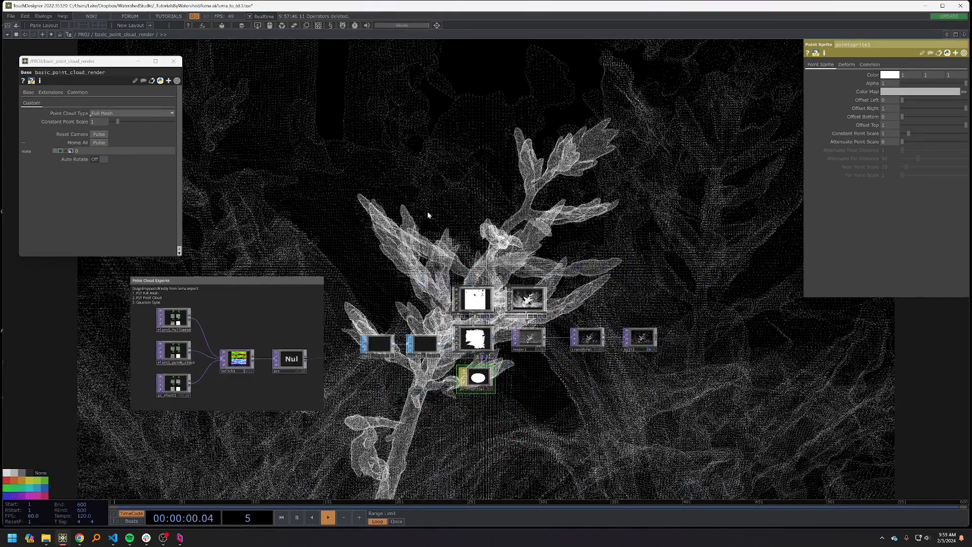
left_click_drag(428, 215, 442, 256)
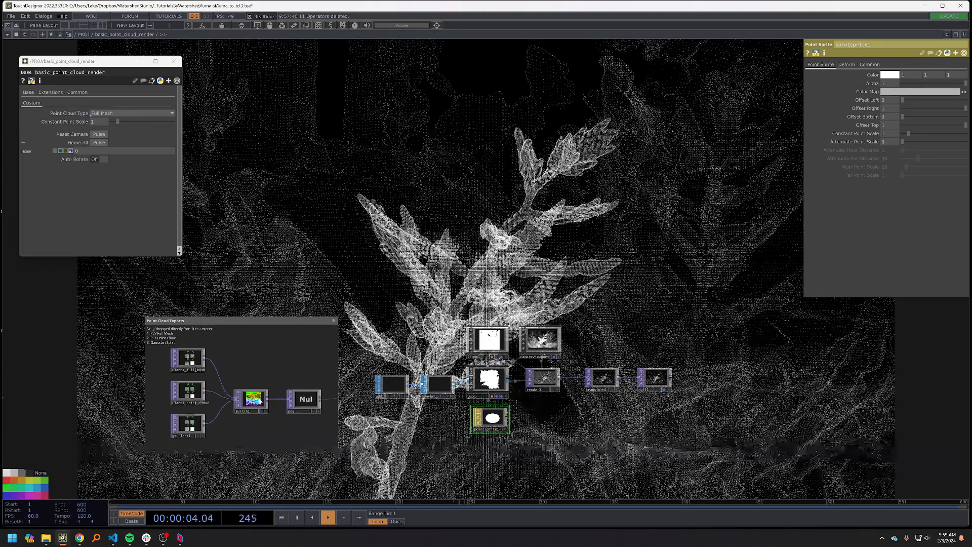
left_click_drag(509, 224, 468, 239)
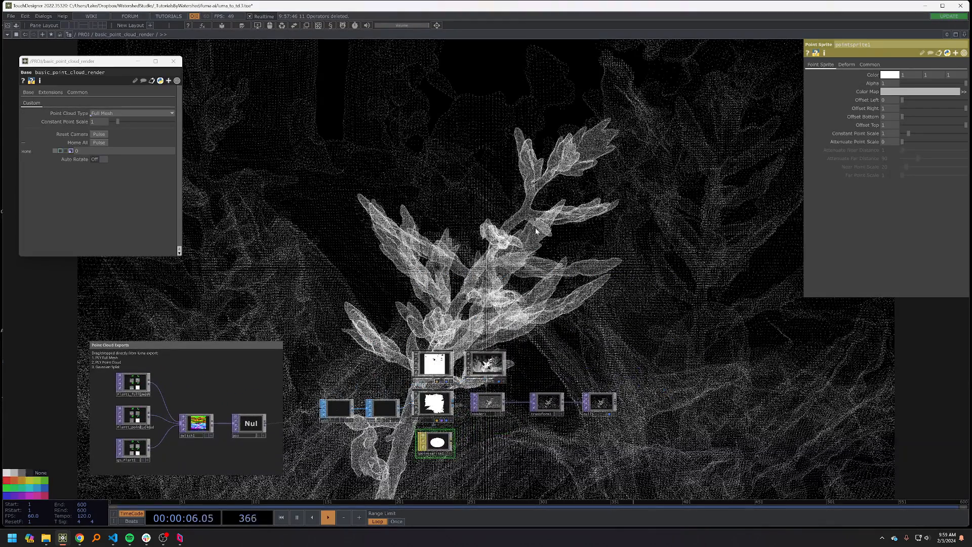
left_click_drag(55, 312, 665, 466)
scroll(477, 399, "up", 3)
scroll(478, 399, "down", 5)
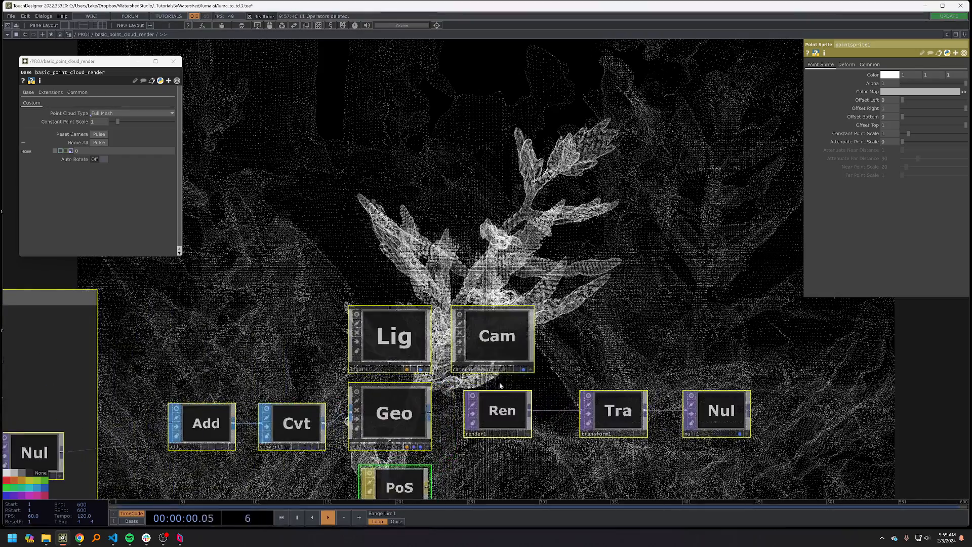
left_click_drag(533, 239, 465, 269)
middle_click(538, 365)
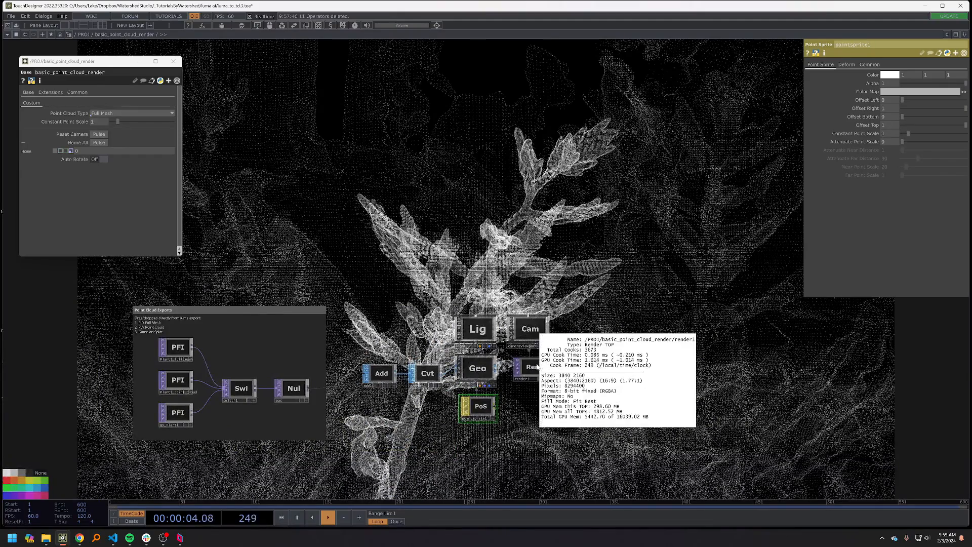
middle_click(294, 389)
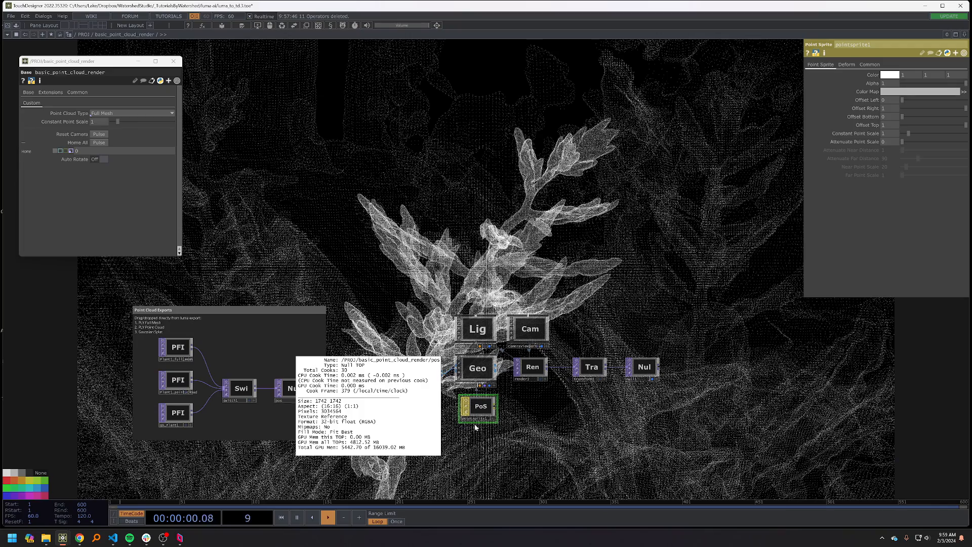
middle_click(532, 374)
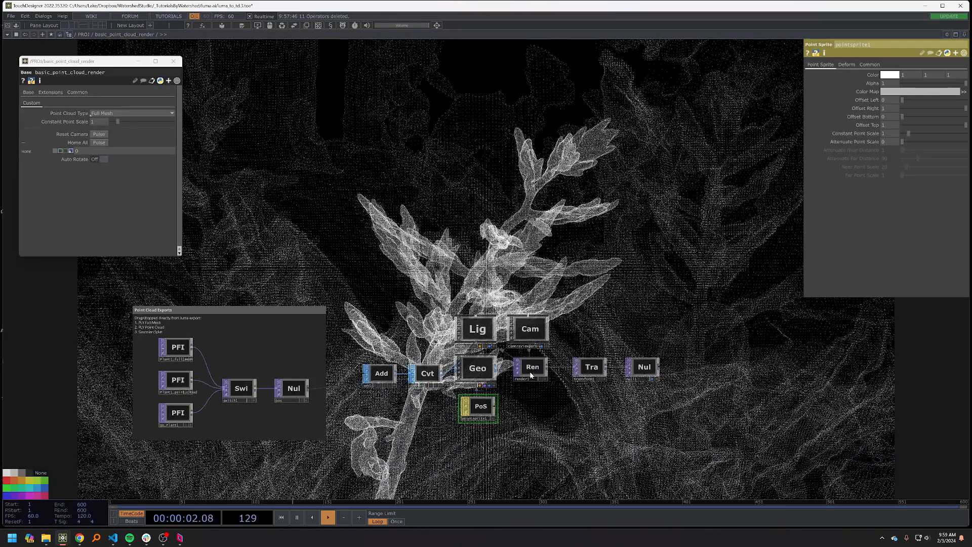
left_click_drag(608, 233, 613, 268)
left_click_drag(578, 296, 580, 268)
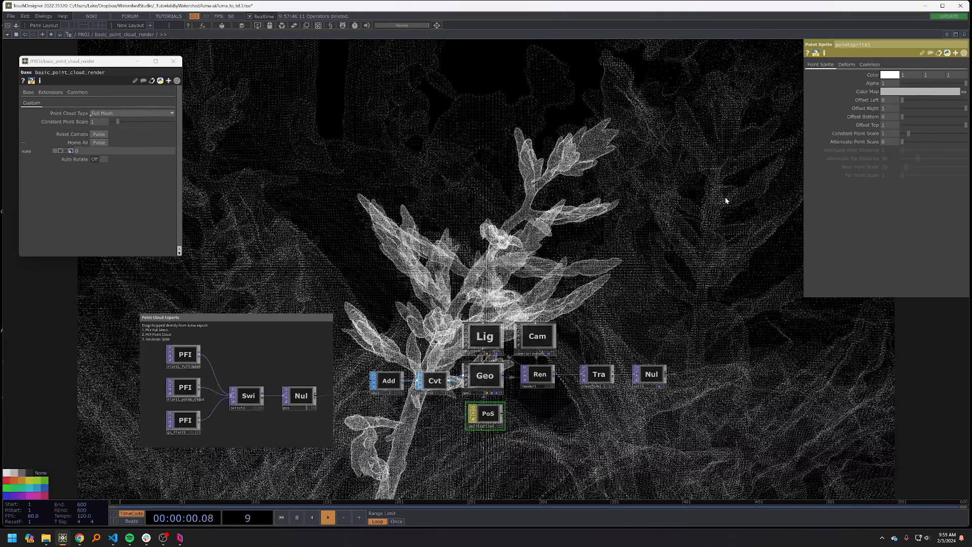
left_click_drag(682, 253, 699, 213)
left_click_drag(584, 225, 596, 244)
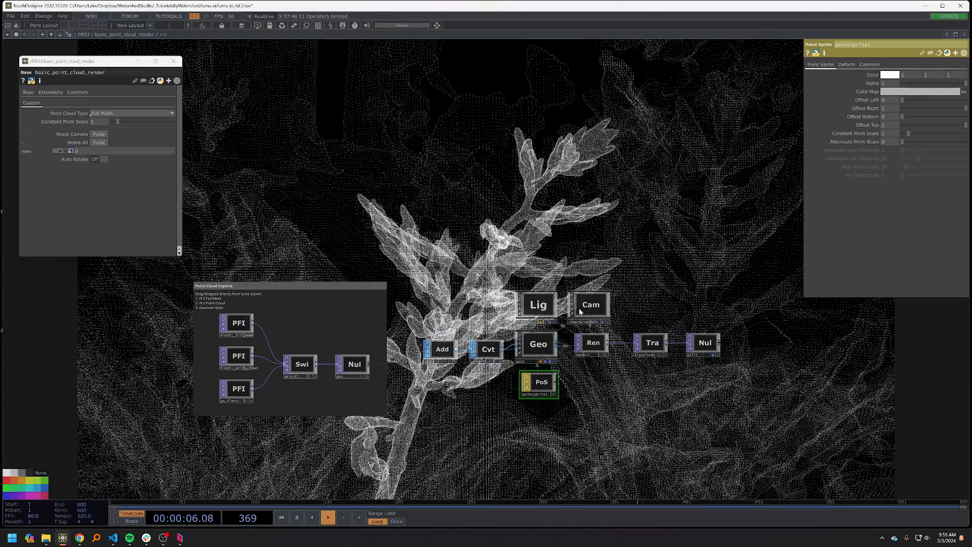
- Link cameraViewport's Reset Camera, Home All and Auto Rotate to the matching custom parameters of basic_point_cloud_render
left_click(604, 307)
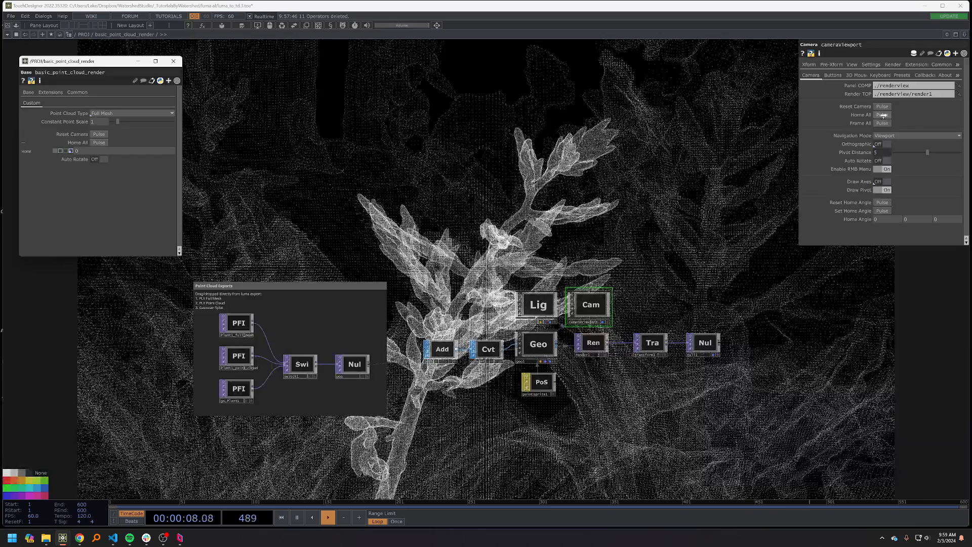
left_click(886, 104)
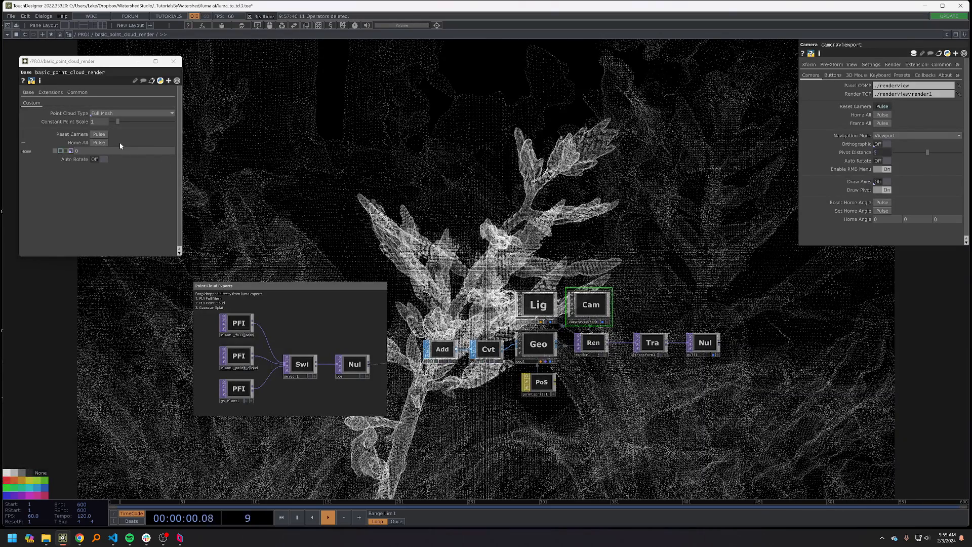
left_click_drag(884, 115, 884, 115)
left_click(887, 116)
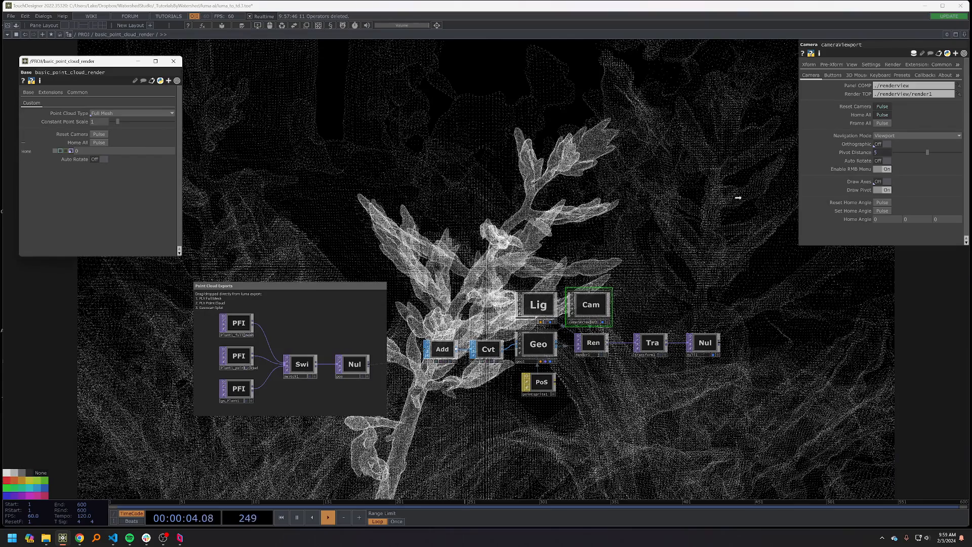
left_click_drag(877, 166, 883, 161)
left_click(885, 161)
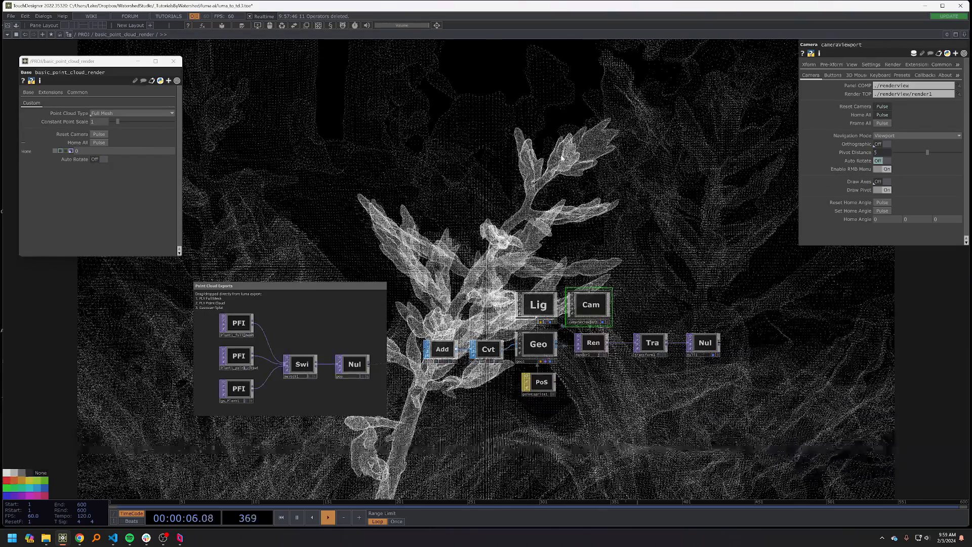
- Link pointsprite1's Constant Point Scale to the component's custom parameter and close the floating parameters window
left_click_drag(513, 374, 516, 373)
left_click(530, 378)
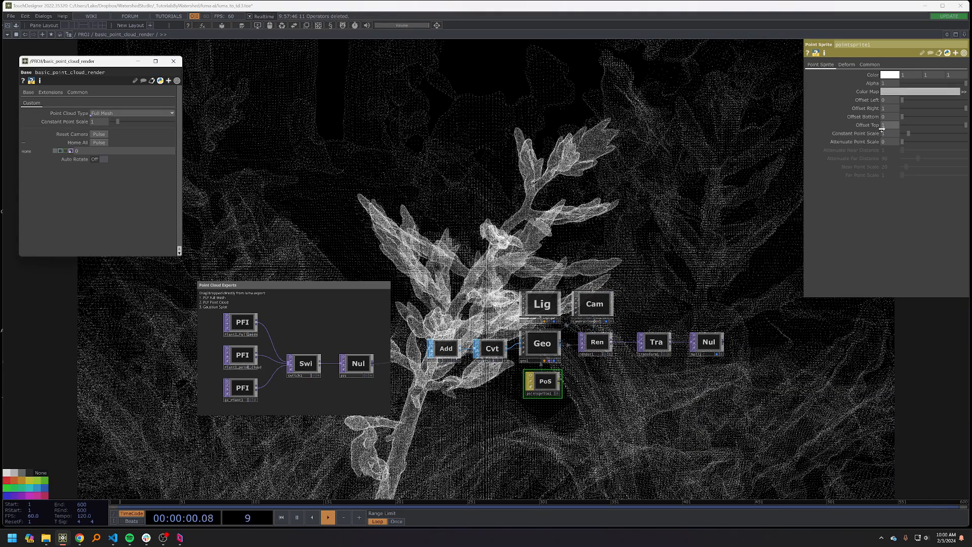
left_click_drag(887, 135, 888, 135)
left_click(890, 135)
left_click_drag(662, 187, 695, 194)
left_click(174, 62)
left_click_drag(509, 208, 405, 198)
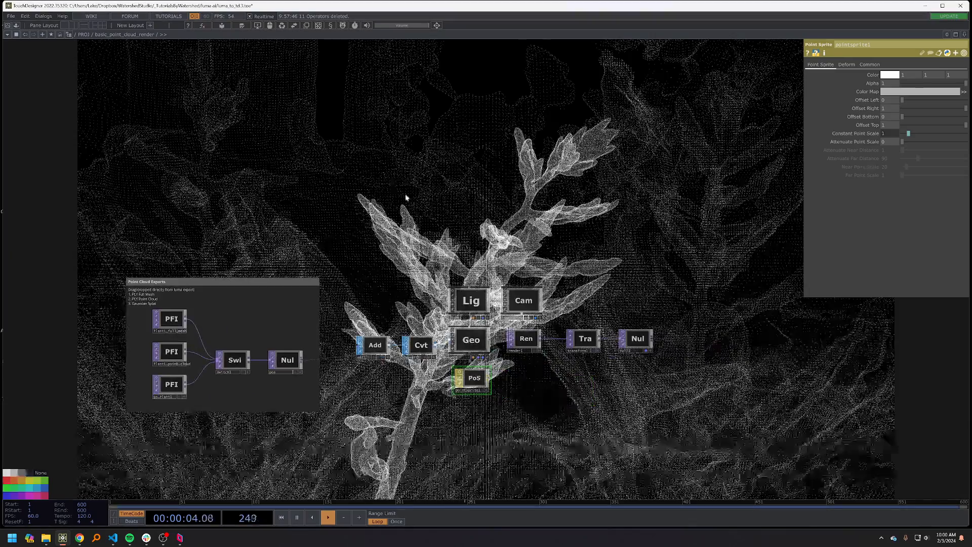
- Orbit the plant point cloud interactively in cameraViewport's viewer, then deactivate the viewer
left_click(541, 318)
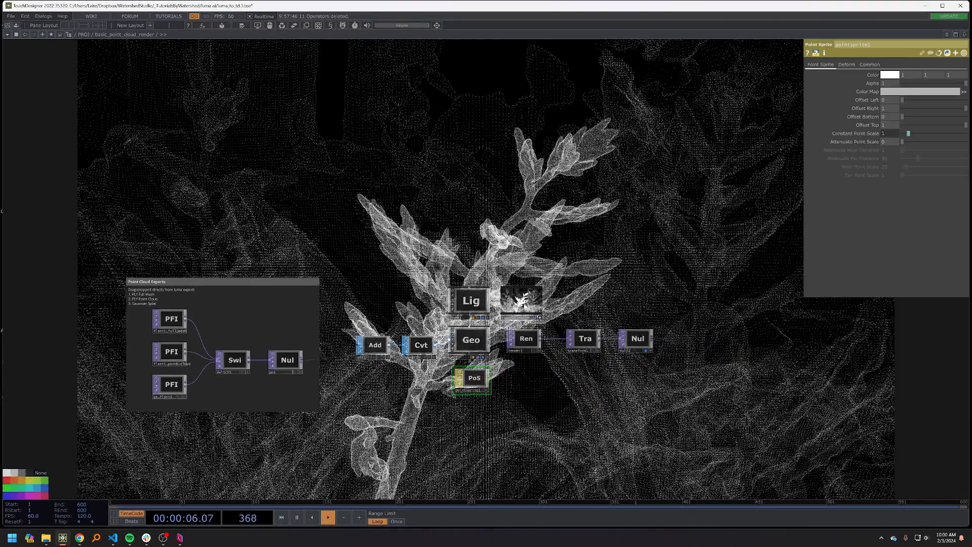
mouse_move(525, 301)
left_mouse_down()
mouse_move(521, 313)
mouse_move(531, 303)
left_mouse_up()
right_click_drag(532, 306, 532, 304)
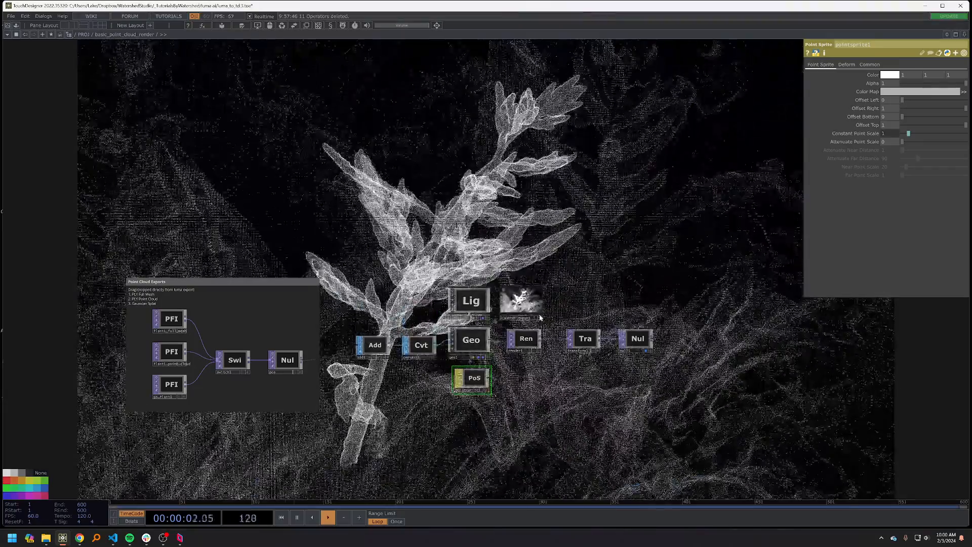
left_click(540, 318)
left_click_drag(613, 210, 661, 167)
- Check the component from its parent network, return inside, and connect an Out TOP after null1 with the background display off
key("u")
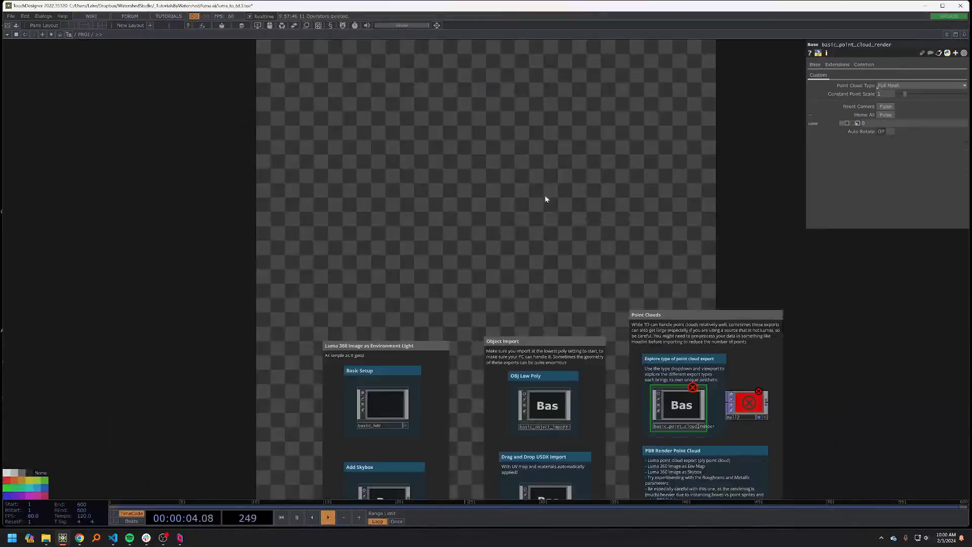
left_click_drag(537, 196, 346, 96)
scroll(500, 309, "up", 4)
key("i")
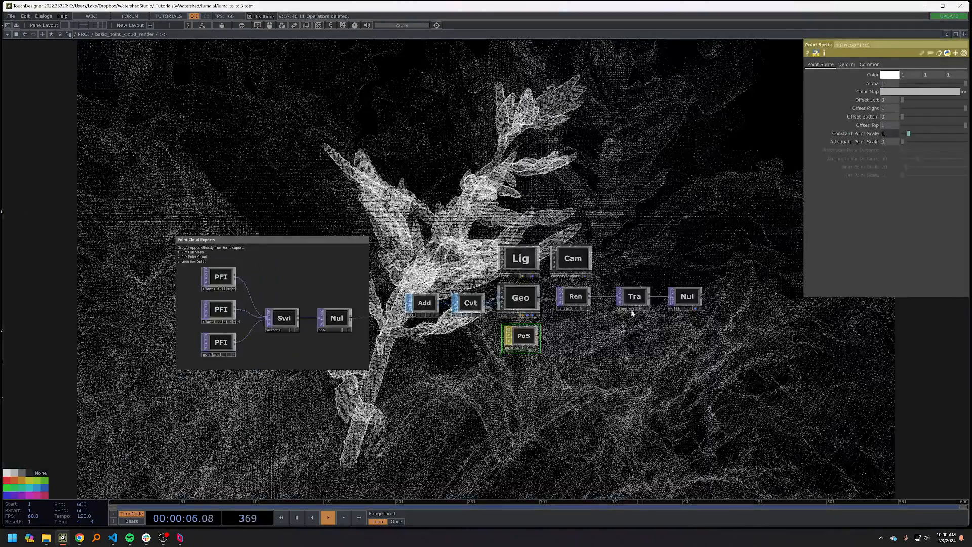
right_click(702, 299)
left_click(695, 343)
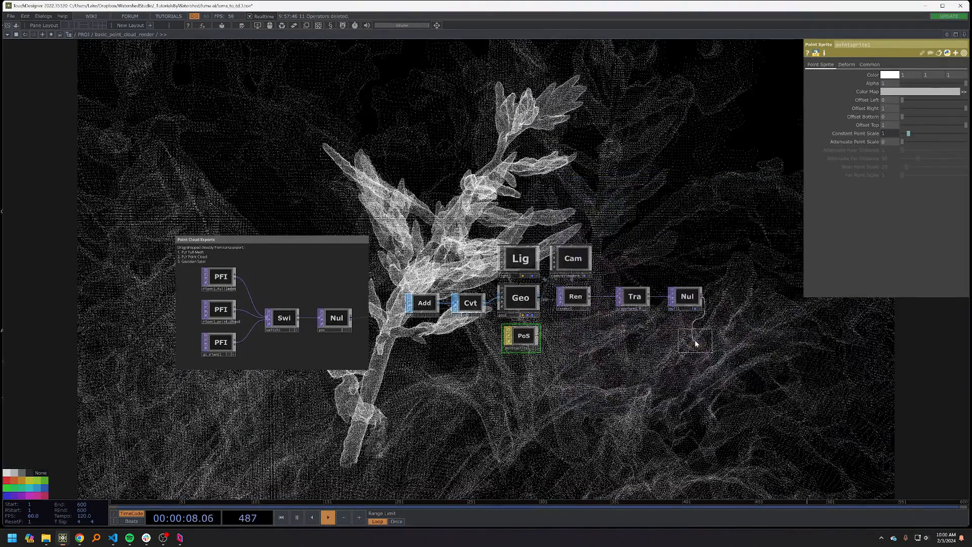
left_click(731, 305)
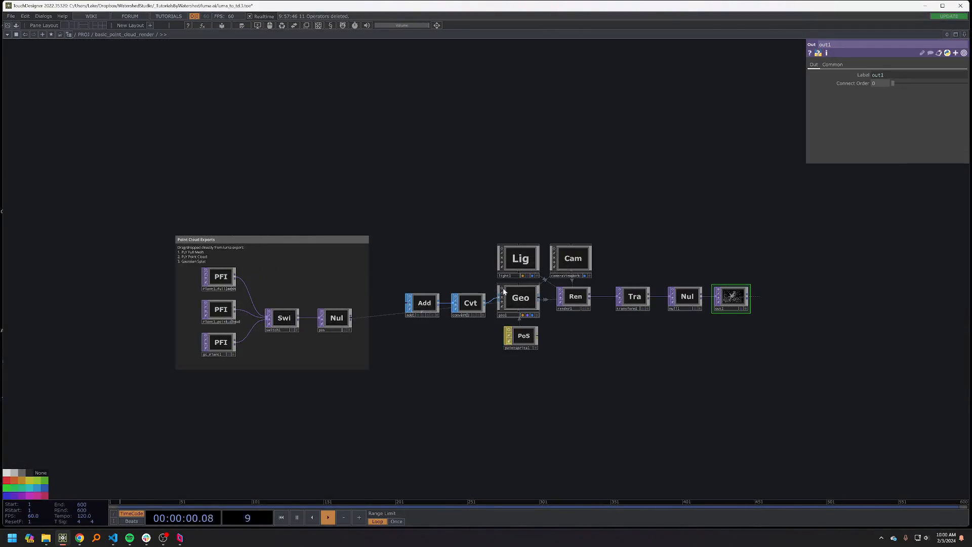
- Inspect the custom parameters of basic_point_cloud_render in the Component Editor, including Autorotate, and close the editor
key("alt+c")
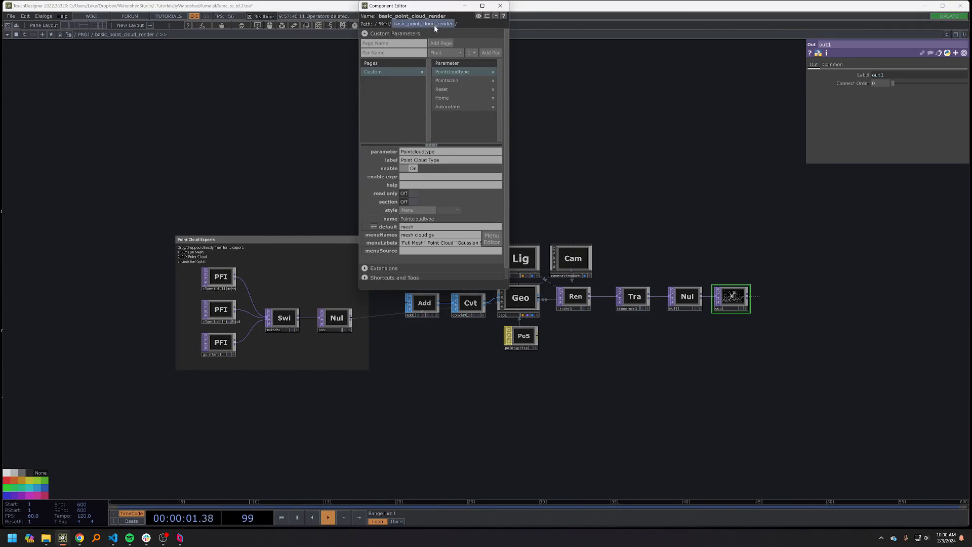
left_click(455, 107)
left_click(500, 6)
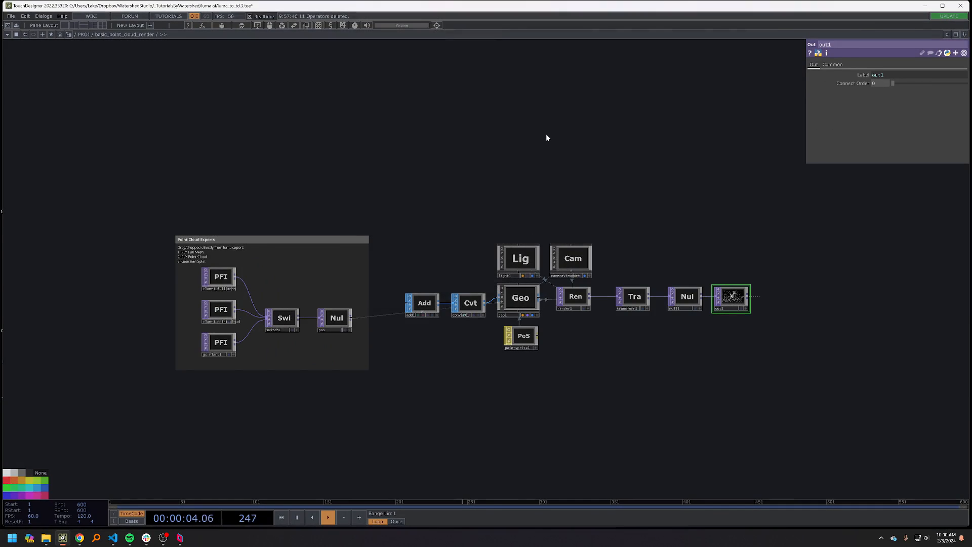
- Read the script error on basic_point_cloud_render and check its Home custom parameter and cameraViewport's camera parameters, then close the Component Editor
key("u")
mouse_move(506, 284)
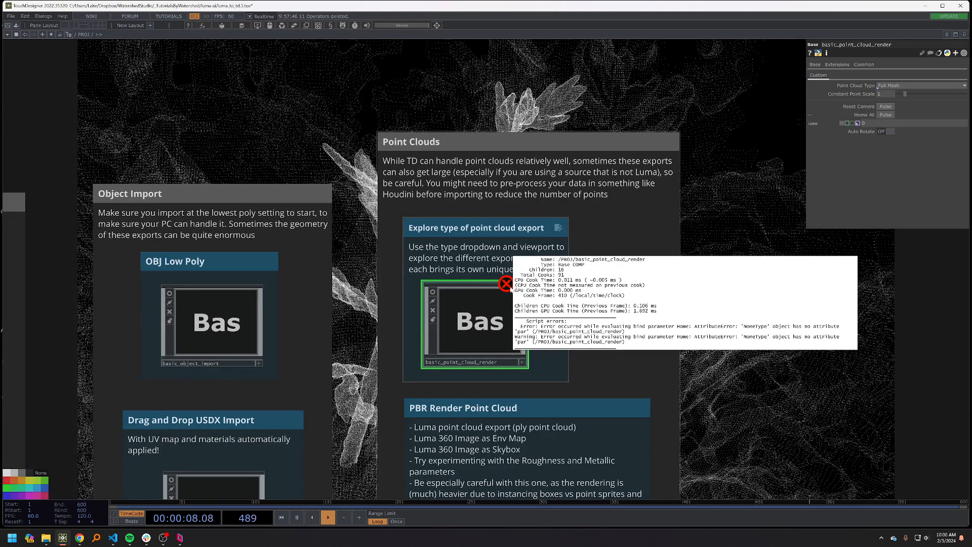
key("i")
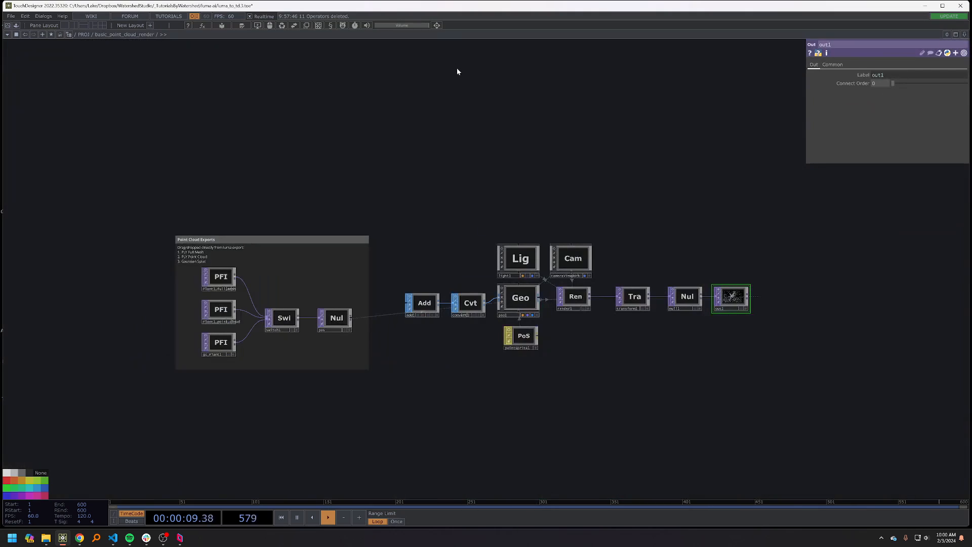
left_click(438, 26)
left_click(455, 99)
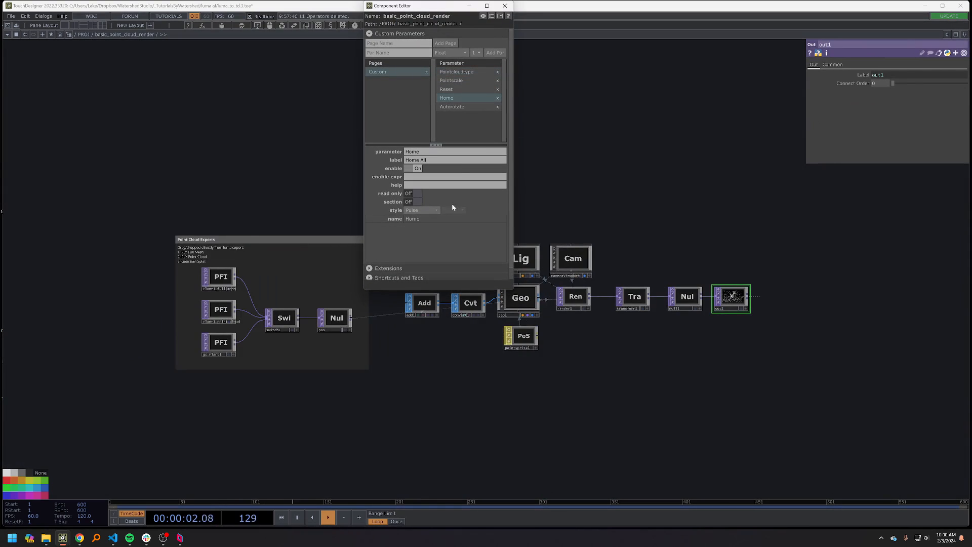
left_click(575, 276)
left_click_drag(589, 187, 739, 201)
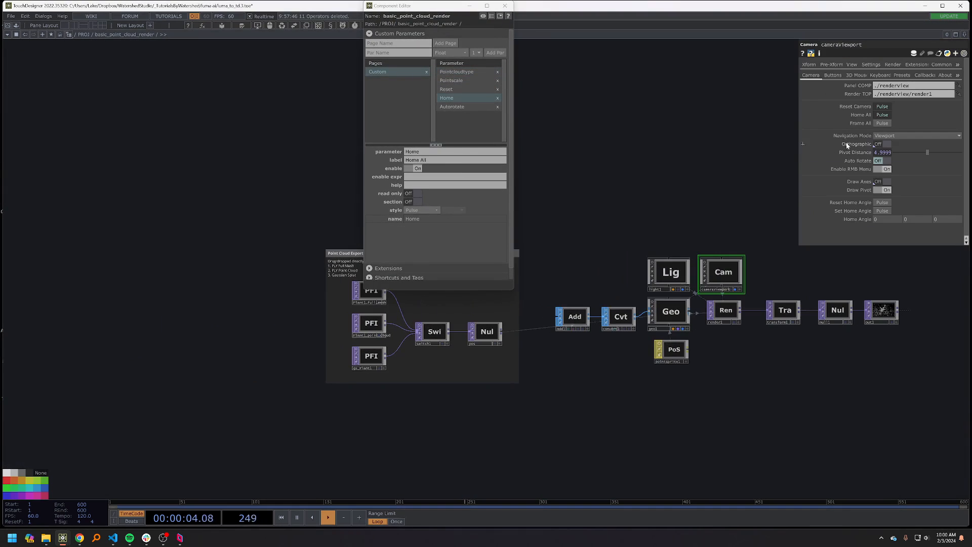
left_click(505, 6)
key("u")
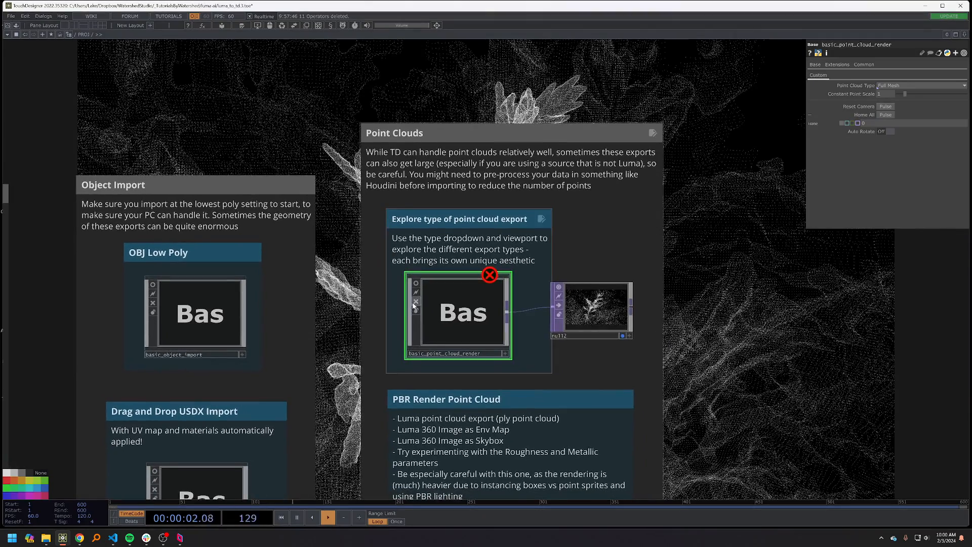
left_click(413, 302)
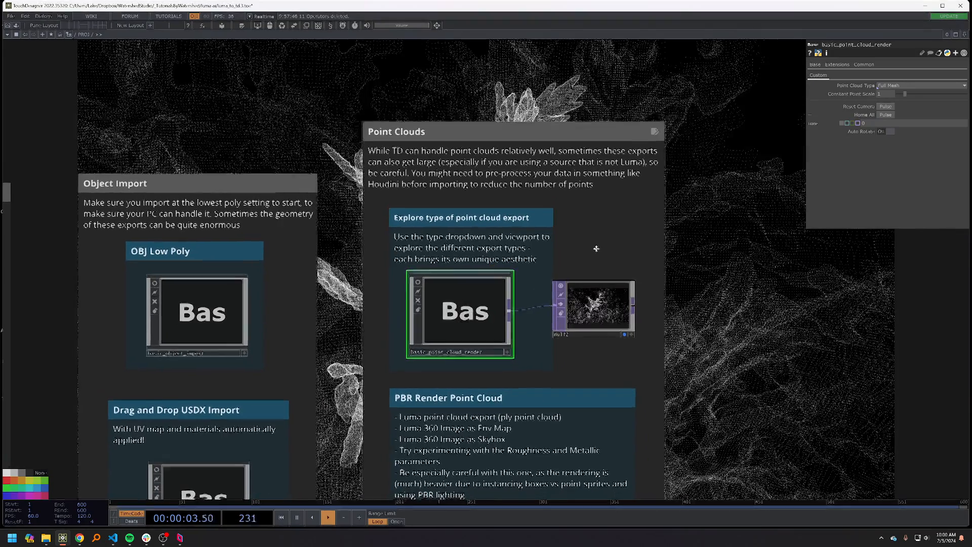
- Move null2 closer to basic_point_cloud_render and widen the "Explore type of point cloud export" annotation around both
left_click_drag(606, 308, 588, 312)
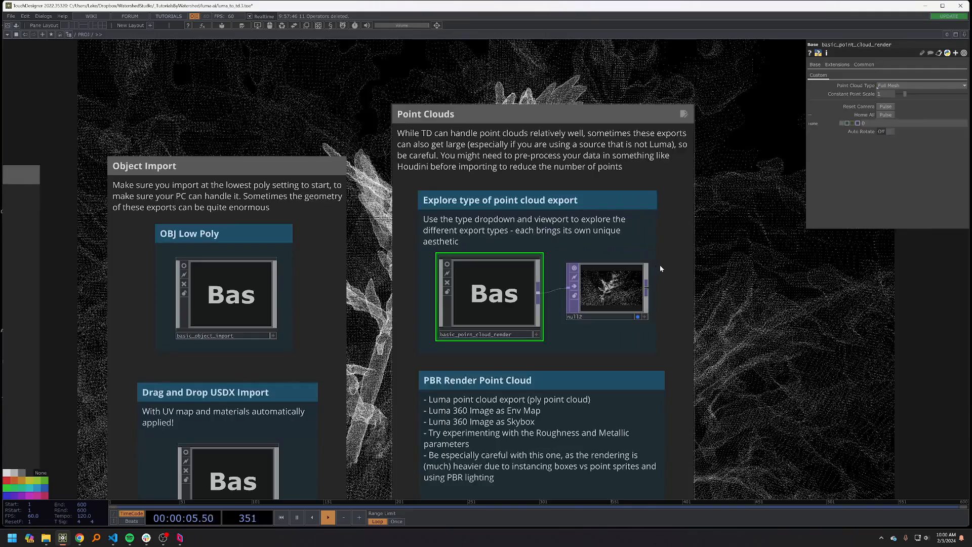
scroll(735, 289, "down", 4)
scroll(681, 306, "up", 2)
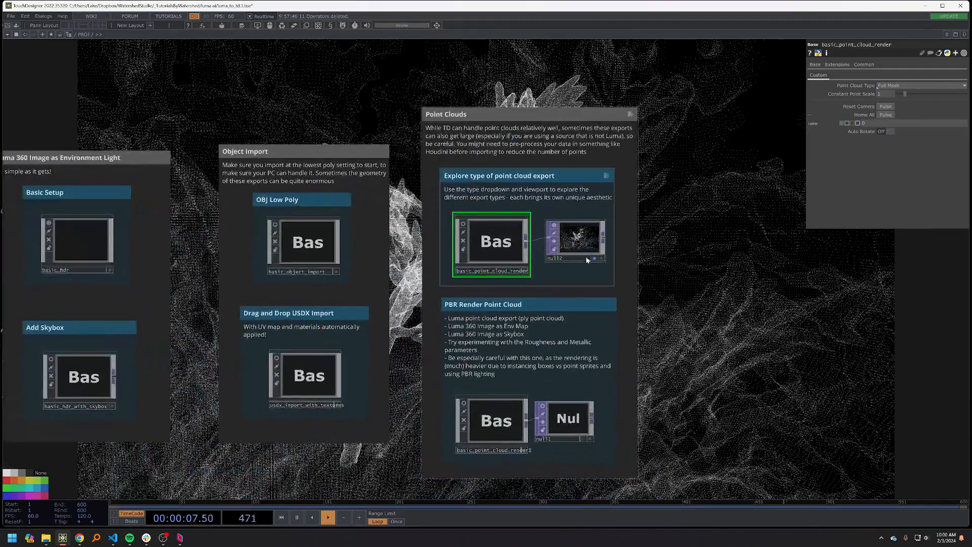
scroll(620, 299, "down", 3)
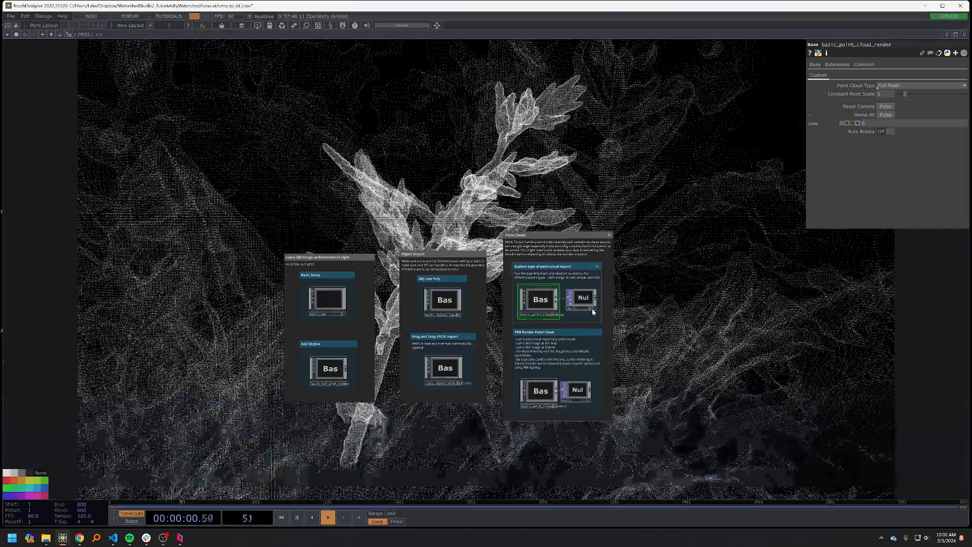
left_click_drag(591, 309, 194, 306)
key("h")
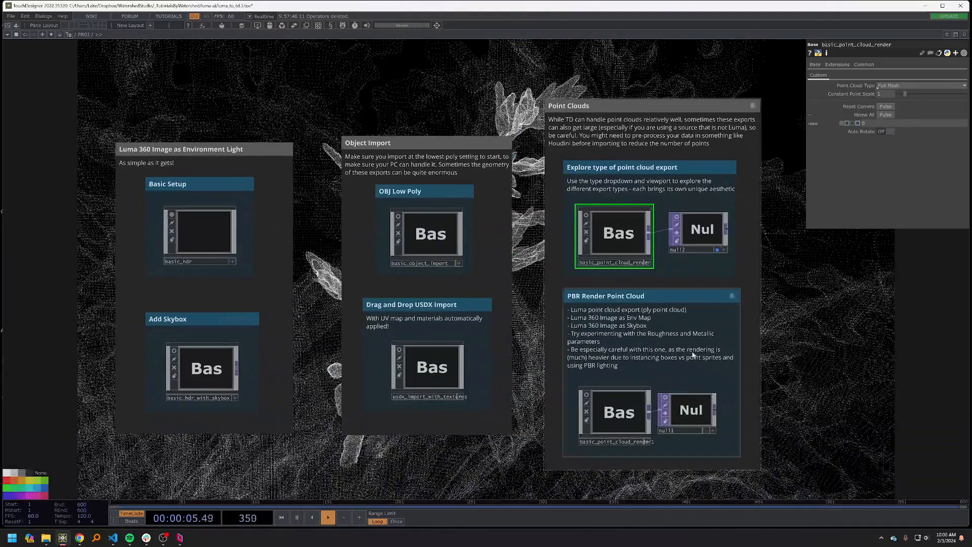
- Switch the background display from null2 to the Null in the PBR Render Point Cloud section and hide the parameter window
left_click(716, 250)
left_click(706, 431)
scroll(527, 304, "down", 5)
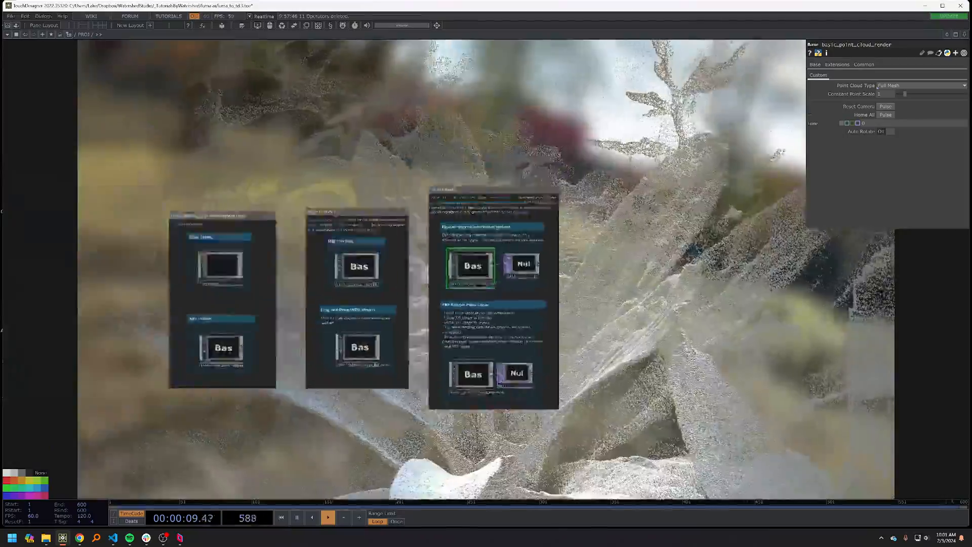
left_click_drag(527, 304, 412, 360)
left_click_drag(586, 334, 447, 319)
key("p")
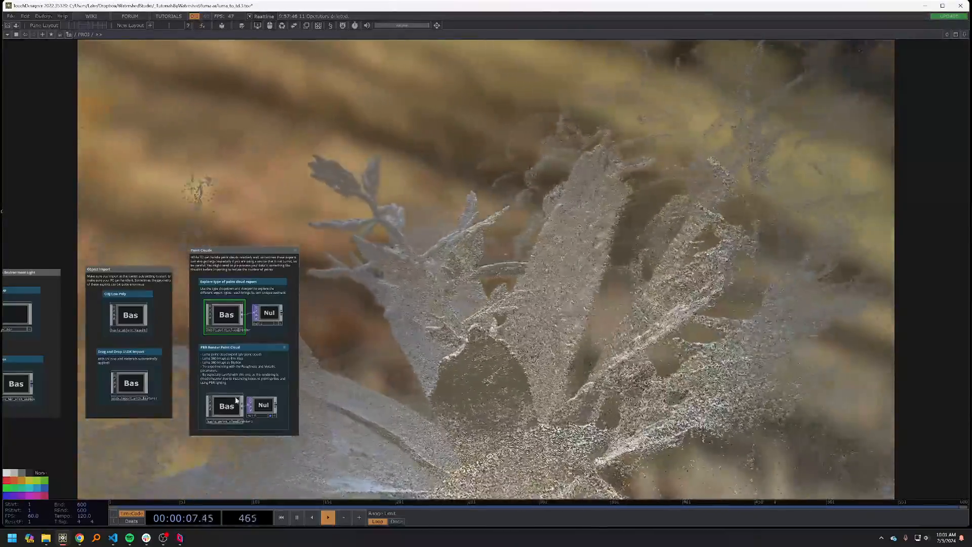
- Enter basic_point_cloud_render1 and examine its Point Cloud Exports and Point Cloud Render sections
key("i")
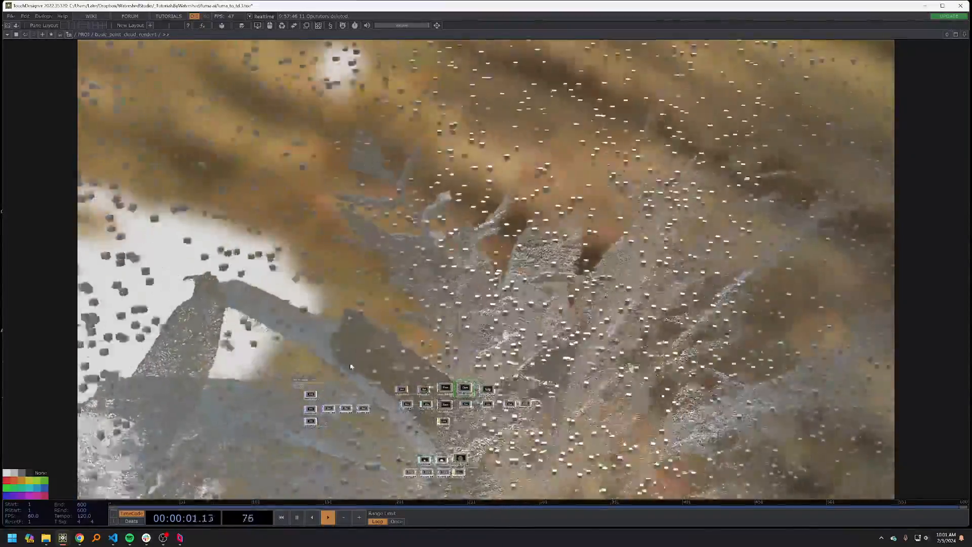
left_click_drag(379, 446, 509, 269)
scroll(509, 269, "up", 5)
scroll(263, 180, "up", 4)
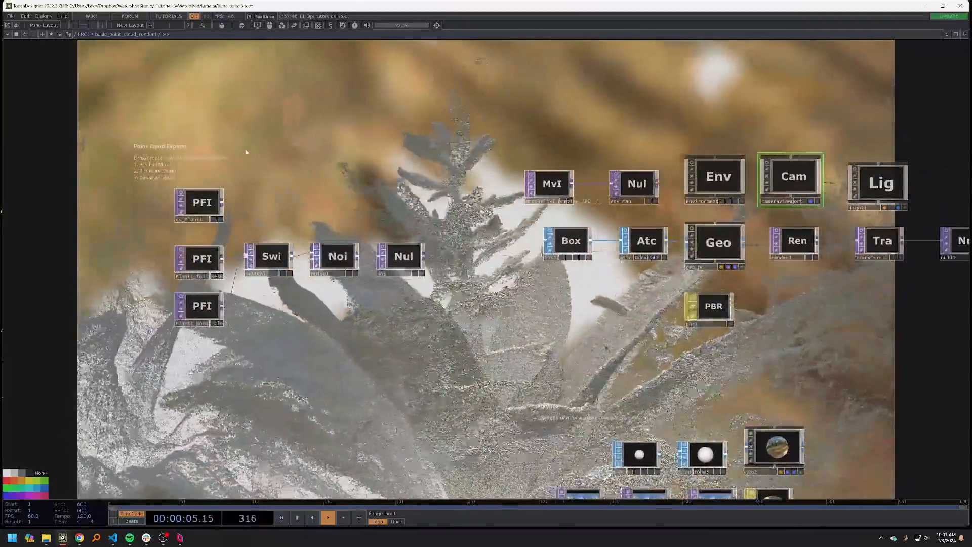
left_click(264, 180)
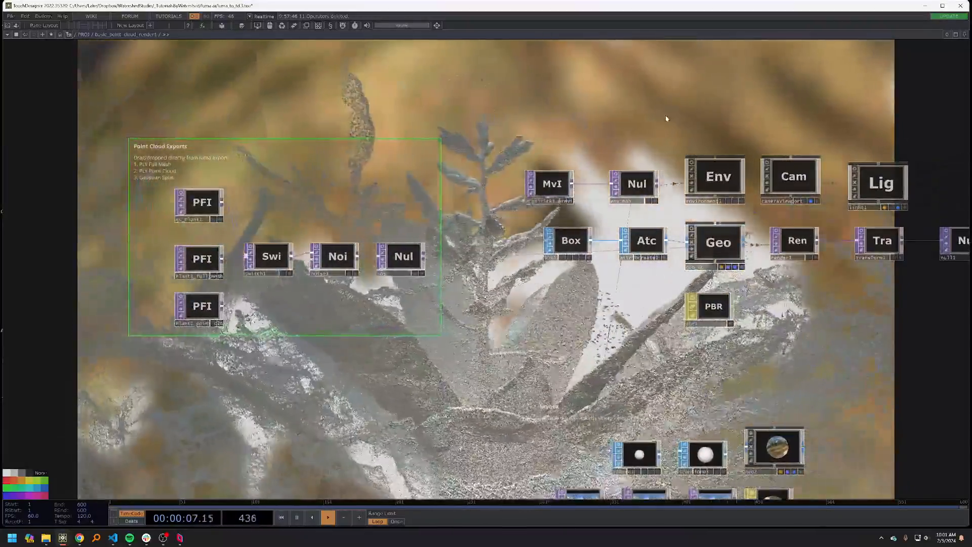
left_click_drag(438, 225, 366, 245)
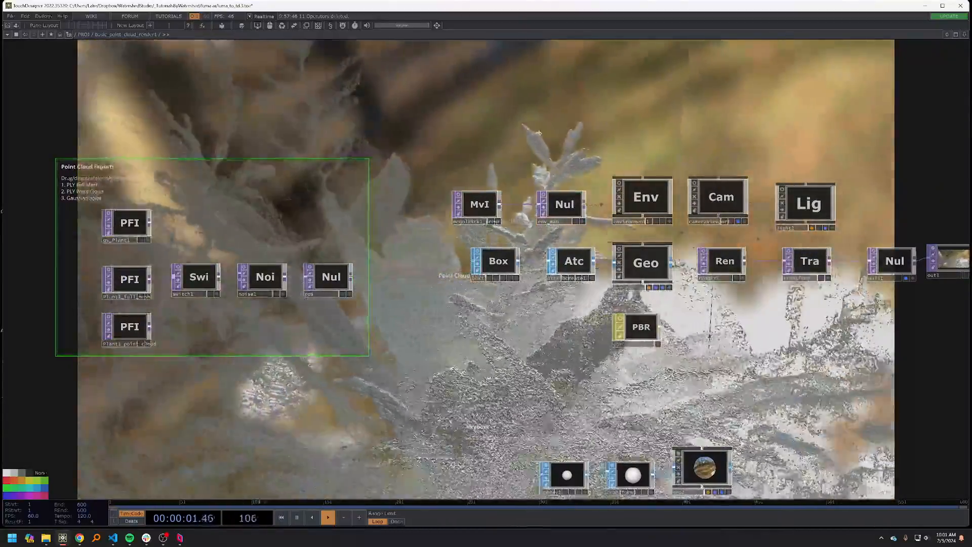
left_click_drag(90, 262, 69, 260)
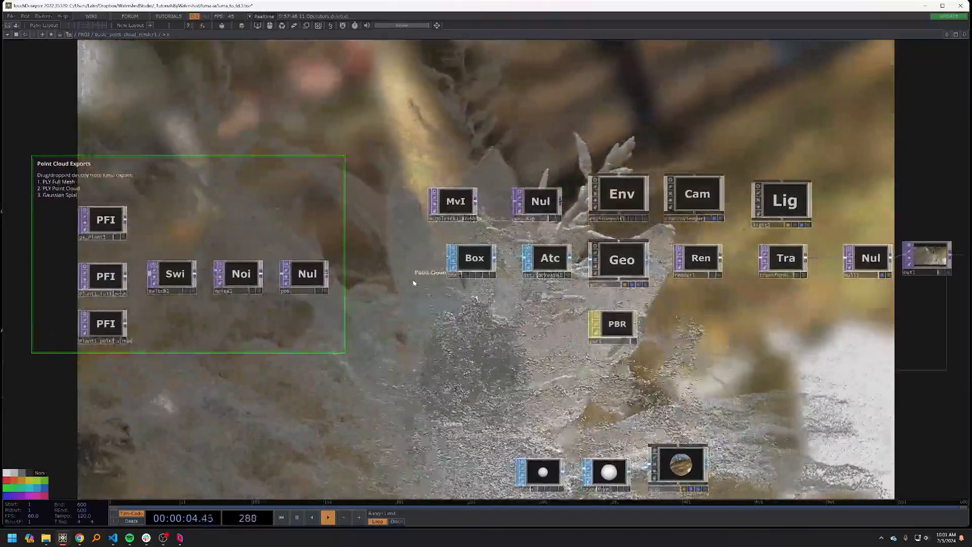
left_click(413, 282)
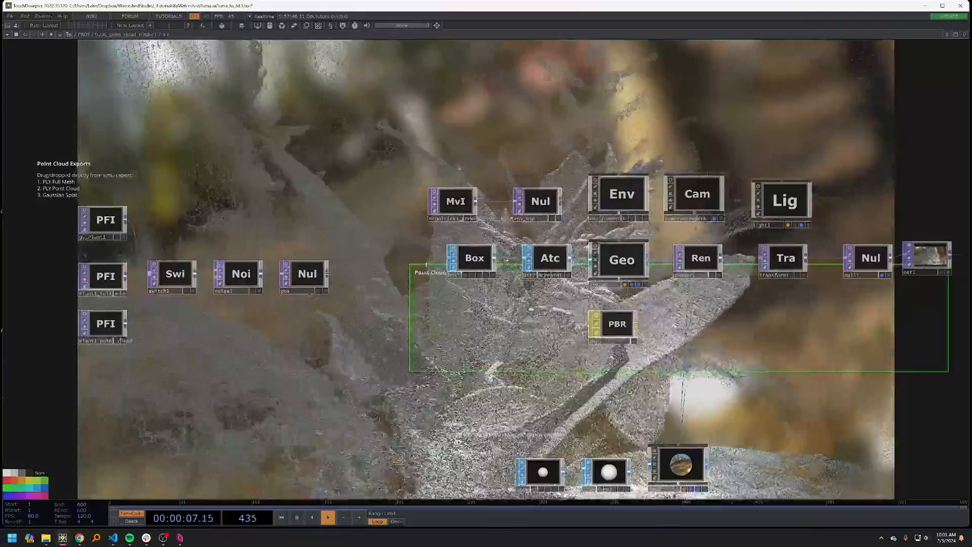
mouse_move(568, 265)
left_mouse_down()
mouse_move(567, 144)
mouse_move(478, 145)
left_mouse_up()
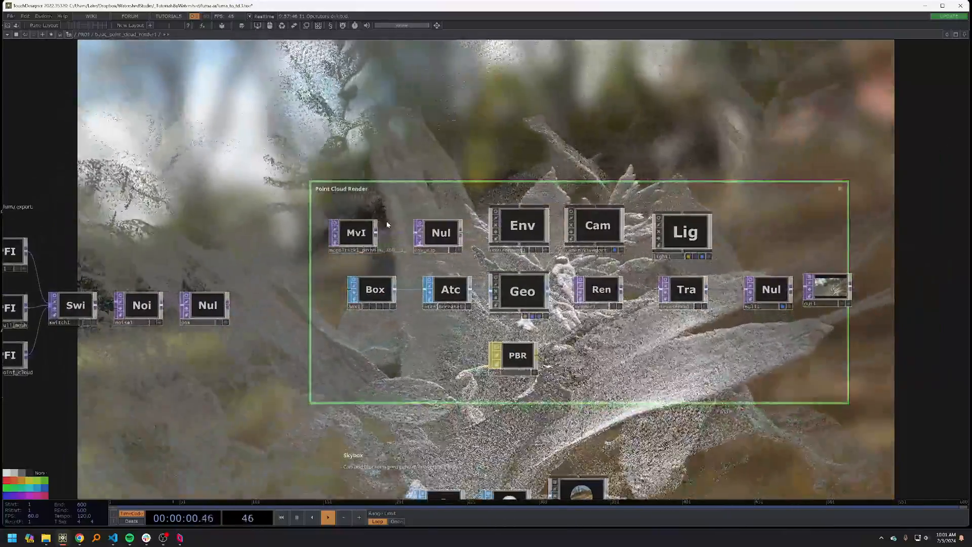
- Restore the parameter window, turn off the background display, and examine the environment, box instancing and PBR nodes in the Point Cloud Render section
left_click_drag(374, 232, 395, 229)
key("p")
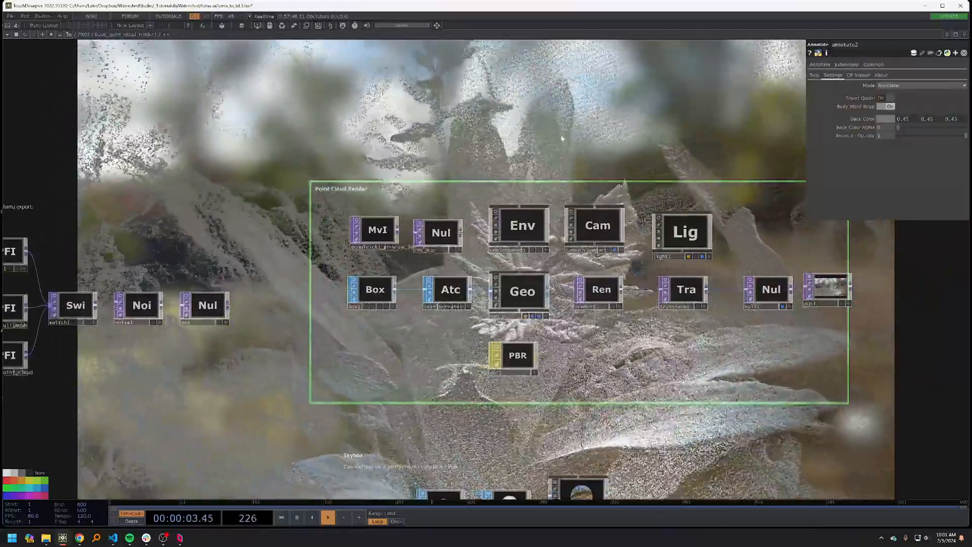
left_click_drag(763, 276, 694, 328)
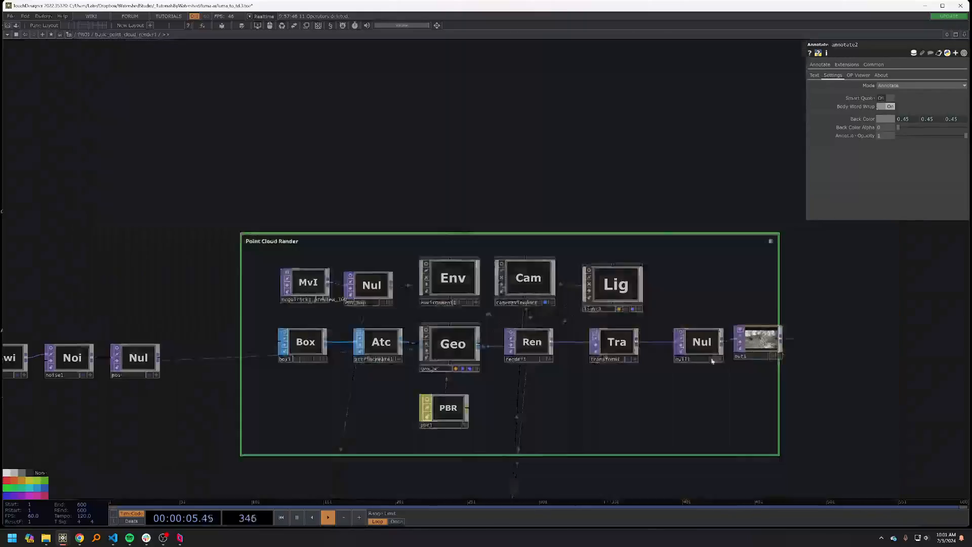
left_click_drag(470, 252, 511, 214)
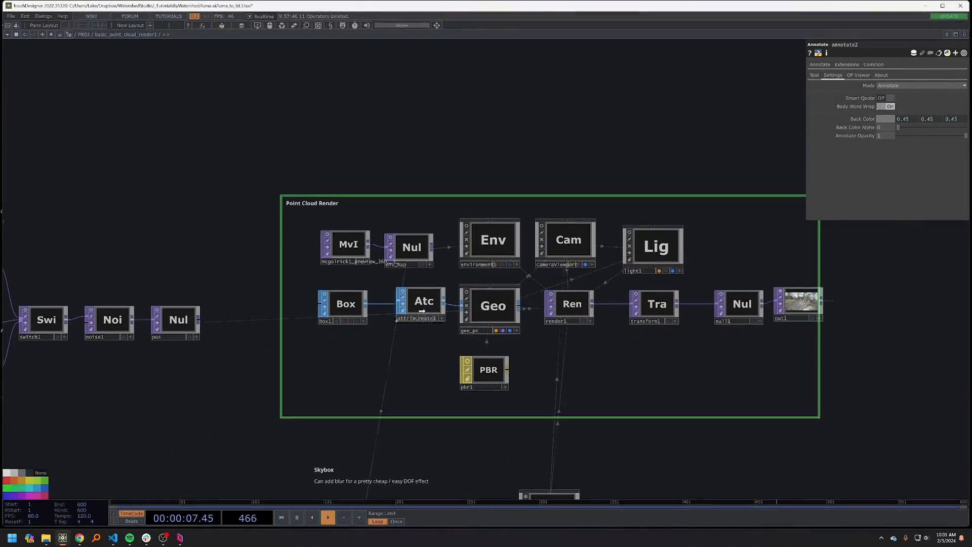
left_click_drag(448, 335, 485, 316)
key("Tab")
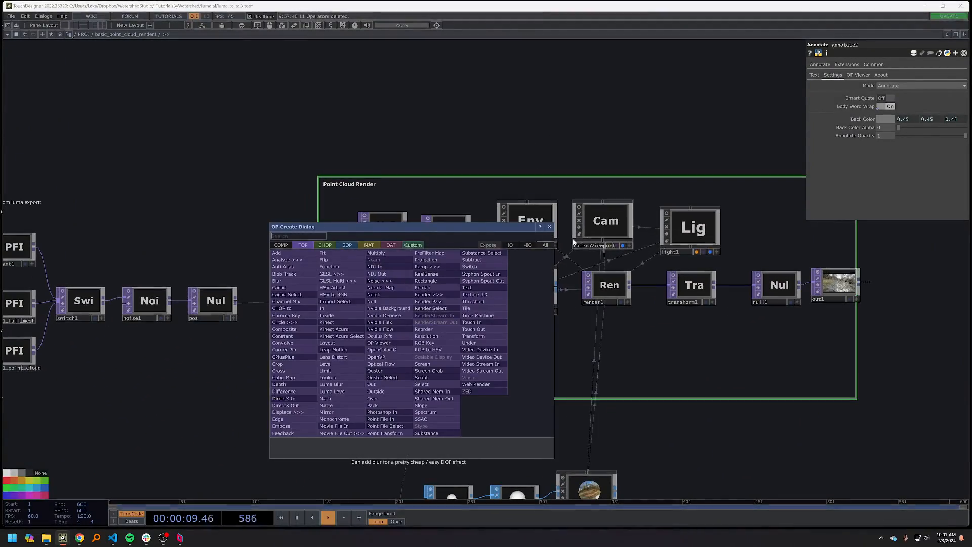
key("Escape")
- Return to the parent network and delete basic_point_cloud_render1 and its connected Null from the PBR Render Point Cloud section
scroll(582, 152, "down", 10)
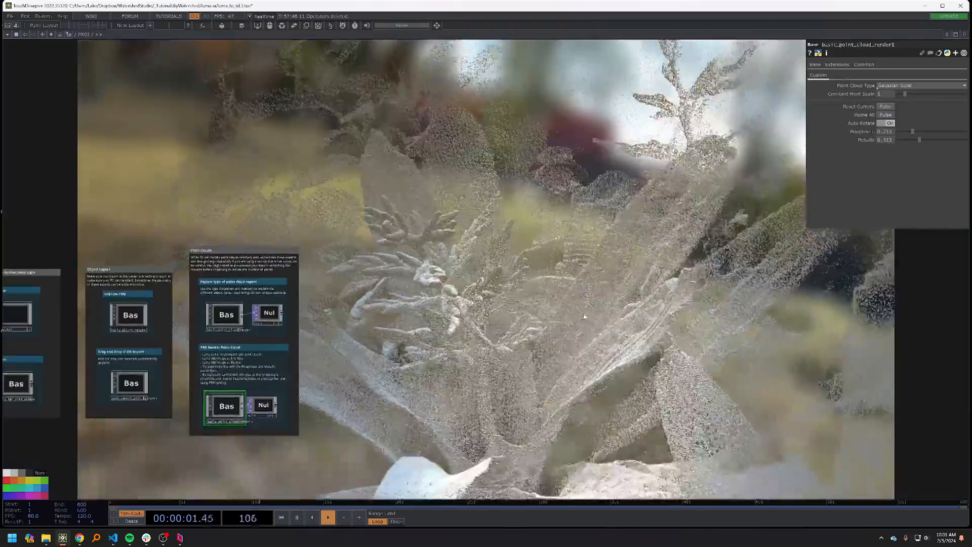
scroll(585, 318, "down", 3)
left_click_drag(248, 397, 418, 372)
scroll(418, 372, "up", 6)
left_click_drag(507, 324, 465, 325)
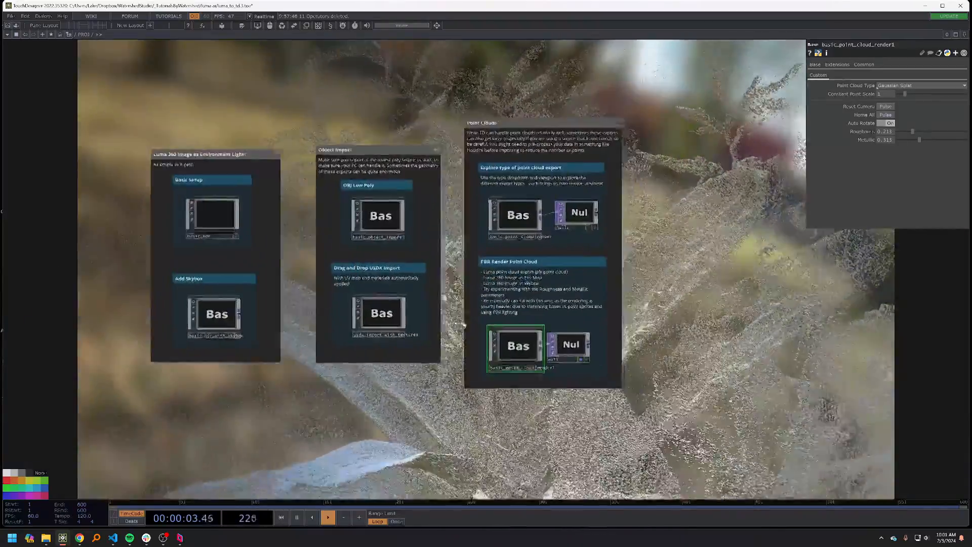
scroll(517, 349, "up", 2)
scroll(583, 361, "up", 3)
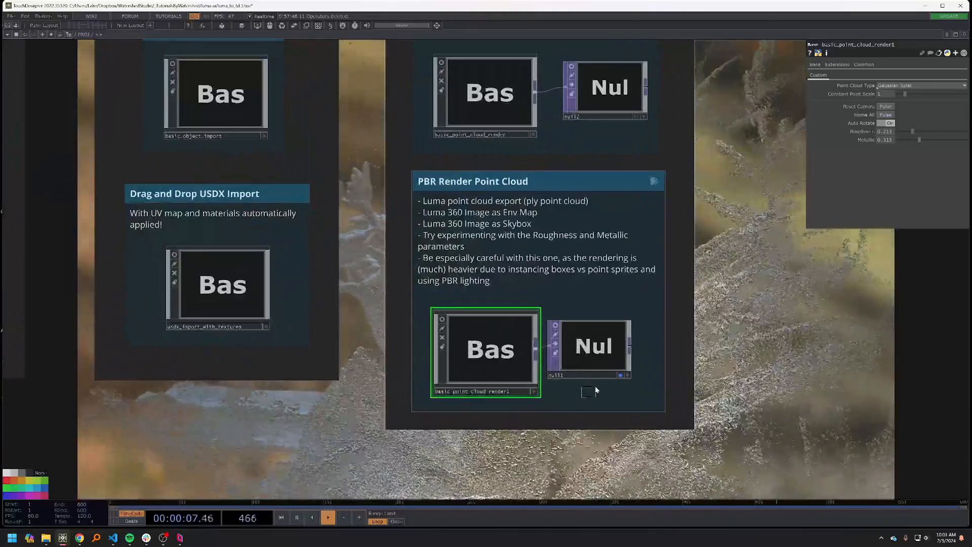
left_click_drag(596, 390, 521, 370)
key("Delete")
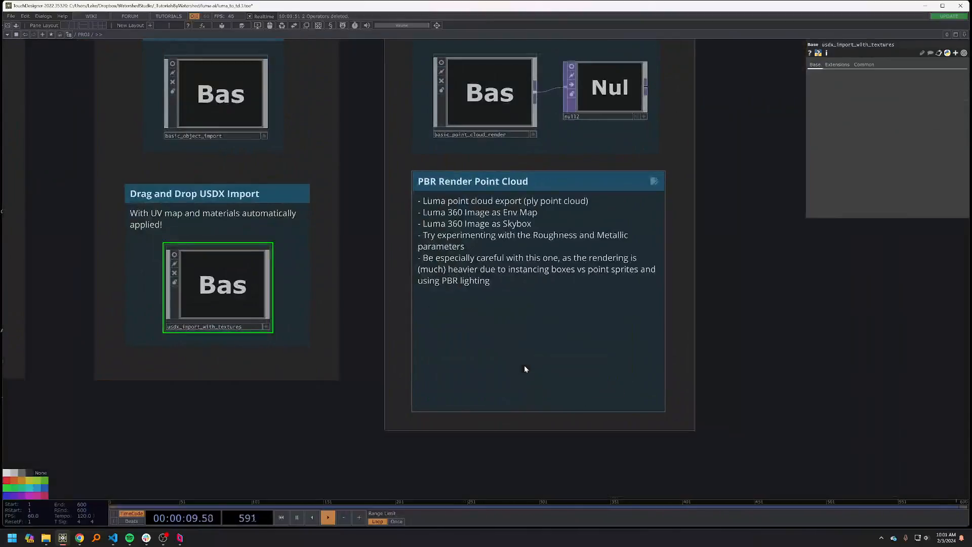
- Copy basic_point_cloud_render with null2 and paste the pair into the PBR Render Point Cloud section
right_click_drag(662, 135, 496, 96)
key("ctrl+c")
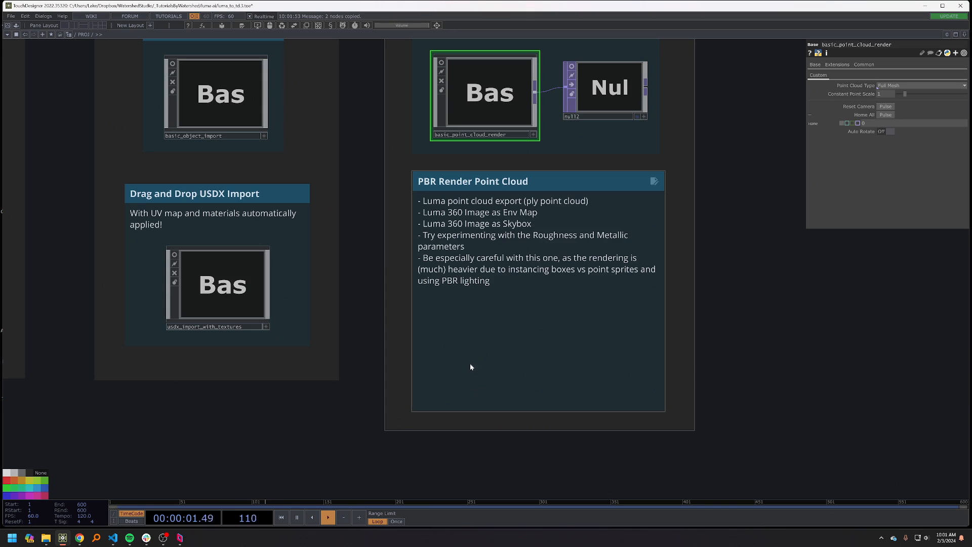
key("ctrl+v")
left_click_drag(527, 331, 495, 363)
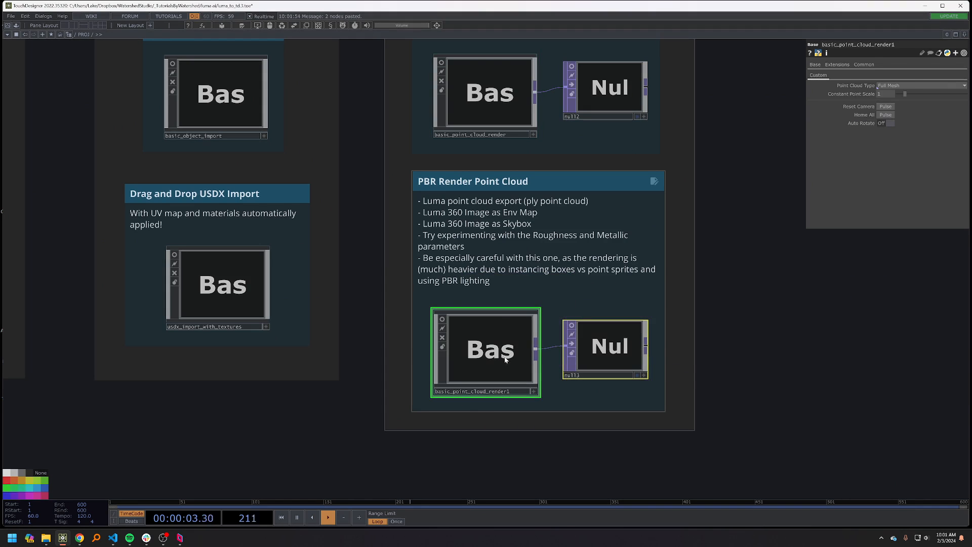
- Enter the pasted basic_point_cloud_render1 and show its out1 as the network background
double_click(506, 360)
left_click_drag(858, 353, 740, 337)
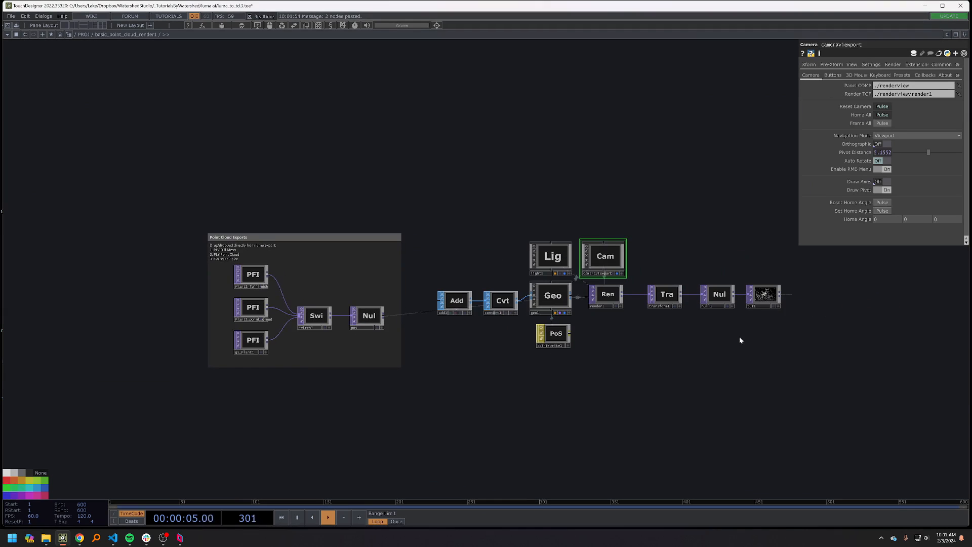
left_click(772, 307)
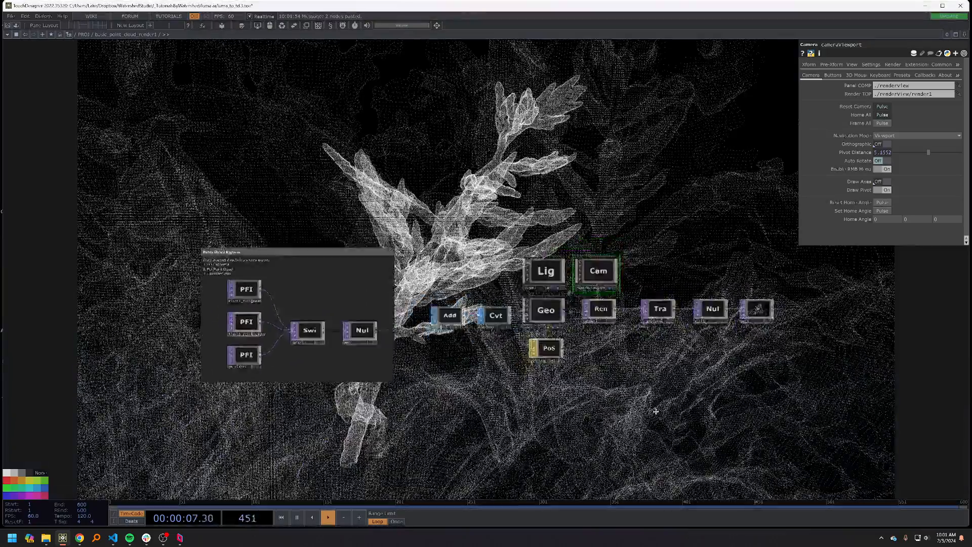
left_click_drag(656, 411, 649, 393)
scroll(486, 350, "up", 2)
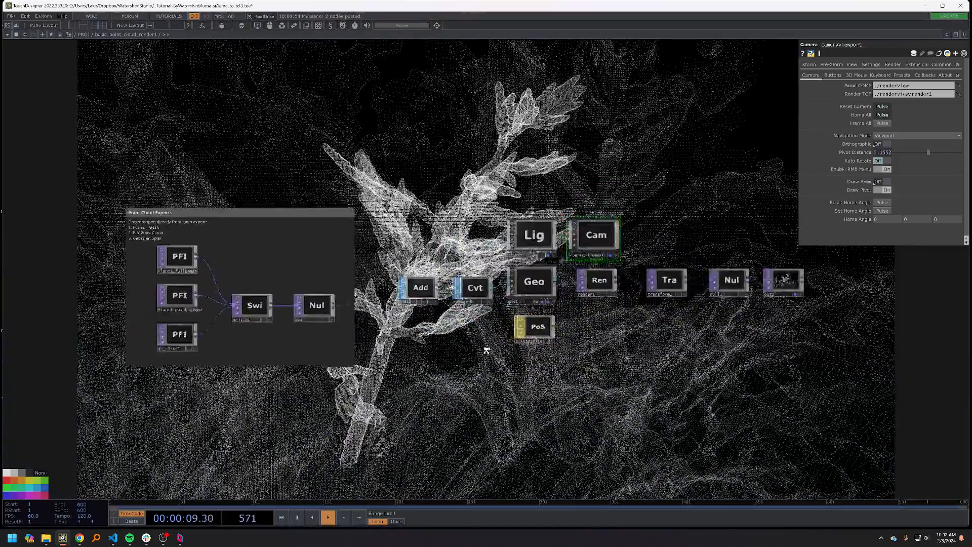
scroll(486, 350, "up", 2)
left_click_drag(435, 308, 463, 341)
left_click_drag(307, 221, 272, 193)
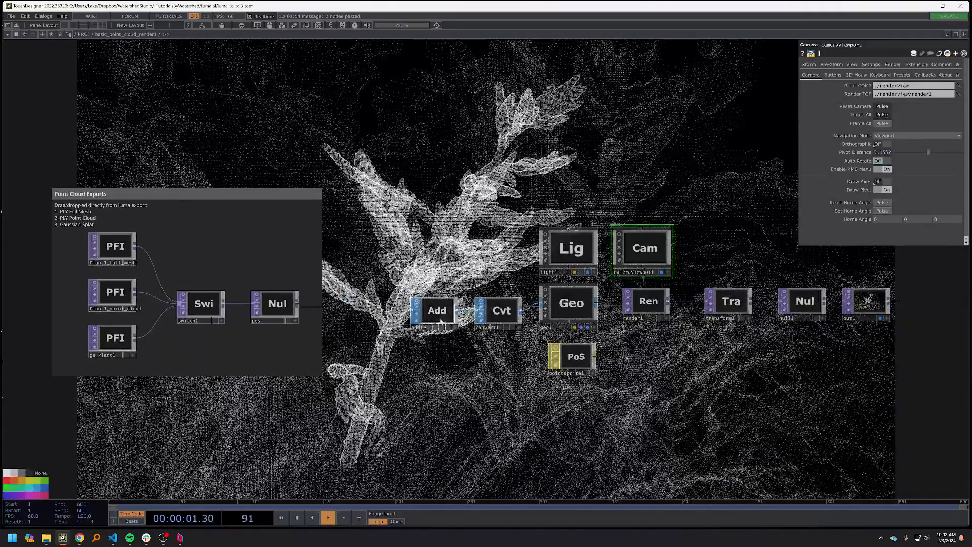
- Add a Box SOP beneath the Add node in the copied render network
left_click_drag(494, 310, 484, 301)
double_click(466, 411)
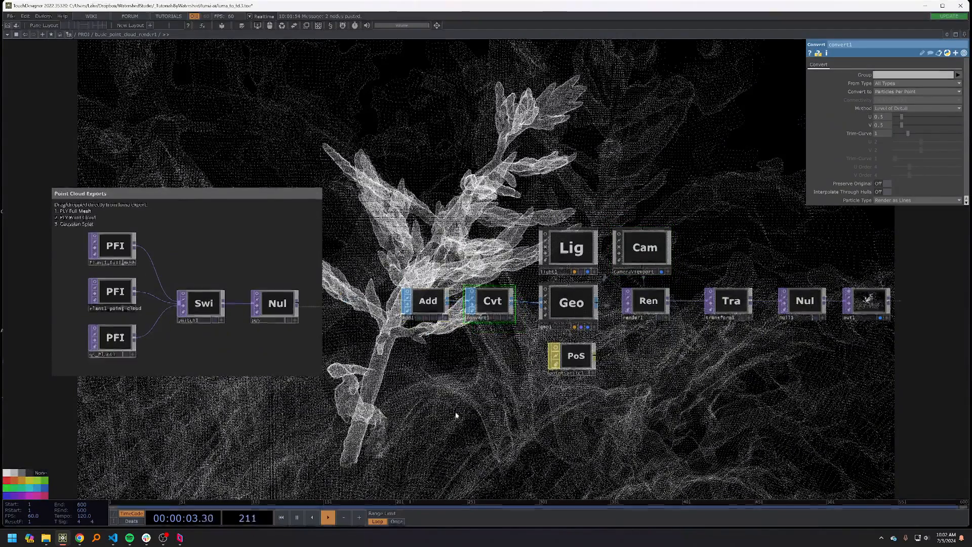
left_click(403, 315)
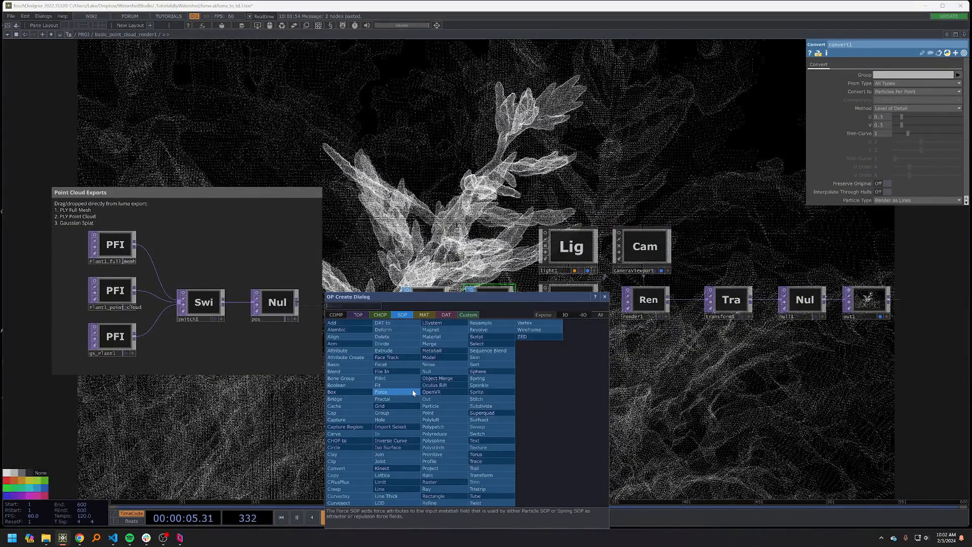
type("box")
left_click(348, 391)
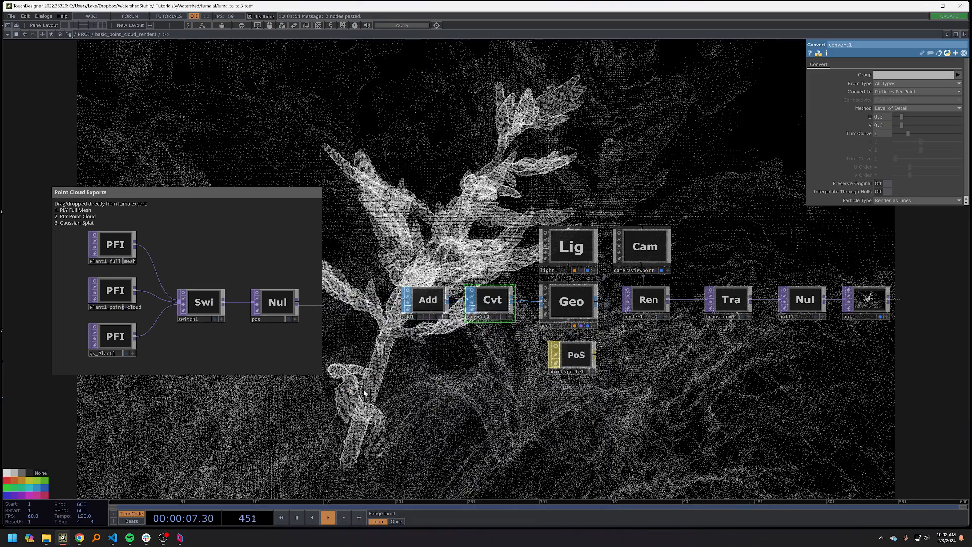
key("Tab")
left_click(257, 376)
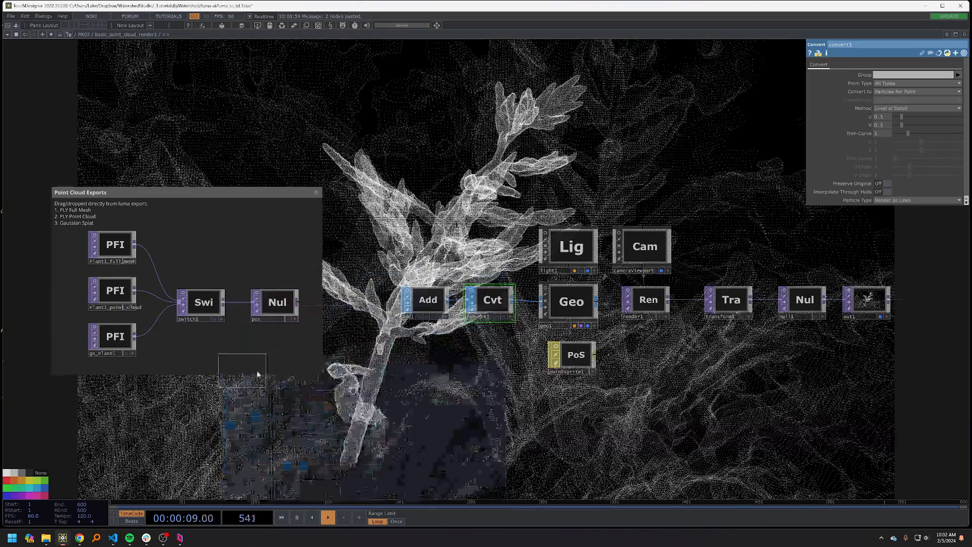
left_click(424, 352)
- Set box1's size to 0.5 on all three axes and its scale to 0.01
scroll(428, 351, "up", 2)
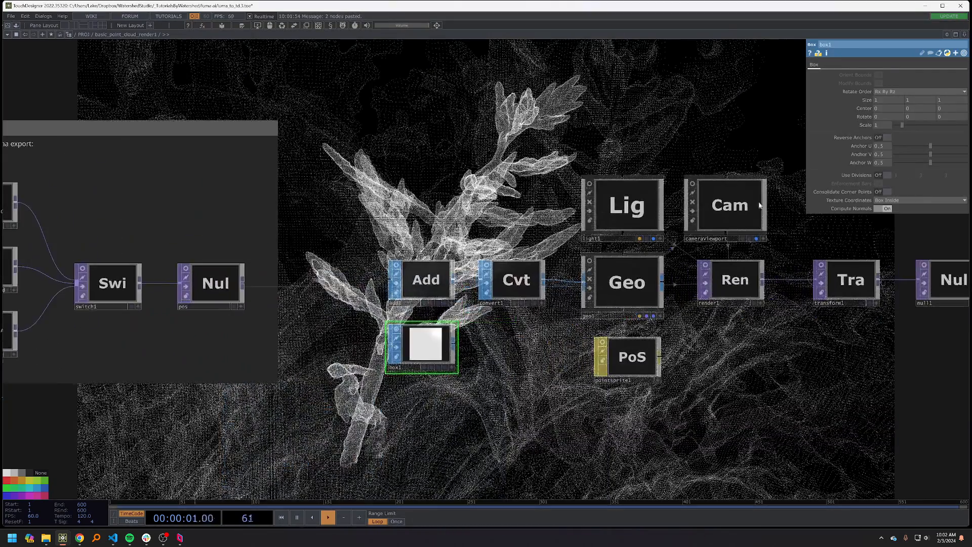
left_click(868, 102)
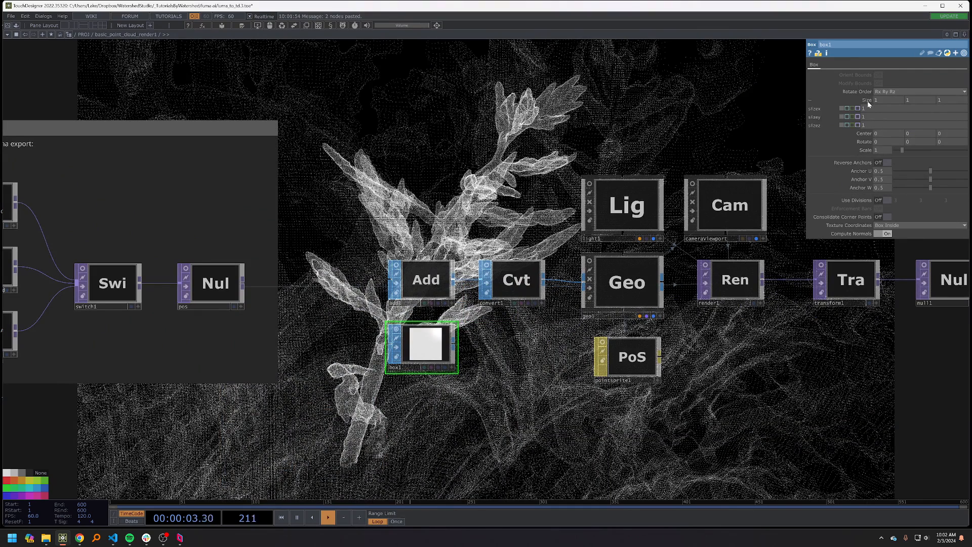
left_click(868, 101)
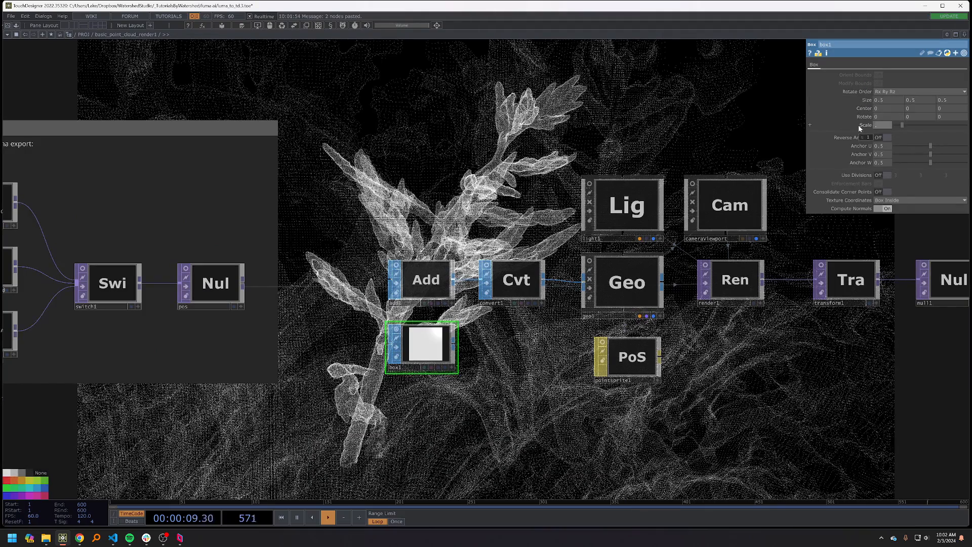
left_click_drag(651, 110, 650, 117)
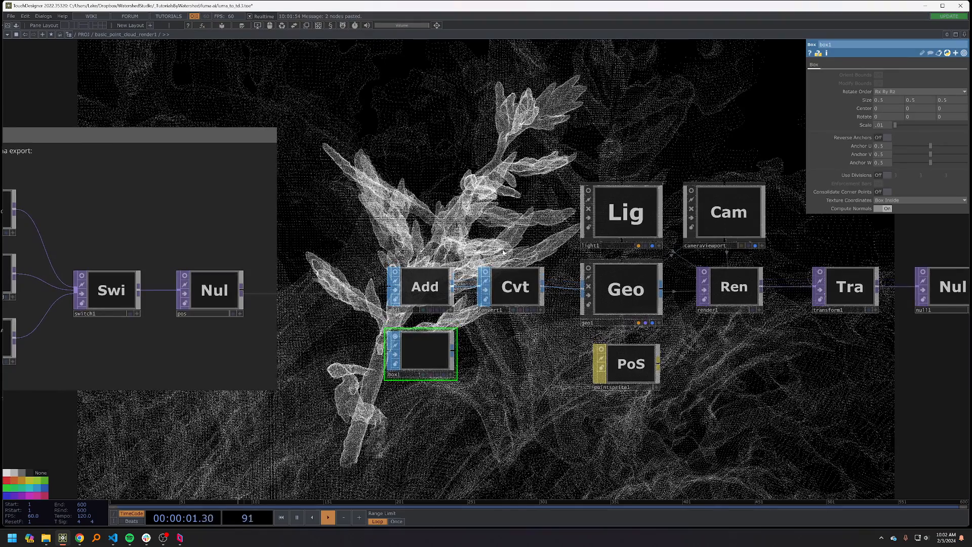
- Append an Attribute Create SOP to box1, enable computed normals and tangents, and feed it into geo1
right_click(456, 355)
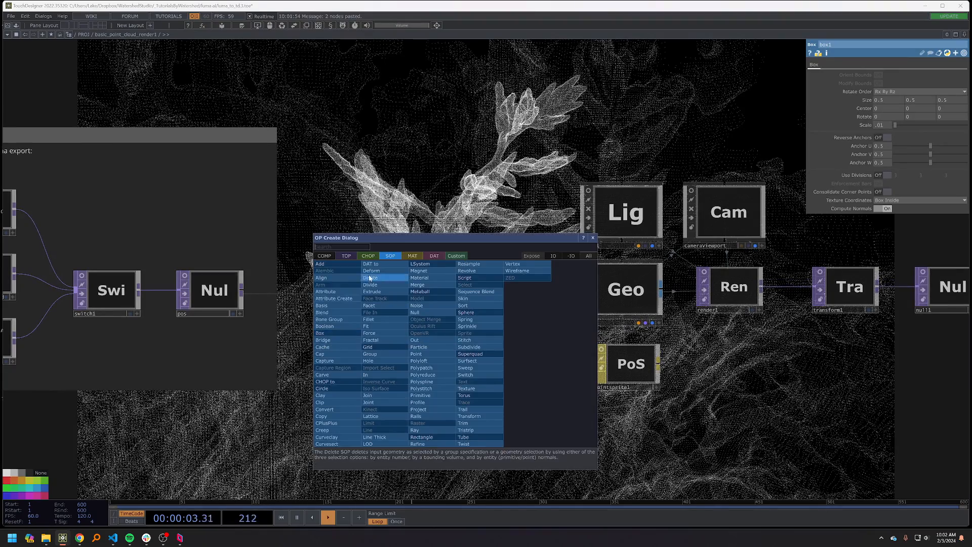
left_click(336, 302)
left_click(513, 356)
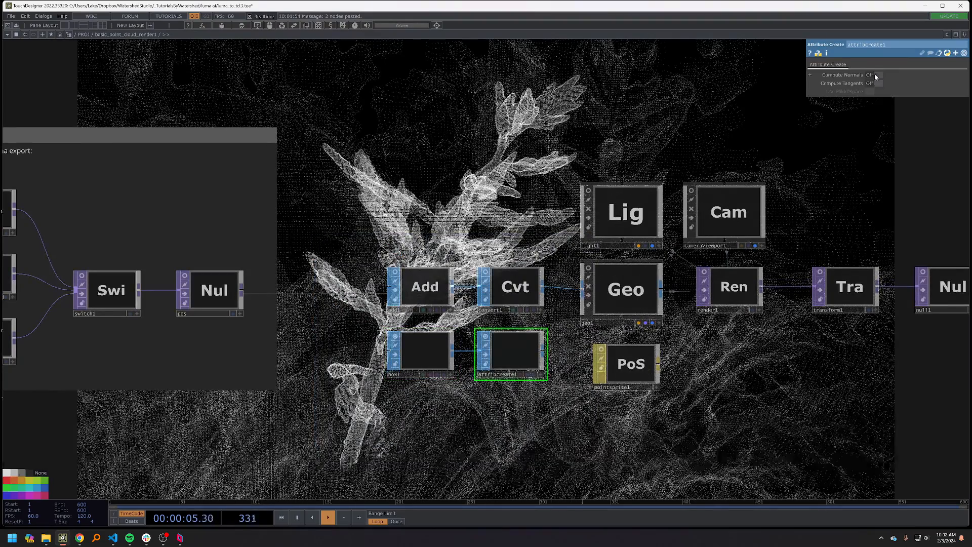
left_click_drag(580, 313, 583, 295)
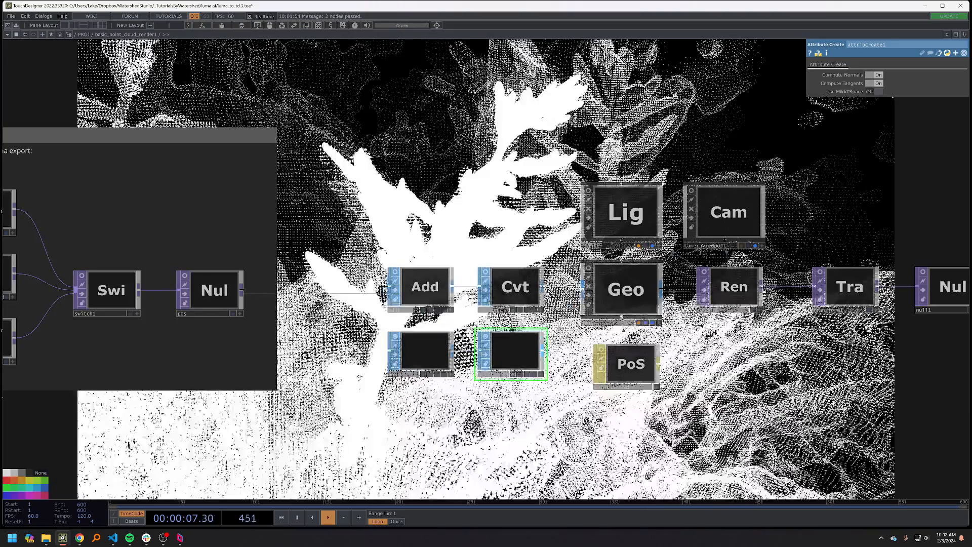
- Delete the old Add and Convert nodes and move the box and Attribute Create pair into their place
left_click_drag(416, 350, 417, 222, "shift")
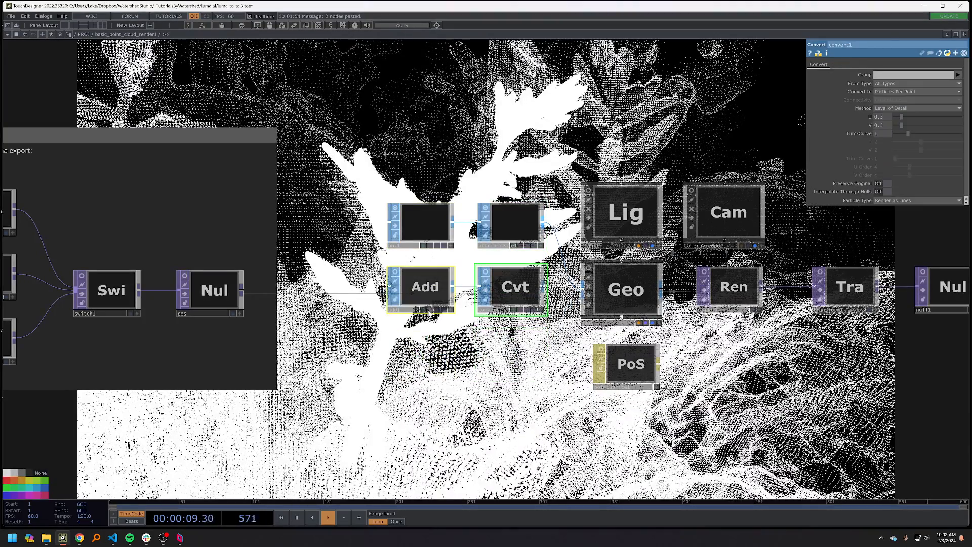
key("Delete")
left_click_drag(433, 228, 433, 294)
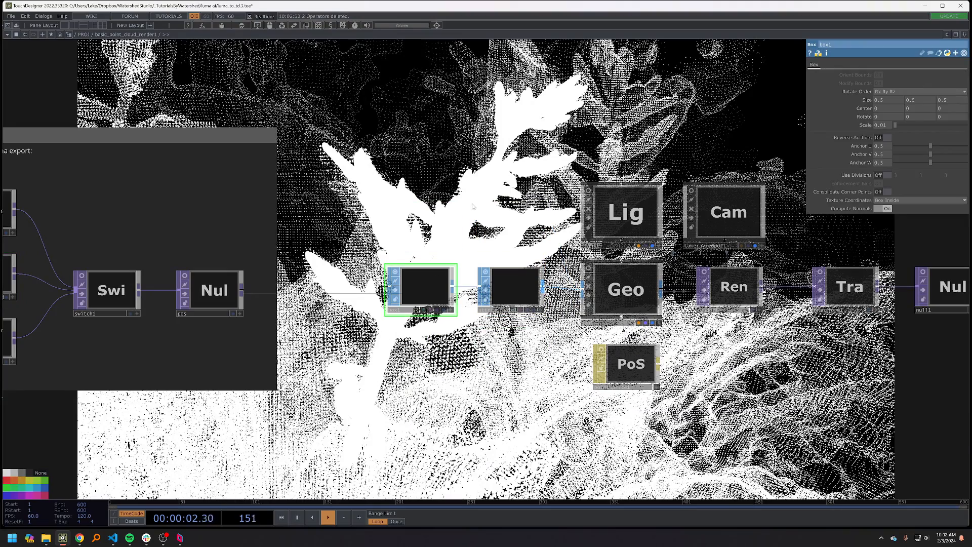
- Delete the point sprite material and replace it with a PBR material applied to geo1
left_click(653, 361)
key("Delete")
key("Tab")
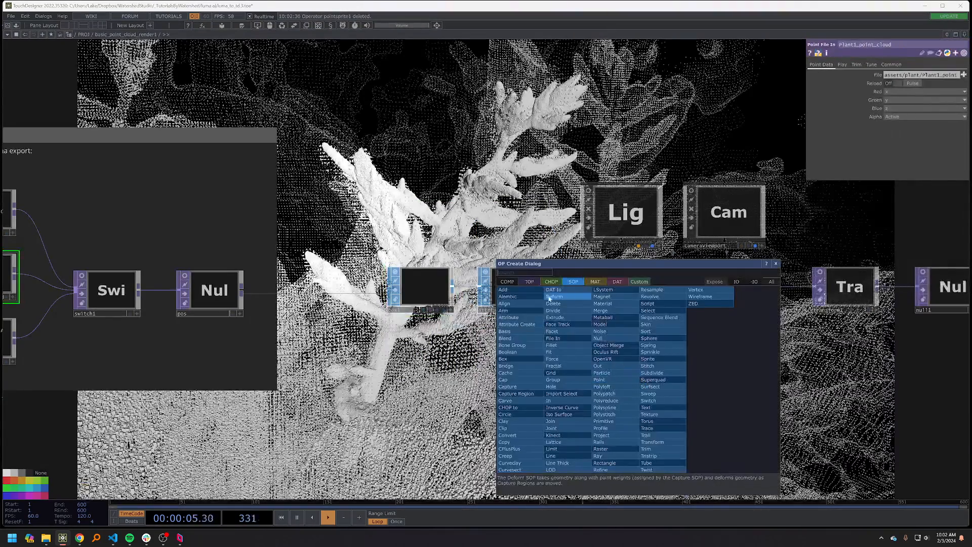
left_click(594, 283)
left_click(515, 343)
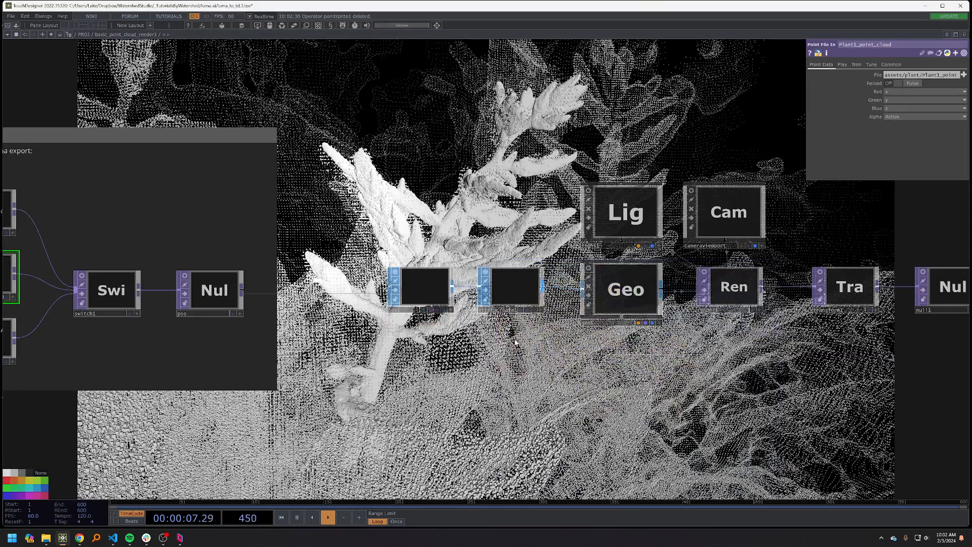
left_click(637, 370)
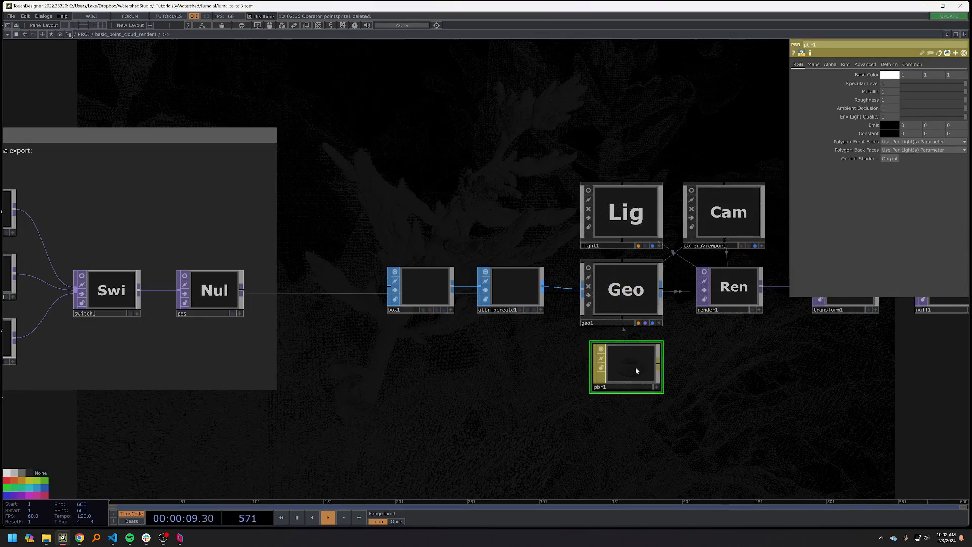
- Add an Environment Light COMP above light1
scroll(652, 398, "down", 5)
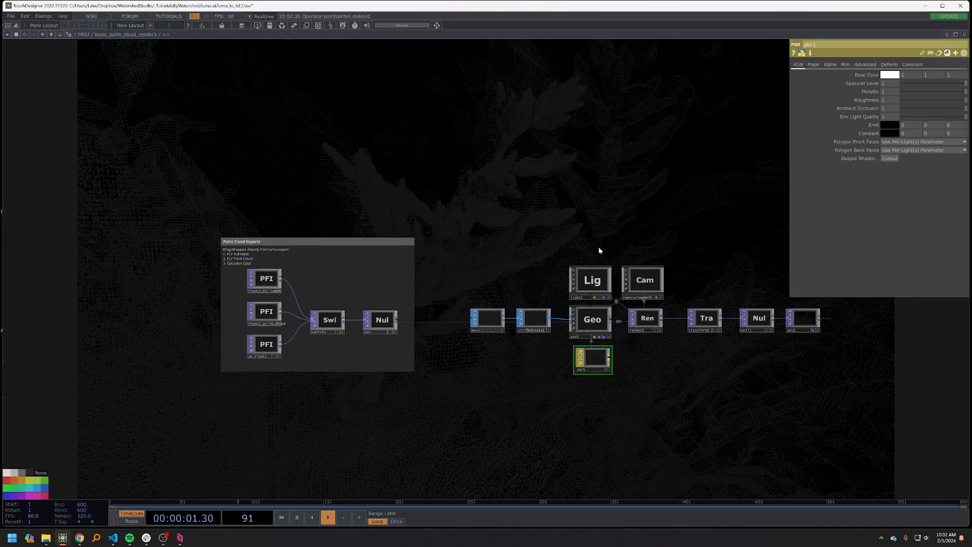
key("Tab")
left_click(468, 152)
left_click(499, 203)
left_click(590, 237)
- Add a Movie File In TOP beside the environment light and load the mcgolrick1_preview_360 (1) panorama from the assets folder
key("Tab")
left_click(381, 138)
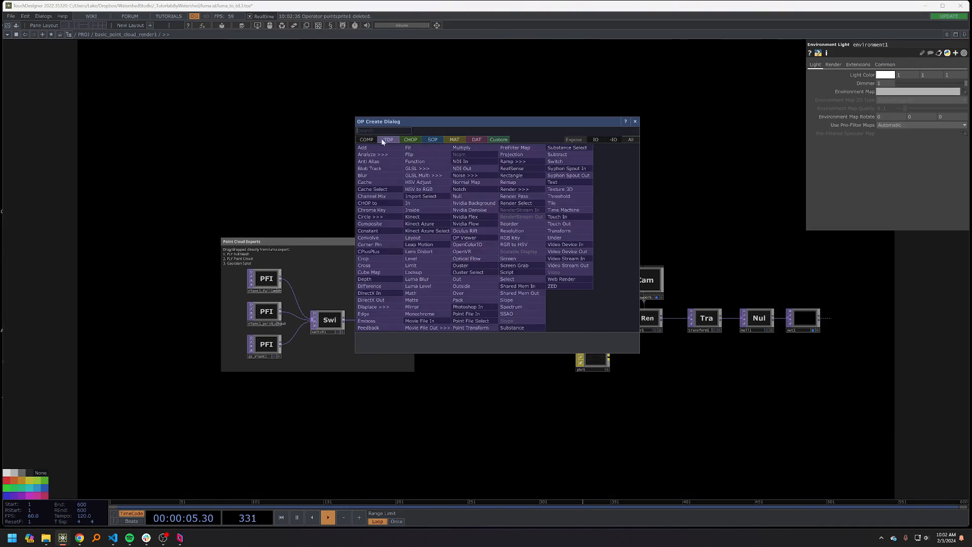
left_click(436, 319)
left_click(481, 244)
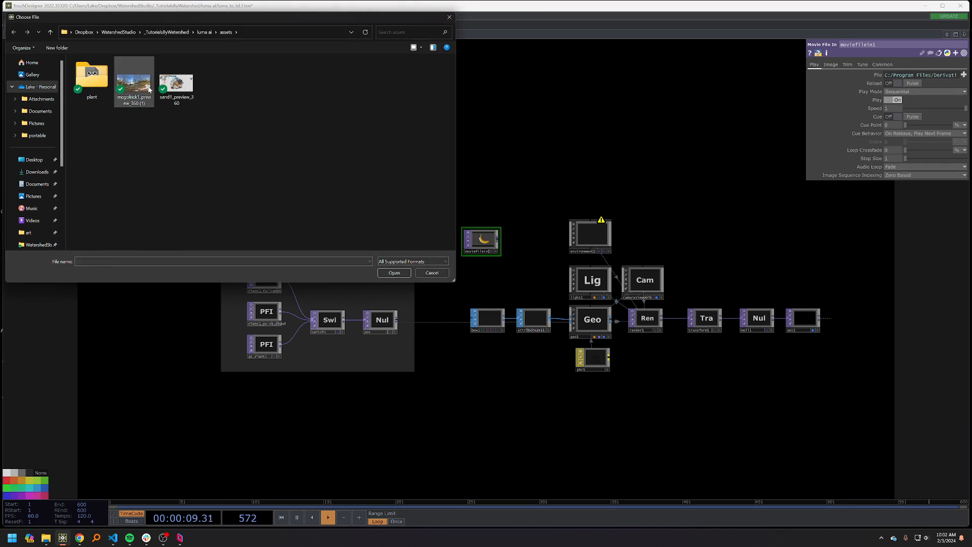
double_click(149, 90)
scroll(506, 243, "up", 5)
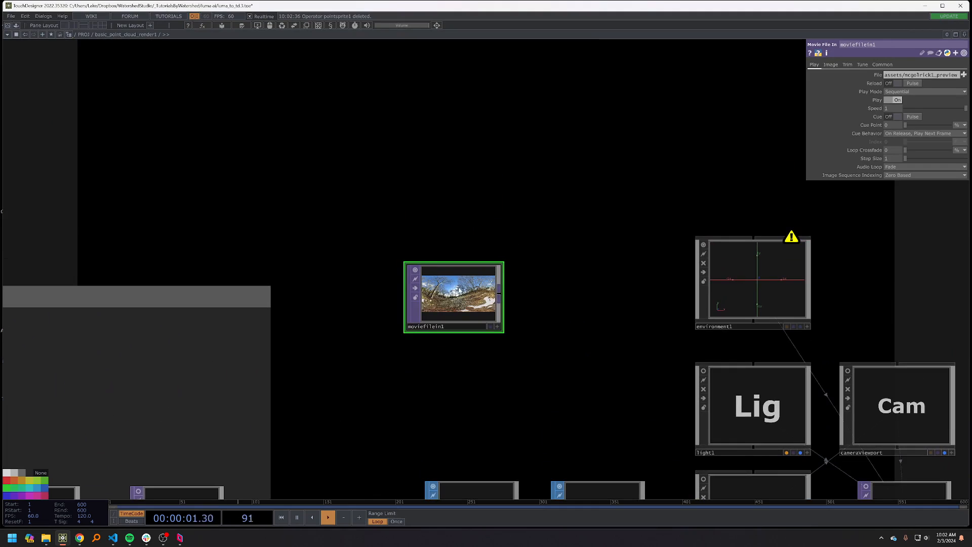
- Append a Null to the panorama's Movie File In and assign it as environment1's environment map
left_click(615, 295)
left_click_drag(639, 297, 740, 271)
left_click(741, 271)
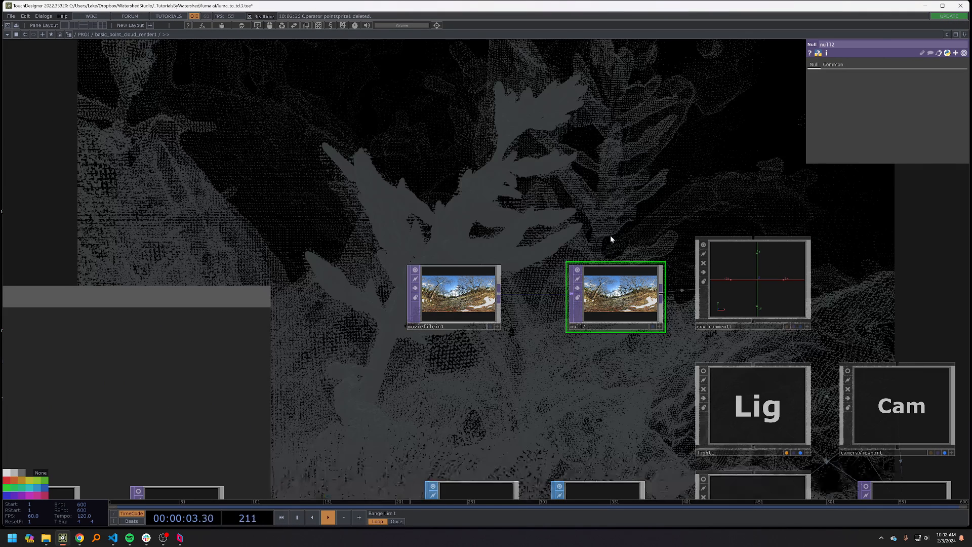
- Rename the panorama's Null to env_map
left_click(609, 327)
type("env")
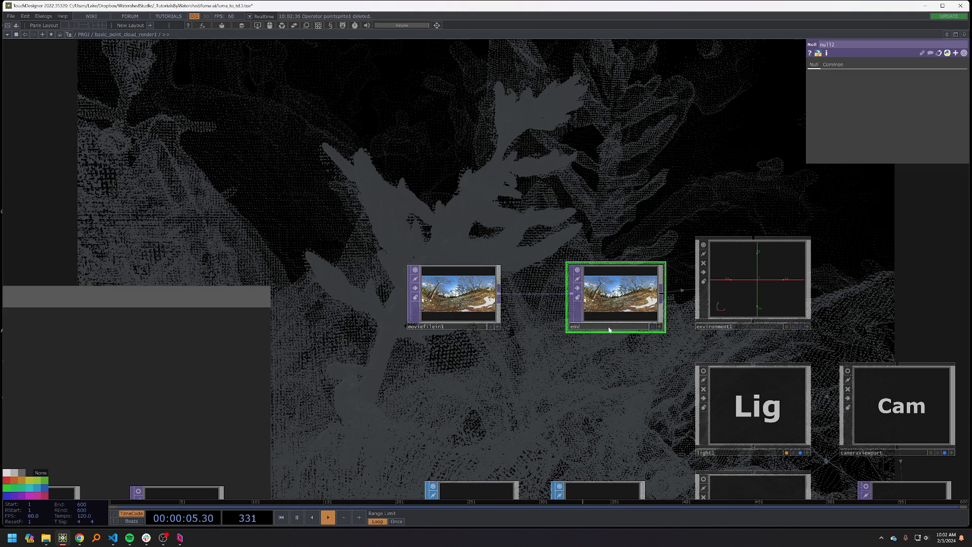
type("_map")
key("Return")
left_click(597, 342)
left_click_drag(551, 368, 550, 368)
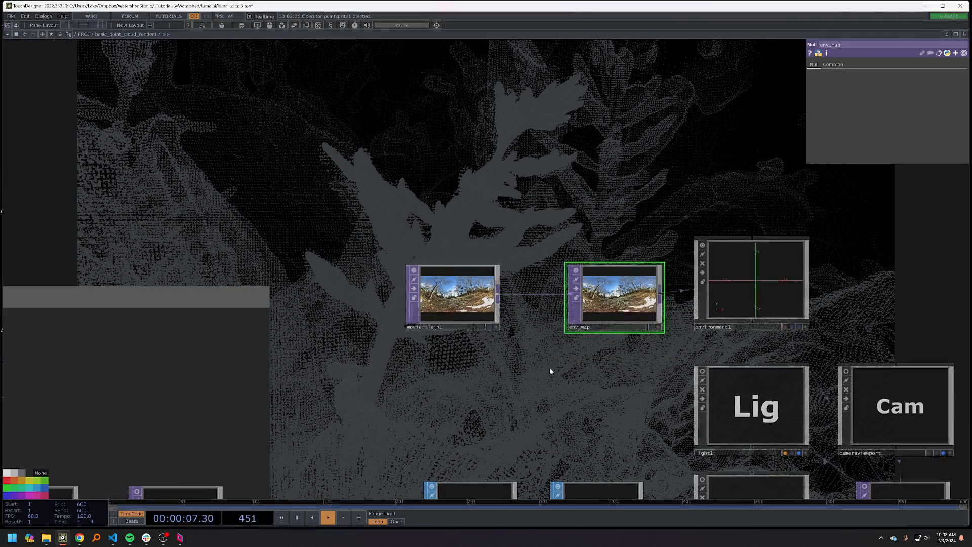
- Set pbr1's metallic to about 0.482 and its roughness to about 0.155
scroll(549, 366, "down", 5)
left_click(592, 430)
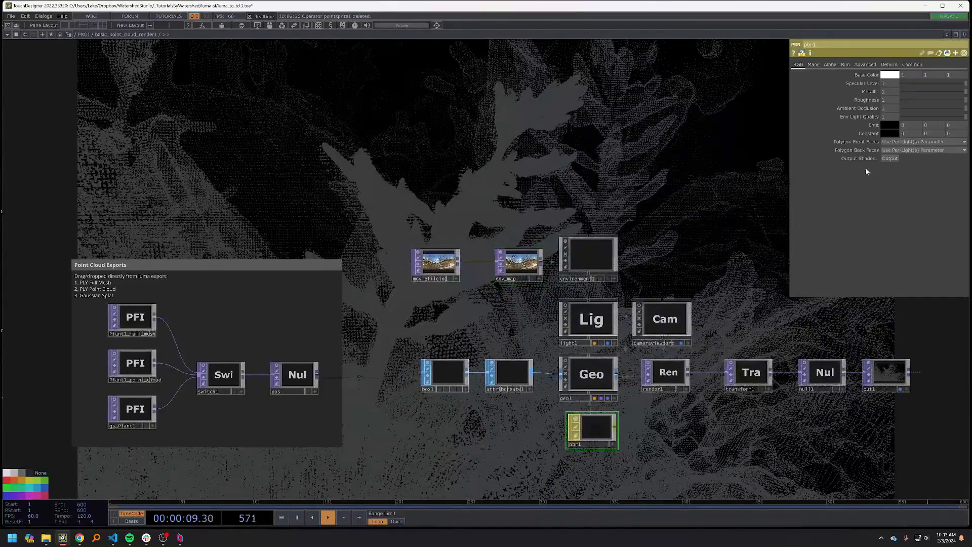
mouse_move(916, 101)
left_mouse_down()
mouse_move(895, 102)
mouse_move(935, 95)
mouse_move(918, 103)
left_mouse_up()
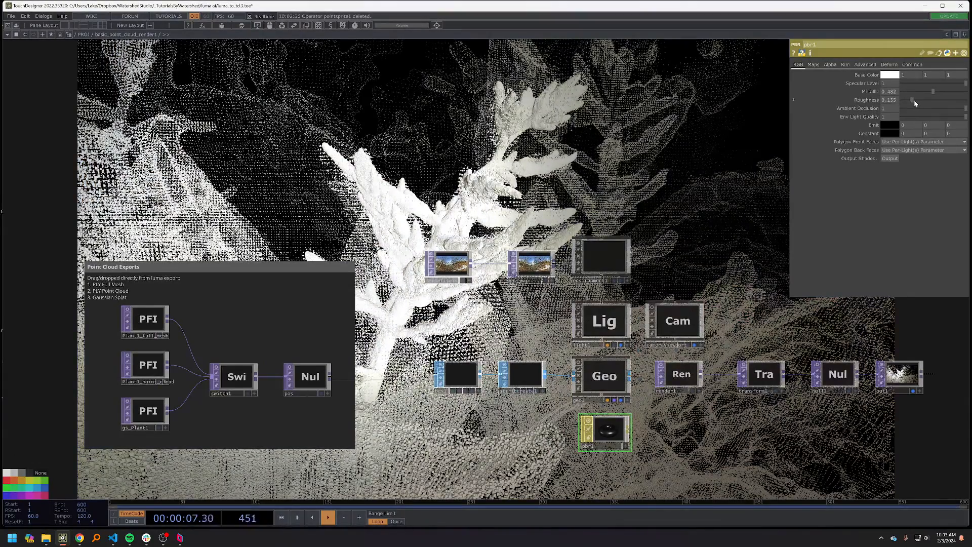
- Add a Sphere SOP above the panorama's Movie File In node
left_click_drag(730, 154, 723, 120)
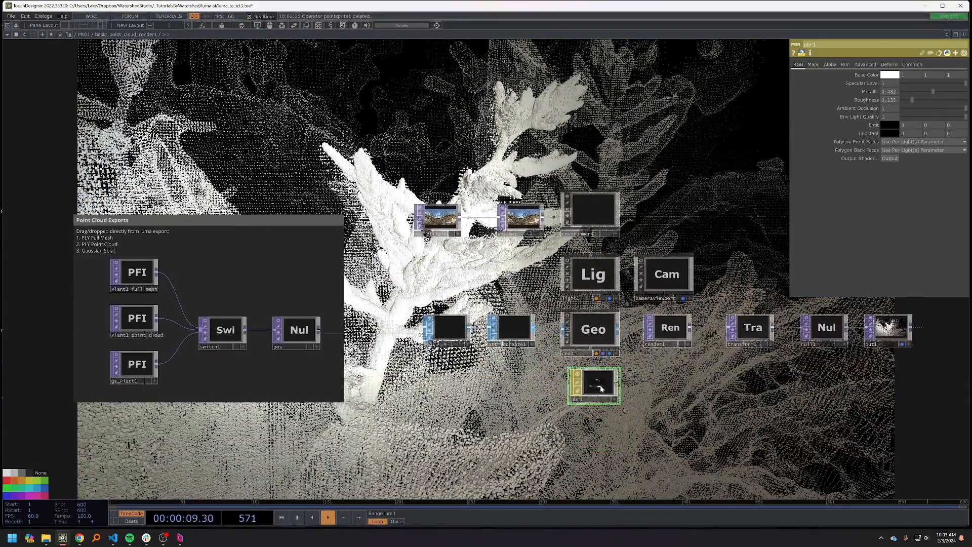
left_click_drag(682, 427, 701, 424)
scroll(701, 424, "down", 3)
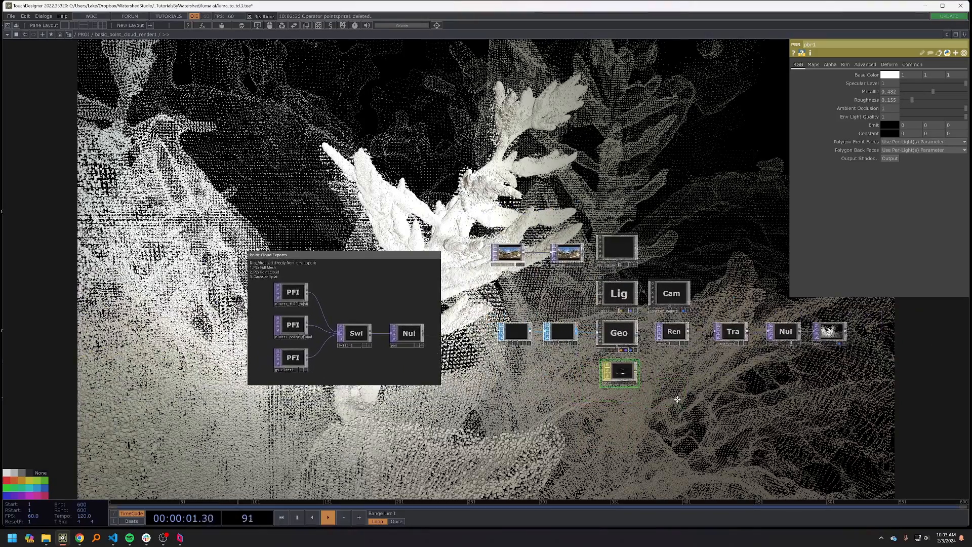
key("Tab")
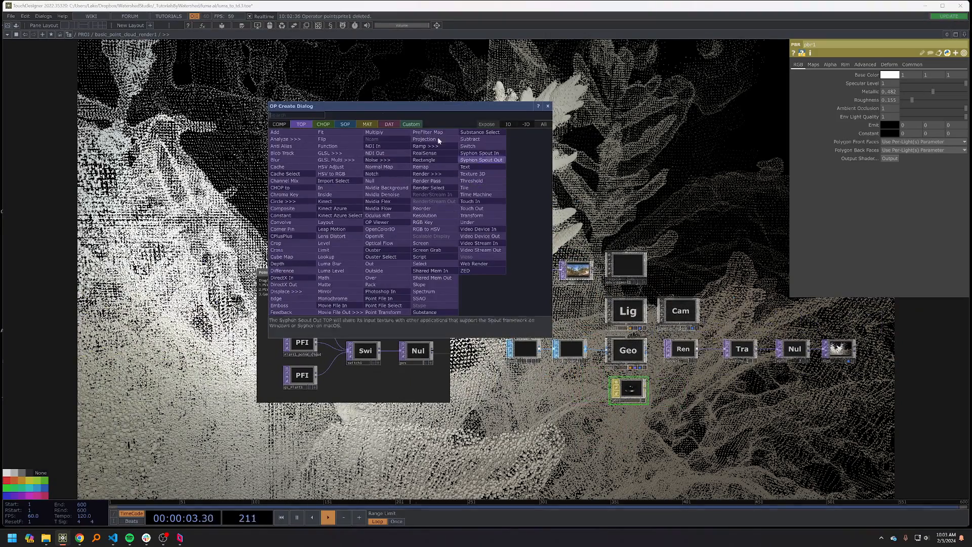
left_click(341, 125)
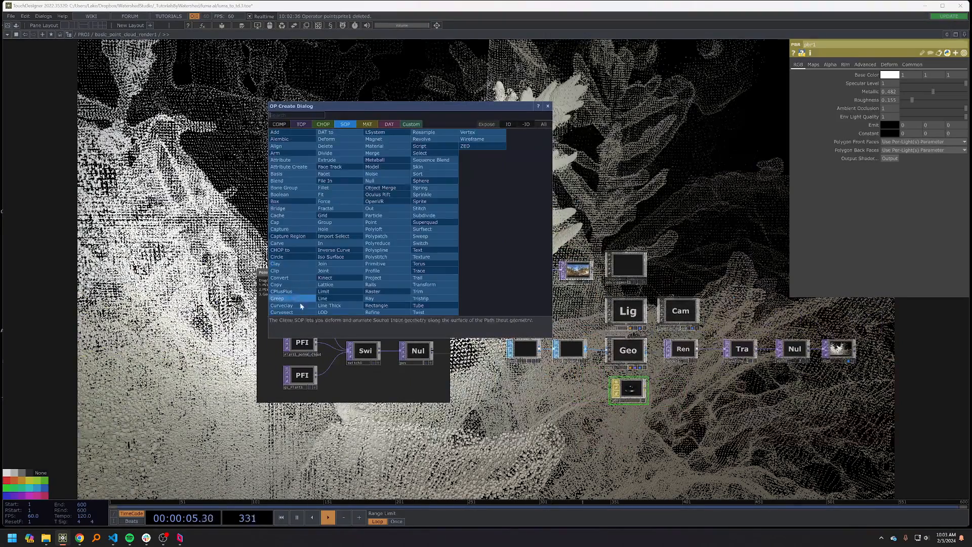
type("s")
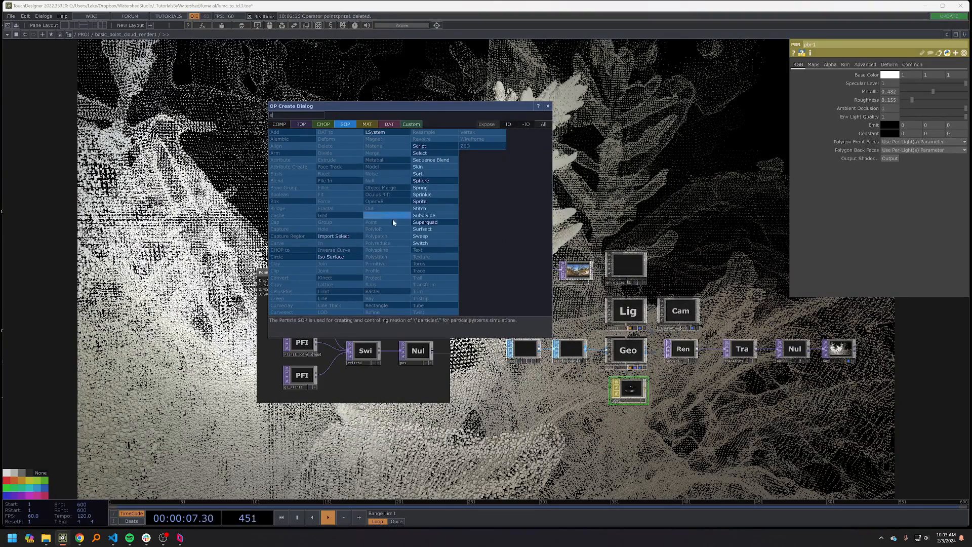
left_click(429, 183)
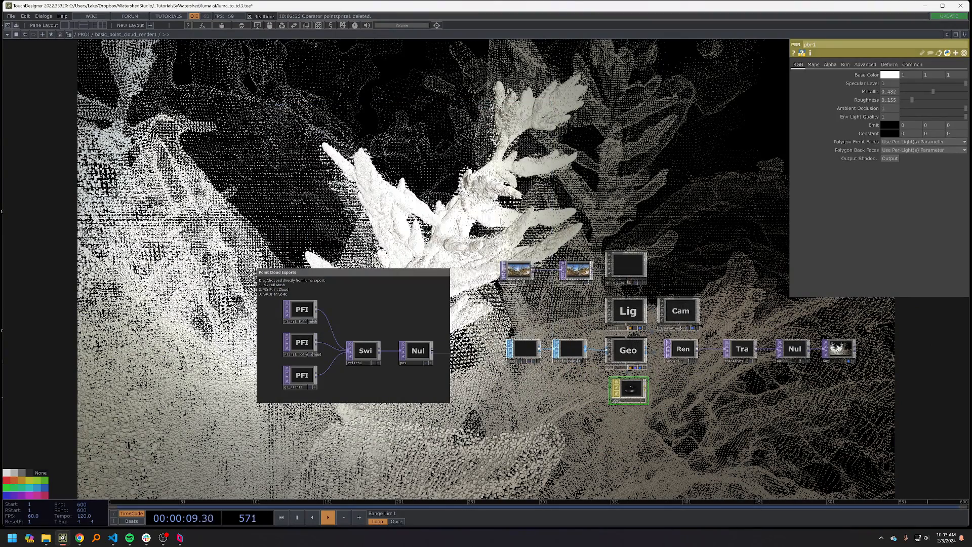
left_click(519, 195)
- Append a Transform SOP to the sphere and feed it into a new Geometry COMP
key("Tab")
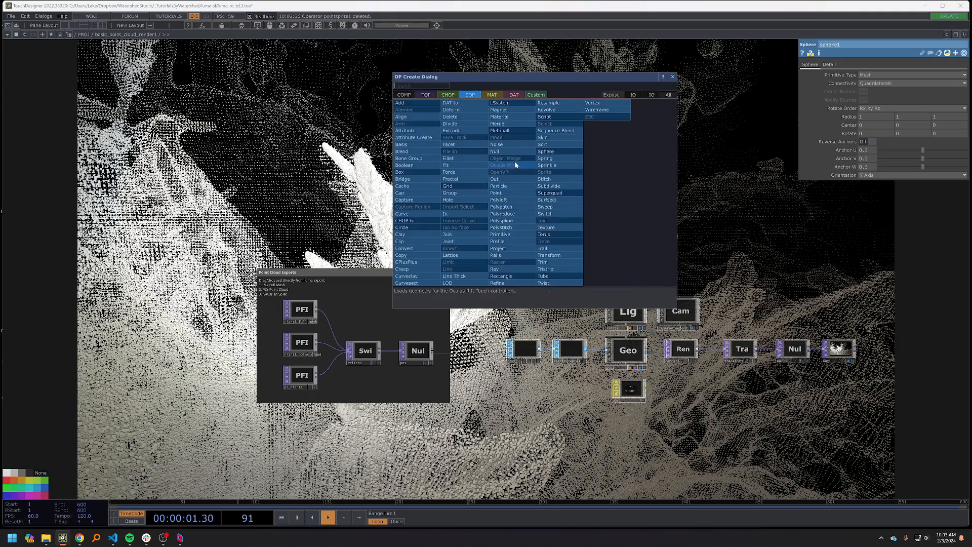
left_click(547, 256)
left_click(582, 195)
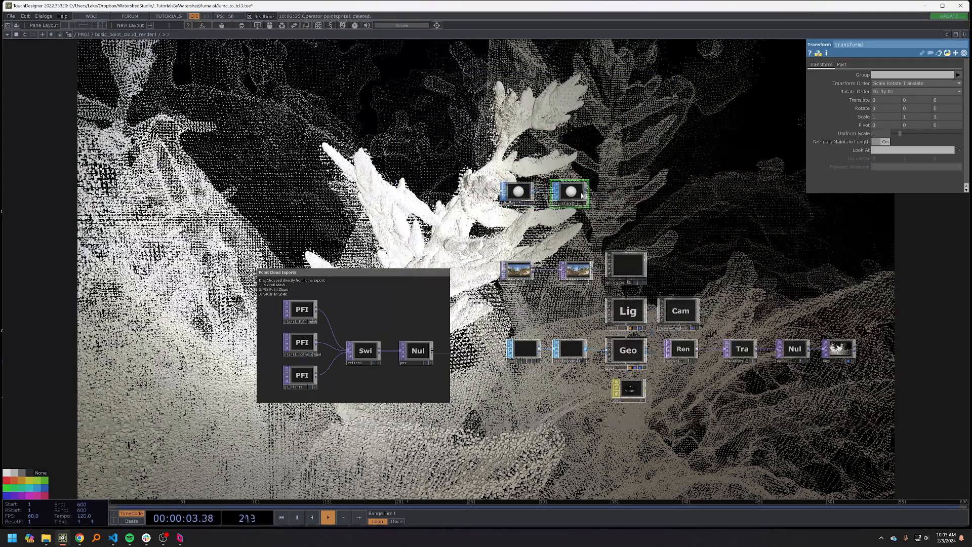
right_click(587, 193)
left_click(454, 96)
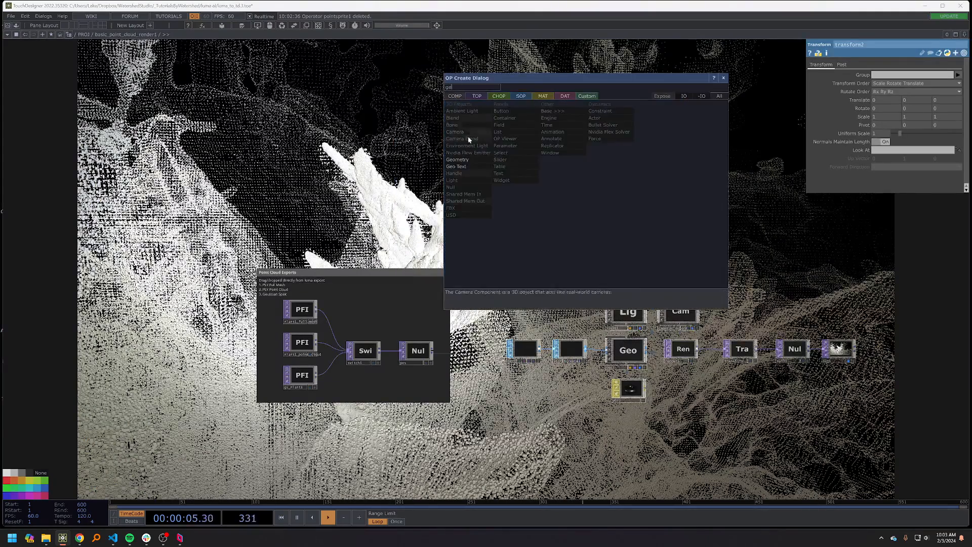
left_click(469, 159)
left_click(634, 193)
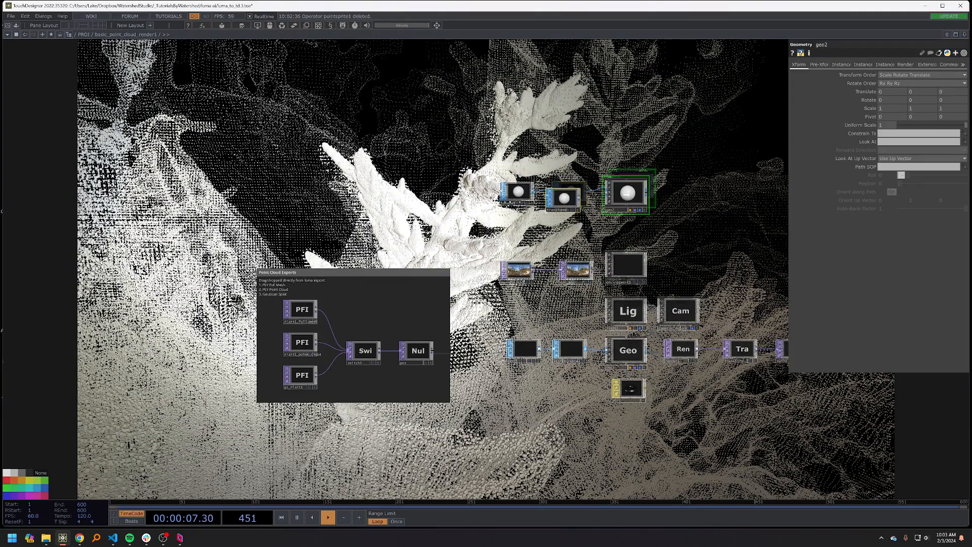
- Set render1's geometry to geo* and the sphere Transform's uniform scale to 10
left_click(681, 348)
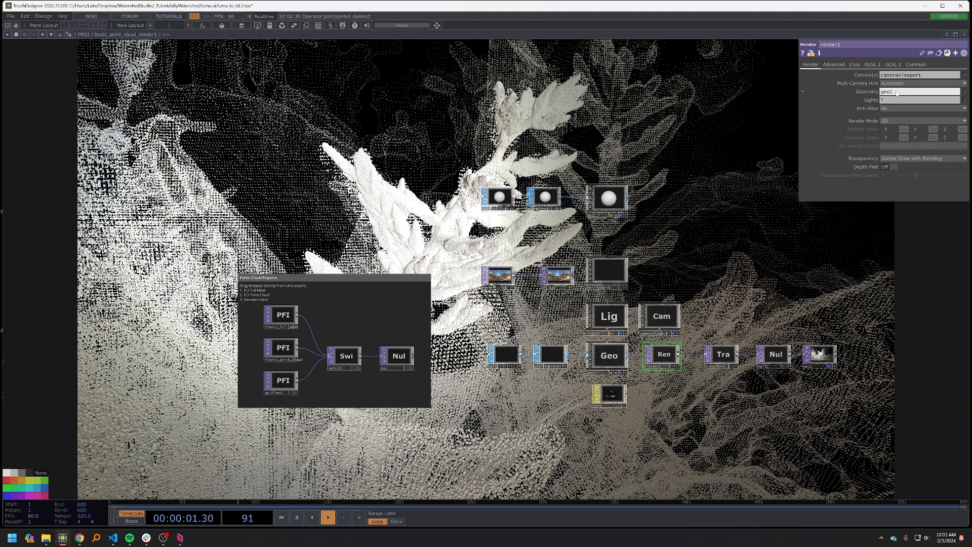
key("Return")
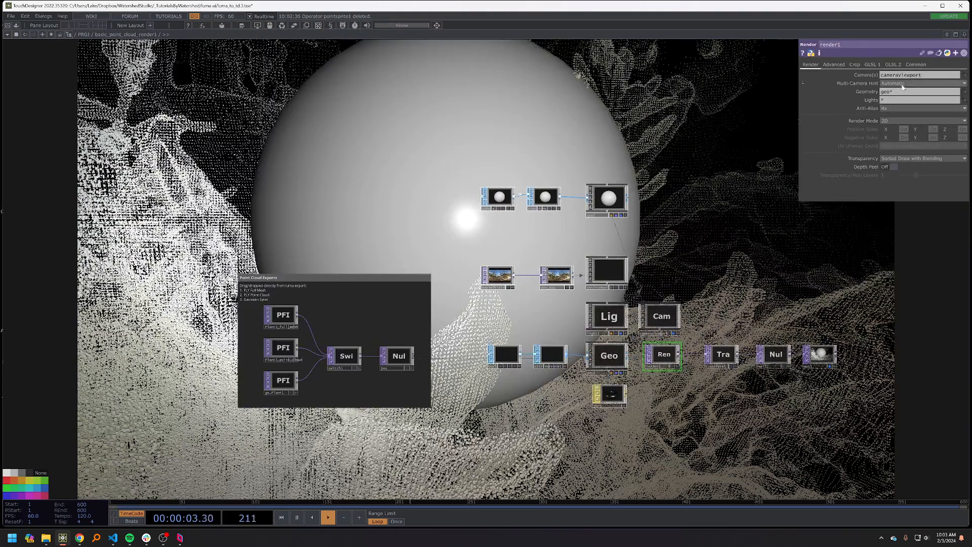
left_click(551, 205)
key("Return")
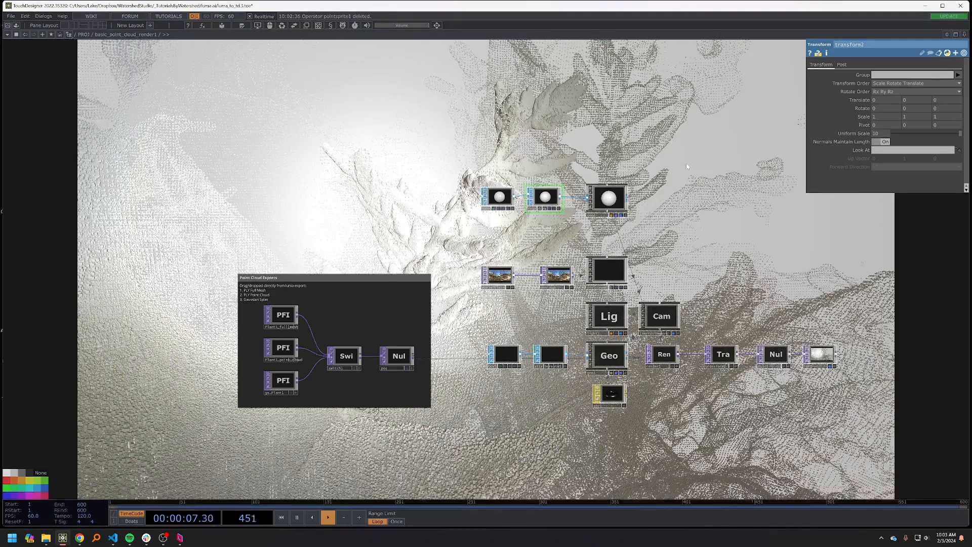
- Add a Select TOP referencing env_map above the sphere and append a Null TOP to it
key("Tab")
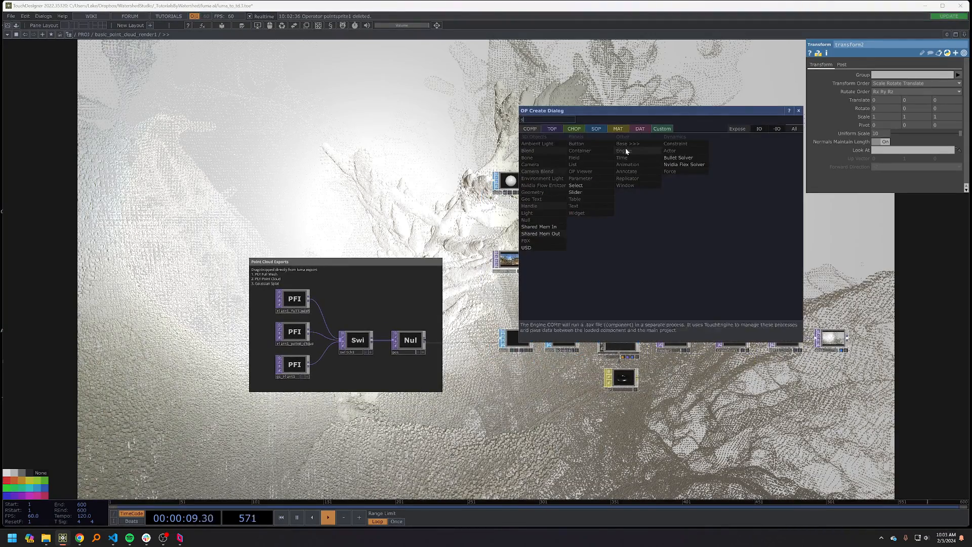
type("se")
key("Escape")
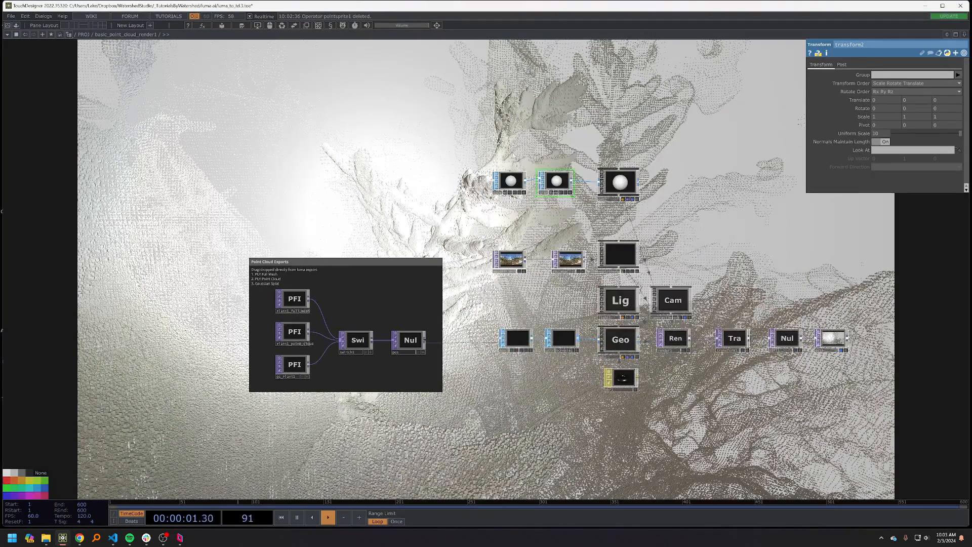
left_click(502, 148)
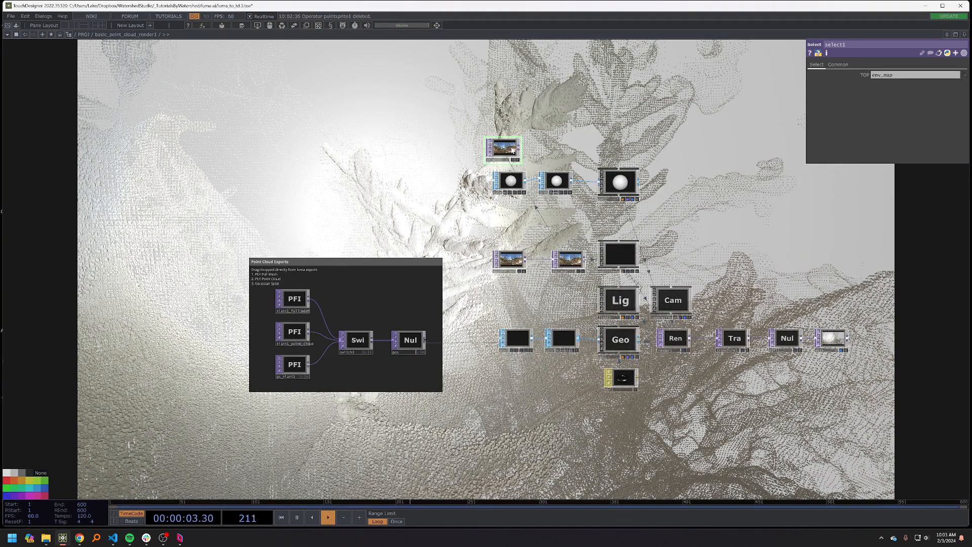
key("b")
left_click(615, 195)
left_click(555, 148)
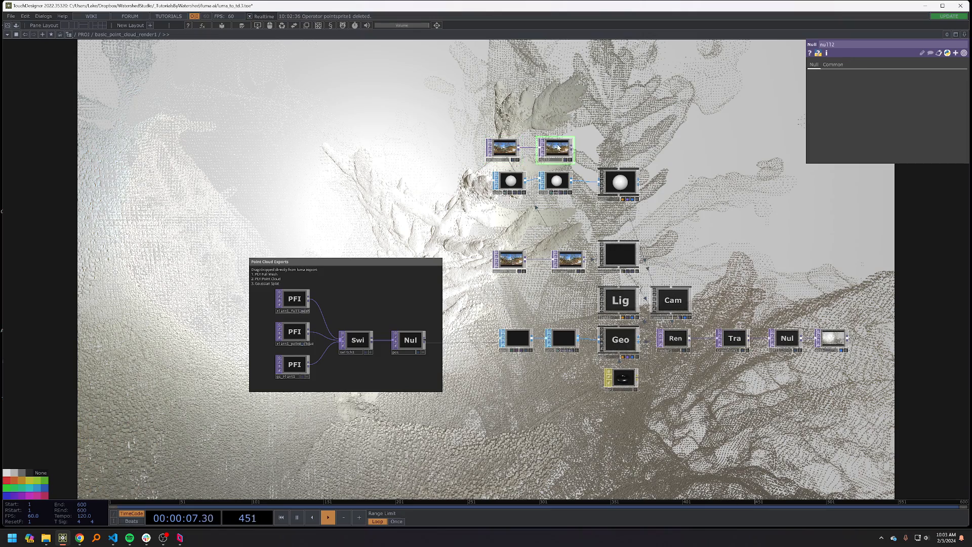
- Create a Constant MAT using the new Null as its color map and assign it as geo2's material
left_click(575, 150)
left_click(571, 52)
type("c")
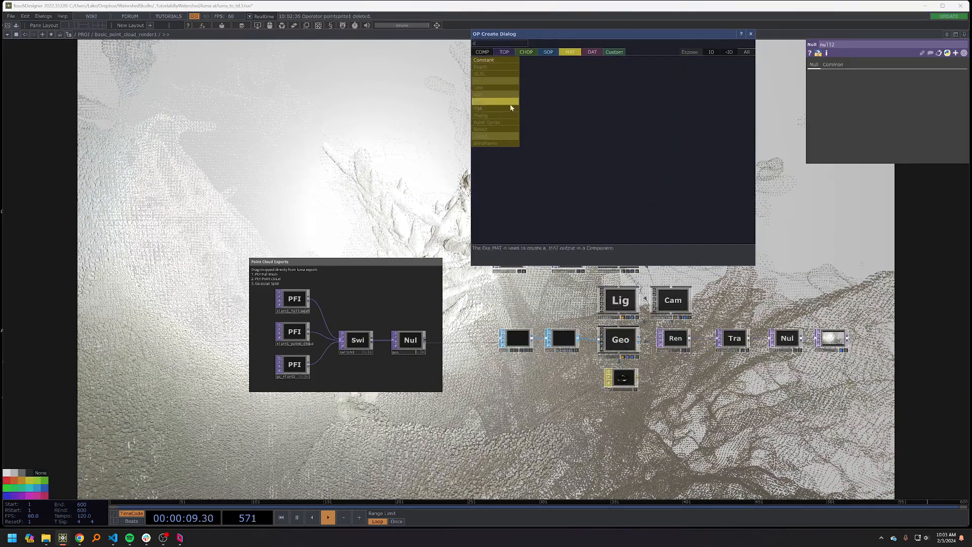
key("Escape")
left_click(604, 133)
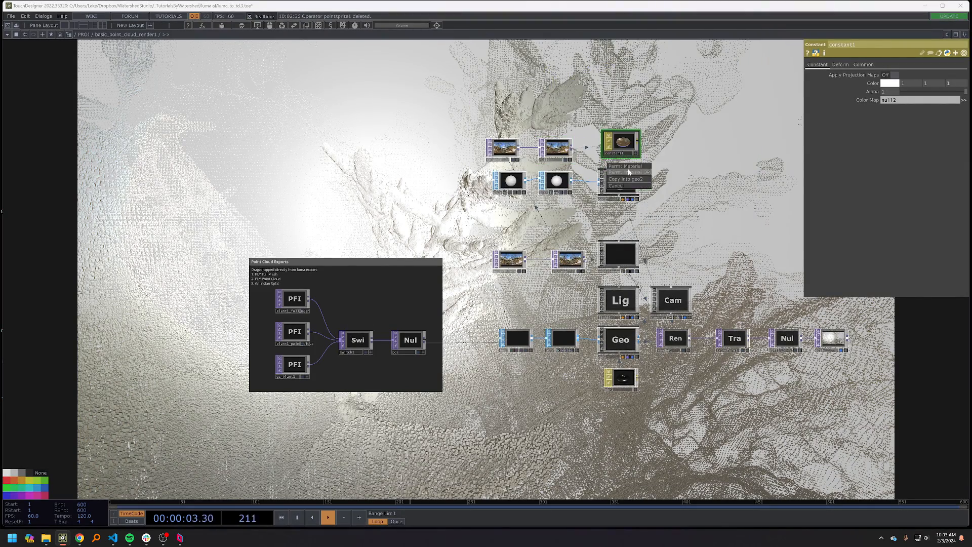
left_click_drag(626, 161, 632, 183)
- Insert a Blur TOP between the Select and Null above the sphere, with pre-shrink 4 and filter size 20
left_click_drag(683, 155, 728, 276)
left_click(598, 254)
left_click_drag(623, 216, 693, 232)
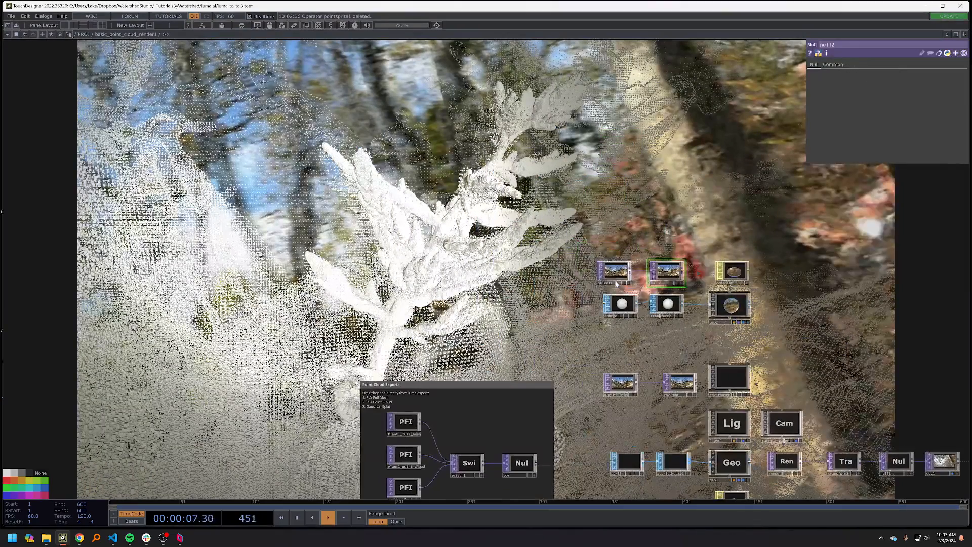
right_click(599, 274)
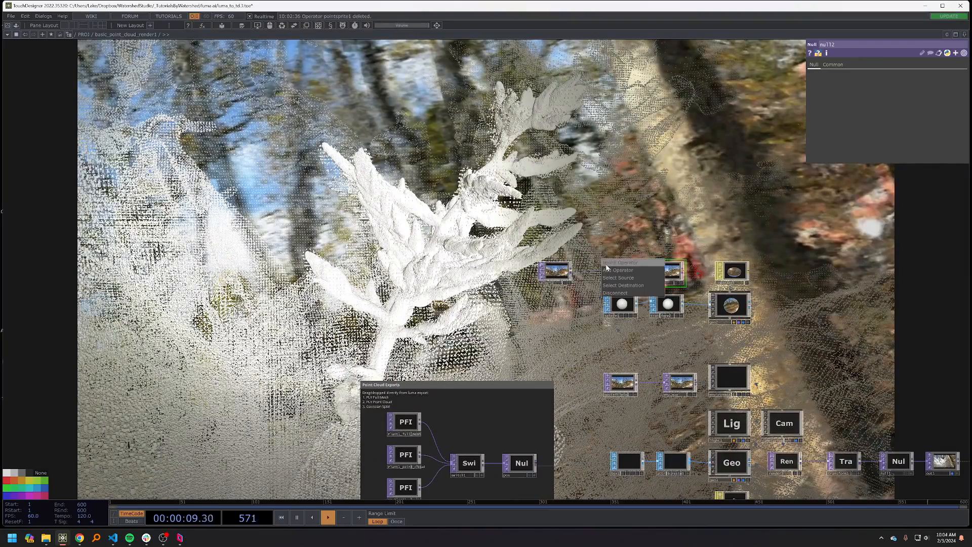
left_click(610, 264)
left_click(500, 208)
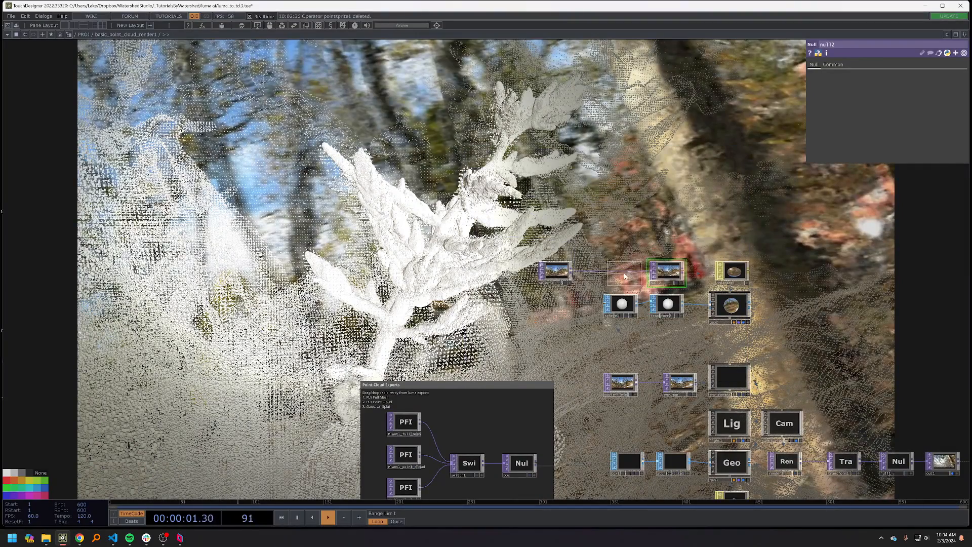
left_click(626, 276)
left_click_drag(895, 100, 927, 101)
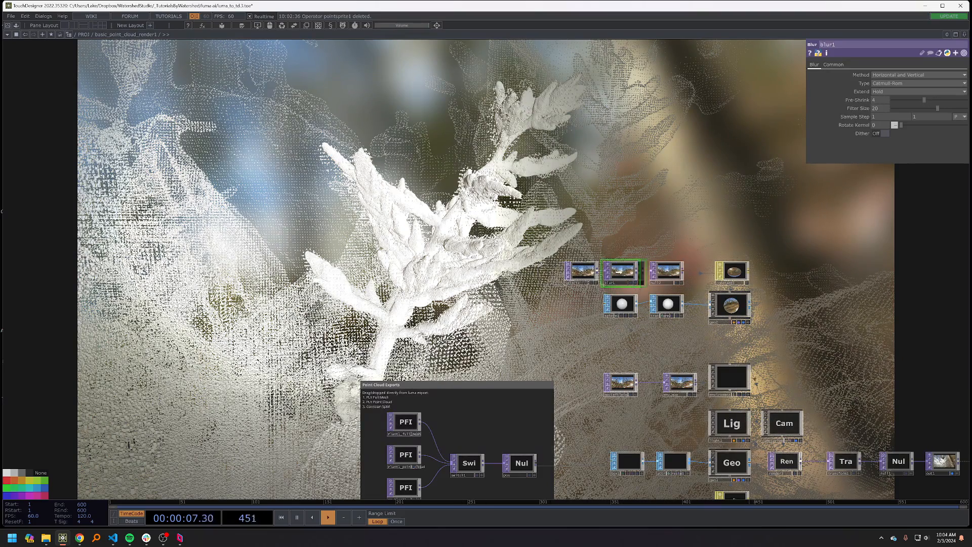
- Tidy the network by shifting the Point Cloud Exports annotation and moving the panorama's Movie File In closer to env_map
scroll(603, 168, "up", 4)
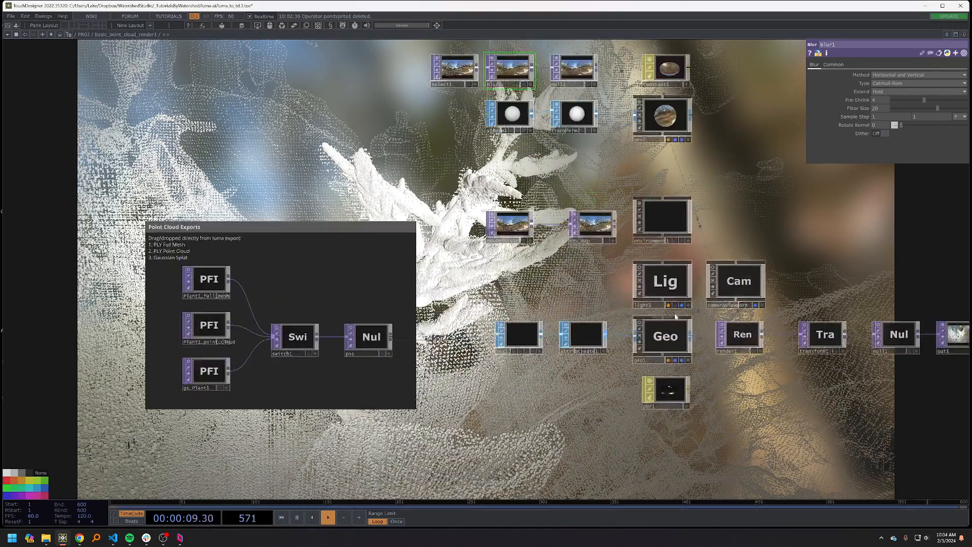
left_click_drag(576, 319, 611, 340)
left_click_drag(402, 248, 374, 230)
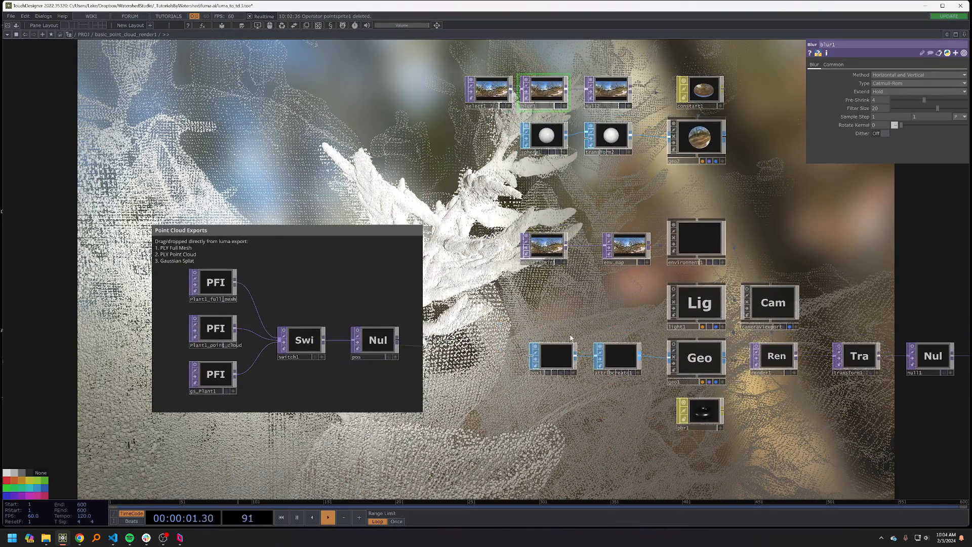
left_click_drag(571, 338, 577, 360)
left_click(550, 268)
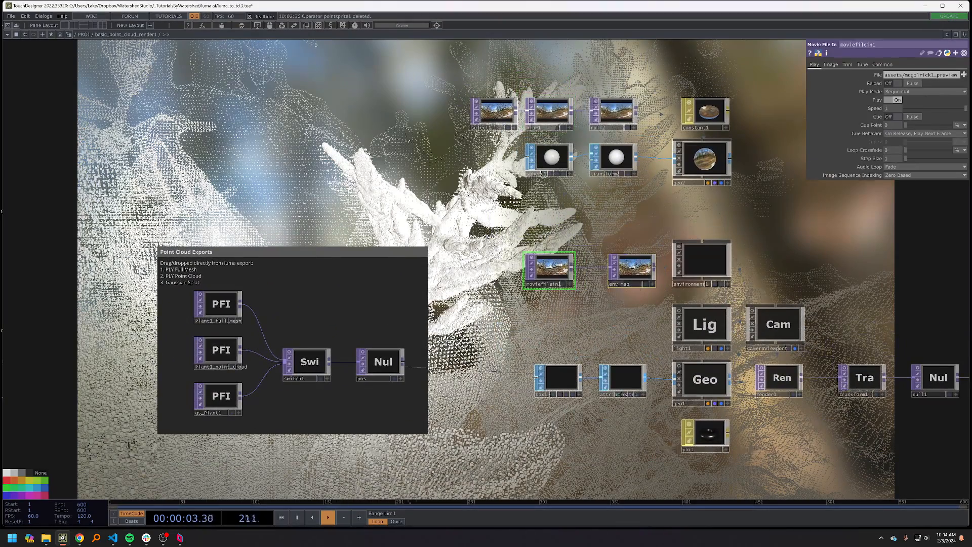
scroll(568, 262, "down", 3)
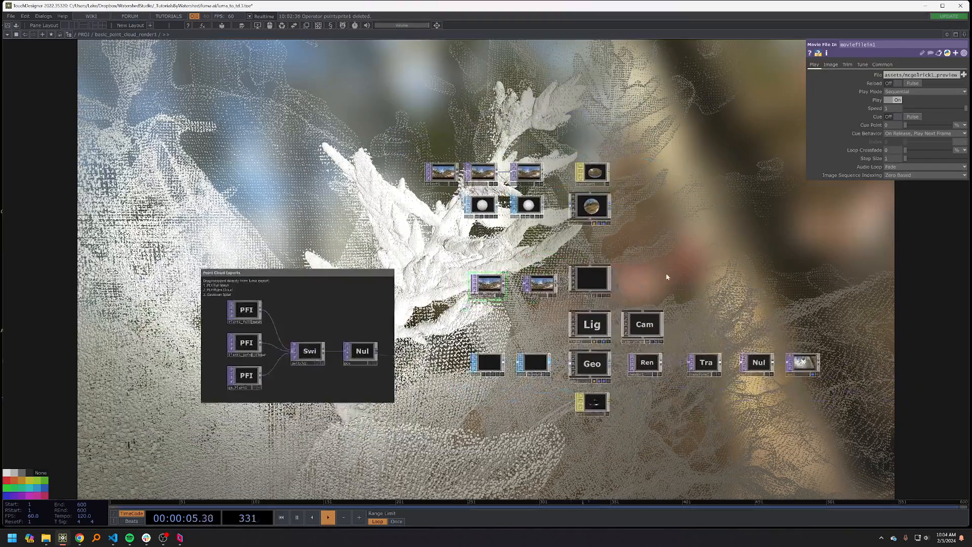
scroll(661, 260, "up", 3)
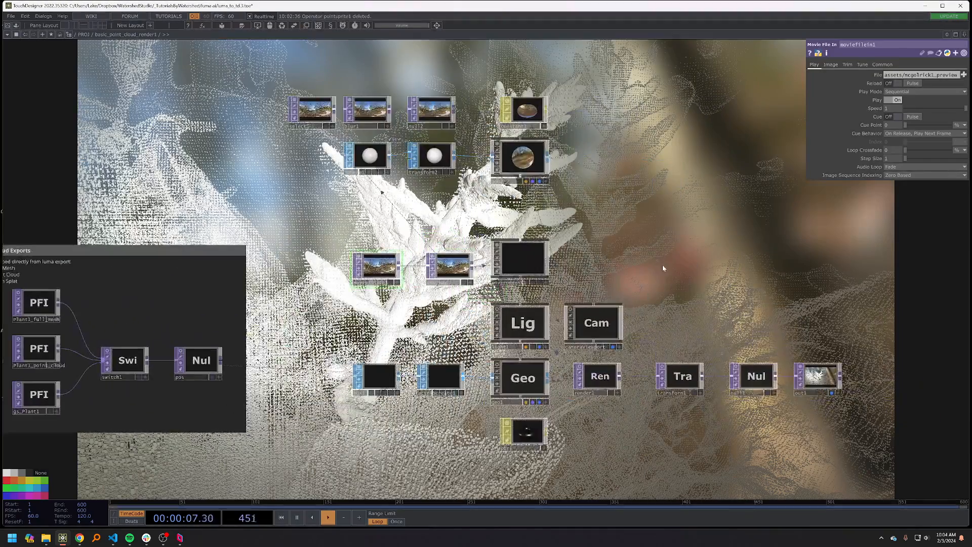
- Enclose the select, blur, sphere and geo2 nodes in an annotation titled Skybox and move it above Point Cloud Exports
left_click_drag(642, 196, 675, 215)
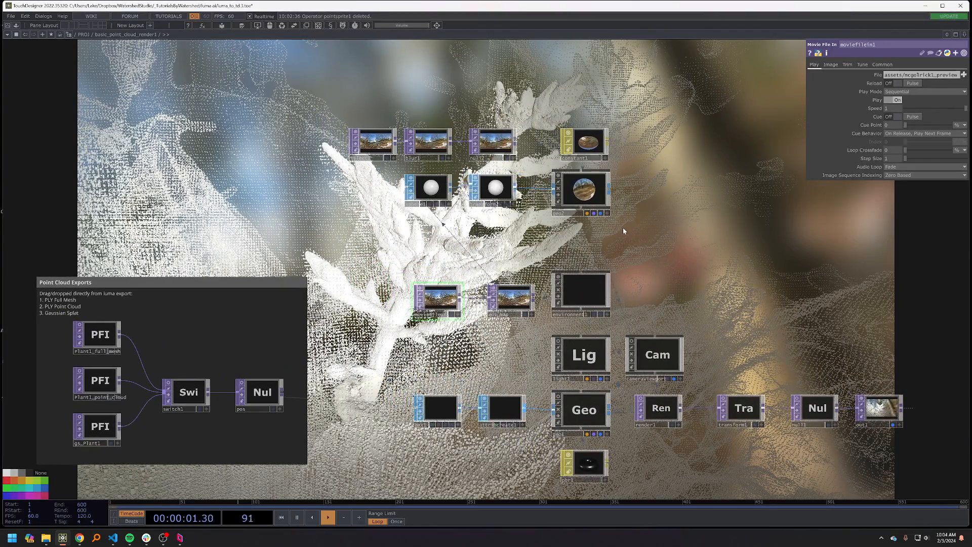
mouse_move(626, 229)
right_mouse_down("alt")
mouse_move(345, 126)
mouse_move(325, 98)
right_mouse_up("alt")
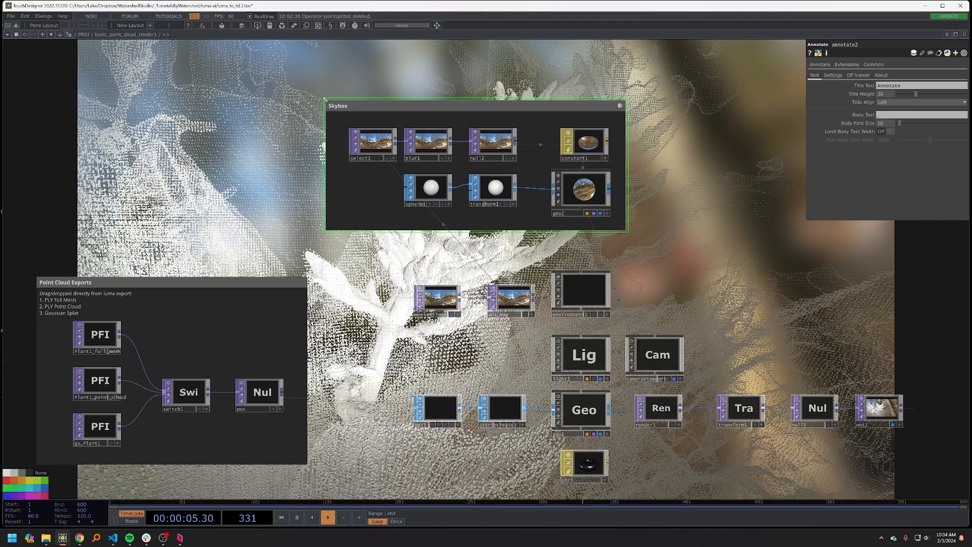
type("Skybox")
left_click_drag(417, 113, 107, 117)
- Set pbr1's metallic to 0.97 and roughness to 0, and inspect the reflections through the camera viewport
left_click_drag(604, 316, 652, 317)
left_click(646, 469)
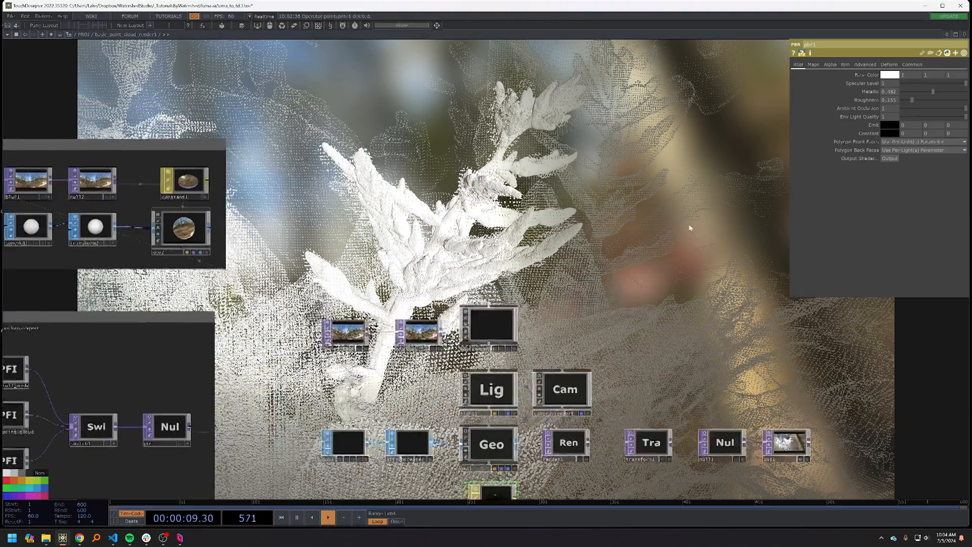
left_click_drag(906, 103, 965, 93)
left_click_drag(470, 358, 573, 249)
left_click(649, 307)
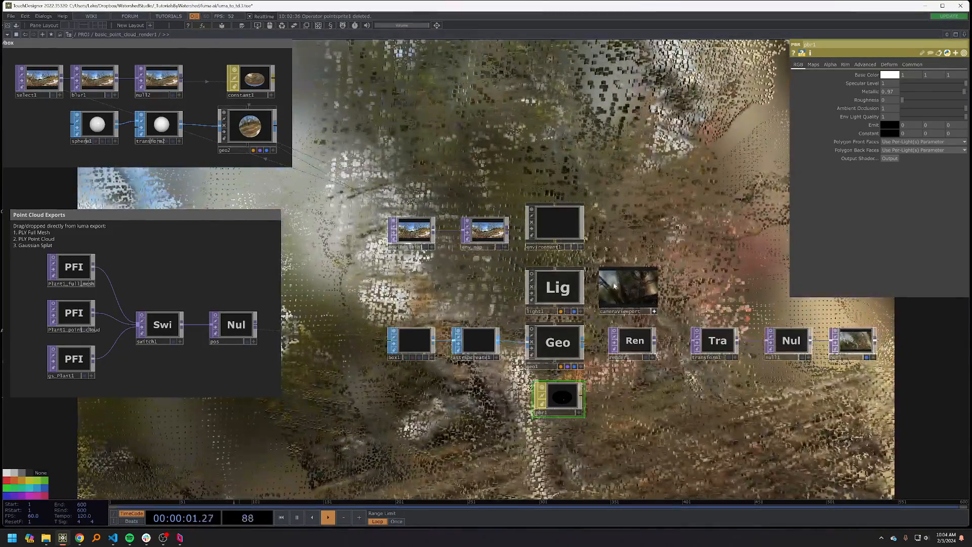
mouse_move(623, 287)
left_mouse_down()
mouse_move(634, 300)
mouse_move(641, 288)
mouse_move(535, 316)
mouse_move(527, 332)
left_mouse_up()
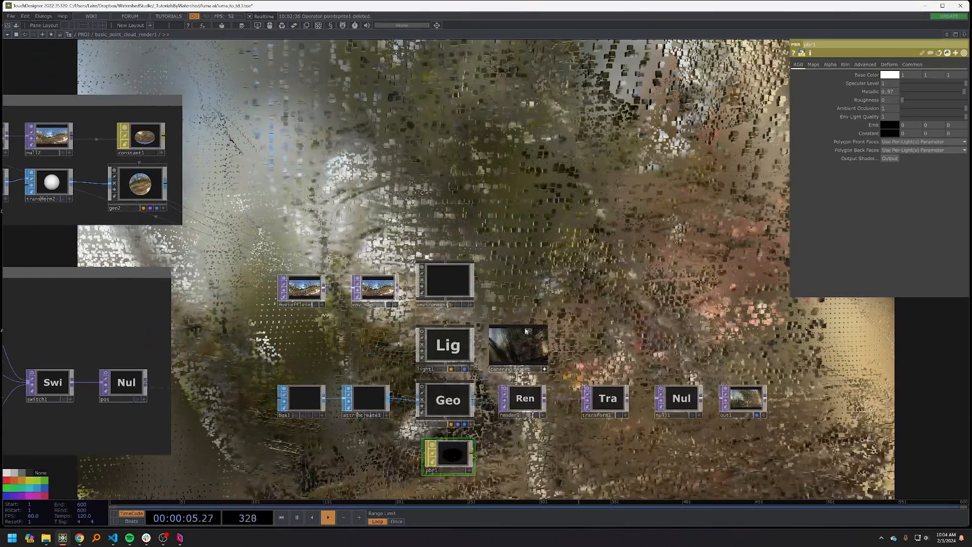
- Set box1's scale to 0.01 and reset the viewport camera
left_click(306, 402)
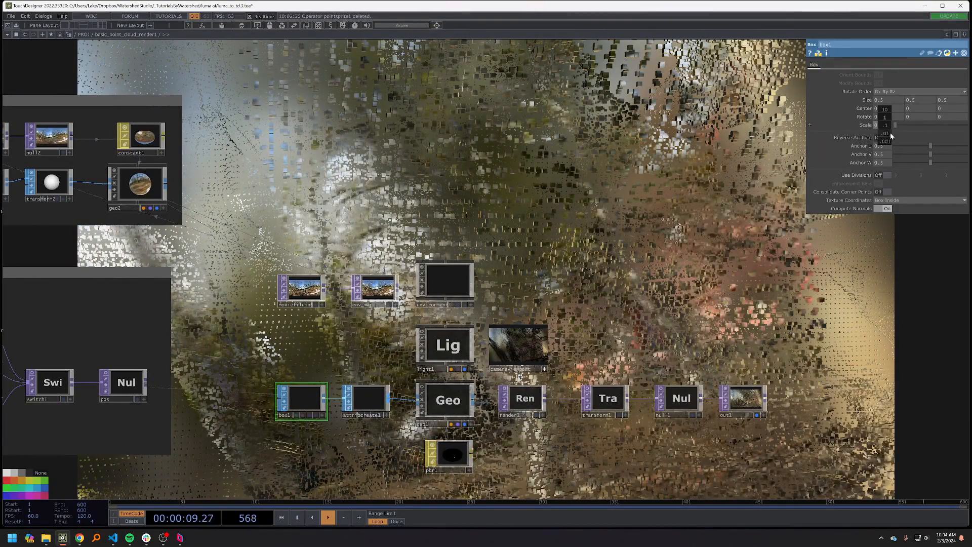
middle_click_drag(891, 135, 884, 136)
left_click_drag(733, 216, 749, 194)
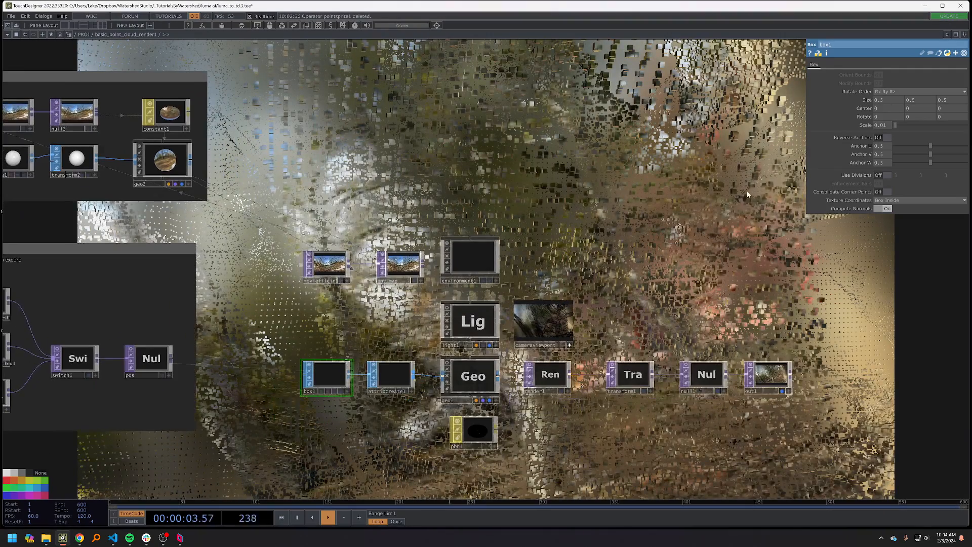
left_click(571, 345)
left_click(883, 107)
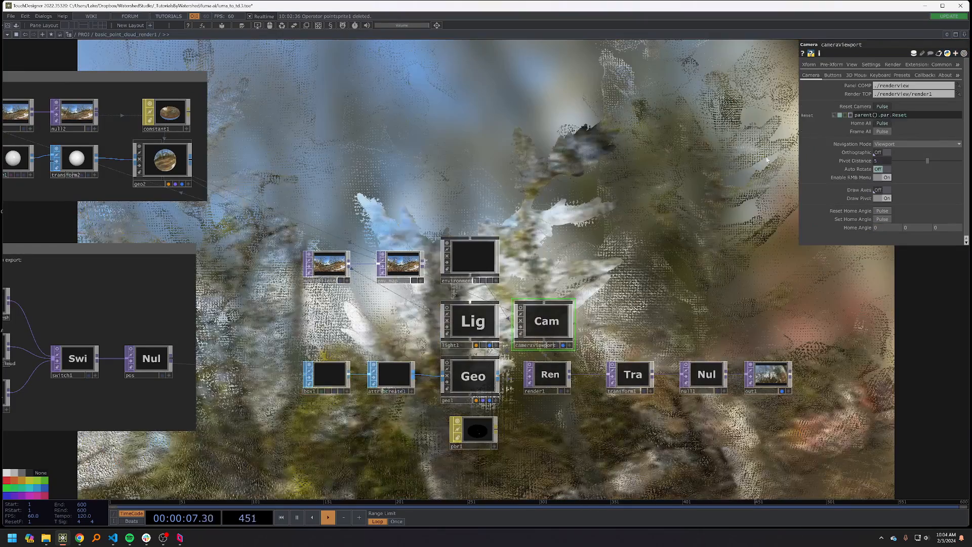
- Lower pbr1's metallic to about 0.28 and raise its roughness to about 0.12
left_click_drag(621, 297, 575, 252)
left_click(424, 392)
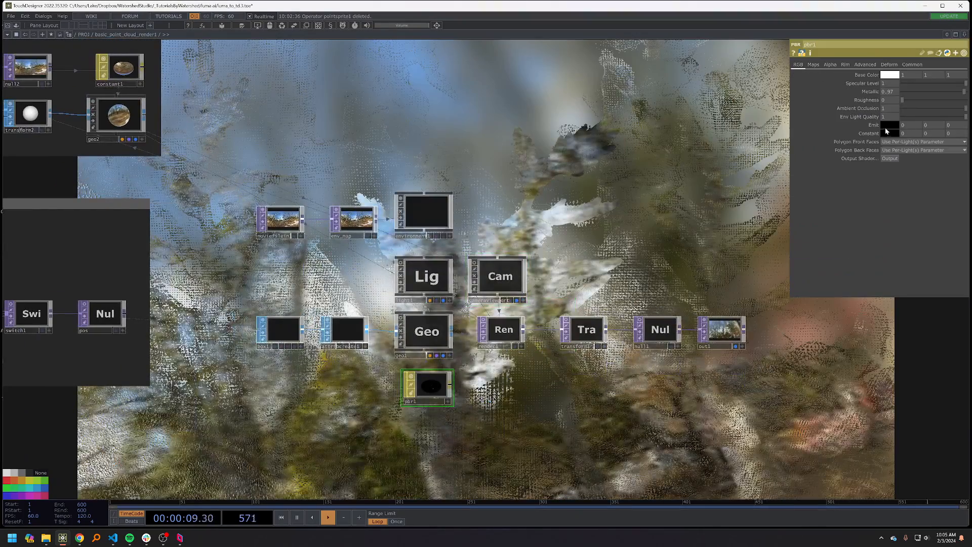
left_click(909, 100)
left_click(918, 93)
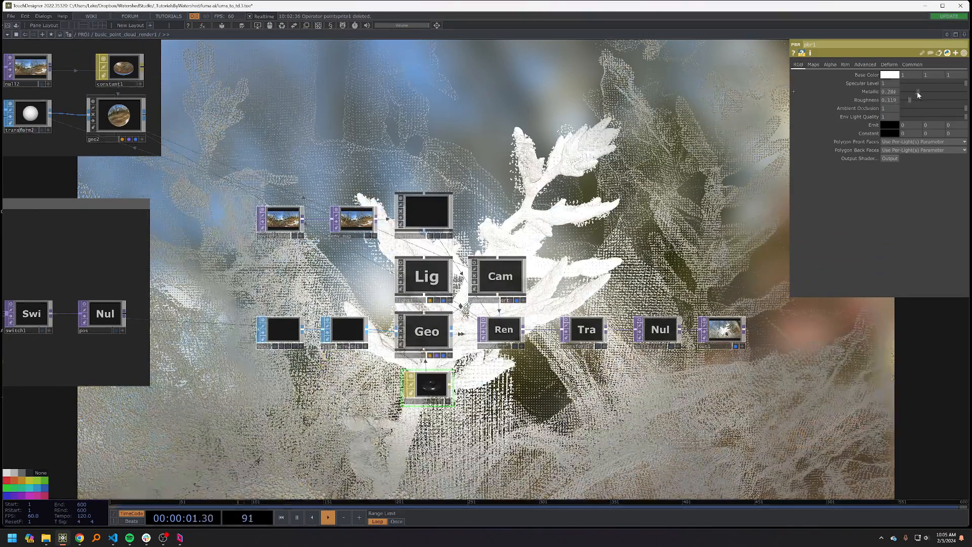
mouse_move(921, 95)
left_mouse_down()
mouse_move(935, 96)
mouse_move(906, 104)
left_mouse_up()
- Delete light1 and move the panorama nodes and the Environment Light down closer to geo1
left_click_drag(618, 188, 715, 169)
left_click(506, 263)
key("Delete")
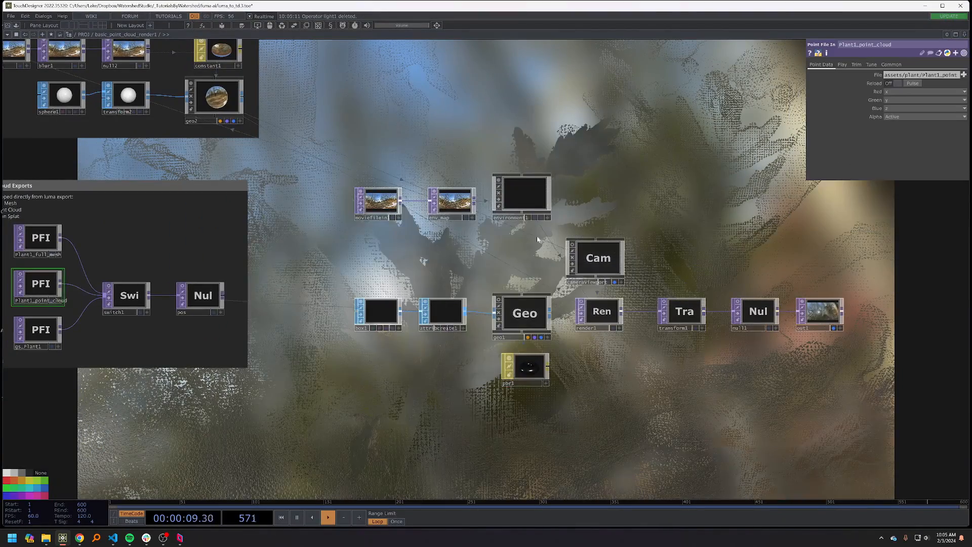
left_click_drag(529, 230, 506, 255)
right_click_drag(362, 218, 355, 214)
left_click_drag(491, 208, 482, 254)
left_click_drag(547, 182, 503, 182)
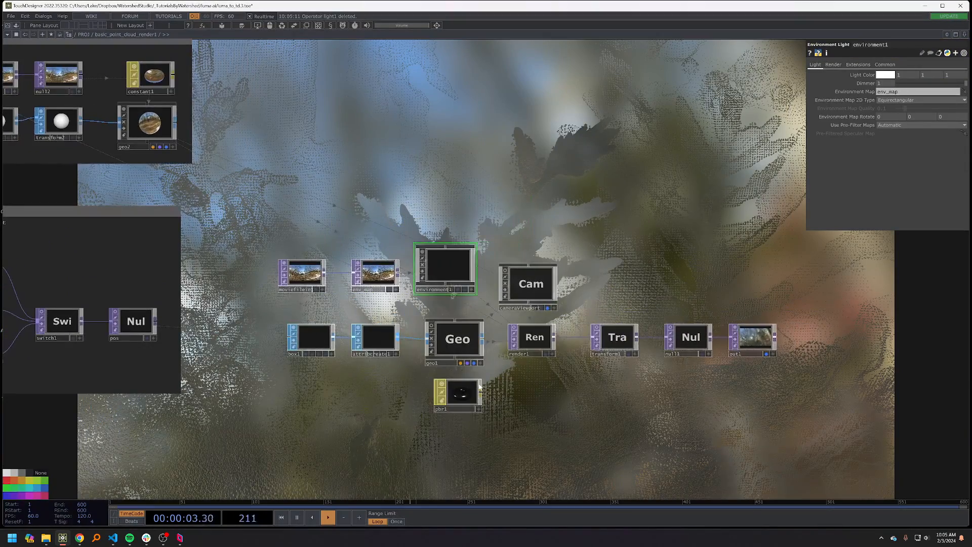
- Set pbr1's metallic to 0 and its roughness to about 0.012
left_click(458, 393)
left_click_drag(684, 211, 625, 237)
left_click_drag(909, 102, 887, 94)
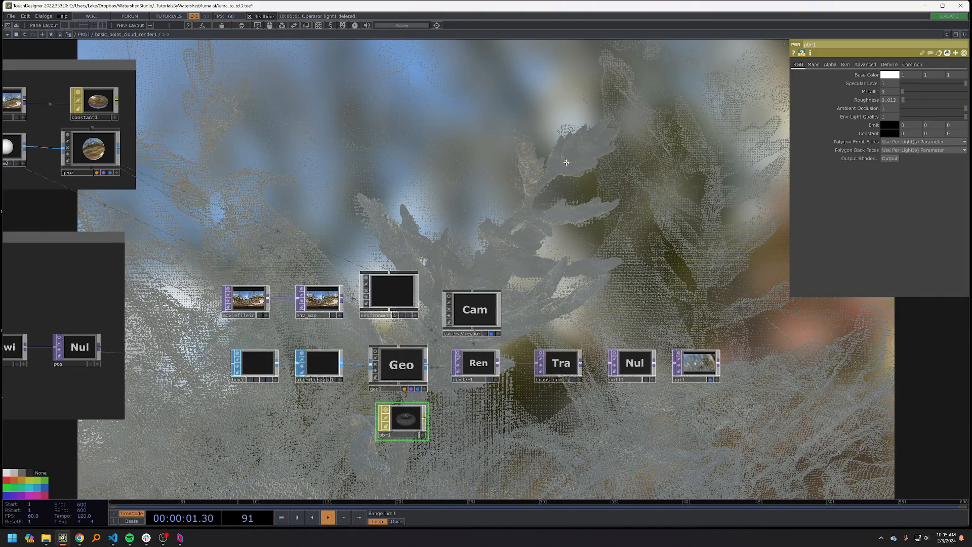
- Set the Skybox blur's filter size to 16 and orbit the viewport camera around the plant
left_click_drag(566, 162, 660, 145)
left_click_drag(274, 198, 458, 235)
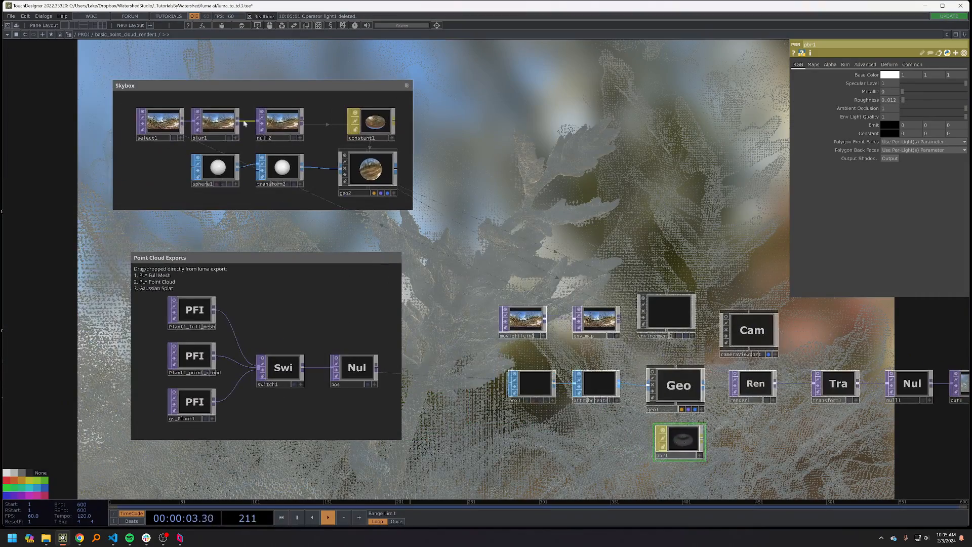
left_click(224, 124)
left_click(917, 102)
left_click(910, 110)
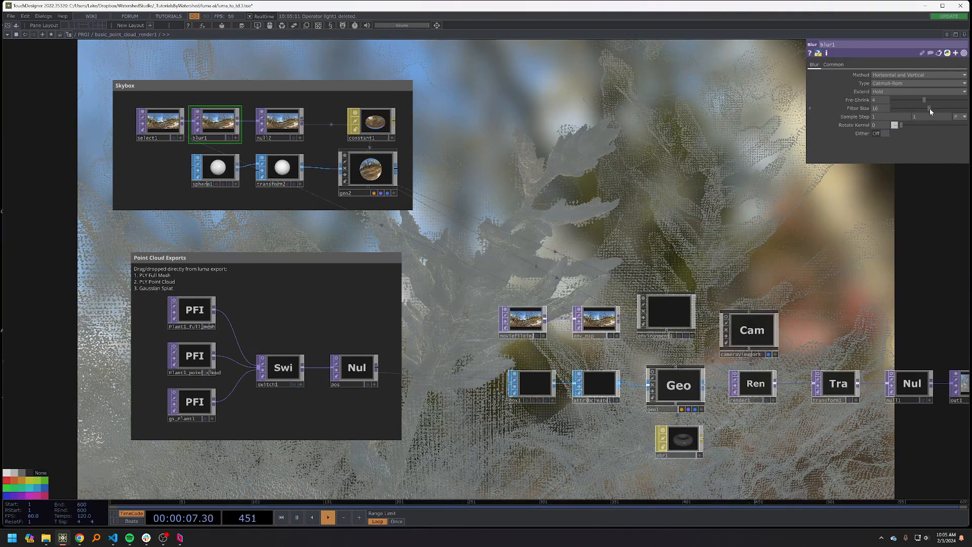
left_click(930, 109)
left_click_drag(768, 363, 592, 340)
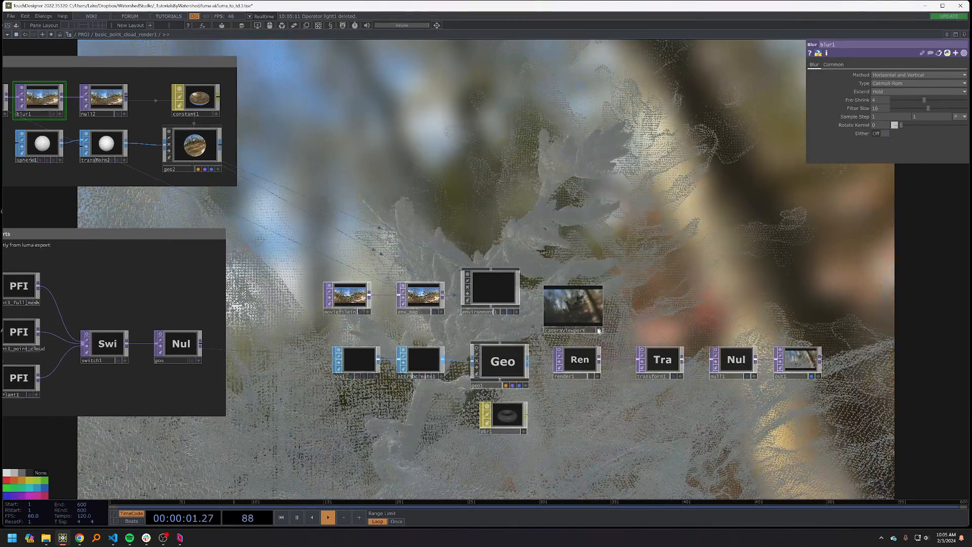
left_click(593, 306)
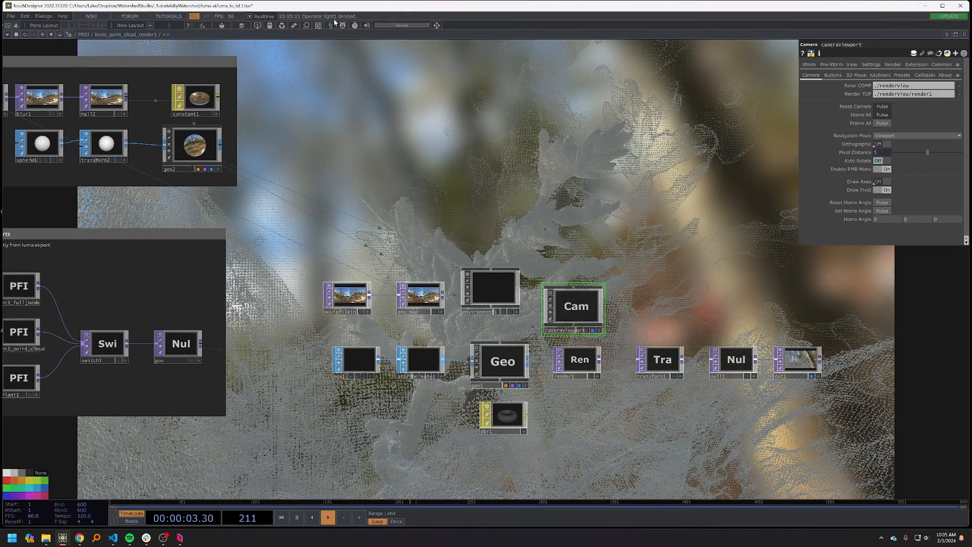
- Turn on Auto Rotate in basic_point_cloud_render1's custom parameters
left_click(438, 26)
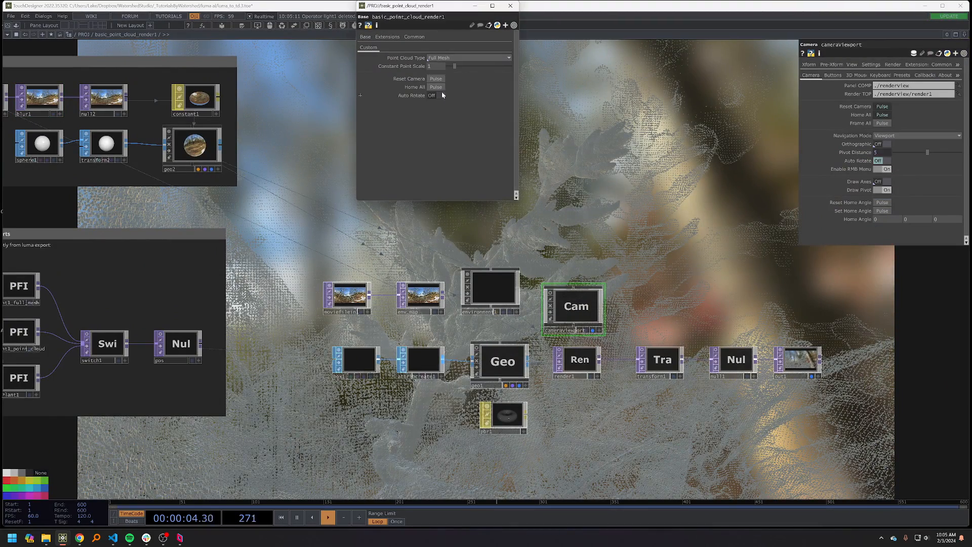
left_click(512, 6)
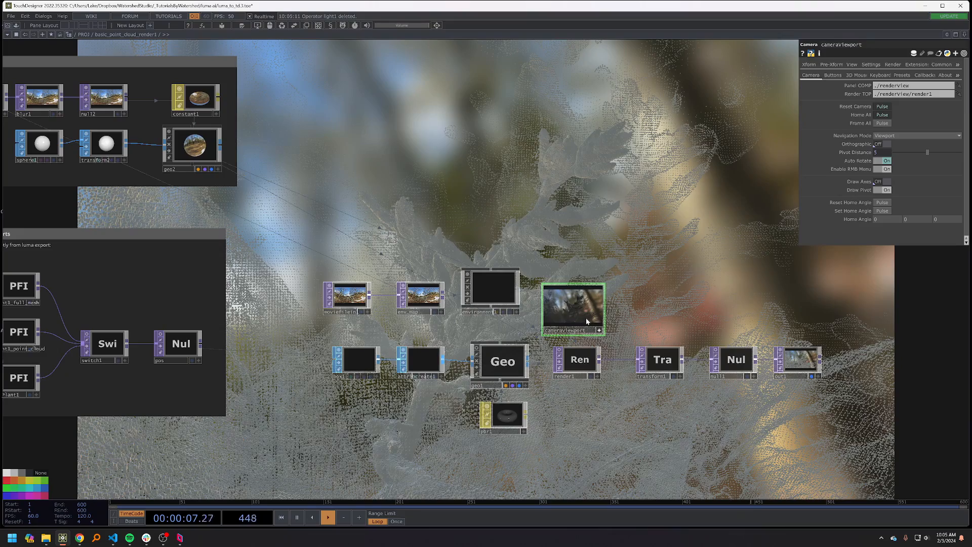
scroll(606, 332, "up", 5)
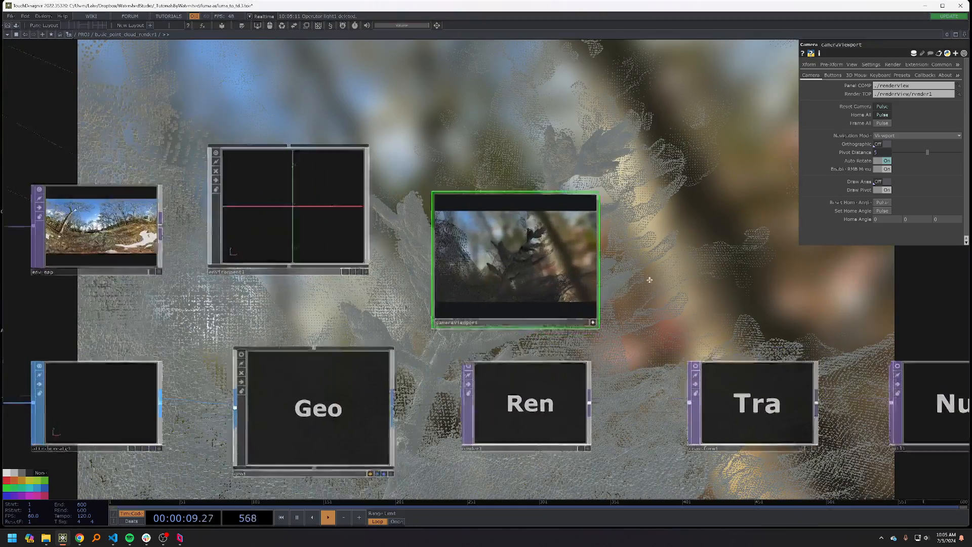
left_click_drag(650, 280, 659, 313)
left_click(306, 25)
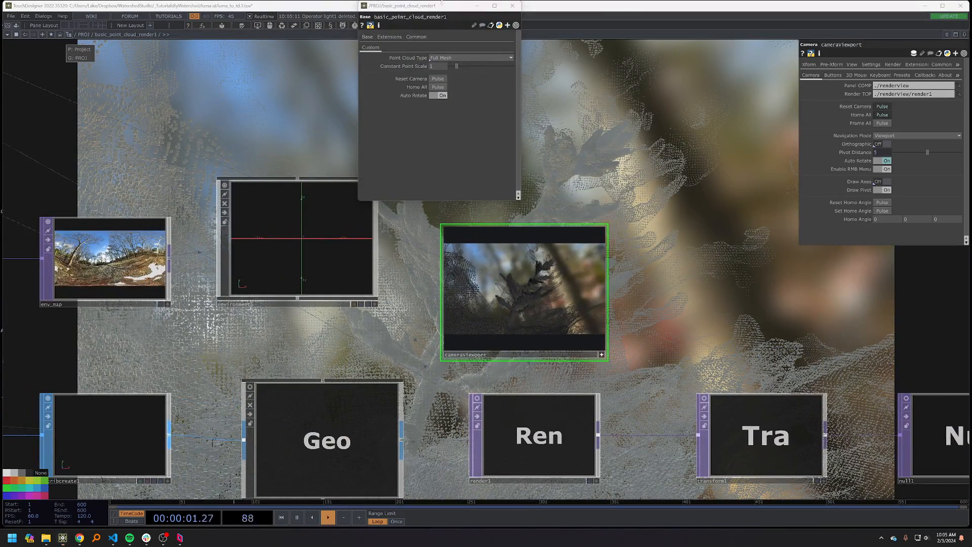
left_click(506, 8)
- Dolly the camera viewport in and out to examine the rotating plant up close
scroll(521, 305, "up", 3)
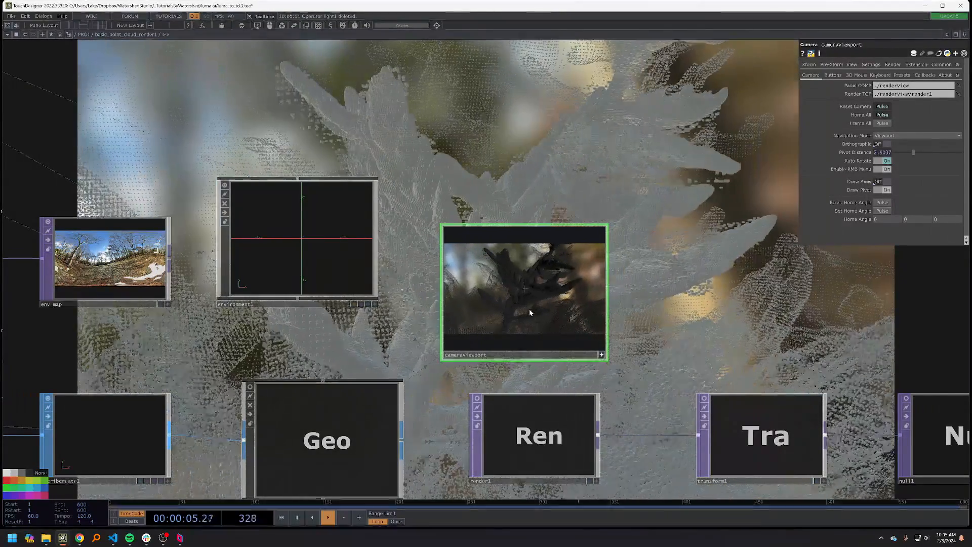
scroll(521, 305, "down", 4)
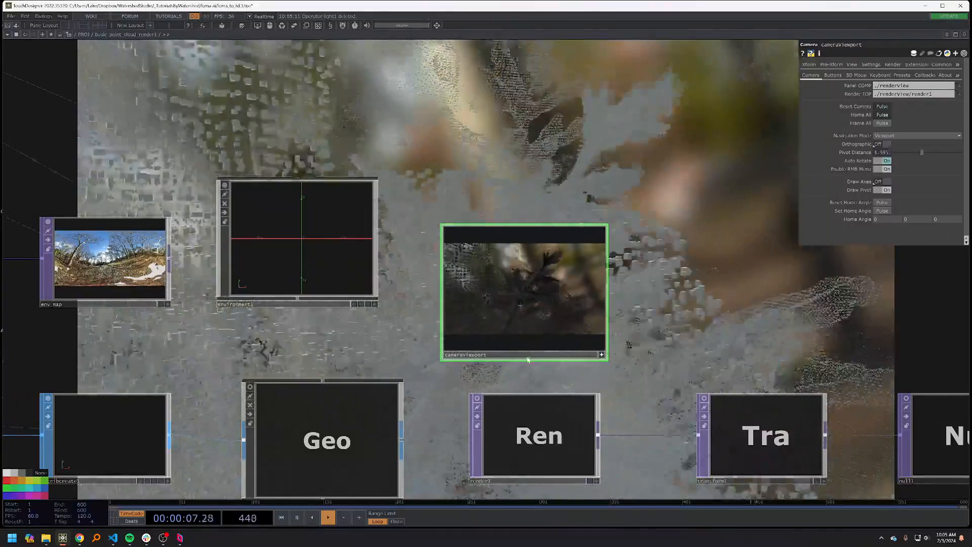
left_click(602, 355)
scroll(566, 302, "down", 5)
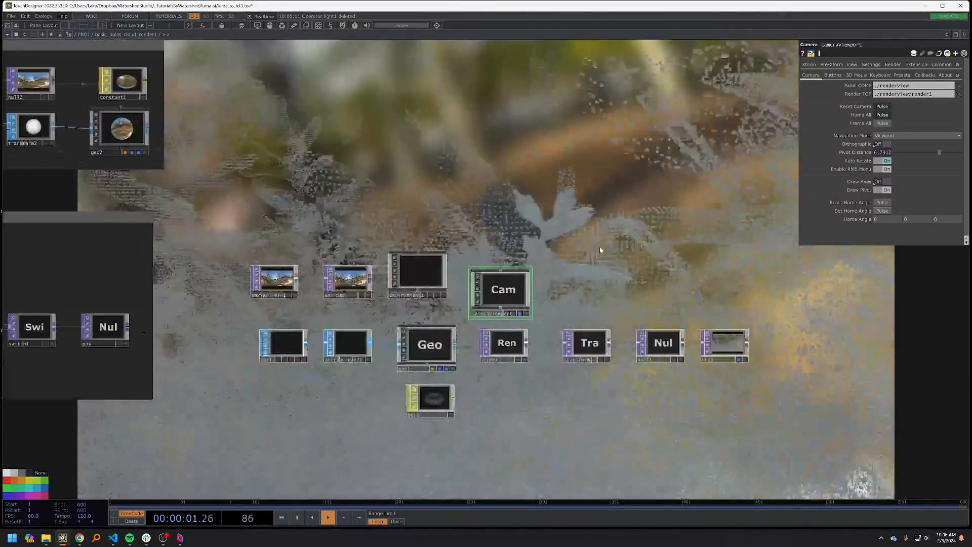
left_click_drag(545, 288, 524, 362)
- Select pbr1 and orbit the camera viewport to examine the PBR point cloud and its skybox from other angles
left_click(409, 474)
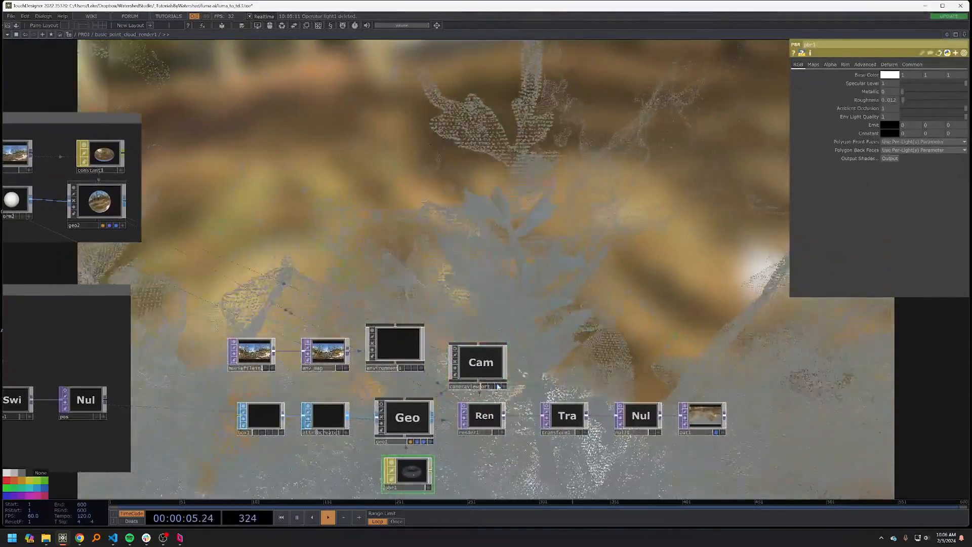
left_click(504, 387)
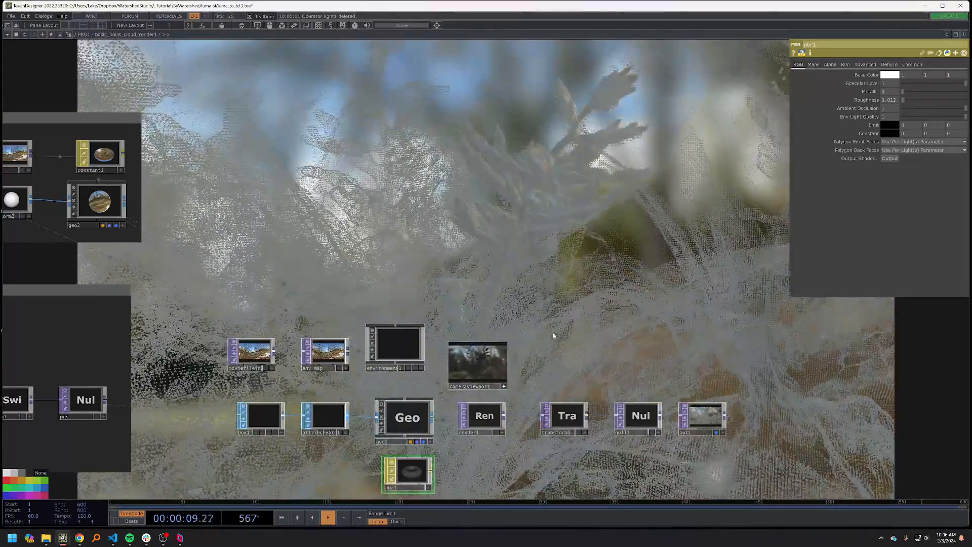
left_click_drag(496, 364, 499, 364)
left_click_drag(586, 343, 644, 328)
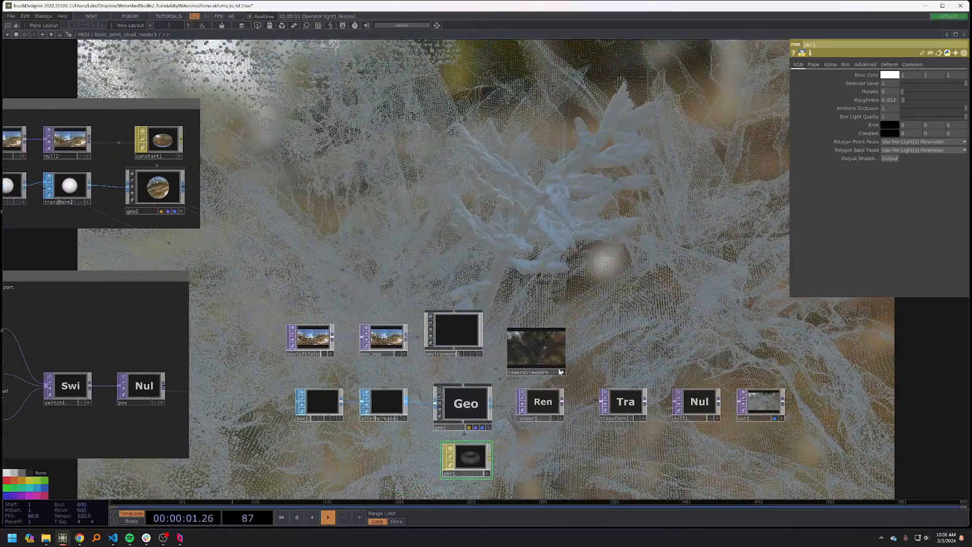
left_click(562, 373)
left_click_drag(553, 357, 553, 337)
left_click_drag(594, 263, 600, 263)
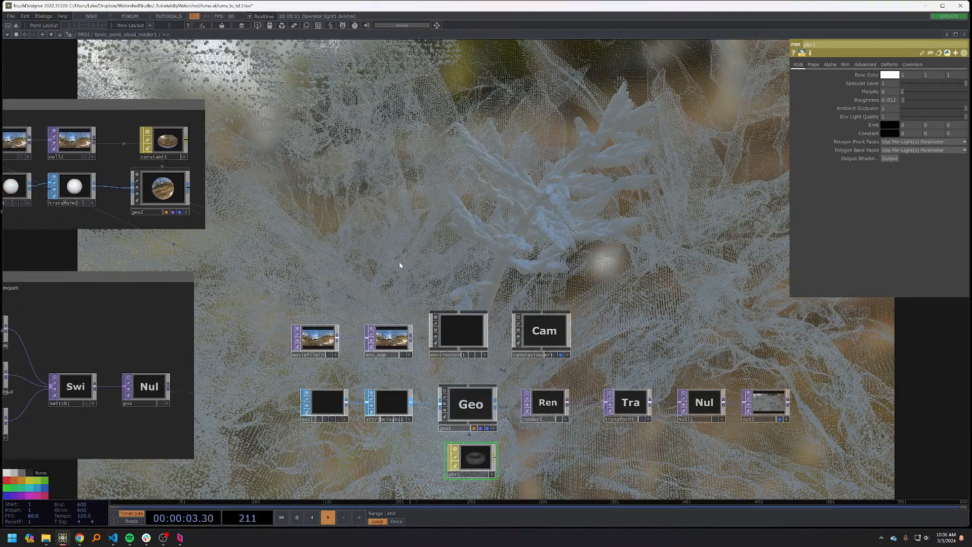
left_click_drag(532, 221, 539, 220)
scroll(540, 220, "down", 5)
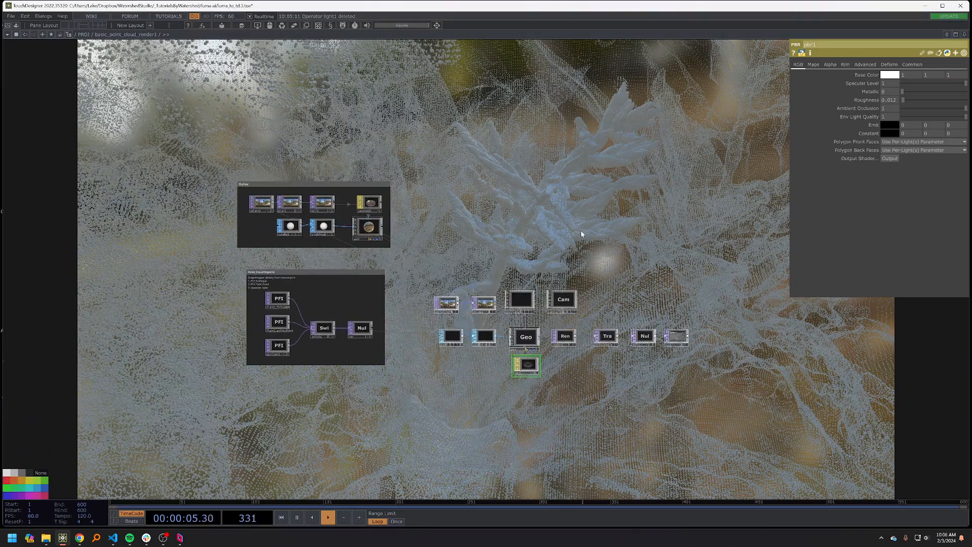
scroll(569, 248, "up", 5)
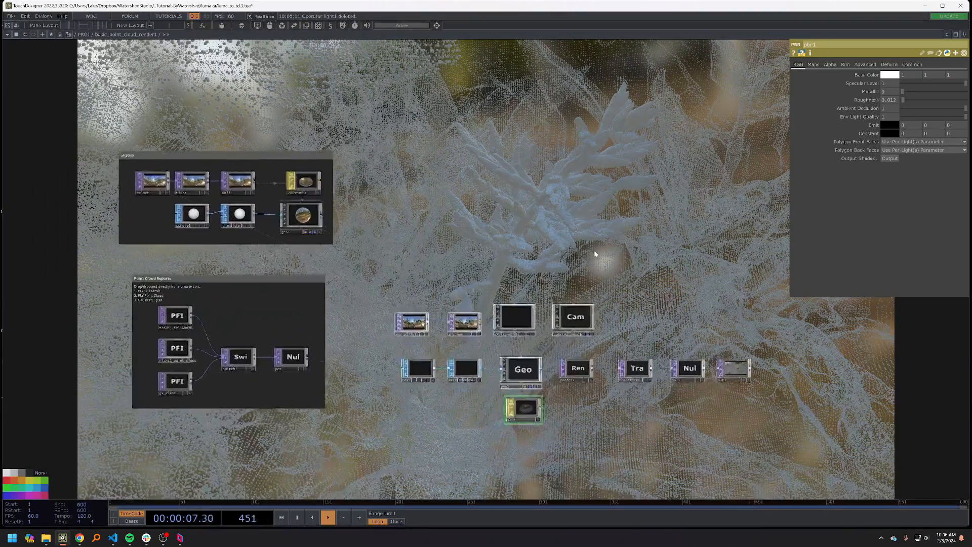
- Return to the PROJ network and review the contents of basic_hdr and basic_hdr_with_skybox
key("u")
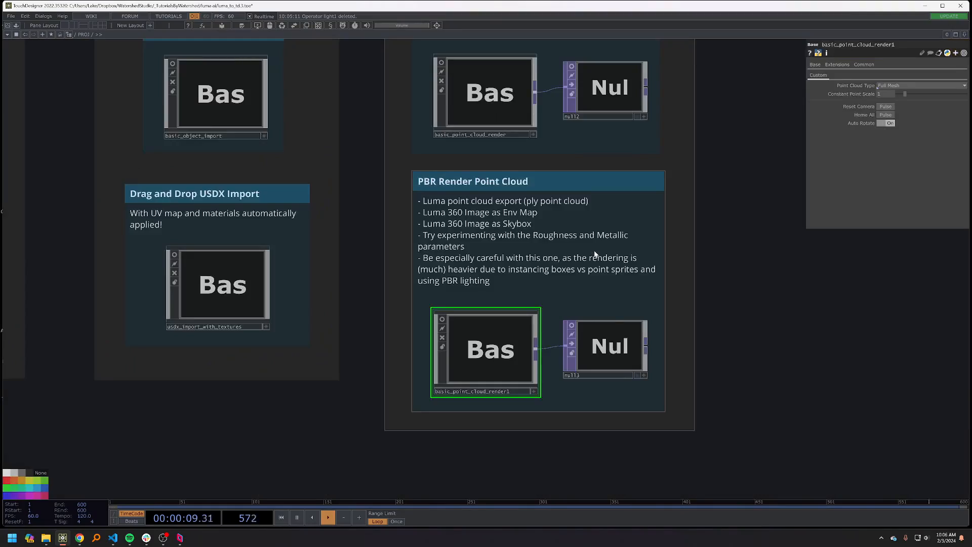
key("h")
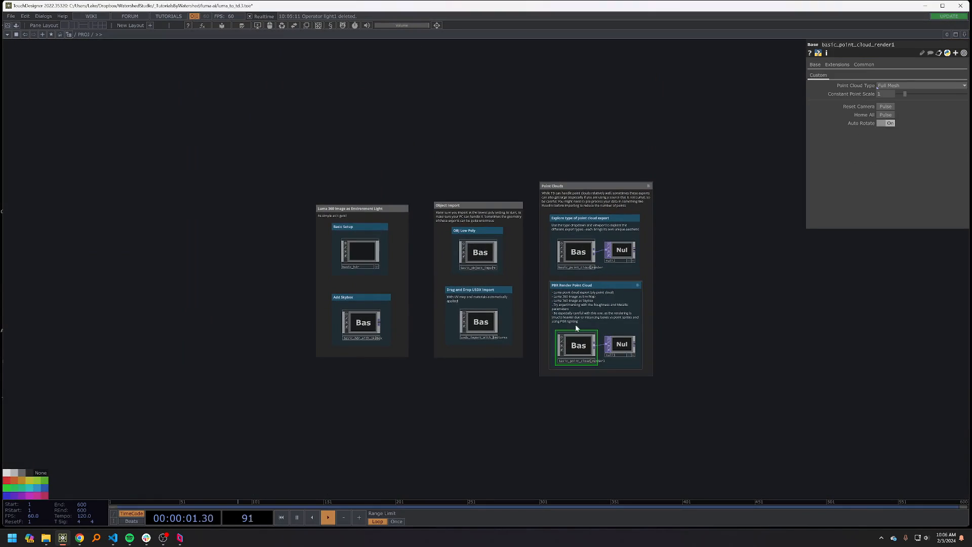
scroll(351, 256, "up", 3)
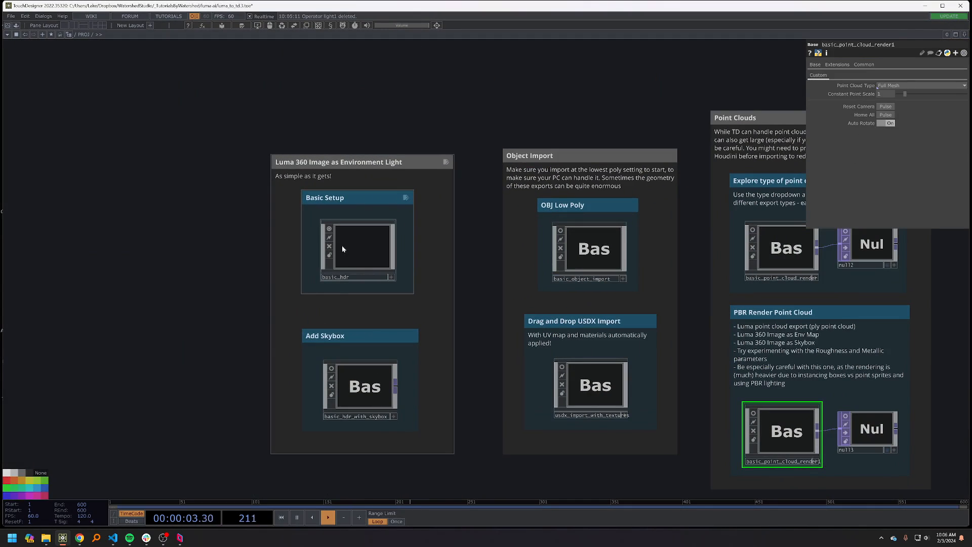
left_click(350, 251)
key("i")
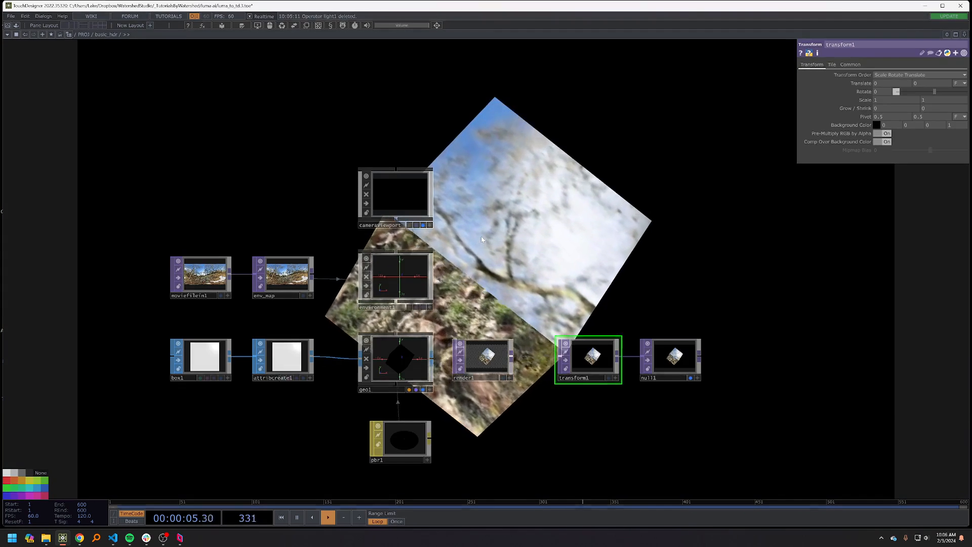
key("u")
left_click(364, 396)
key("i")
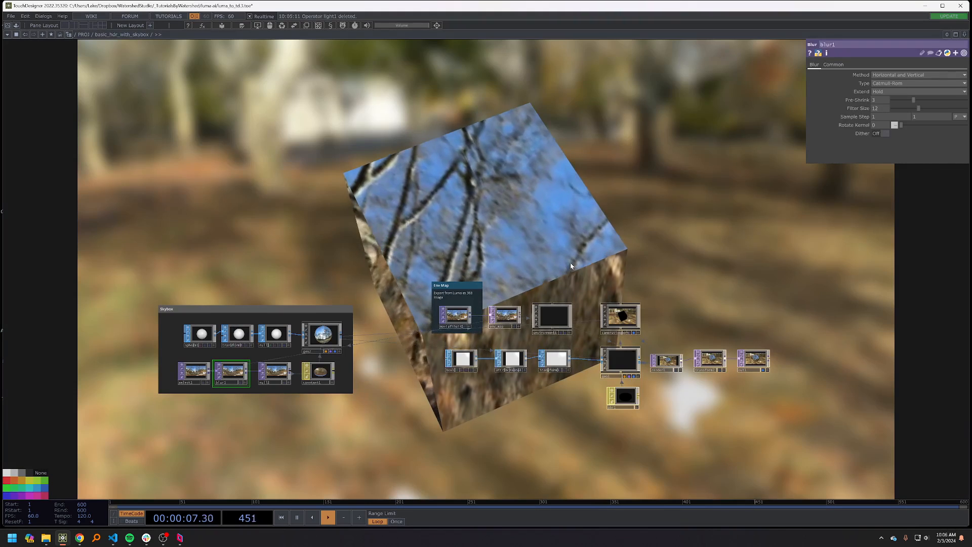
key("u")
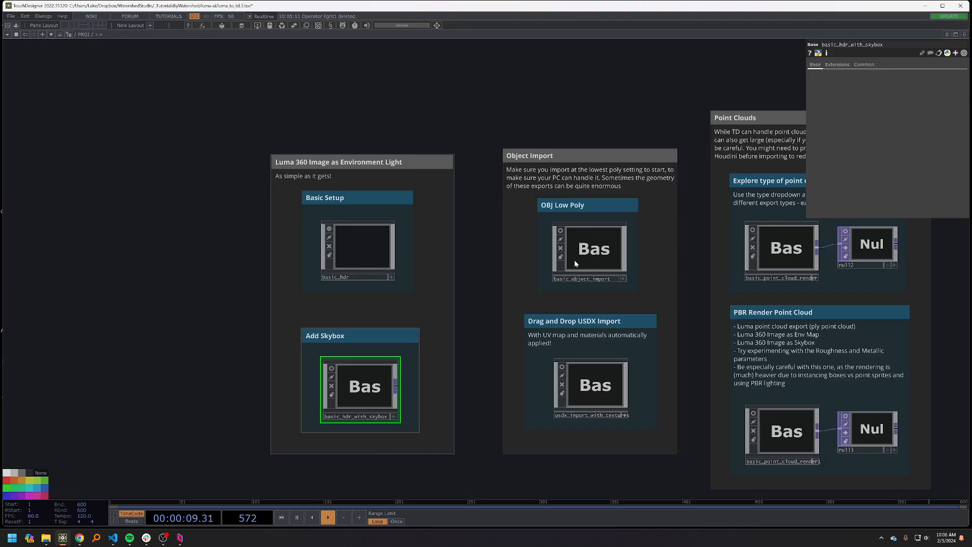
- Look inside basic_object_import to review its OBJ plant render network, and return to PROJ
left_click(574, 259)
key("i")
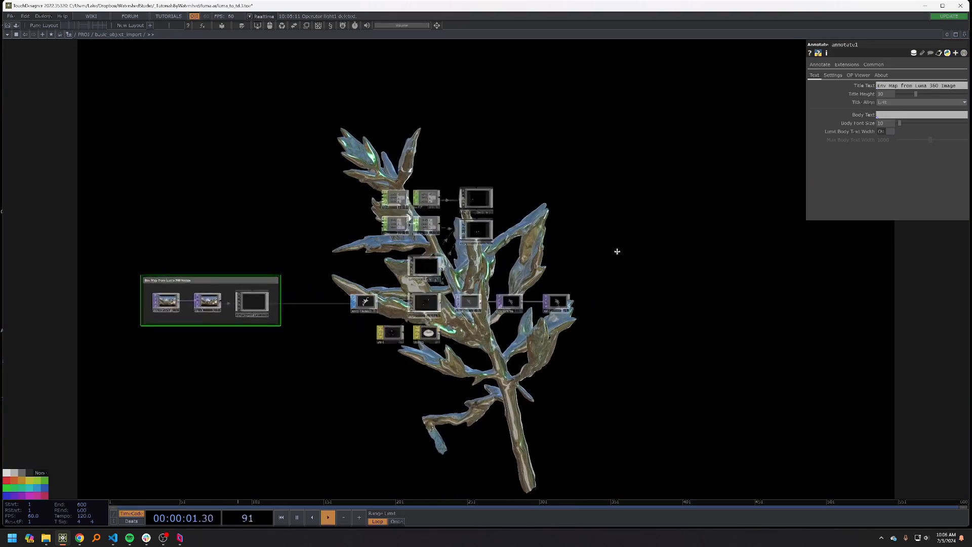
left_click_drag(634, 267, 651, 218)
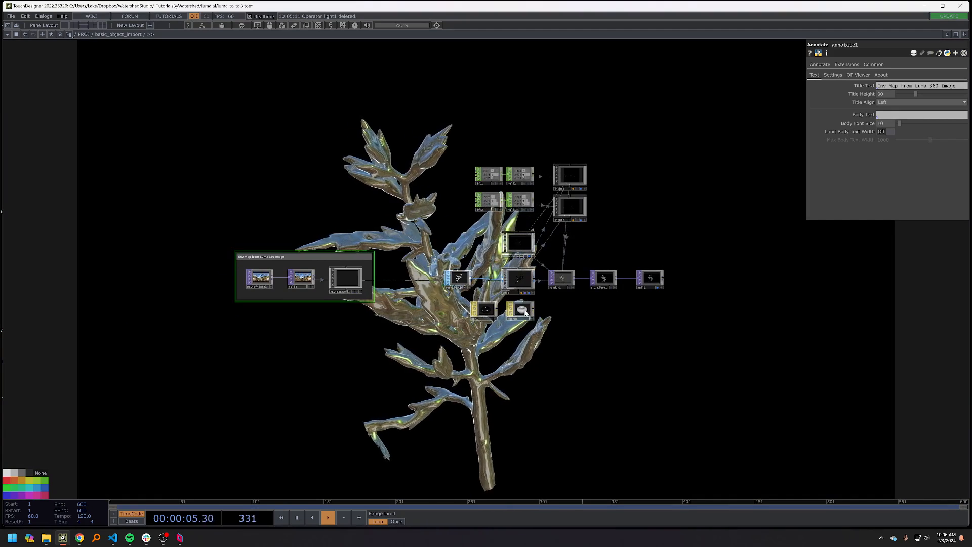
key("u")
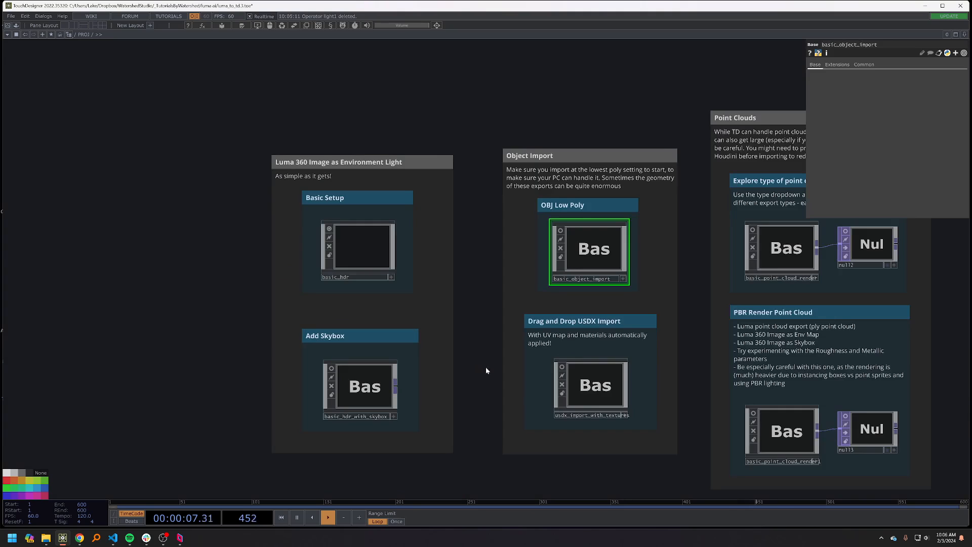
- Open usdx_import_with_textures and check which COMP operators are available to create
left_click(598, 386)
key("i")
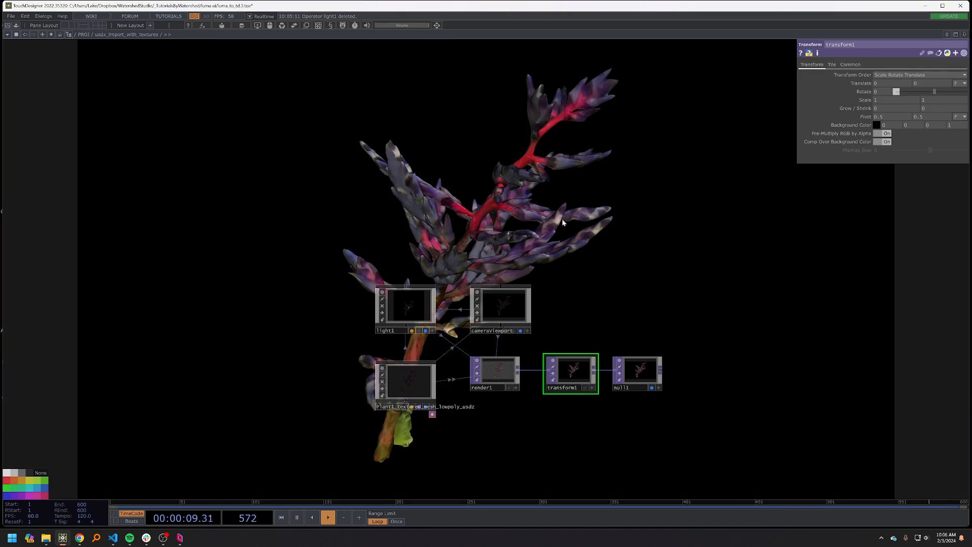
left_click_drag(581, 219, 560, 218)
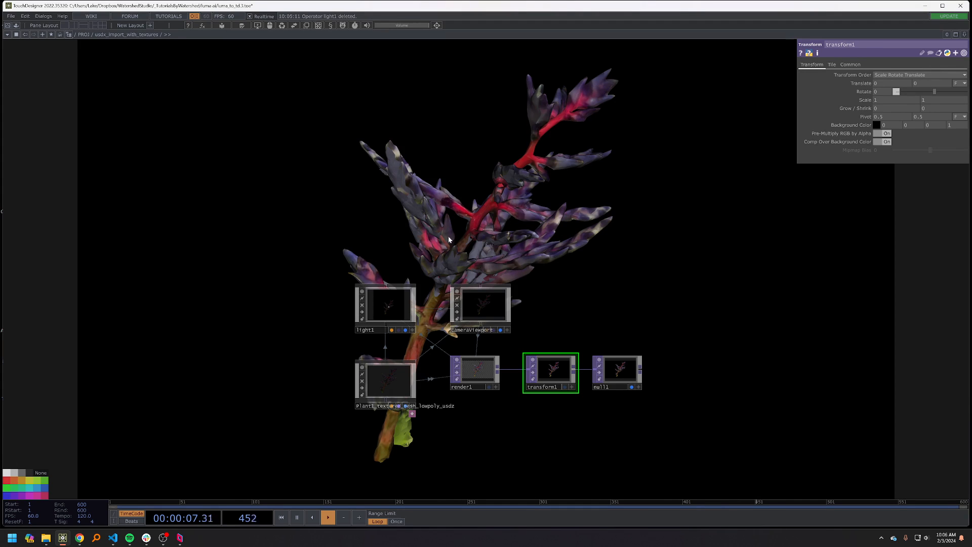
key("Tab")
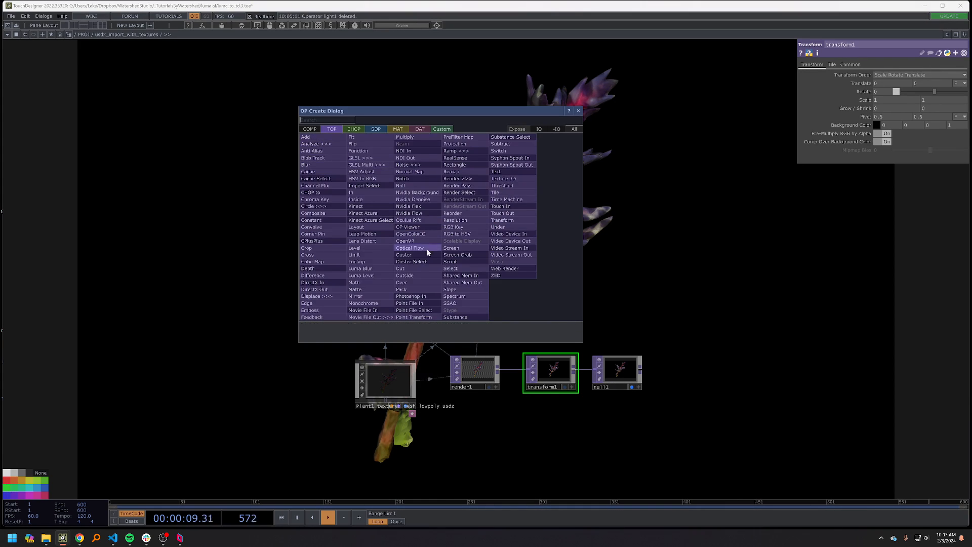
left_click(310, 130)
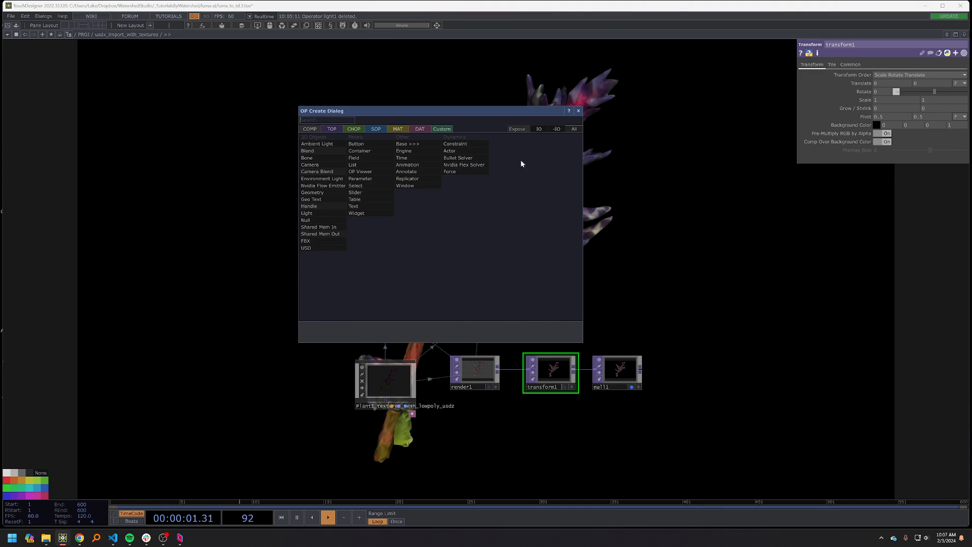
left_click(578, 110)
- Inspect the mesh primitives in node0 of the imported Plant1 USD component, and step back out of node0
key("i")
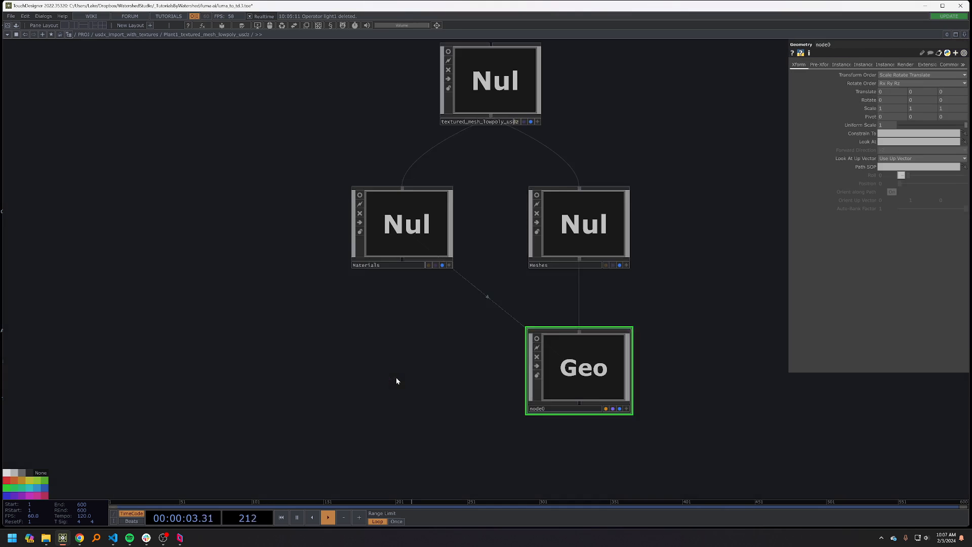
key("i")
left_click(514, 291)
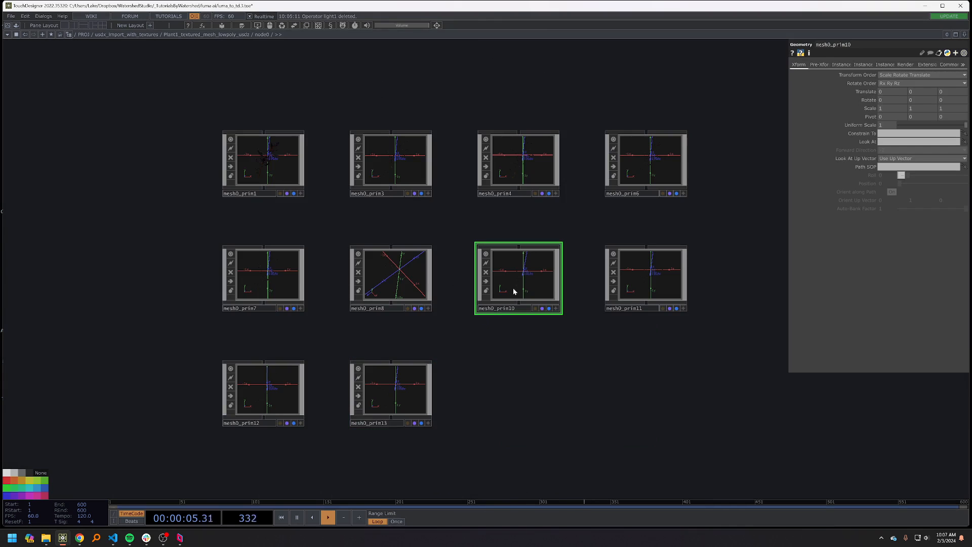
key("u")
- Examine material5 in the USD component's Materials network, and return to usdx_import_with_textures
left_click(336, 204)
key("i")
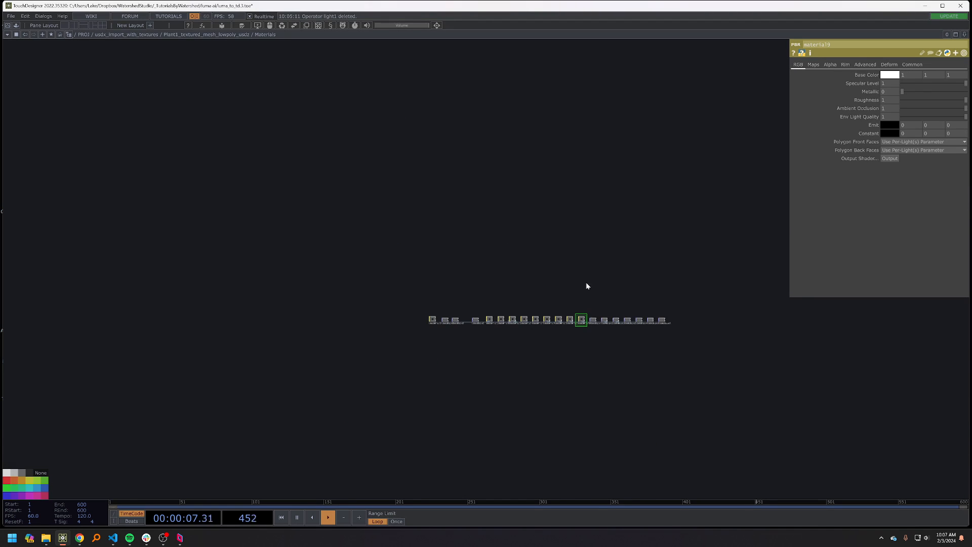
scroll(441, 299, "up", 6)
left_click(415, 319)
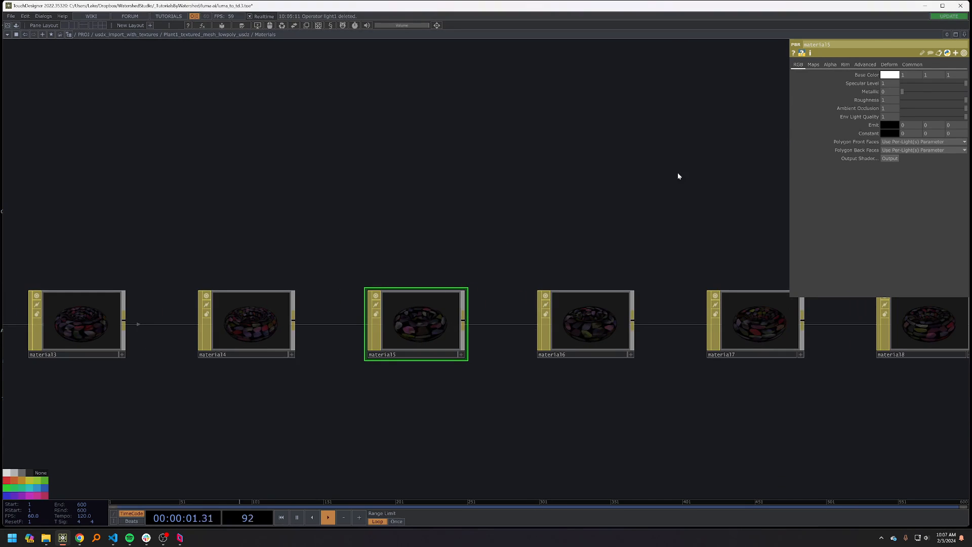
scroll(728, 187, "down", 2)
scroll(556, 257, "down", 4)
scroll(556, 257, "down", 10)
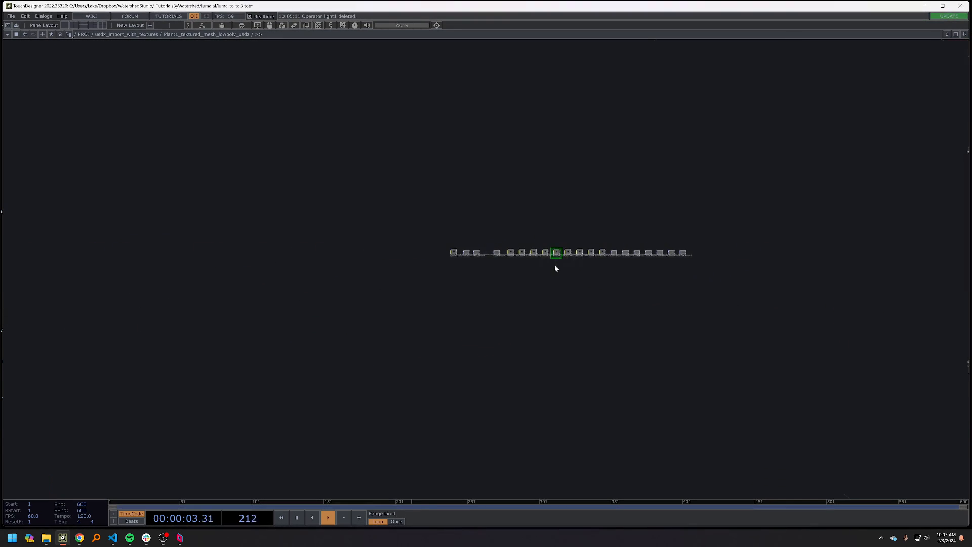
key("p")
scroll(553, 288, "down", 8)
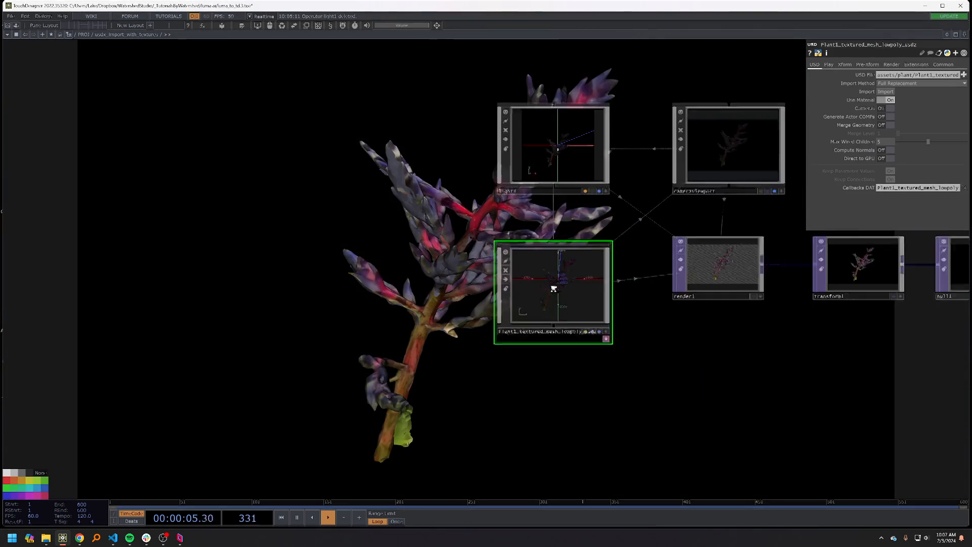
- Open basic_point_cloud_render from PROJ and show its out1 render in the network background
scroll(585, 256, "down", 3)
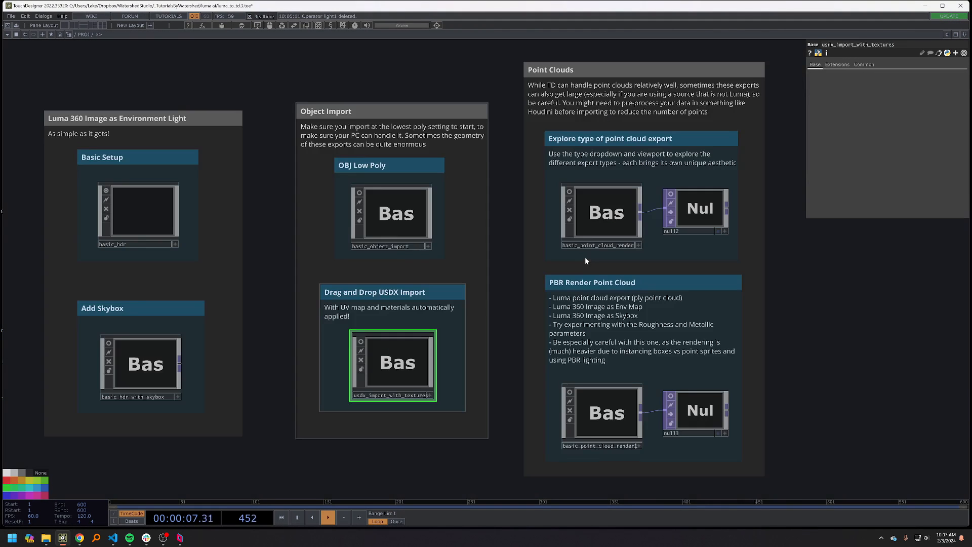
left_click(606, 221)
scroll(606, 222, "up", 3)
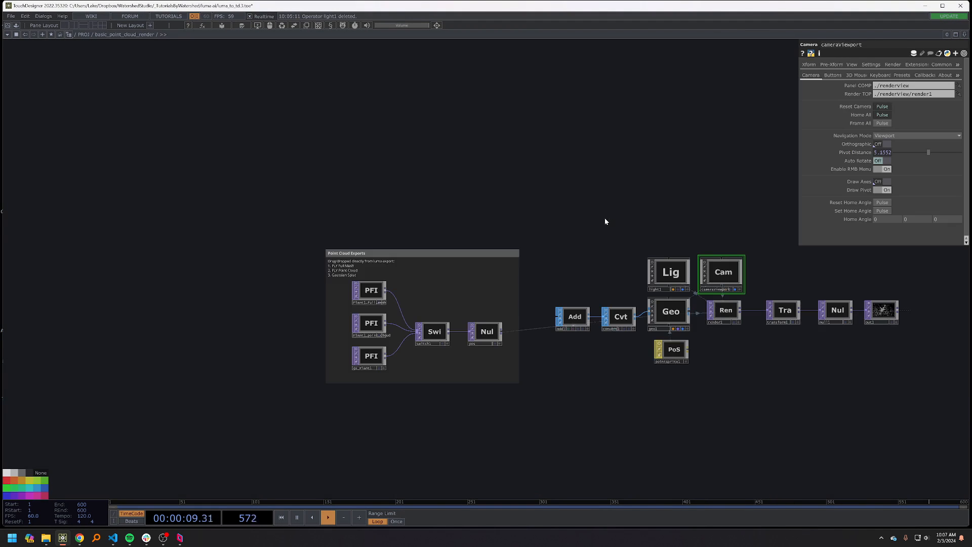
left_click(892, 323)
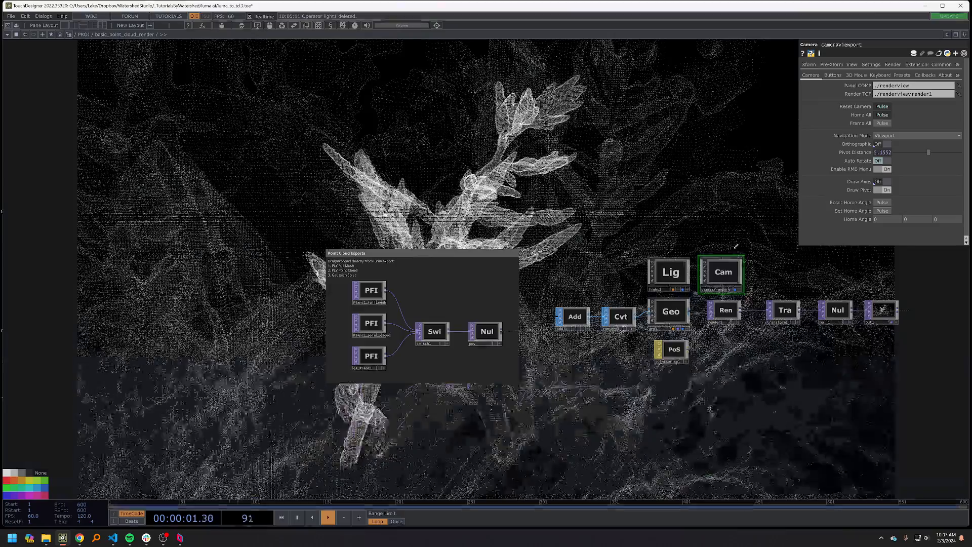
- Orbit the plant point cloud in the cameraViewport COMP's viewer, and return to the PROJ network
left_click_drag(701, 208, 592, 246)
left_click(630, 328)
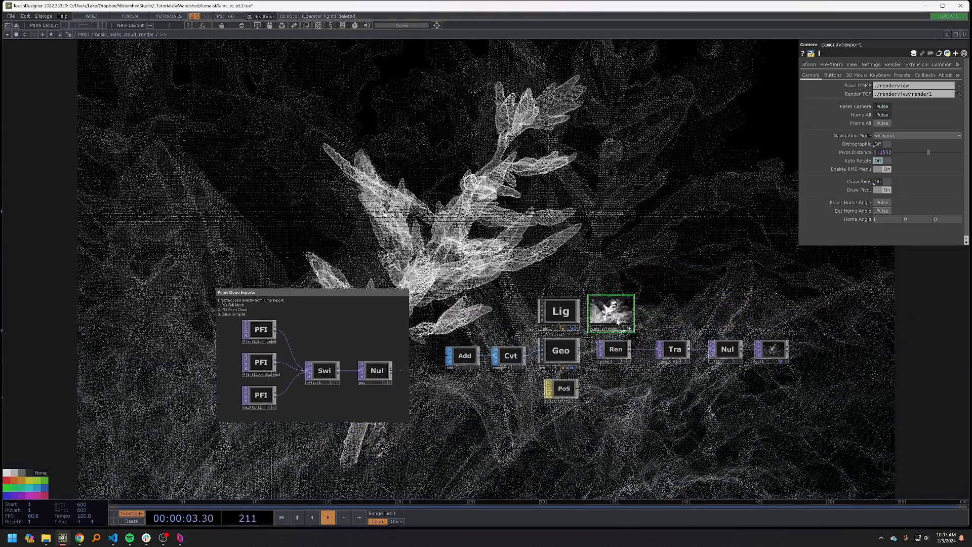
left_click_drag(618, 317, 613, 315)
left_click_drag(603, 270, 566, 282)
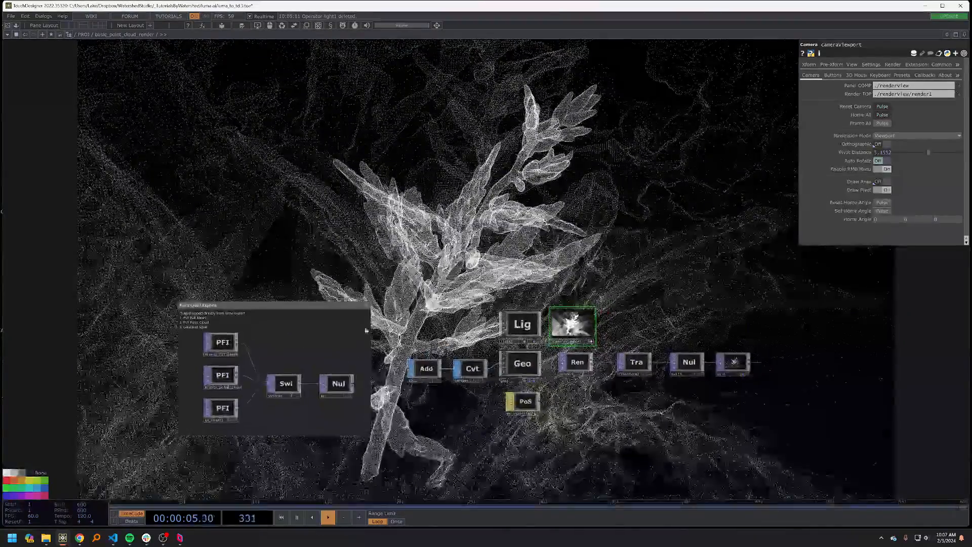
key("u")
key("i")
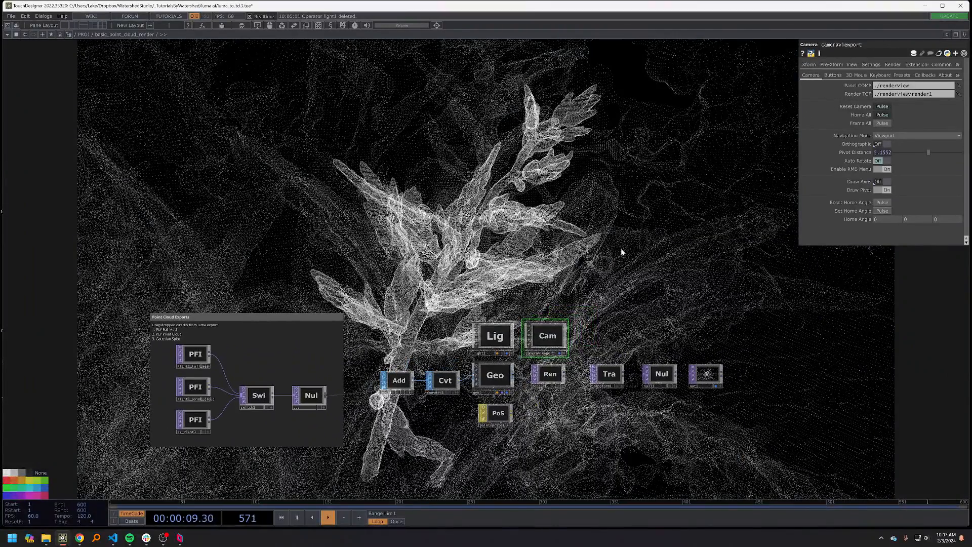
key("u")
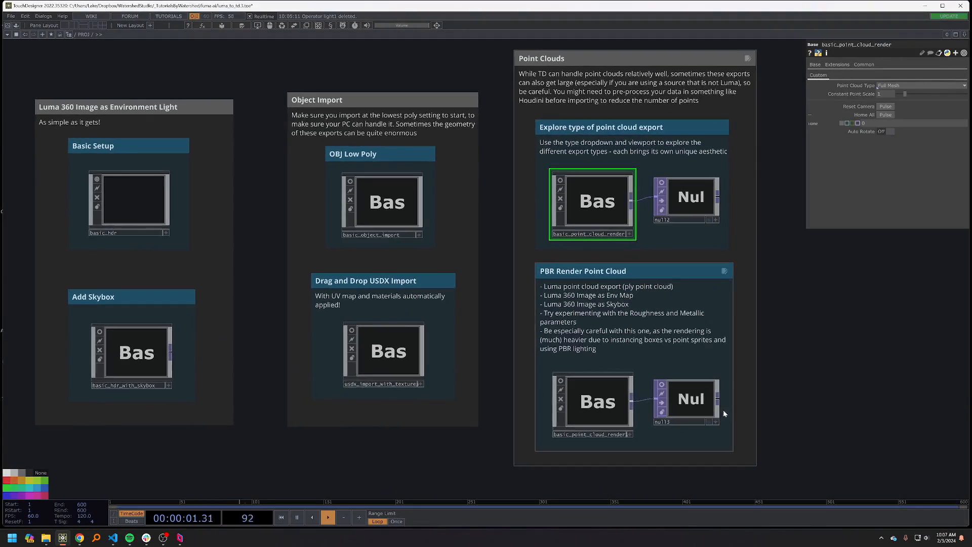
- Show the null3 output of the PBR point cloud in the network background, and open basic_point_cloud_render1
left_click(711, 422)
left_click_drag(742, 357, 642, 356)
scroll(642, 342, "down", 5)
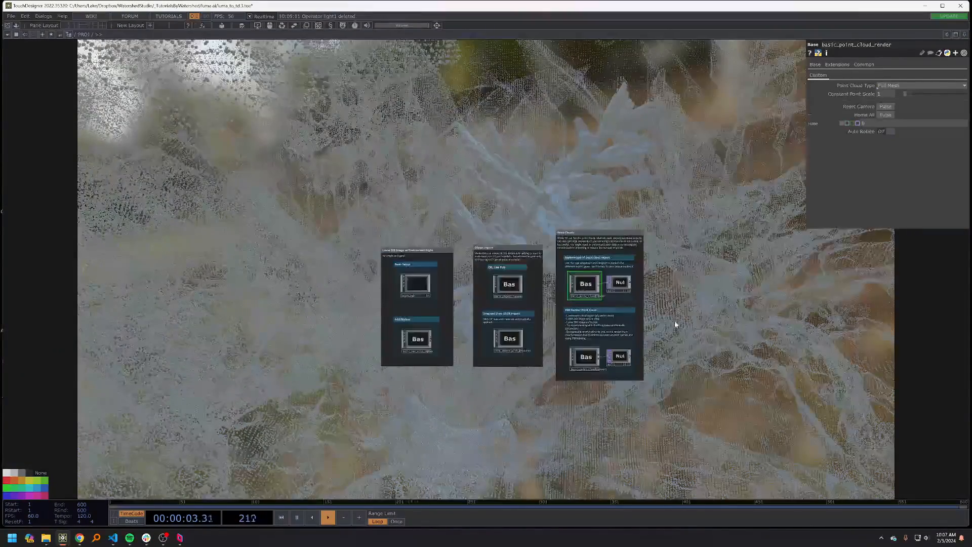
double_click(586, 356)
scroll(684, 347, "up", 6)
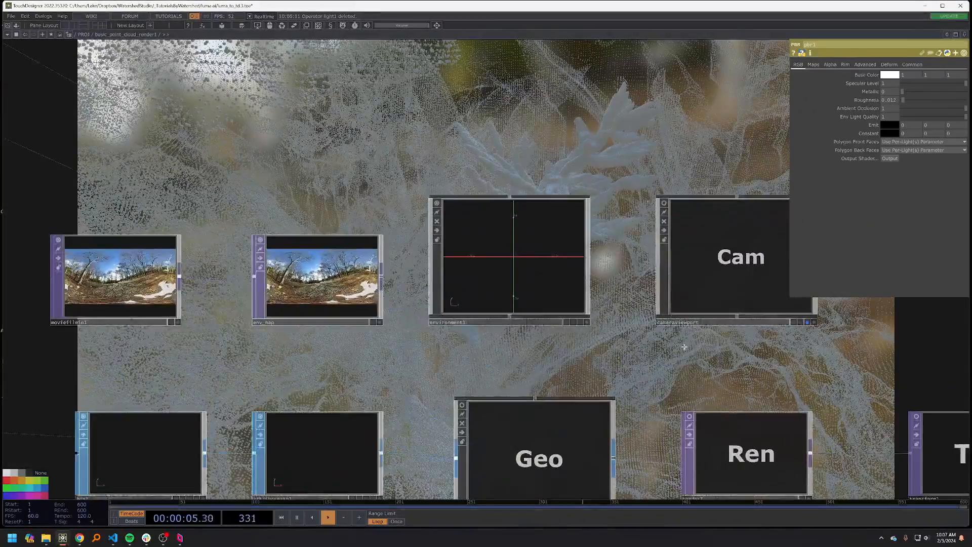
- Set the Dimmer of the environment1 light to 2
scroll(618, 341, "down", 5)
left_click(499, 318)
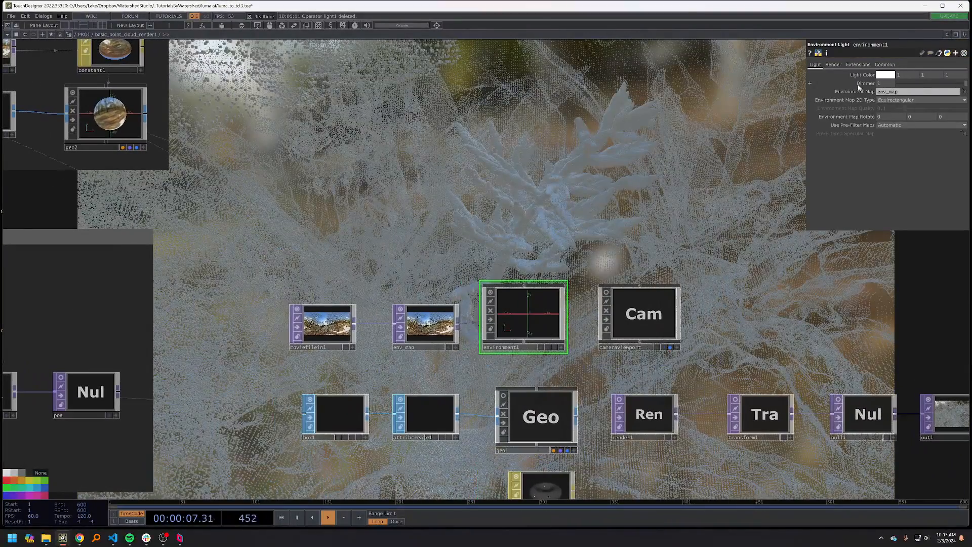
left_click(884, 83)
type("2")
key("Return")
left_click_drag(720, 203, 677, 202)
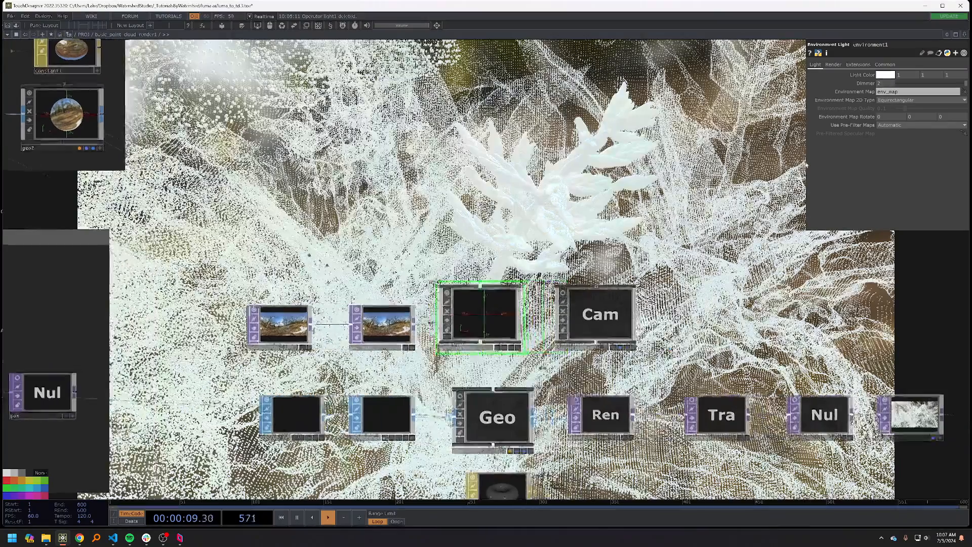
- Fine-tune the environment1 light's Dimmer to 1.51, and return to the PROJ network
mouse_move(884, 84)
middle_mouse_down()
mouse_move(884, 93)
mouse_move(885, 73)
middle_mouse_up()
left_click_drag(798, 195, 677, 223)
scroll(765, 171, "down", 3)
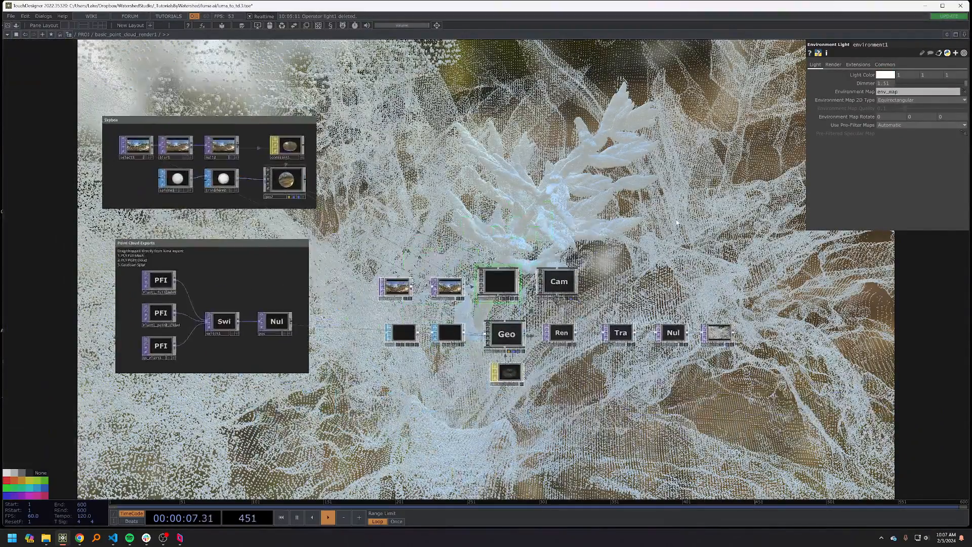
key("u")
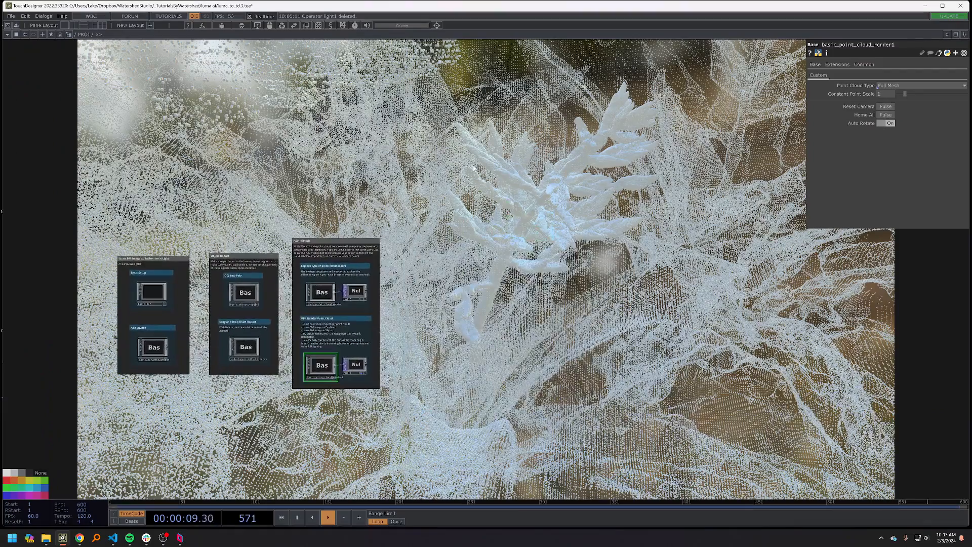